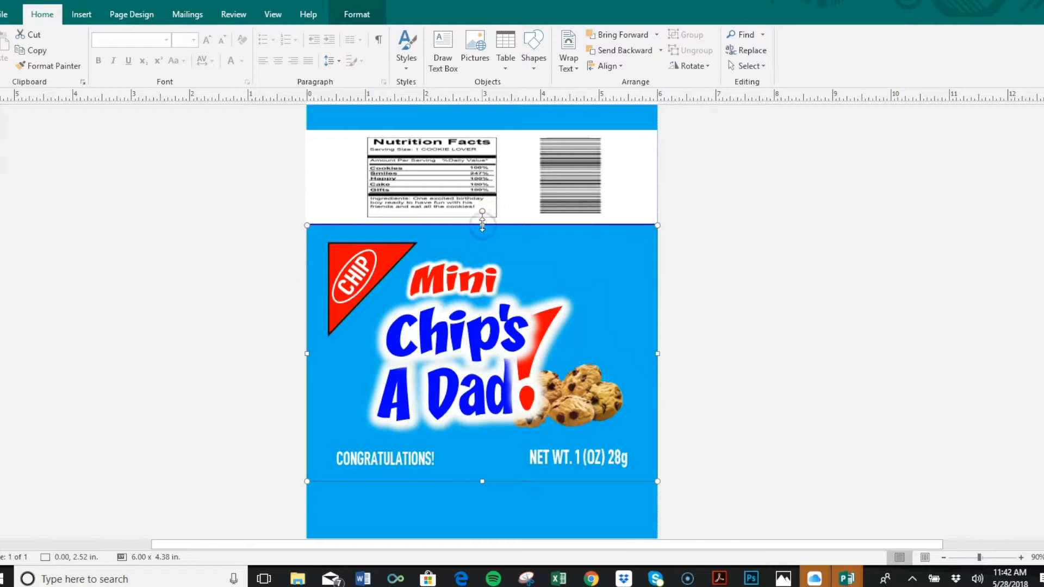
Remove the glow and the outline from the "Chip's" WordArt in the label title
{"action": "double_click", "coordinate": [482, 223]}
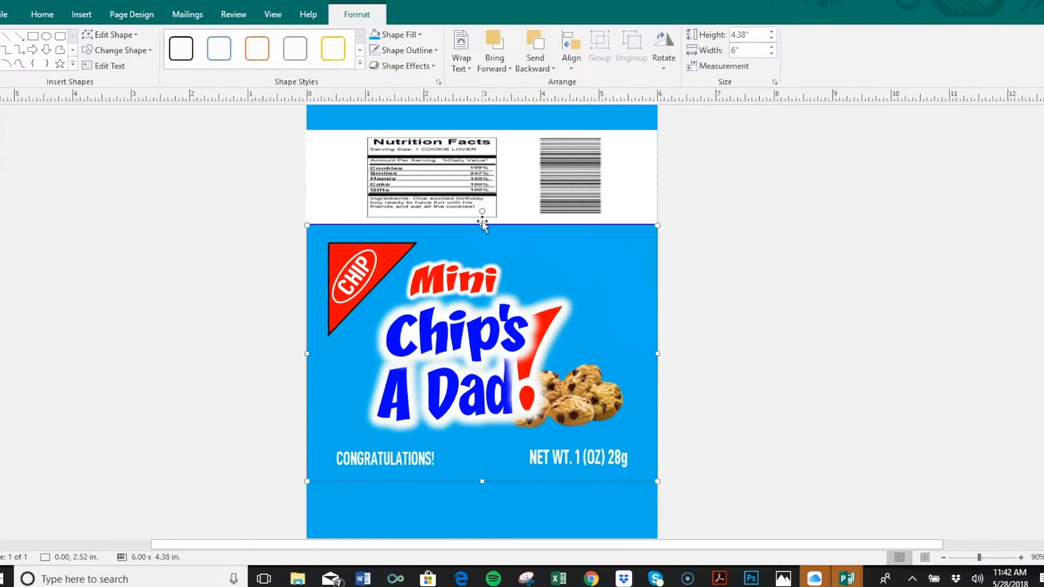
{"action": "left_click", "coordinate": [706, 233]}
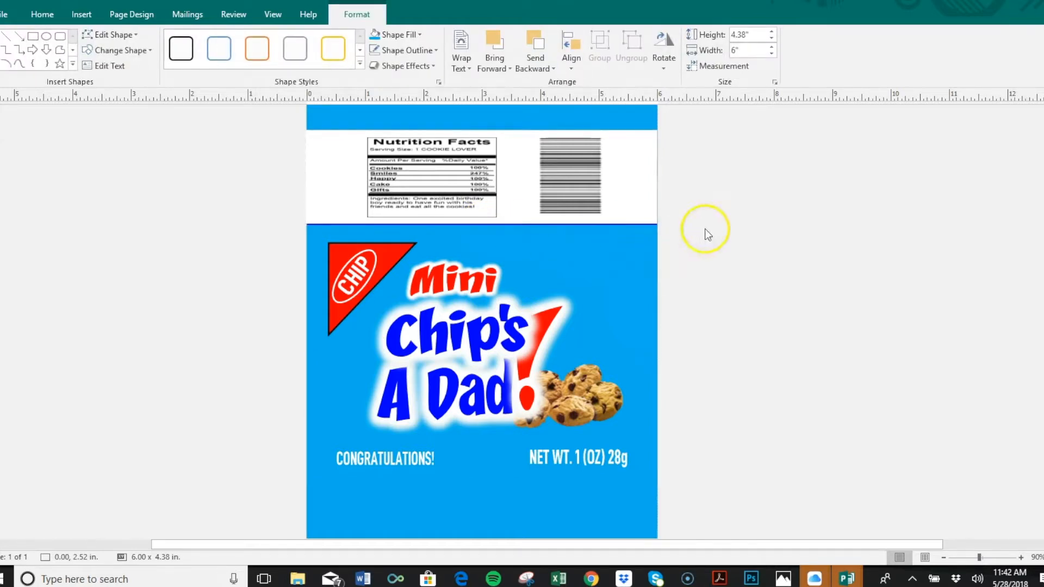
{"action": "left_click", "coordinate": [622, 261]}
{"action": "left_click", "coordinate": [585, 291]}
{"action": "left_click", "coordinate": [507, 318]}
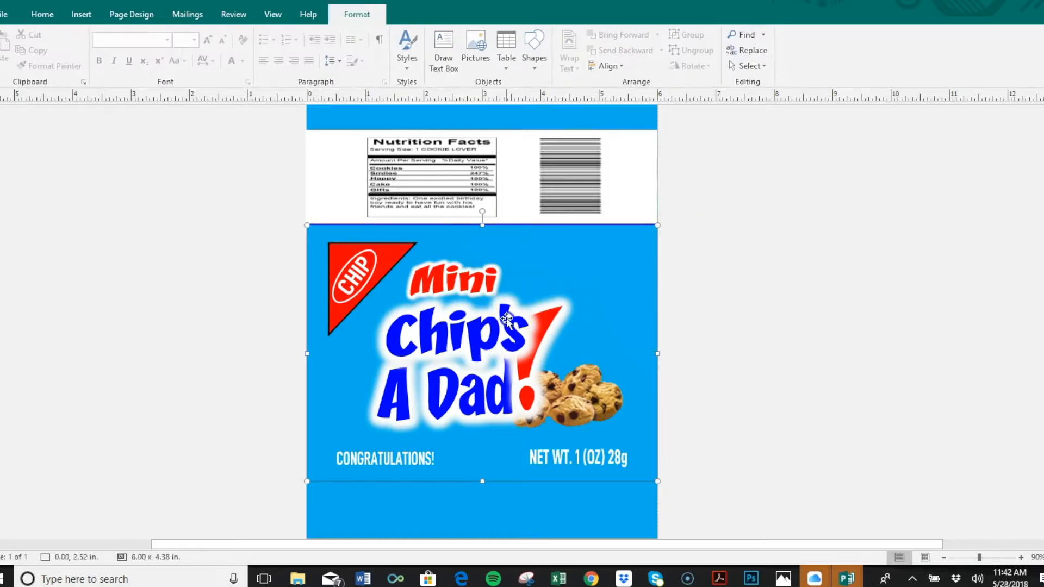
{"action": "left_click", "coordinate": [358, 15]}
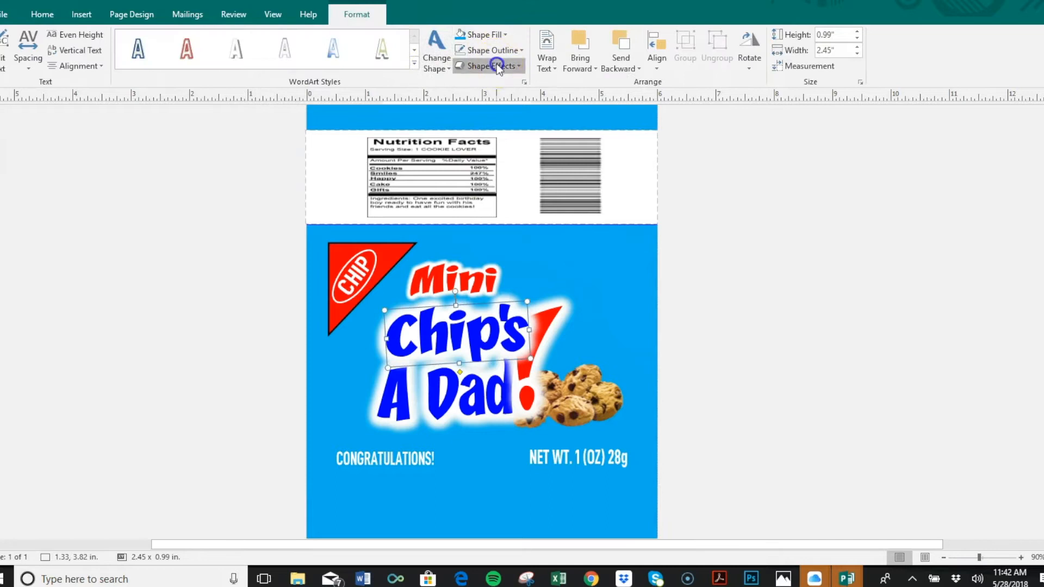
{"action": "left_click", "coordinate": [503, 67]}
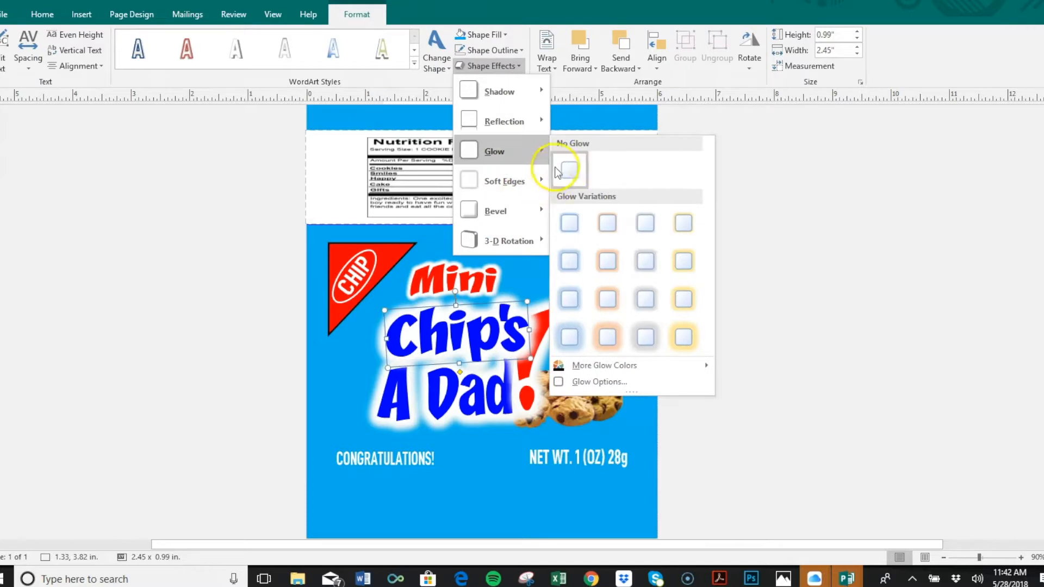
{"action": "left_click", "coordinate": [568, 166]}
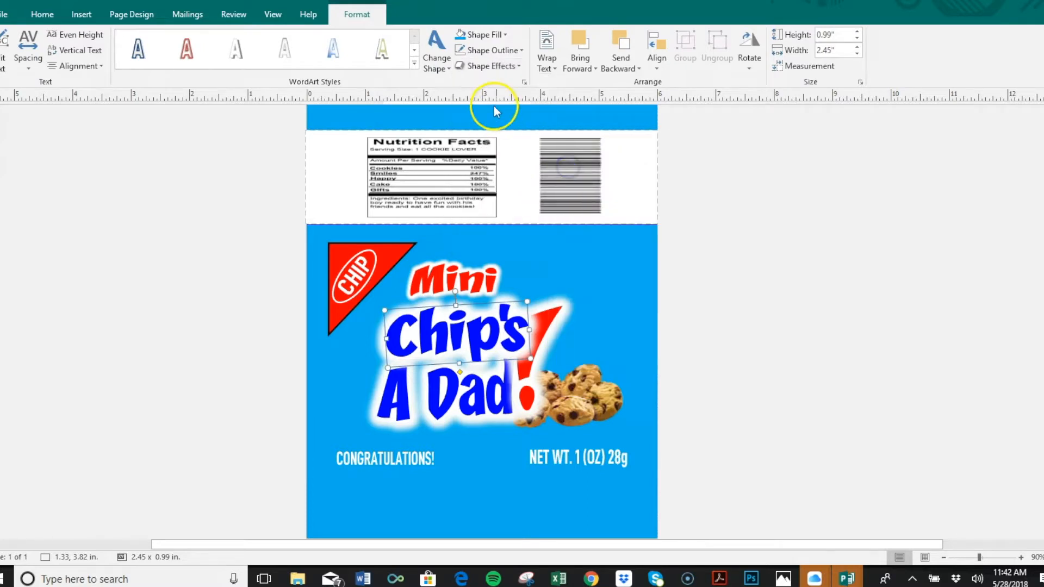
{"action": "left_click", "coordinate": [491, 57]}
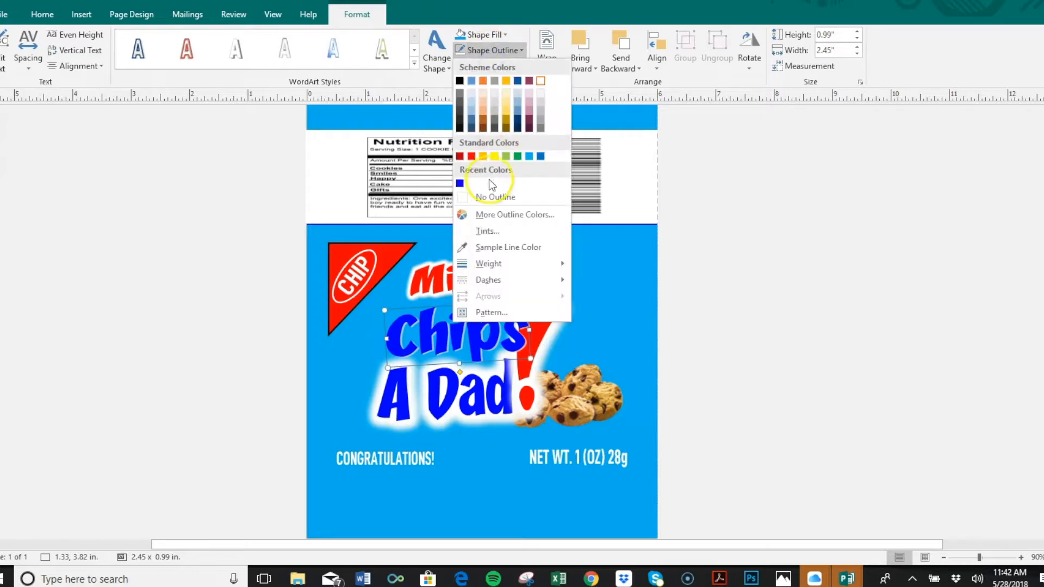
{"action": "left_click", "coordinate": [487, 196]}
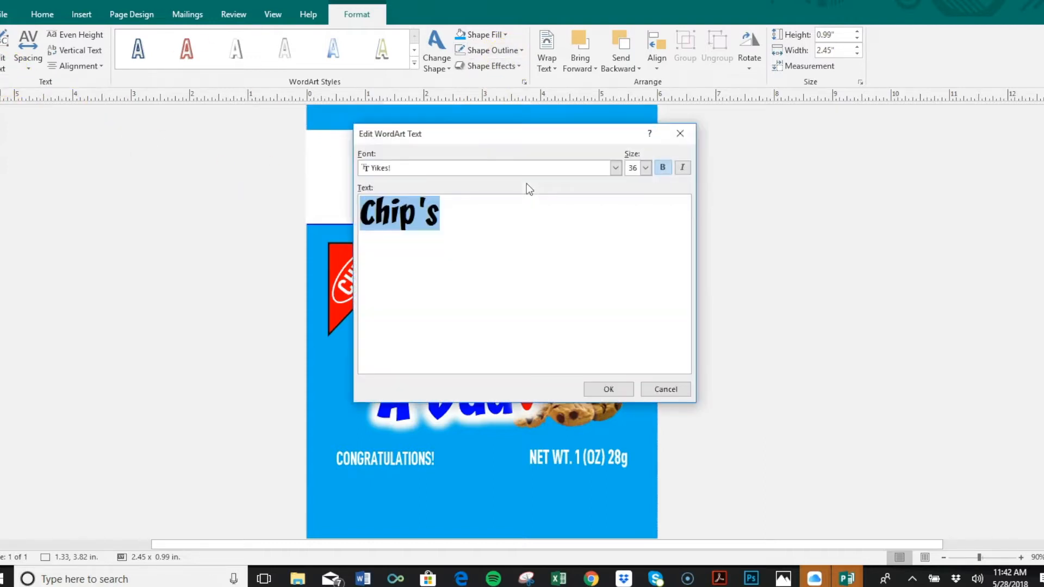
Replace the "Chip's" WordArt text with the celebrant's first name in possessive form
{"action": "left_click", "coordinate": [448, 226]}
{"action": "left_click_drag", "start_coordinate": [449, 226], "coordinate": [350, 220]}
{"action": "type", "text": "Jaiden'"}
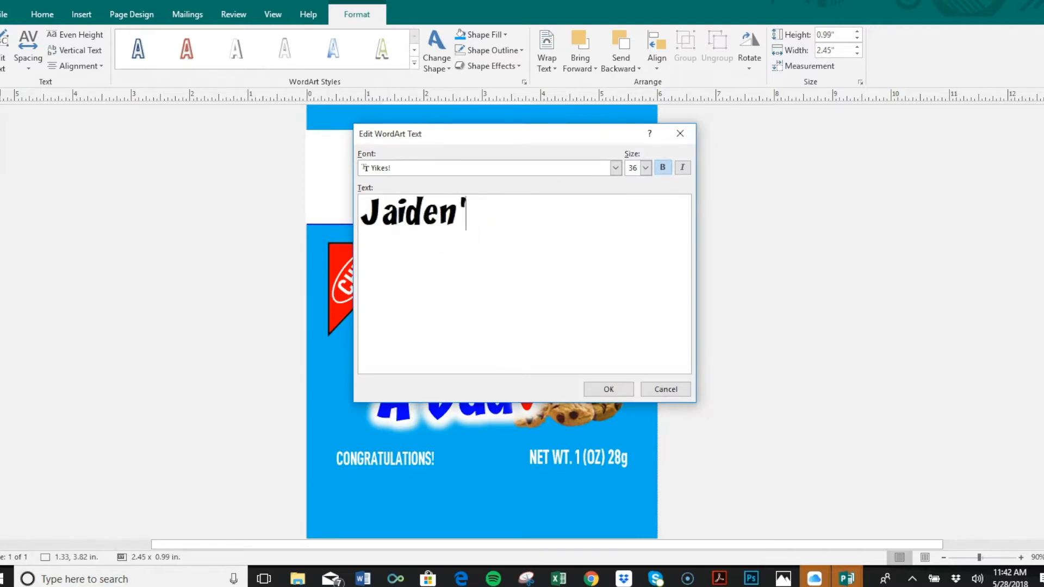
{"action": "left_click", "coordinate": [600, 388]}
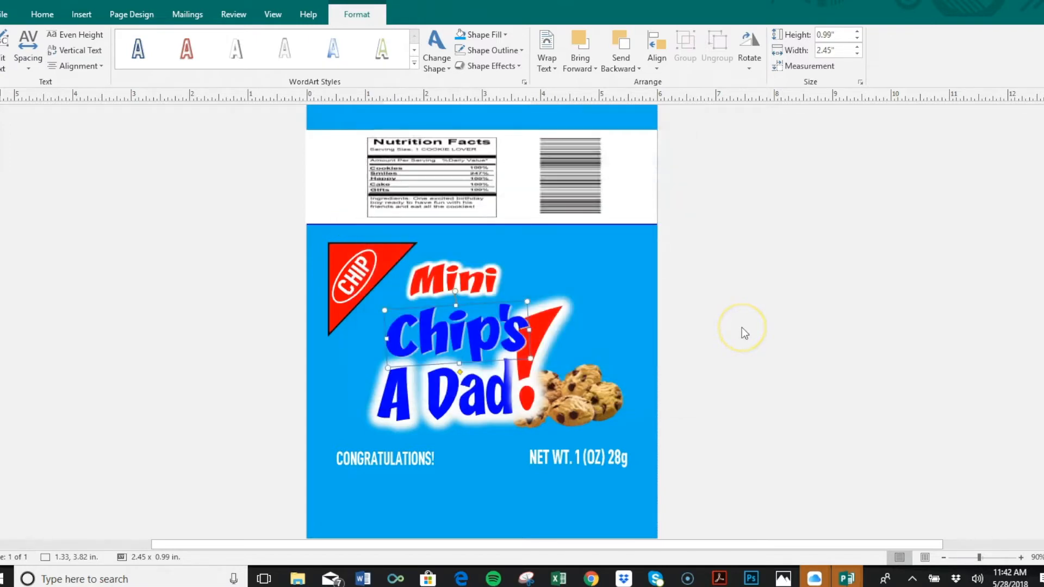
Change the "A Dad" WordArt text in the label title to "Three!"
{"action": "left_click", "coordinate": [494, 397]}
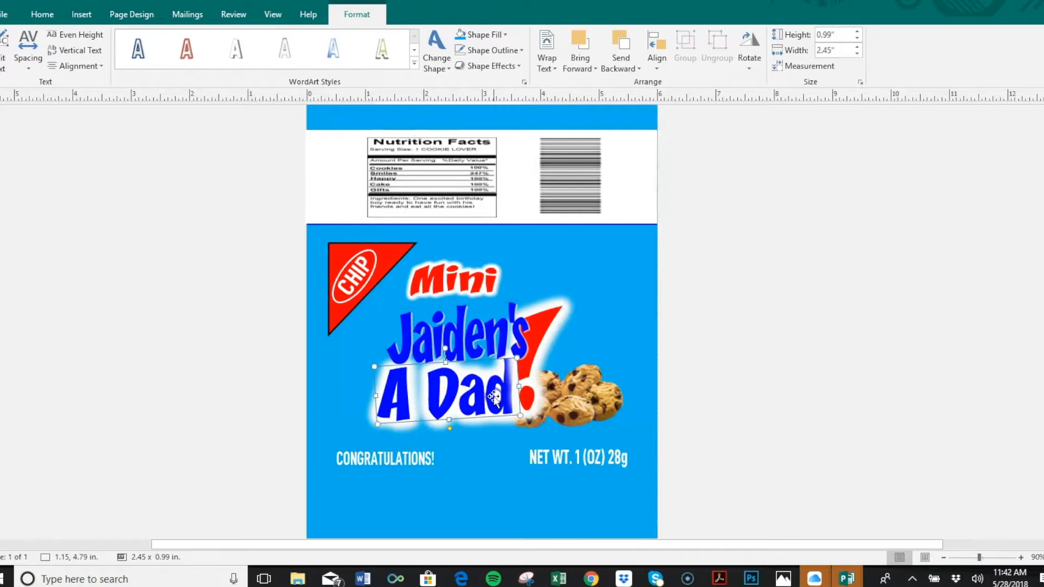
{"action": "left_click", "coordinate": [5, 42]}
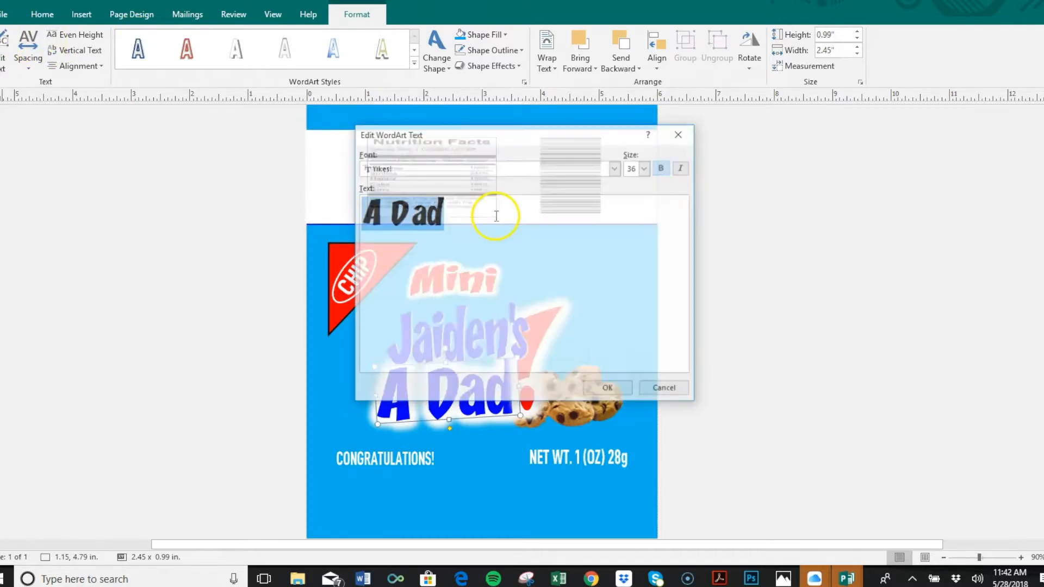
{"action": "type", "text": "Three!"}
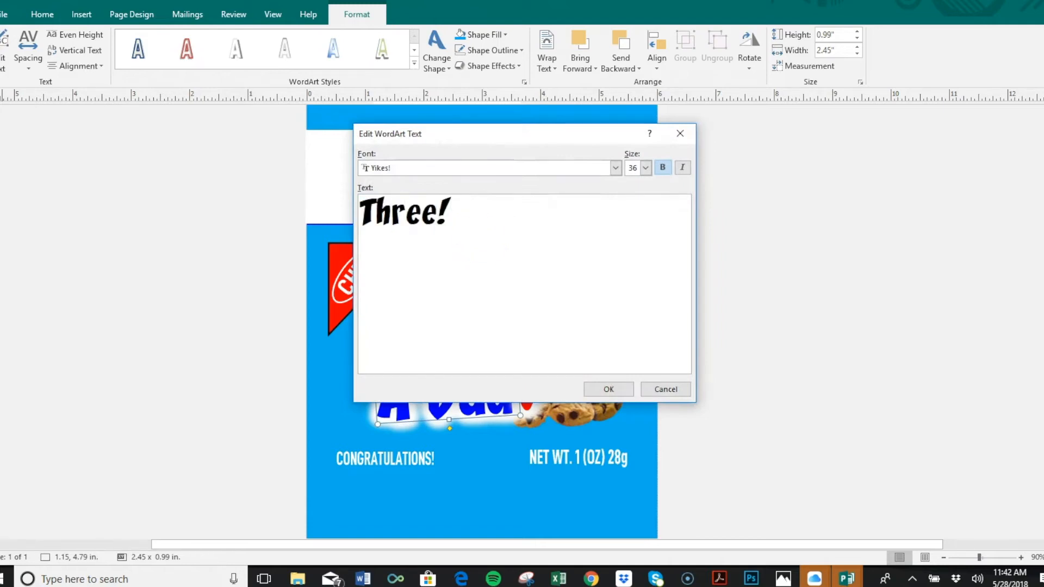
{"action": "left_click", "coordinate": [620, 390]}
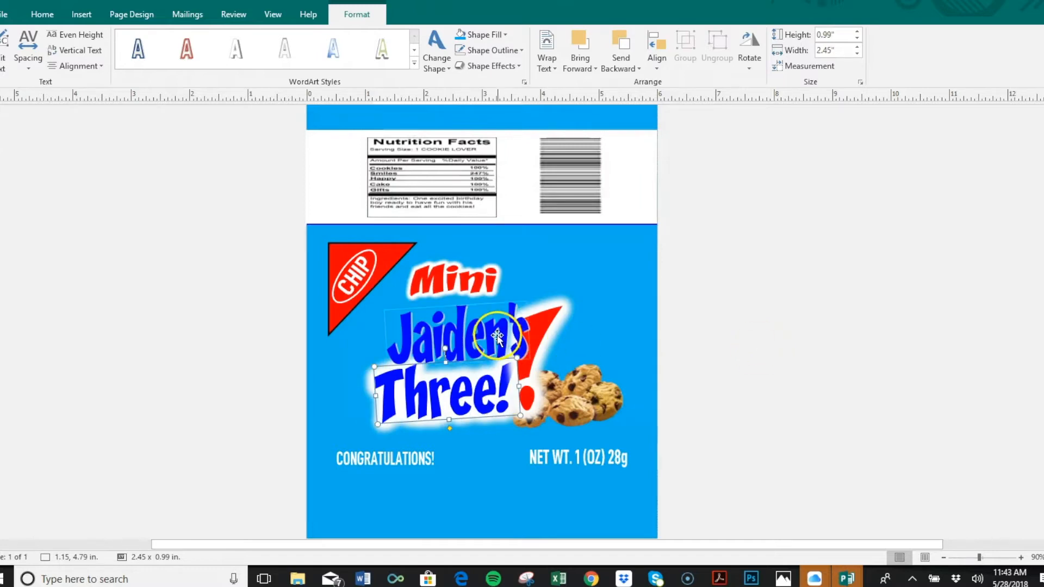
Undo the text, outline and glow changes made to the label's title WordArt
{"action": "left_click", "coordinate": [484, 389]}
{"action": "left_click", "coordinate": [484, 388]}
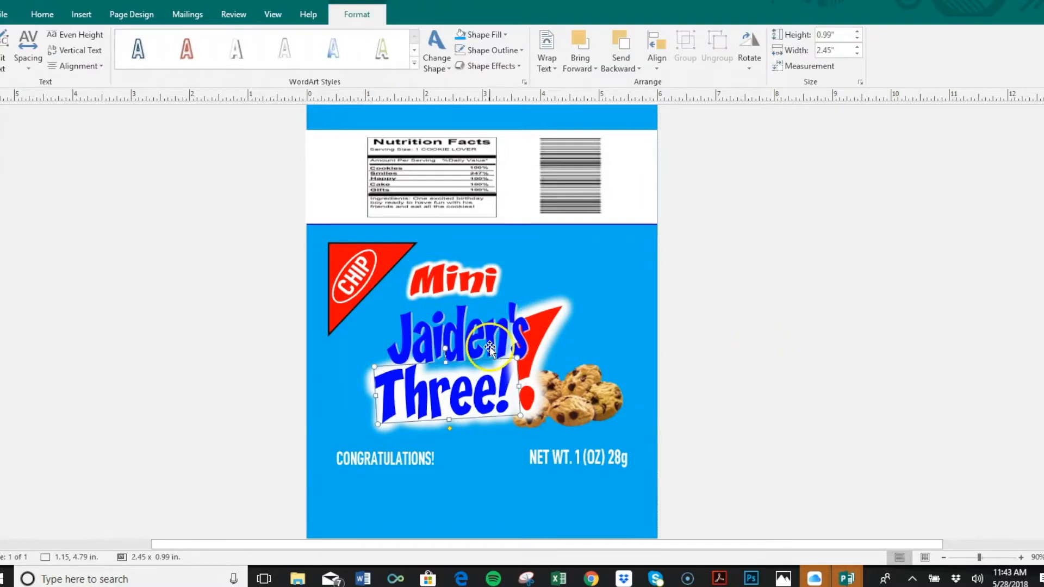
{"action": "left_click", "coordinate": [487, 382]}
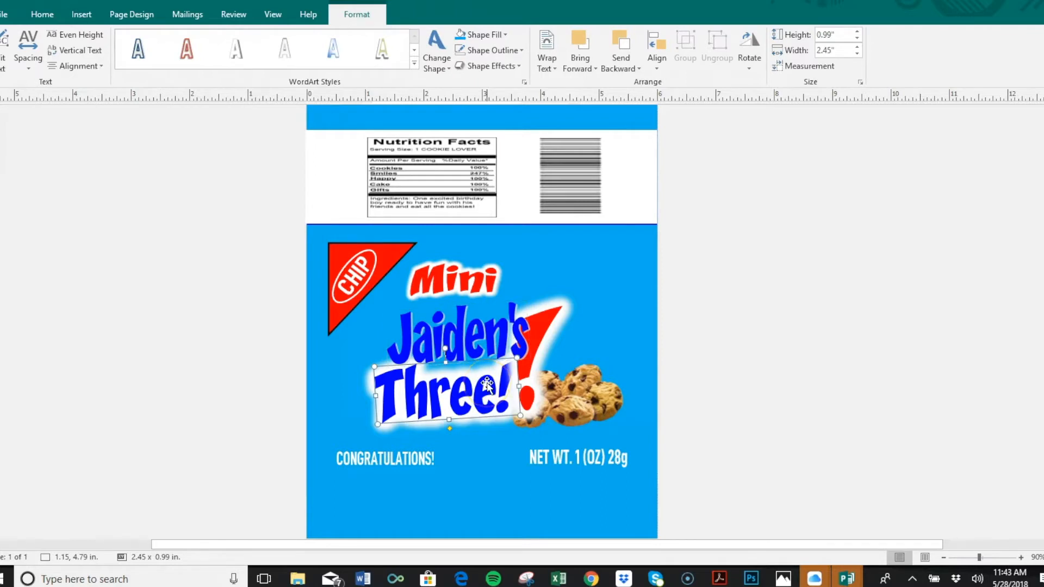
{"action": "left_click", "coordinate": [647, 368]}
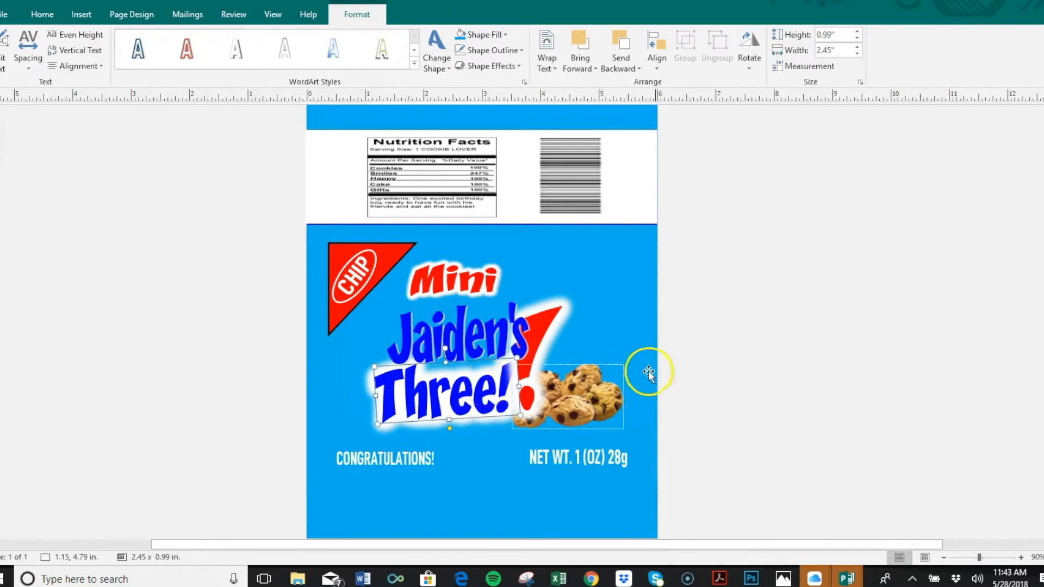
{"action": "left_click", "coordinate": [720, 379]}
{"action": "key", "text": "ctrl+z"}
{"action": "key", "text": "ctrl+z"}
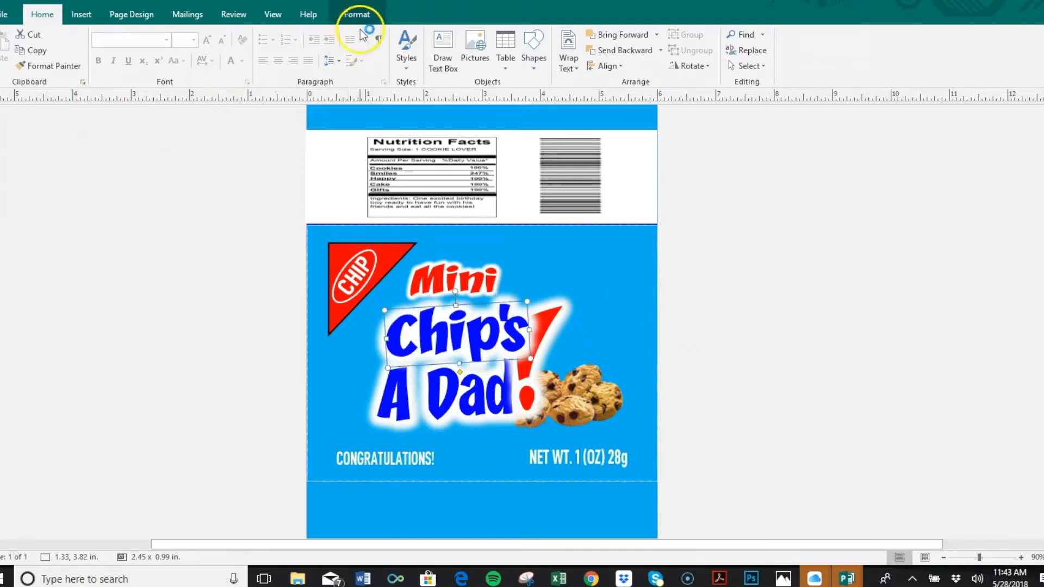
Edit the "Chip's" WordArt, with its glow kept, to read the celebrant's first name in possessive form
{"action": "left_click", "coordinate": [361, 11]}
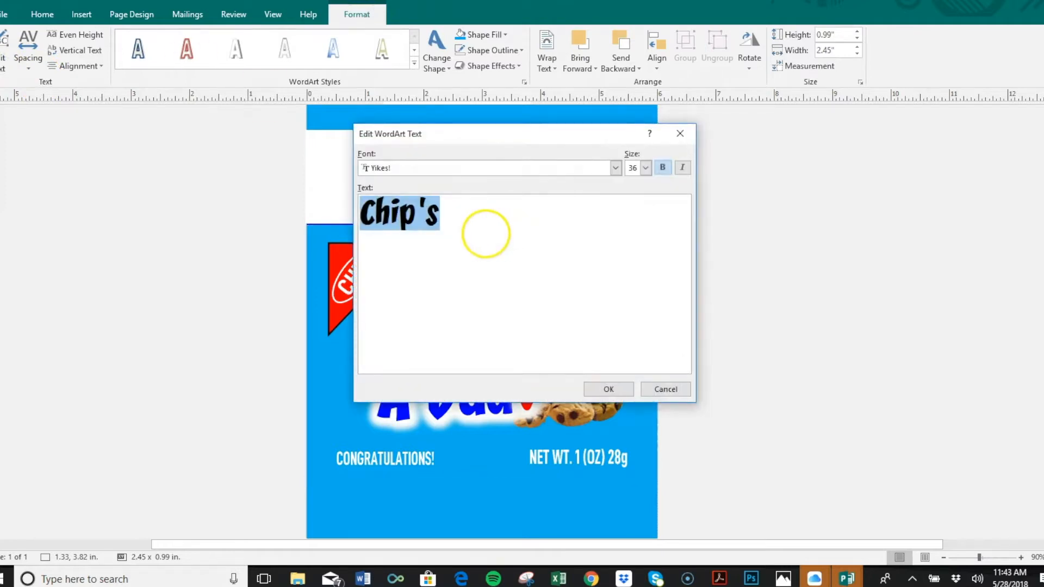
{"action": "type", "text": "Jaiden'"}
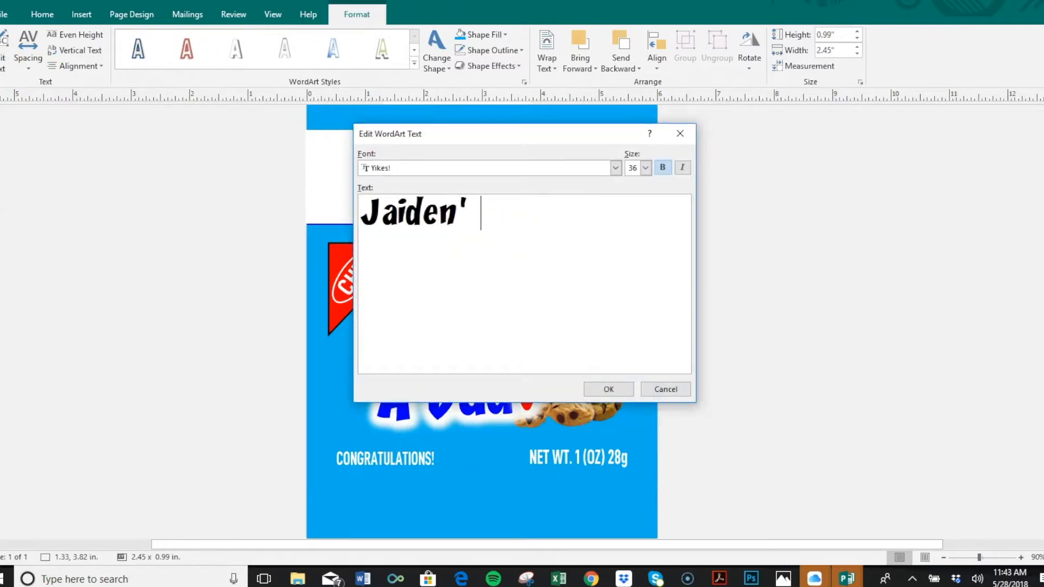
{"action": "left_click", "coordinate": [609, 390]}
Replace the "A Dad" WordArt text below the name with "Three!"
{"action": "left_click", "coordinate": [496, 396]}
{"action": "left_click", "coordinate": [2, 58]}
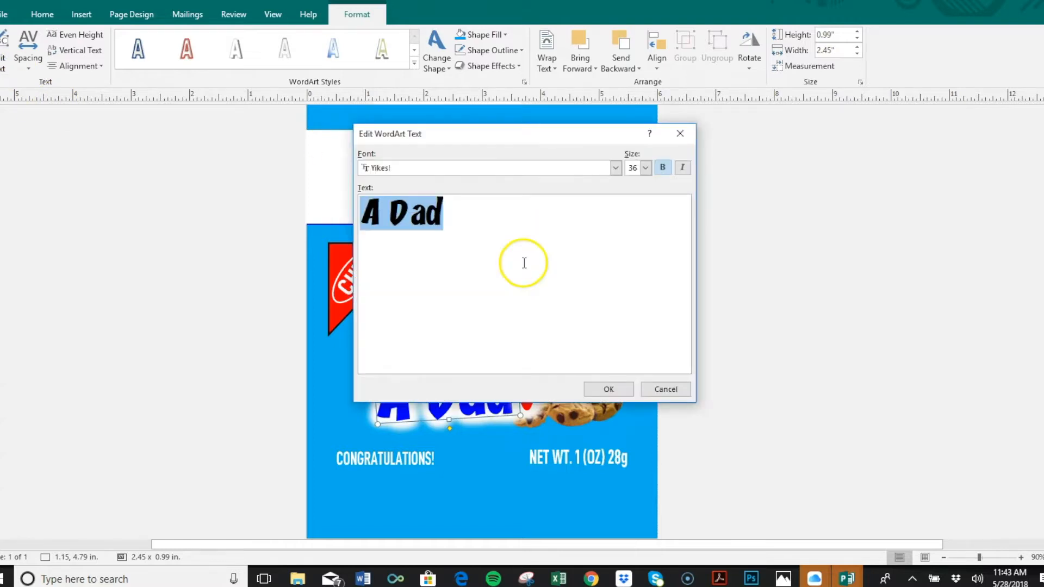
{"action": "left_click", "coordinate": [524, 263]}
{"action": "key", "text": "Caps_Lock"}
{"action": "type", "text": "T"}
{"action": "key", "text": "BackSpace"}
{"action": "key", "text": "BackSpace"}
{"action": "key", "text": "BackSpace"}
{"action": "key", "text": "BackSpace"}
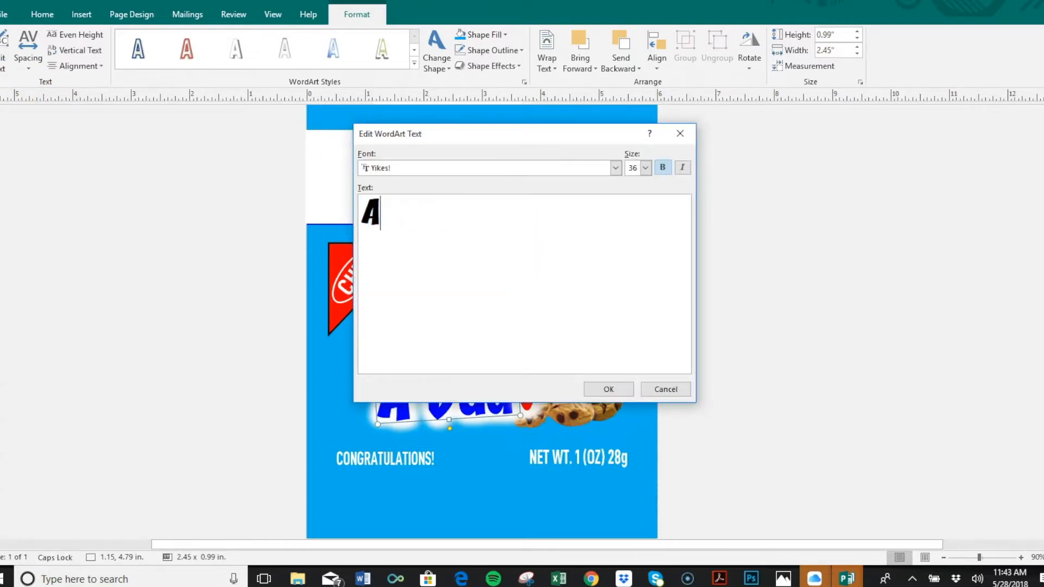
{"action": "key", "text": "BackSpace"}
{"action": "type", "text": "TH"}
{"action": "key", "text": "BackSpace"}
{"action": "key", "text": "Caps_Lock"}
{"action": "type", "text": "hree"}
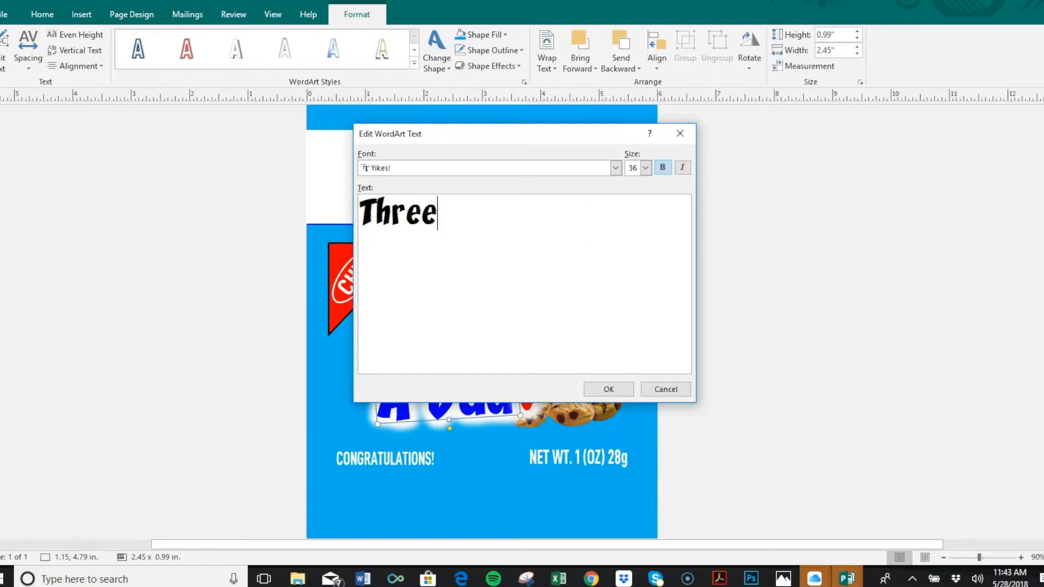
{"action": "left_click", "coordinate": [607, 388]}
{"action": "left_click", "coordinate": [776, 344]}
{"action": "left_click", "coordinate": [538, 335]}
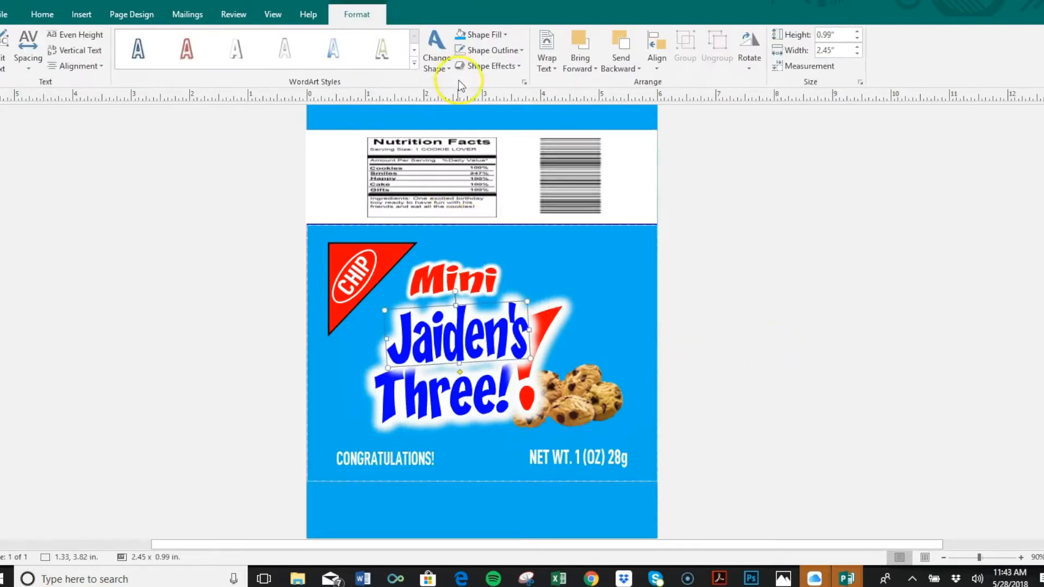
{"action": "left_click", "coordinate": [491, 66]}
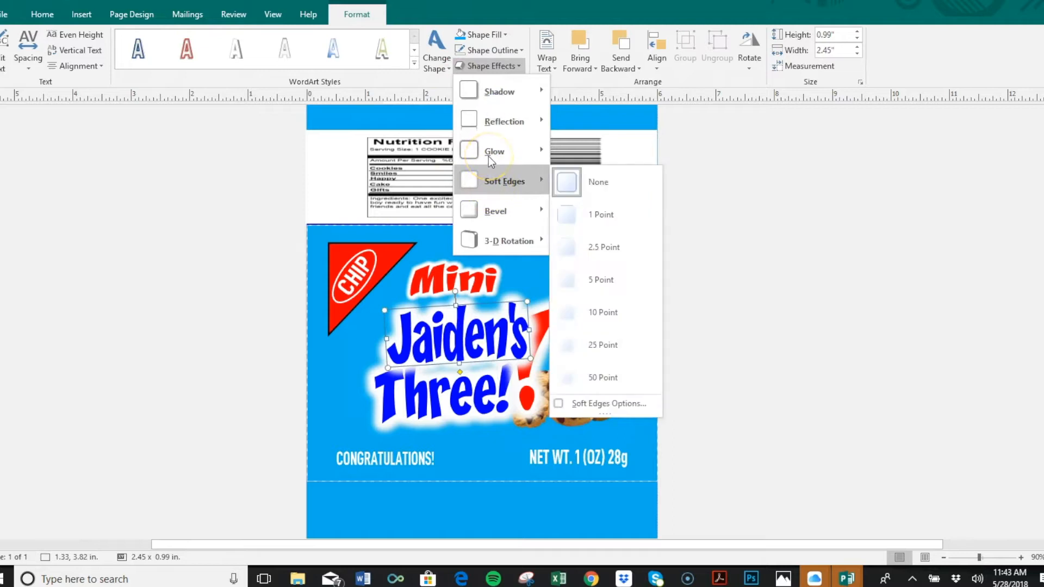
{"action": "mouse_move", "coordinate": [488, 153]}
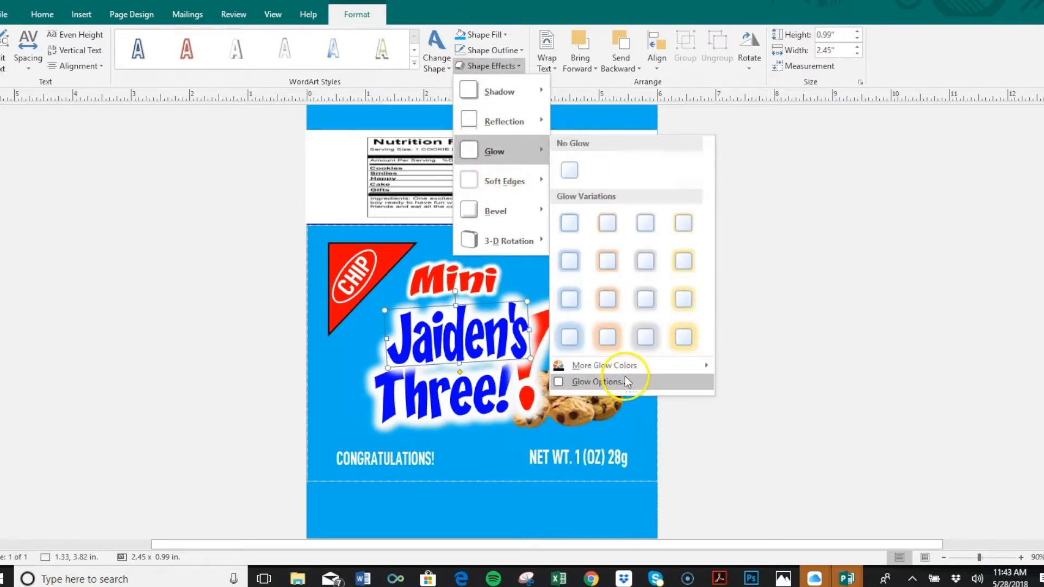
{"action": "left_click", "coordinate": [625, 381]}
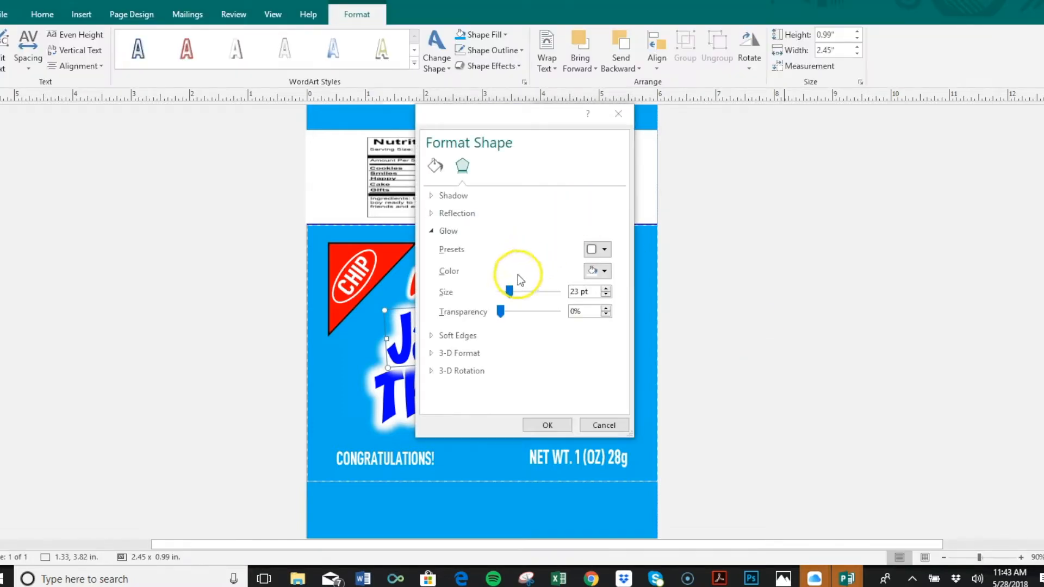
{"action": "left_click_drag", "start_coordinate": [578, 291], "coordinate": [567, 290]}
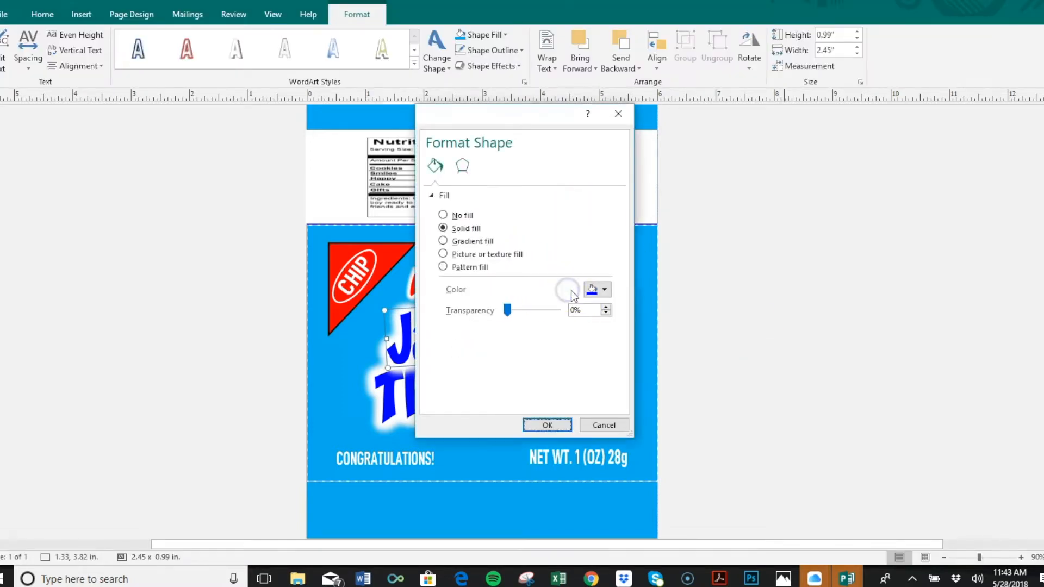
{"action": "left_click", "coordinate": [618, 114]}
Set the glow size of the name WordArt above "Three!" to 112 pt
{"action": "left_click", "coordinate": [491, 67]}
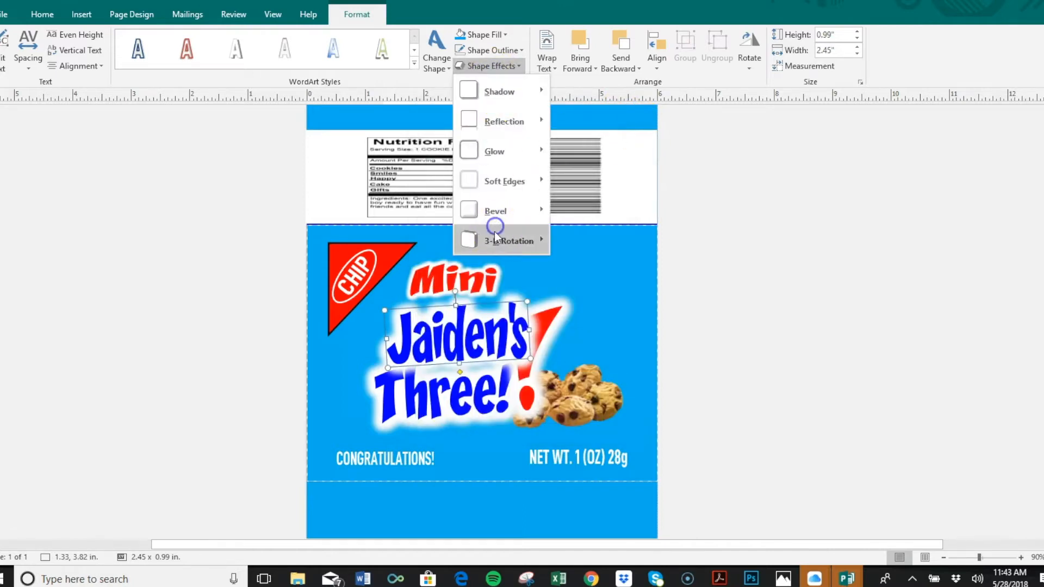
{"action": "left_click", "coordinate": [508, 146]}
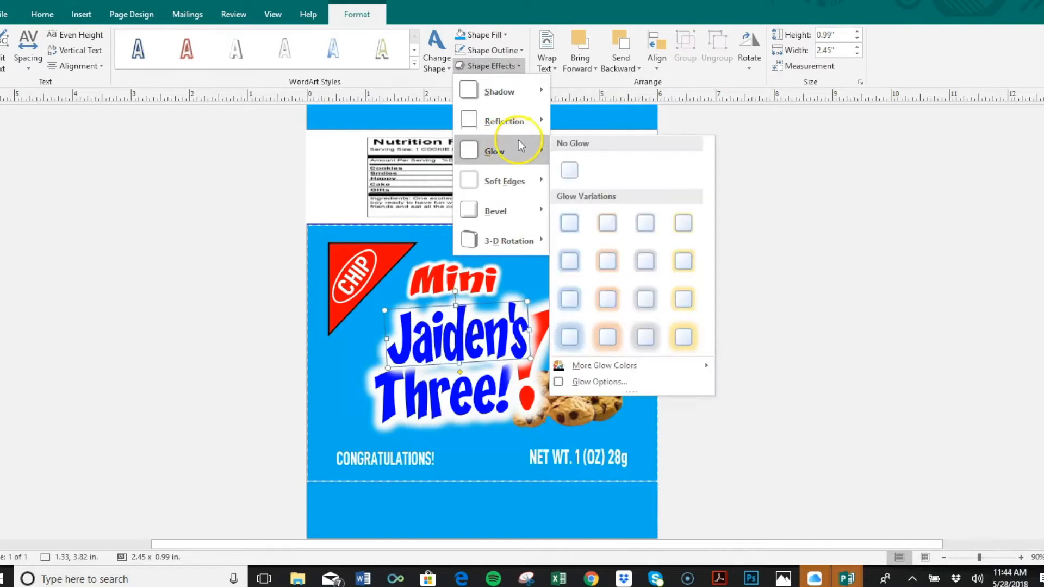
{"action": "left_click", "coordinate": [586, 380]}
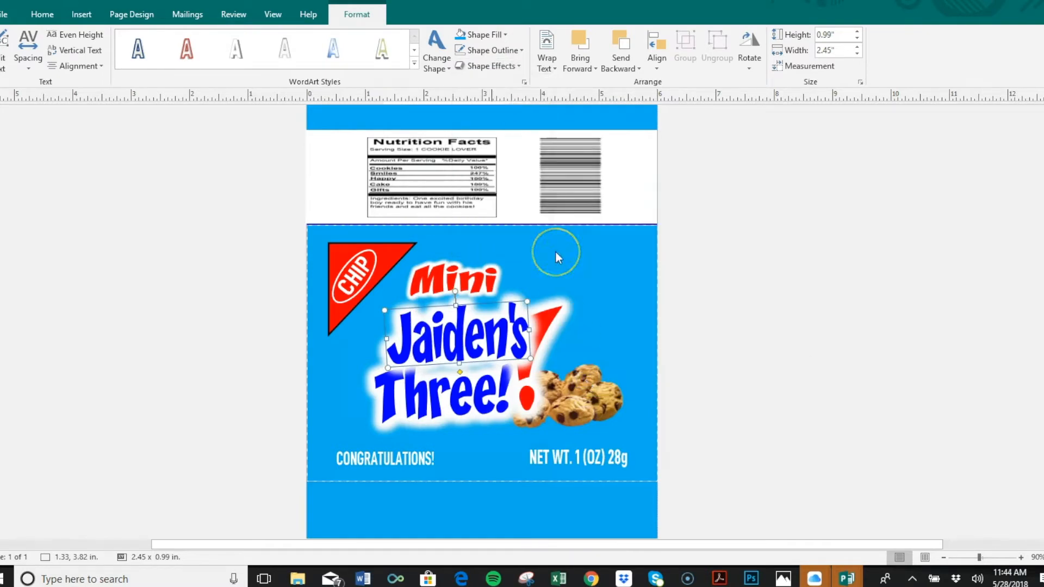
{"action": "left_click", "coordinate": [576, 289]}
{"action": "left_click_drag", "start_coordinate": [578, 291], "coordinate": [569, 291]}
{"action": "type", "text": "112"}
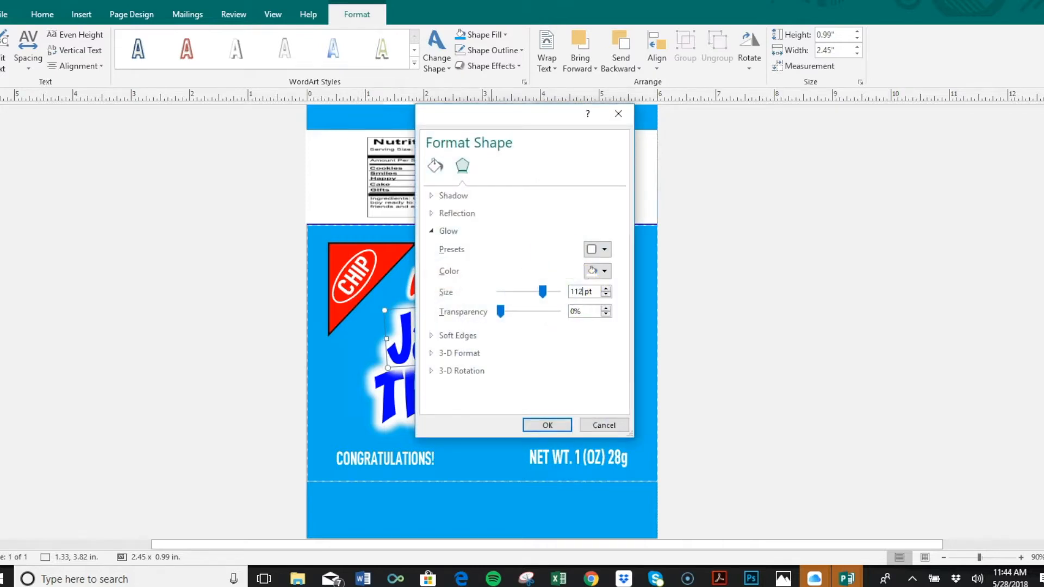
{"action": "left_click", "coordinate": [539, 422]}
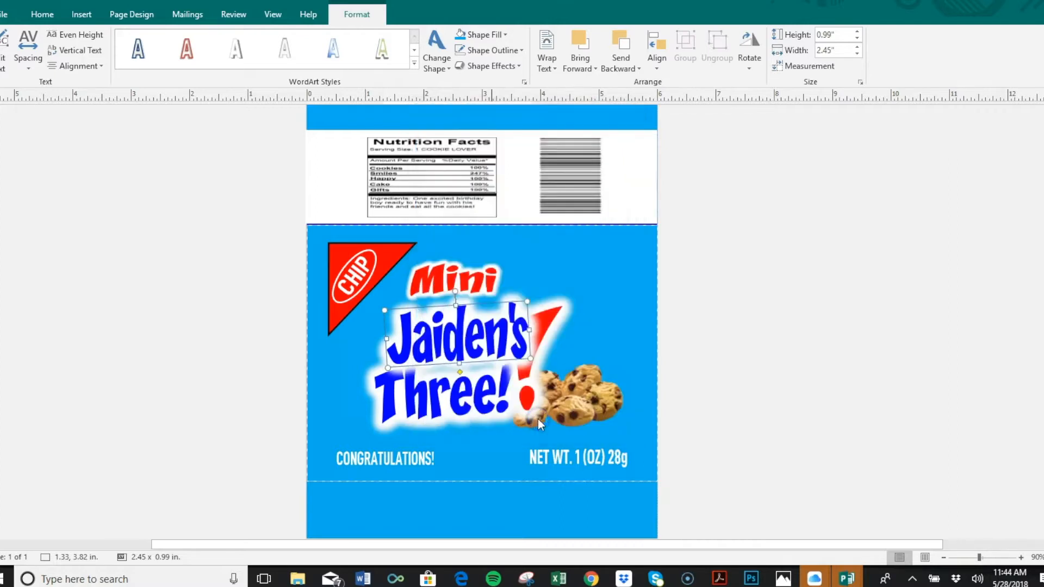
{"action": "left_click", "coordinate": [733, 348]}
Change the glow size of the "Three!" WordArt below the name
{"action": "left_click", "coordinate": [516, 388]}
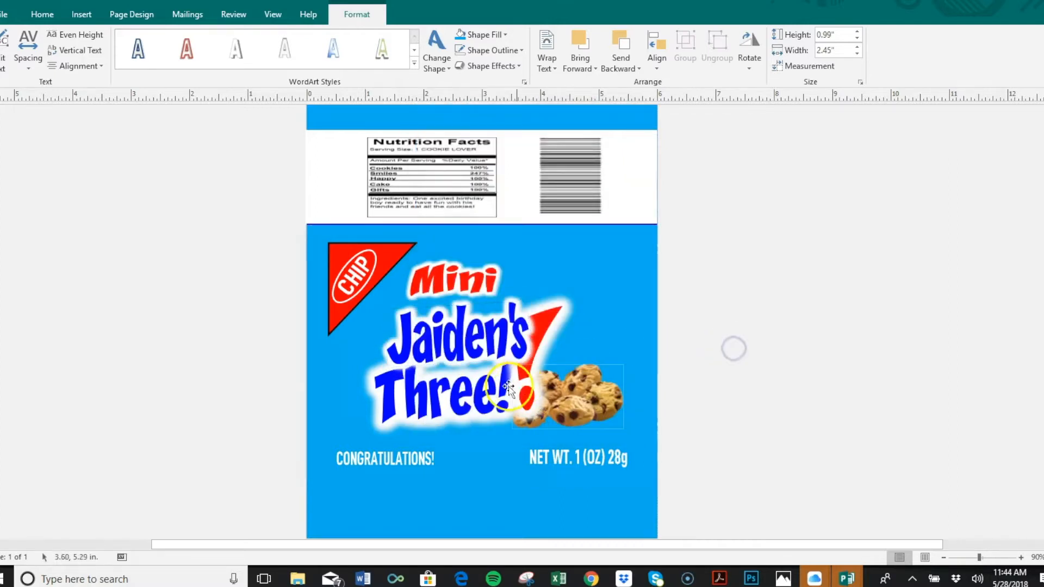
{"action": "left_click", "coordinate": [487, 383]}
{"action": "left_click", "coordinate": [477, 65]}
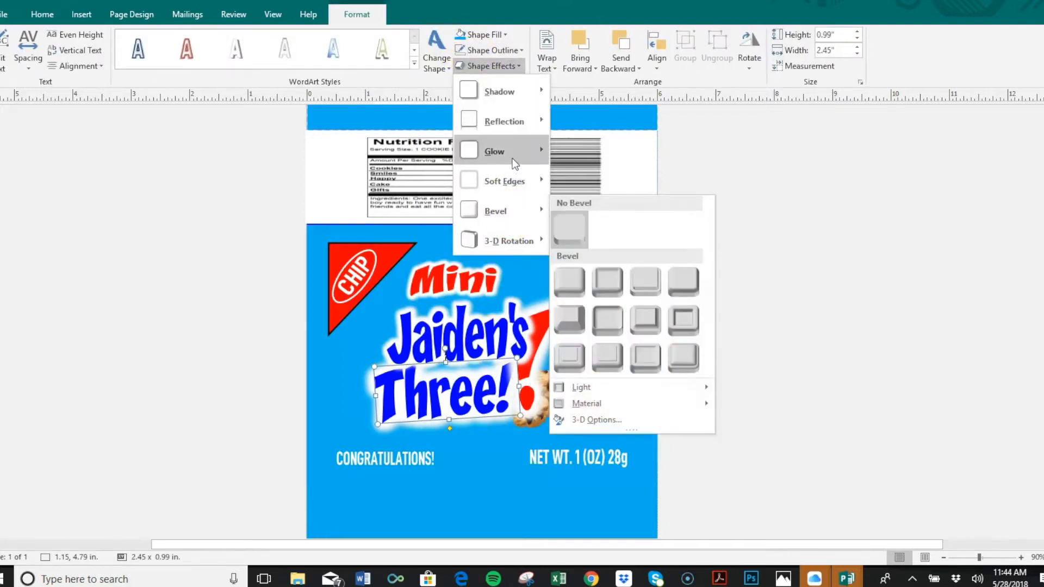
{"action": "mouse_move", "coordinate": [513, 158]}
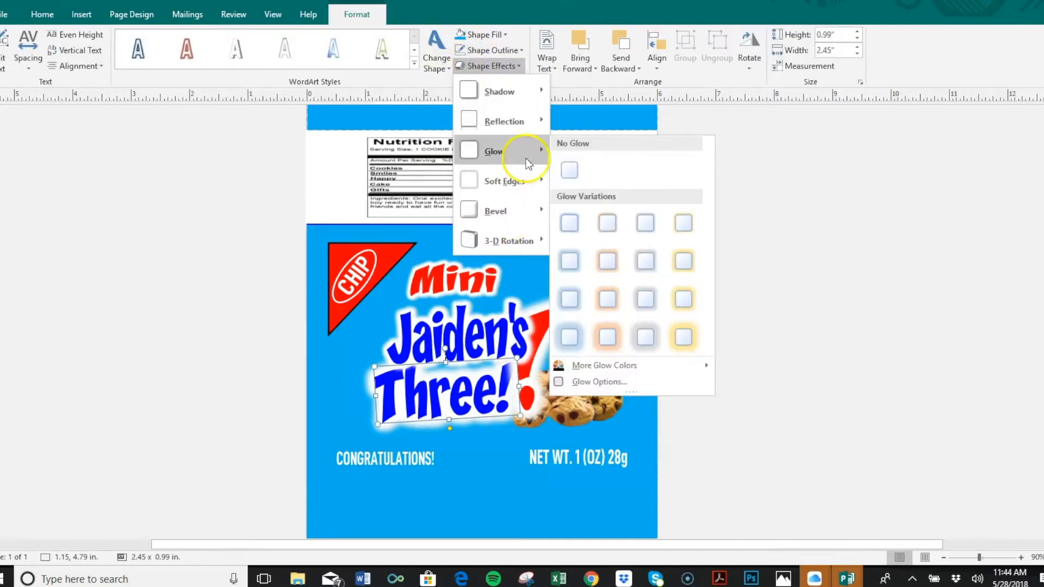
{"action": "left_click", "coordinate": [580, 381]}
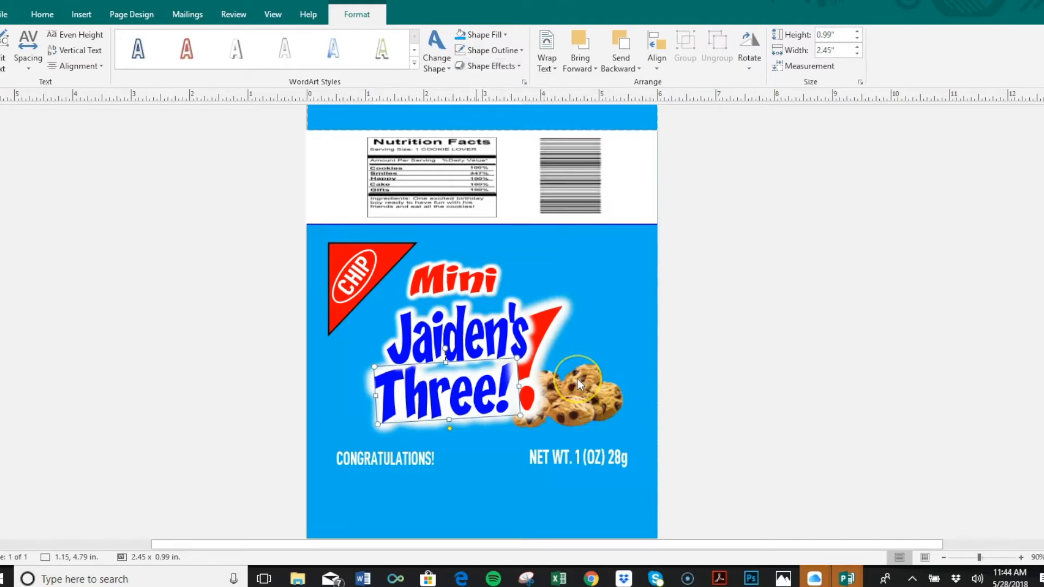
{"action": "left_click_drag", "start_coordinate": [578, 291], "coordinate": [570, 294]}
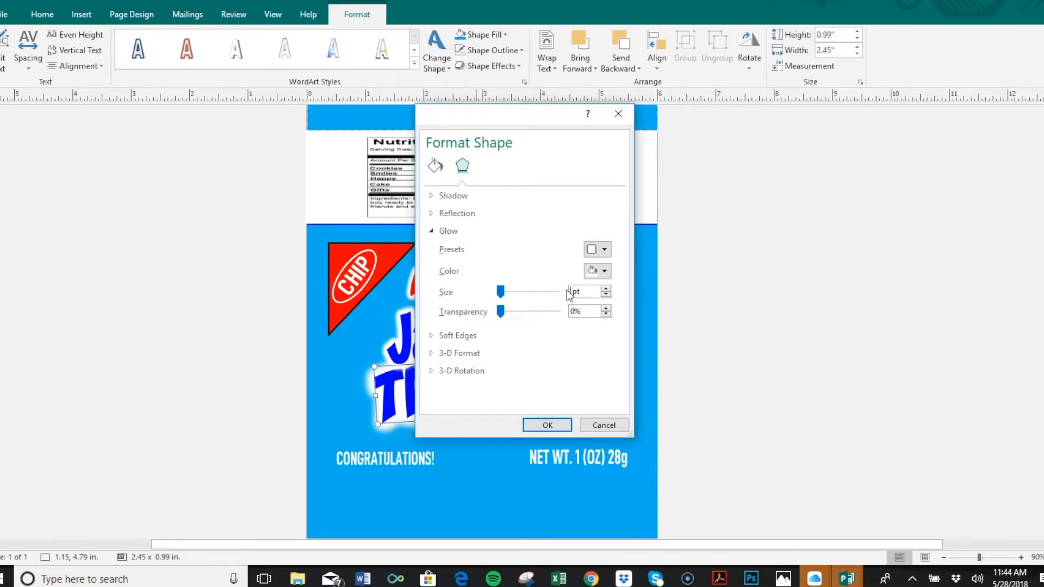
{"action": "key", "text": "Return"}
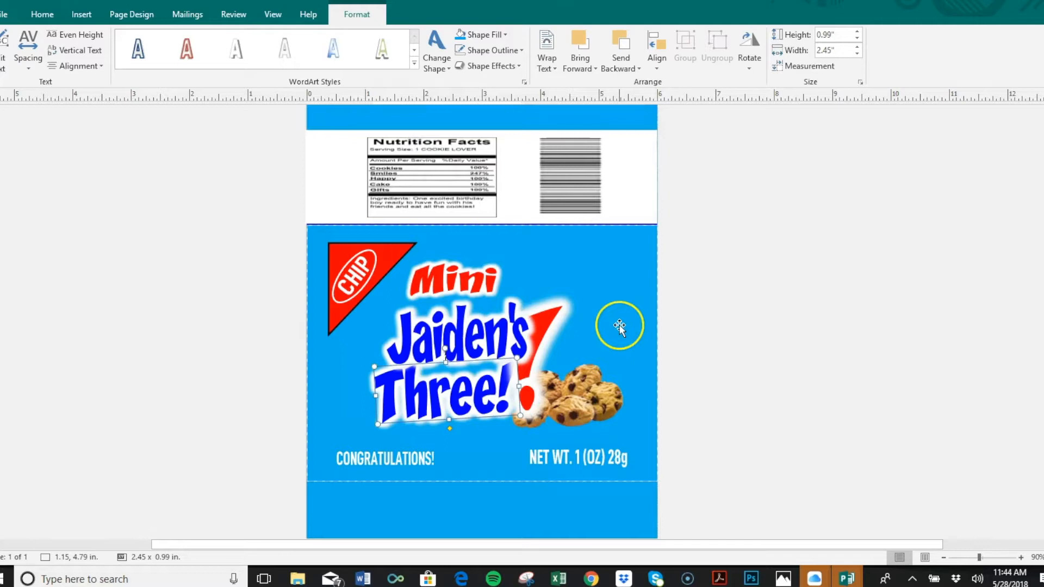
{"action": "left_click", "coordinate": [688, 311]}
Move the large red exclamation mark slightly to the right of the title text
{"action": "left_click", "coordinate": [543, 331]}
{"action": "key", "text": "ctrl+y"}
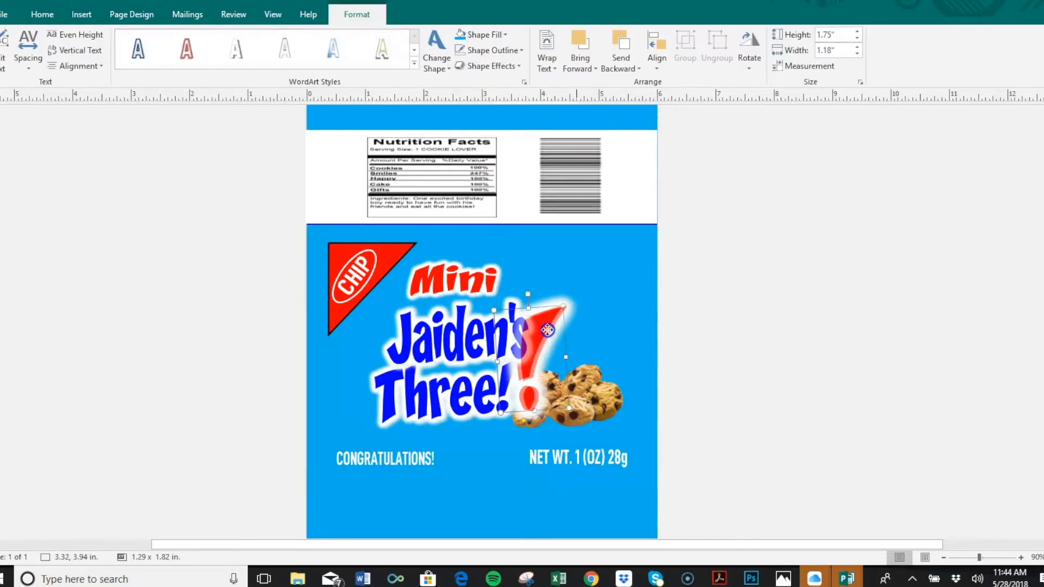
{"action": "left_click_drag", "start_coordinate": [550, 335], "coordinate": [549, 330]}
{"action": "left_click", "coordinate": [691, 358]}
Edit the "Three!" WordArt to read "Three", without its own exclamation mark
{"action": "left_click", "coordinate": [495, 397]}
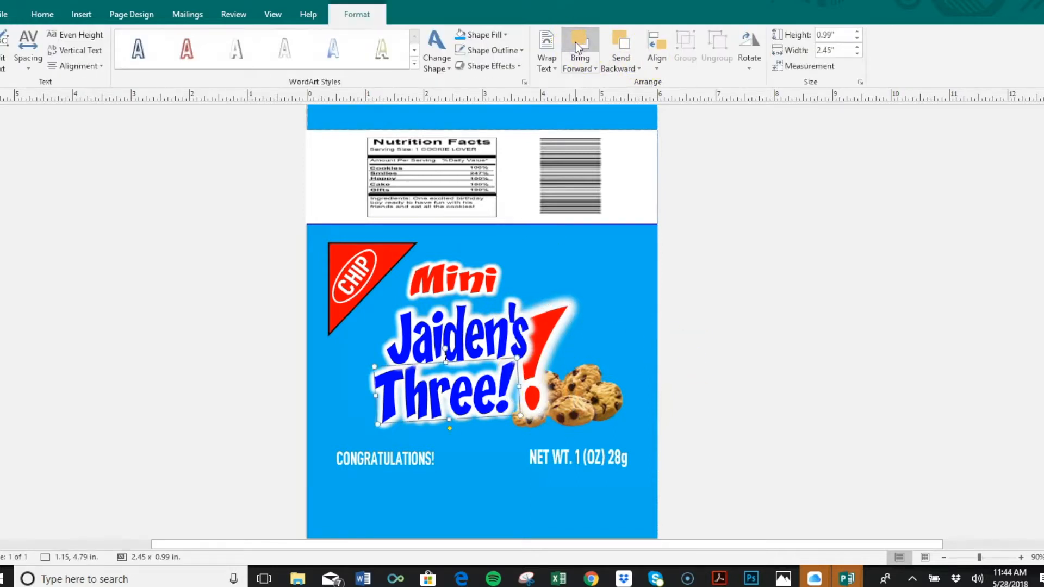
{"action": "left_click", "coordinate": [713, 235]}
{"action": "left_click", "coordinate": [478, 385]}
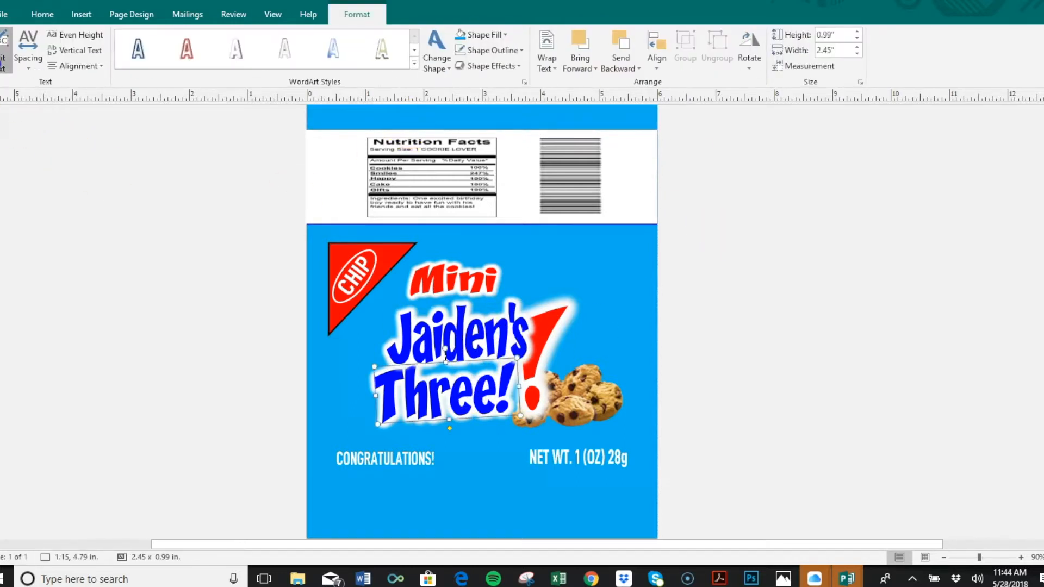
{"action": "left_click", "coordinate": [464, 220]}
{"action": "key", "text": "BackSpace"}
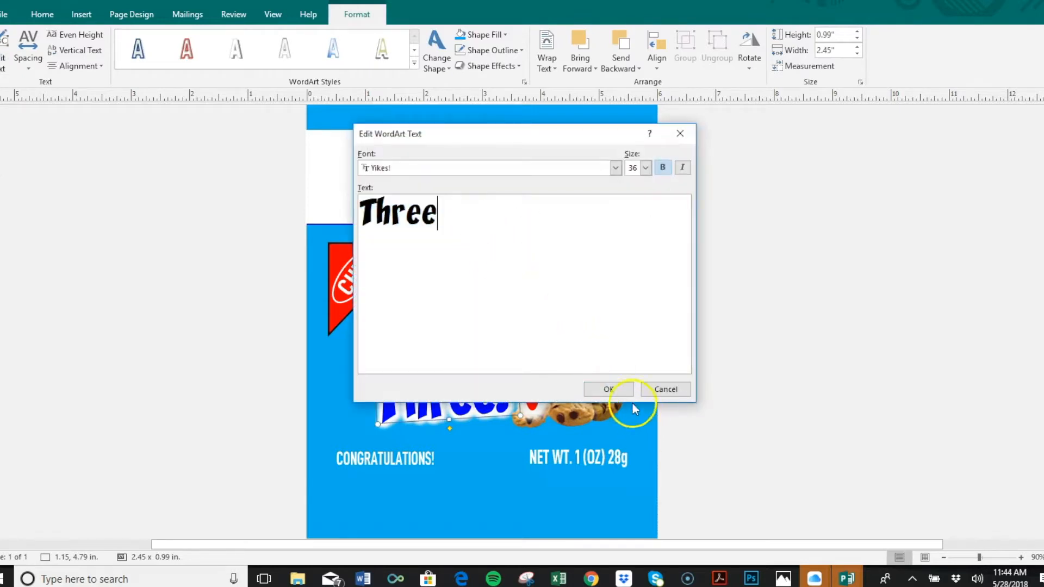
{"action": "left_click", "coordinate": [612, 388]}
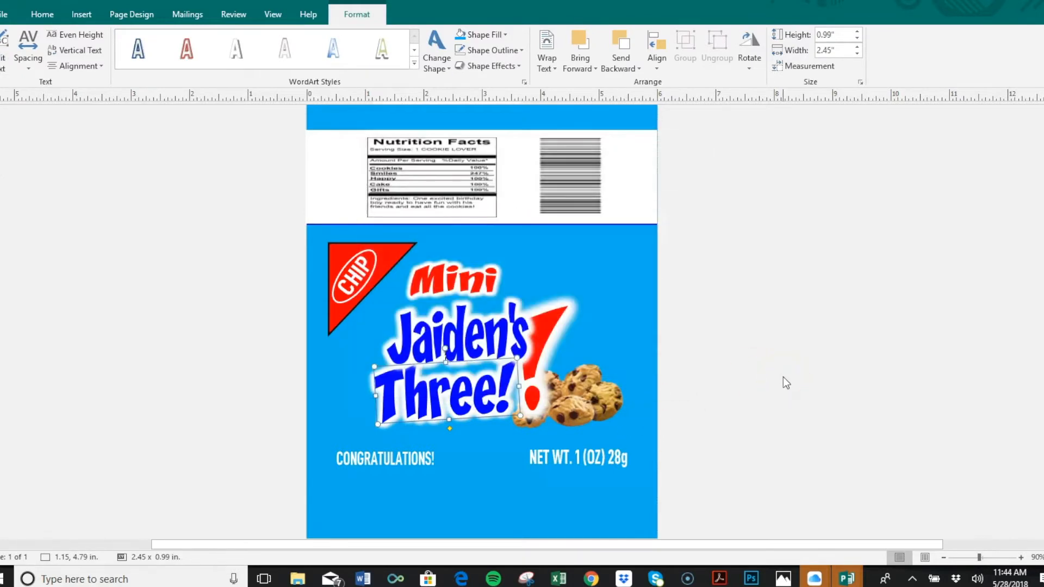
{"action": "left_click", "coordinate": [783, 377]}
Replace the "Mini" WordArt text above the name with "Happy Birthday!"
{"action": "left_click", "coordinate": [466, 278]}
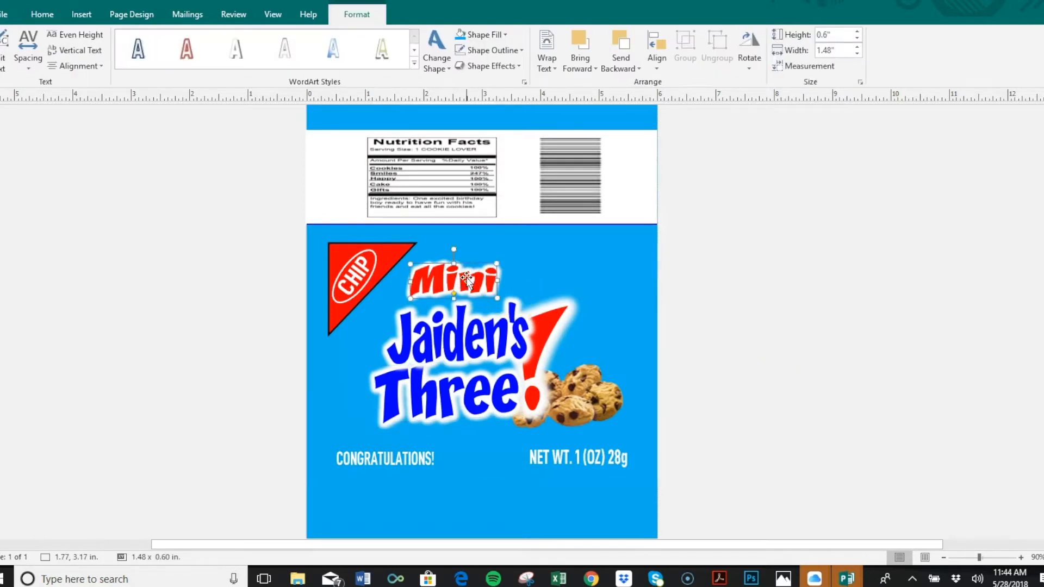
{"action": "left_click", "coordinate": [4, 64]}
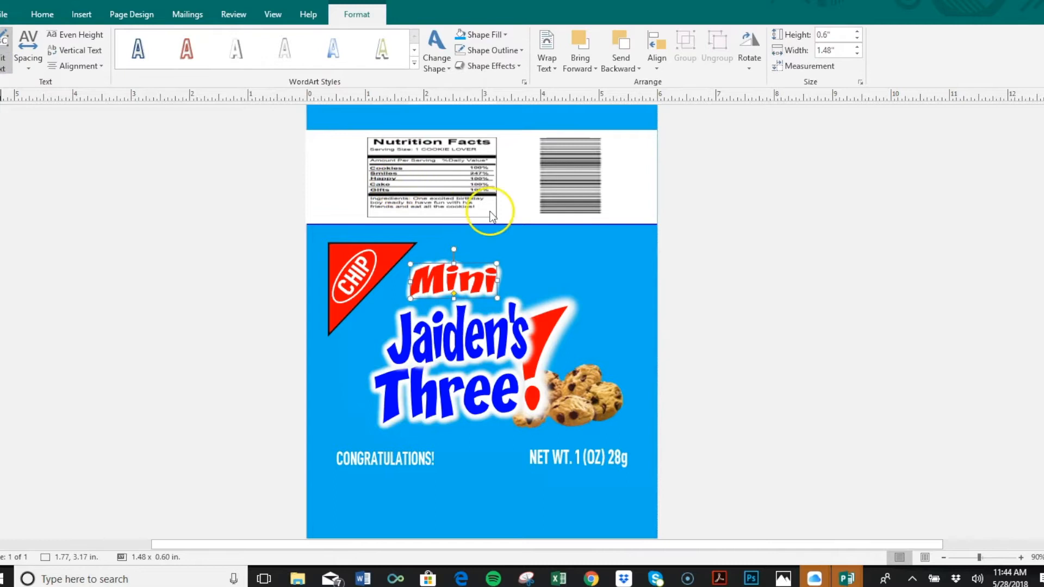
{"action": "type", "text": "Hap"}
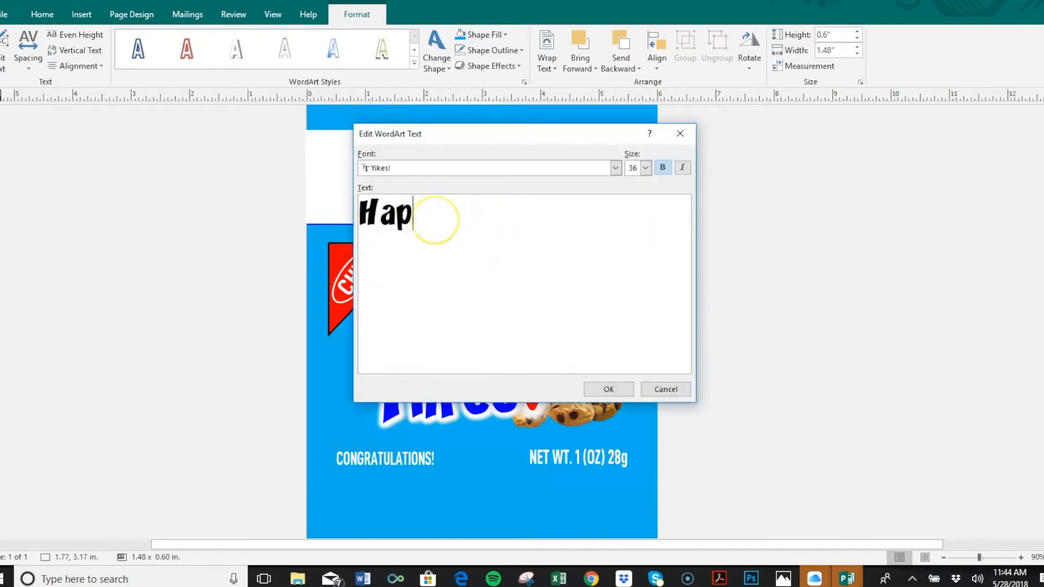
{"action": "type", "text": "py bir"}
{"action": "key", "text": "BackSpace"}
{"action": "key", "text": "BackSpace"}
{"action": "key", "text": "BackSpace"}
{"action": "type", "text": "Bi"}
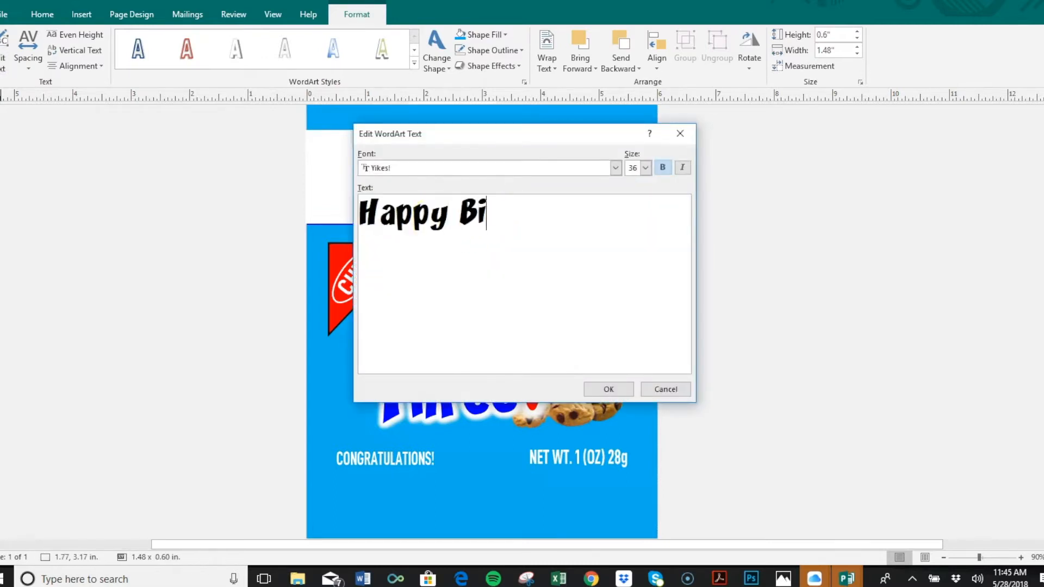
{"action": "type", "text": "rthday"}
{"action": "left_click", "coordinate": [603, 389]}
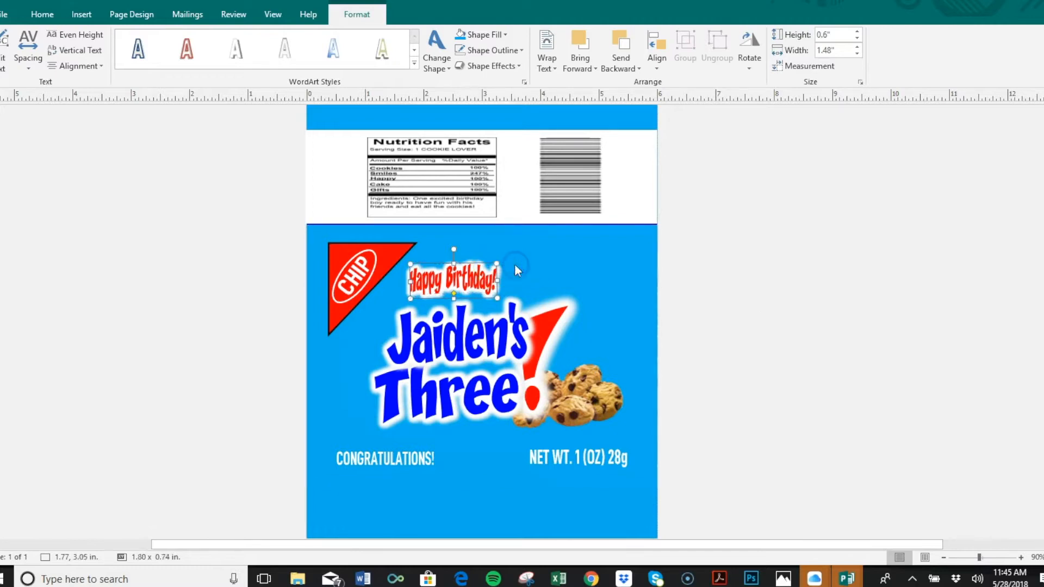
Enlarge the "Happy Birthday!" WordArt to about 1.79" by 0.72" and give it the straight Follow Path shape
{"action": "left_click_drag", "start_coordinate": [514, 263], "coordinate": [515, 257]}
{"action": "left_click", "coordinate": [439, 61]}
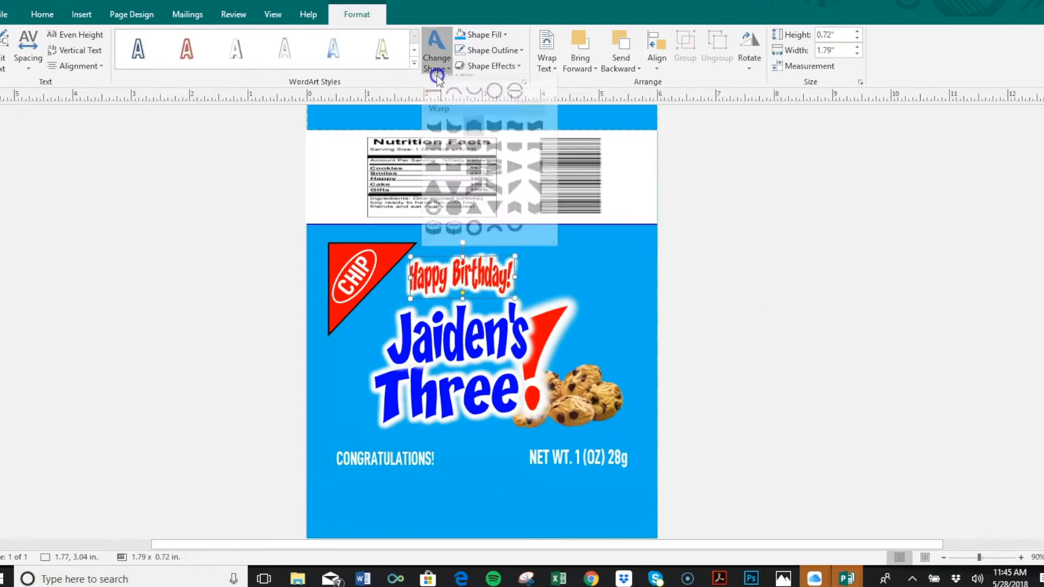
{"action": "left_click", "coordinate": [428, 99]}
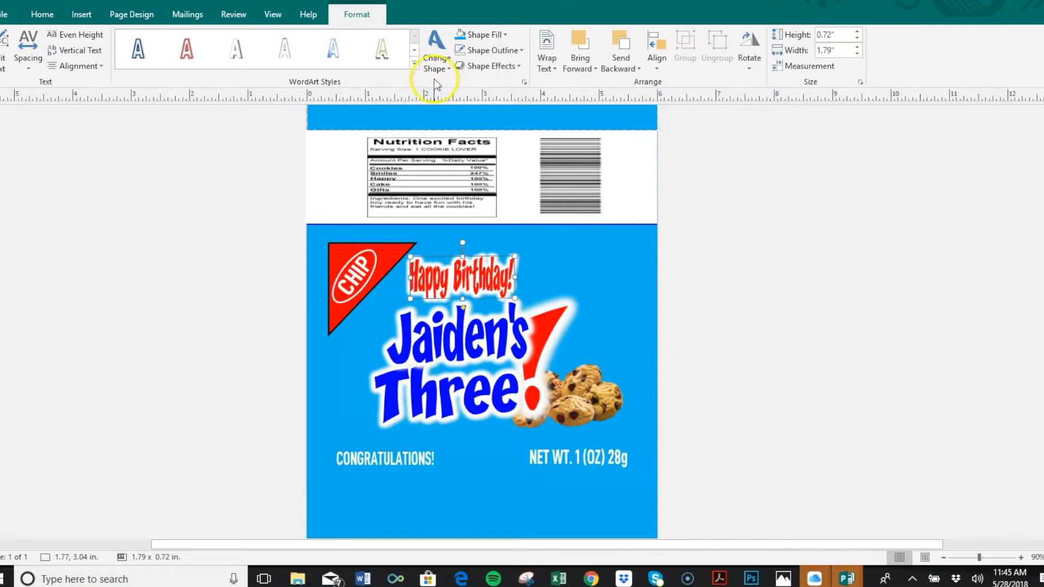
{"action": "left_click", "coordinate": [435, 64]}
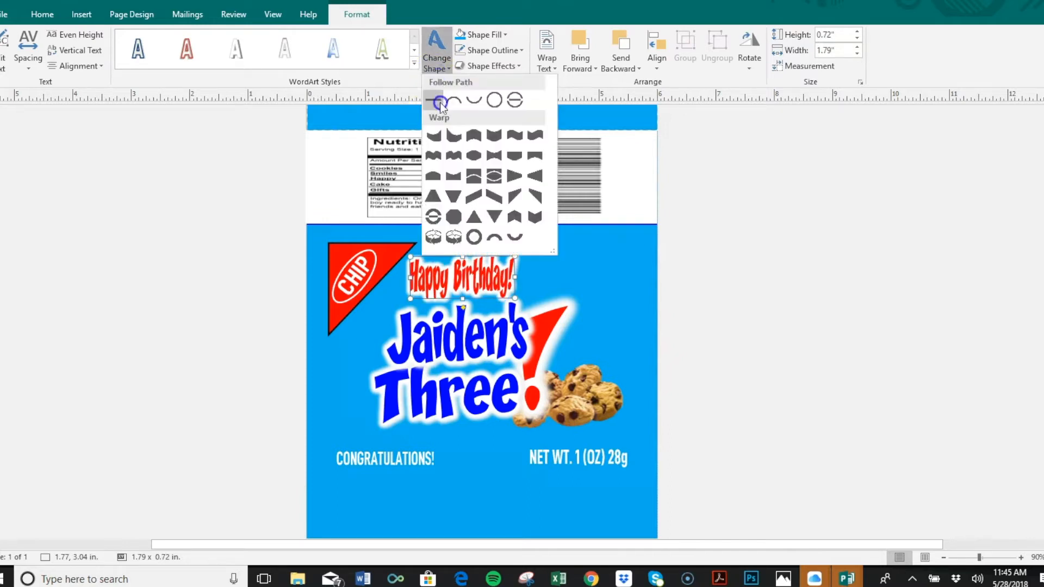
{"action": "left_click", "coordinate": [440, 98]}
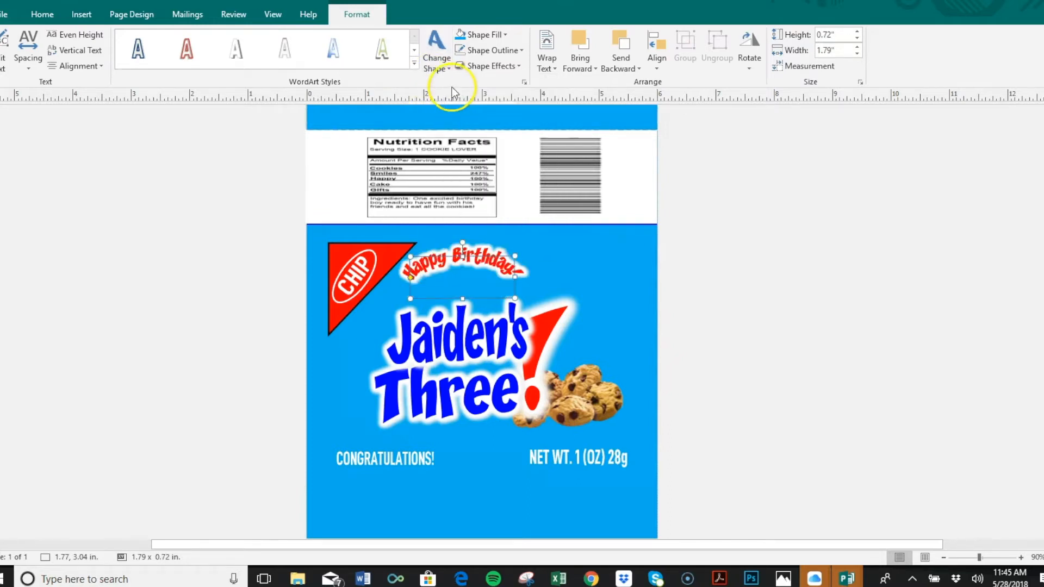
{"action": "left_click", "coordinate": [438, 64]}
{"action": "left_click", "coordinate": [436, 100]}
{"action": "left_click", "coordinate": [704, 269]}
Set the font of the "CONGRATULATIONS!" WordArt to Legothick and clear its text
{"action": "left_click", "coordinate": [575, 393]}
{"action": "left_click", "coordinate": [418, 464]}
{"action": "left_click", "coordinate": [693, 51]}
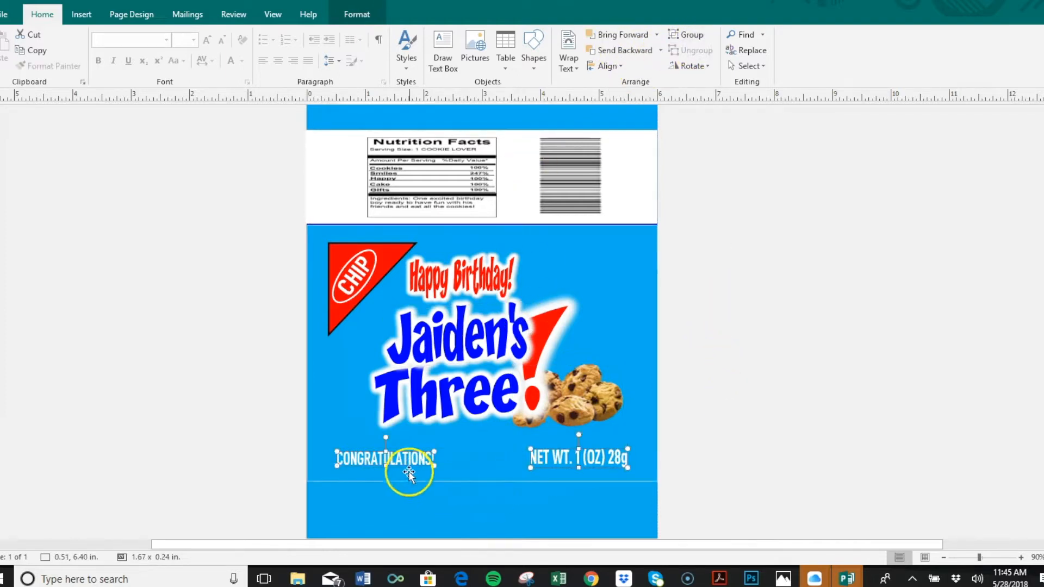
{"action": "left_click", "coordinate": [356, 14]}
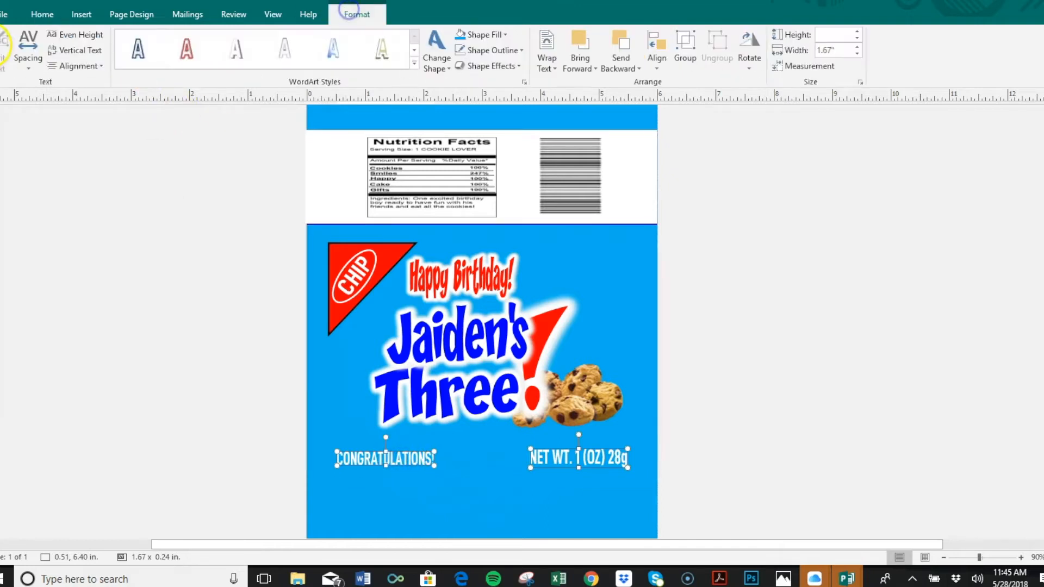
{"action": "right_click", "coordinate": [357, 457]}
{"action": "left_click", "coordinate": [314, 430]}
{"action": "left_click", "coordinate": [396, 462]}
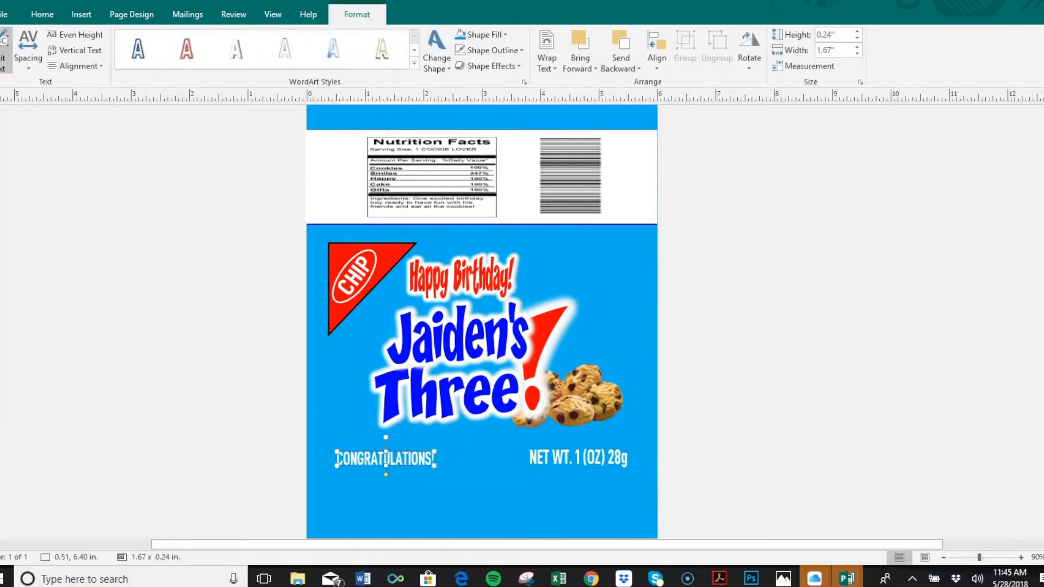
{"action": "double_click", "coordinate": [386, 459]}
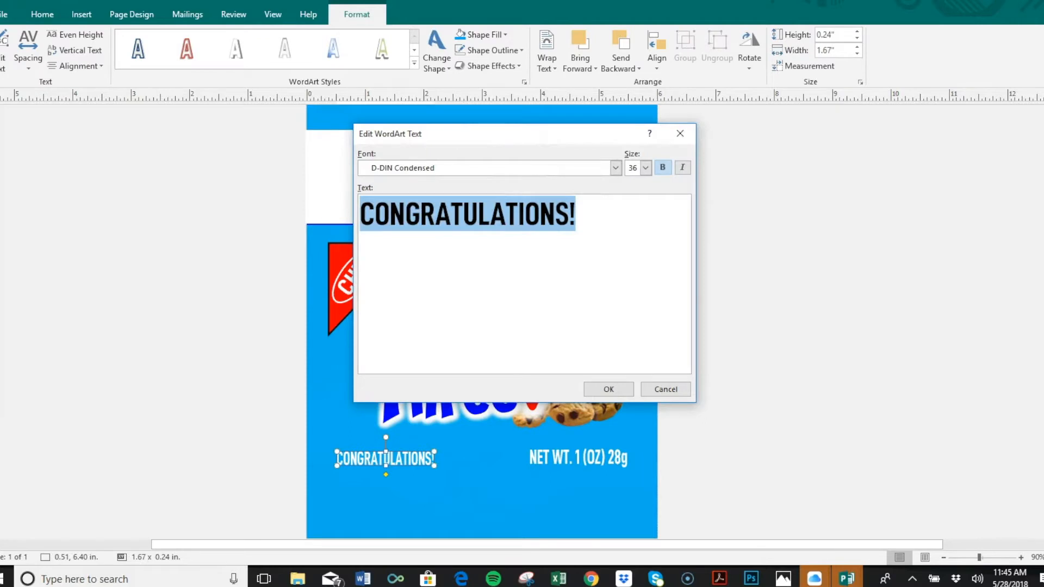
{"action": "left_click", "coordinate": [615, 168]}
{"action": "left_click_drag", "start_coordinate": [613, 205], "coordinate": [280, 215]}
{"action": "left_click", "coordinate": [560, 185]}
{"action": "key", "text": "BackSpace"}
{"action": "key", "text": "Caps_Lock"}
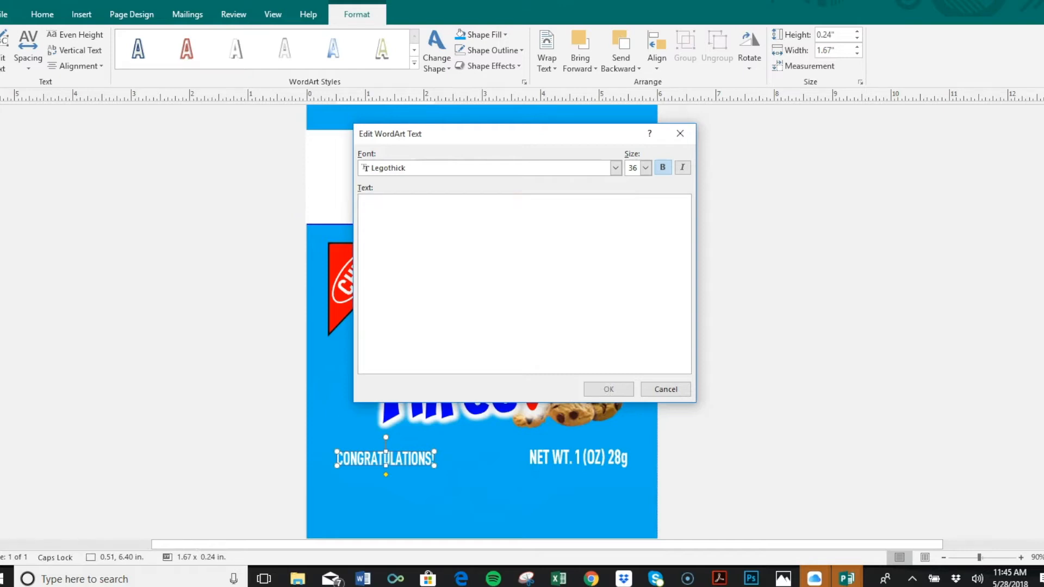
{"action": "type", "text": "THANKS FOR COMI"}
{"action": "type", "text": "N"}
{"action": "key", "text": "BackSpace"}
{"action": "key", "text": "BackSpace"}
{"action": "key", "text": "BackSpace"}
{"action": "key", "text": "BackSpace"}
{"action": "key", "text": "BackSpace"}
{"action": "key", "text": "BackSpace"}
{"action": "key", "text": "BackSpace"}
{"action": "key", "text": "BackSpace"}
{"action": "key", "text": "BackSpace"}
{"action": "key", "text": "BackSpace"}
{"action": "key", "text": "BackSpace"}
{"action": "key", "text": "BackSpace"}
{"action": "key", "text": "BackSpace"}
{"action": "key", "text": "BackSpace"}
{"action": "key", "text": "BackSpace"}
Enter "THANKS FOR SWINGING BY!" as the new text of the WordArt beside the net weight
{"action": "type", "text": "THANKS FOR"}
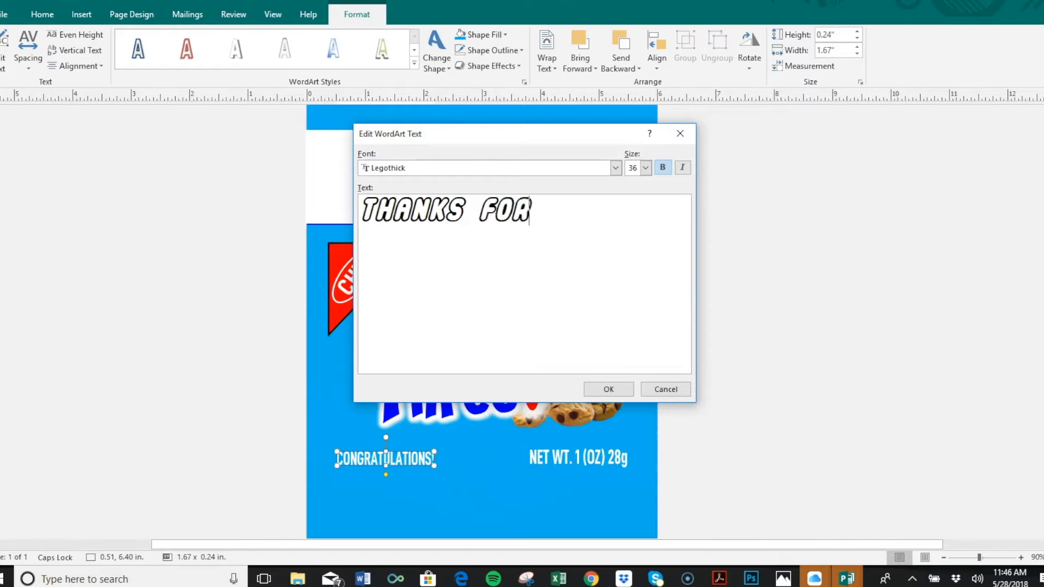
{"action": "type", "text": " SWINGING BY!"}
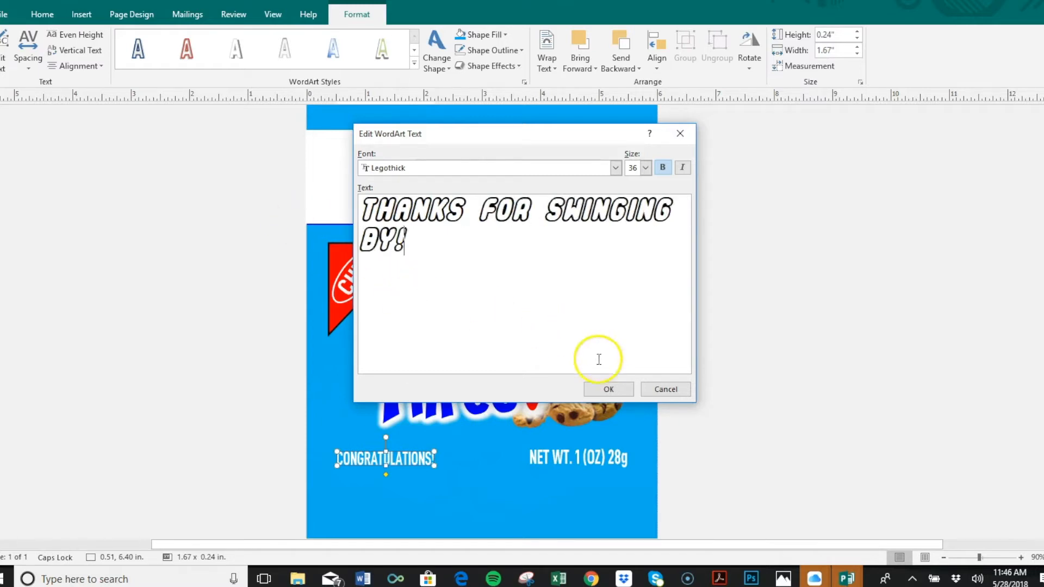
{"action": "left_click", "coordinate": [600, 389]}
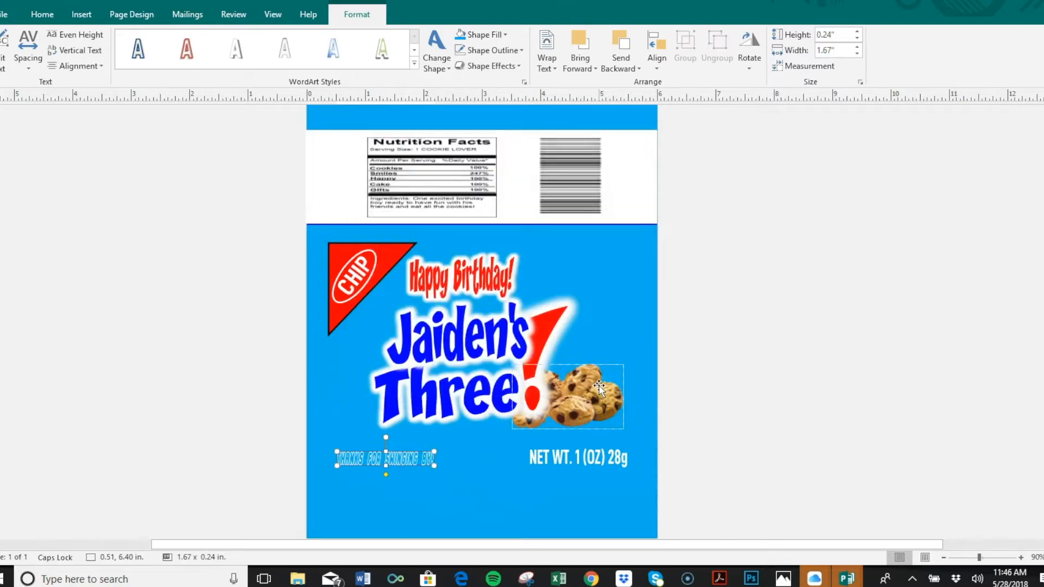
Enlarge the "THANKS FOR SWINGING BY!" WordArt to about 2.43" wide and 0.35" high
{"action": "left_click_drag", "start_coordinate": [435, 452], "coordinate": [478, 446]}
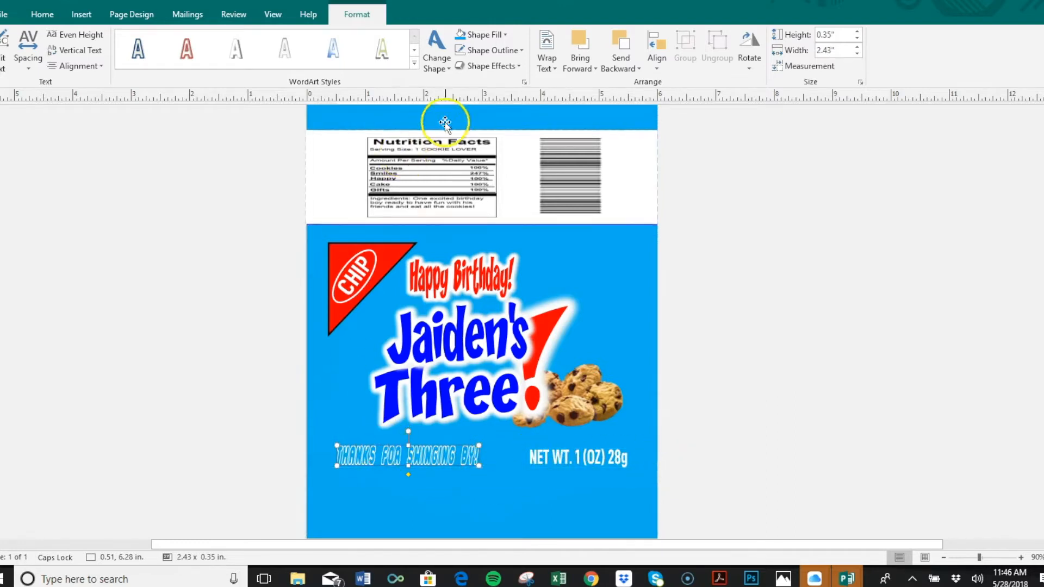
{"action": "left_click", "coordinate": [491, 38]}
{"action": "left_click", "coordinate": [648, 291]}
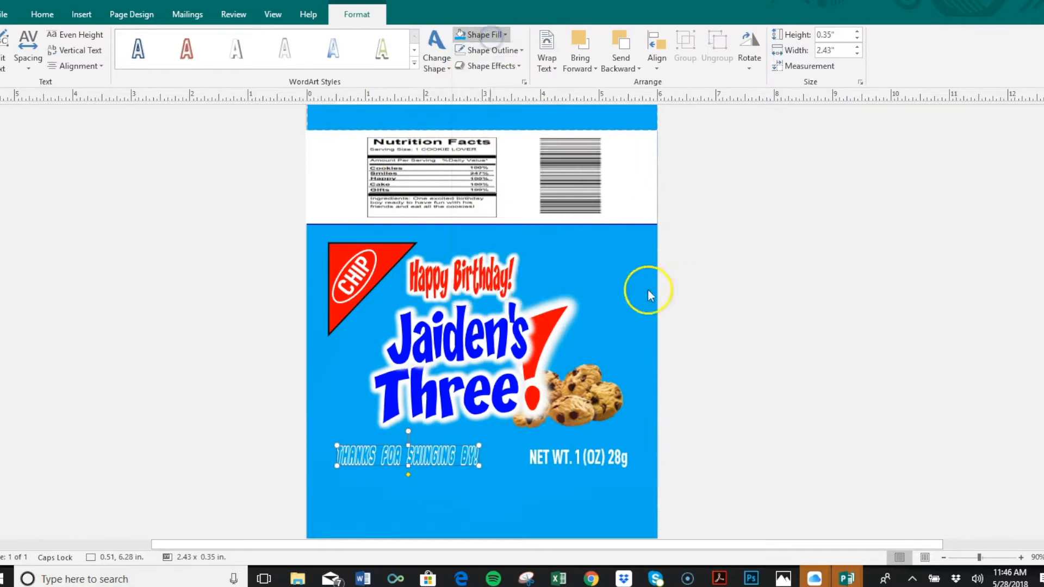
Start a picture fill for the blue front panel rectangle and search Bing Images for "LEGO BACKGROUND"
{"action": "left_click", "coordinate": [638, 294]}
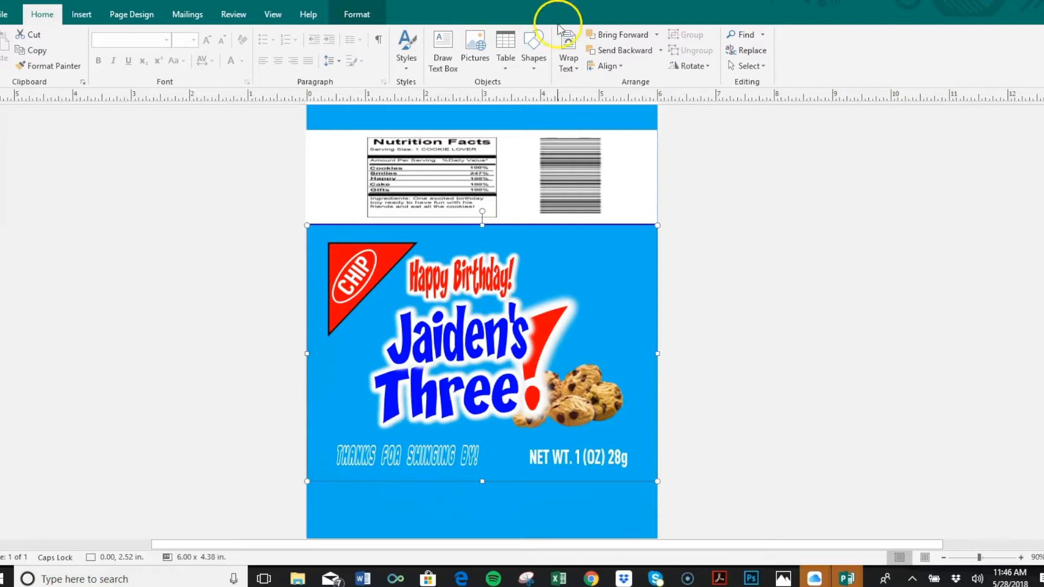
{"action": "left_click", "coordinate": [356, 19]}
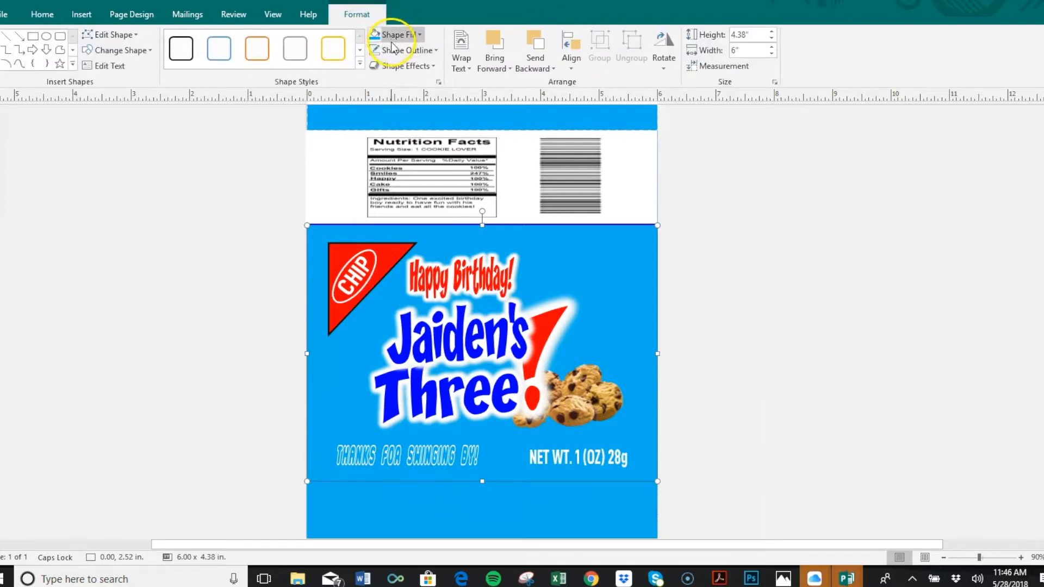
{"action": "left_click", "coordinate": [392, 34]}
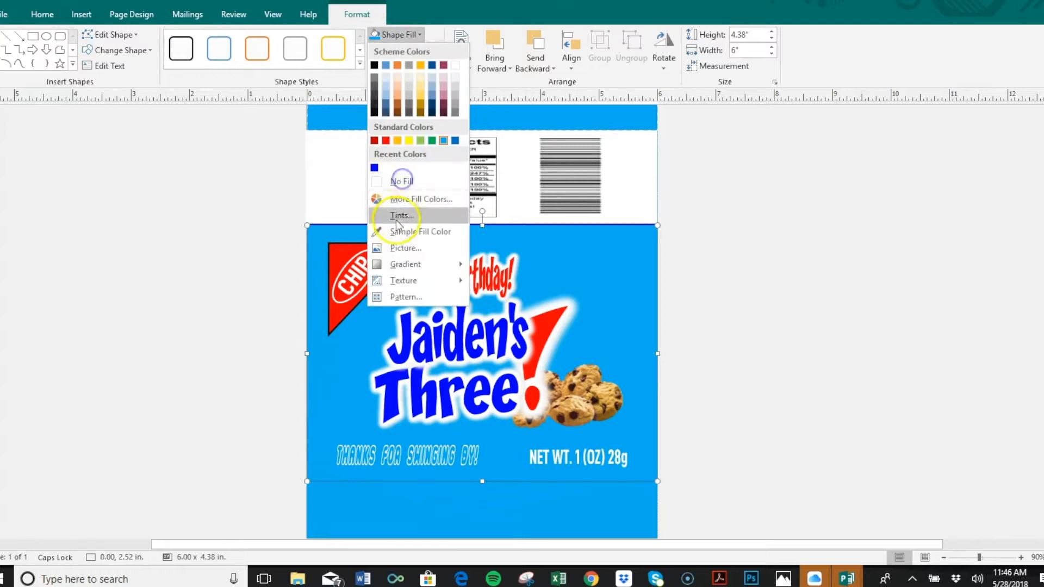
{"action": "left_click", "coordinate": [394, 243]}
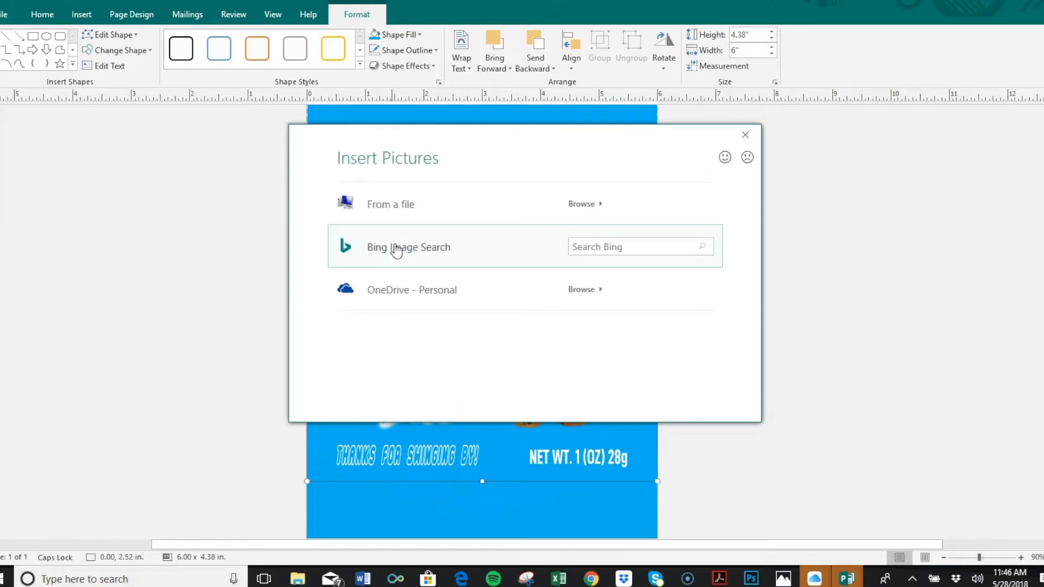
{"action": "left_click", "coordinate": [606, 242]}
{"action": "type", "text": "LE"}
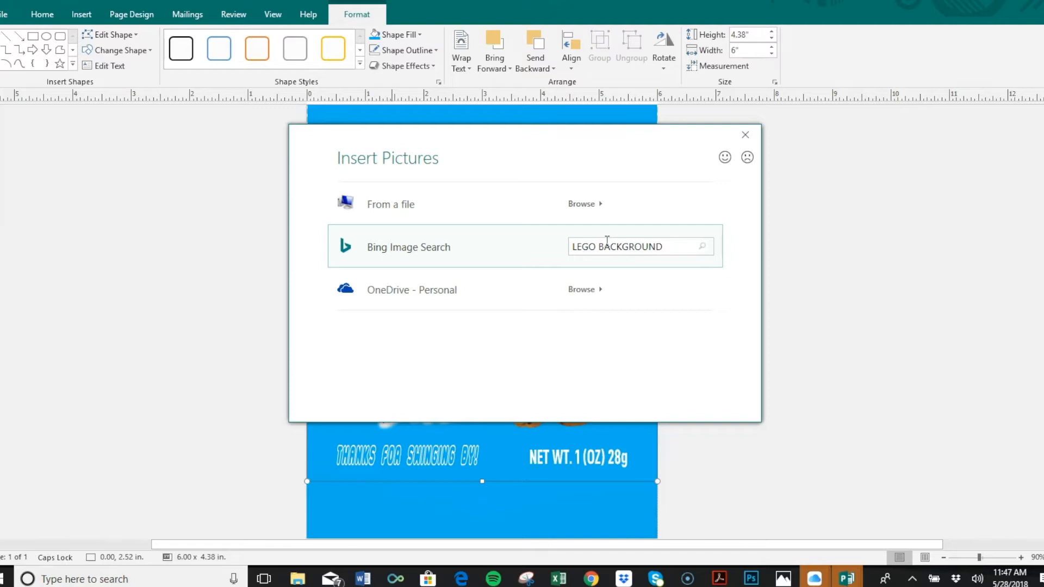
{"action": "type", "text": "GO BACKGROUND"}
{"action": "key", "text": "Return"}
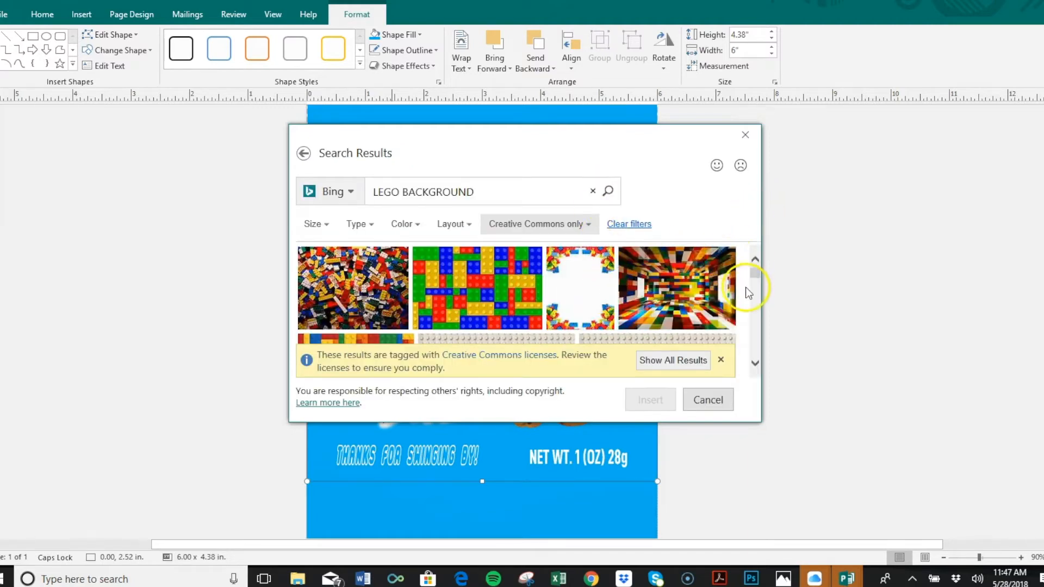
Fill the front panel with the plain beige Lego baseplate picture from the search results
{"action": "left_click", "coordinate": [758, 297]}
{"action": "left_click", "coordinate": [757, 296]}
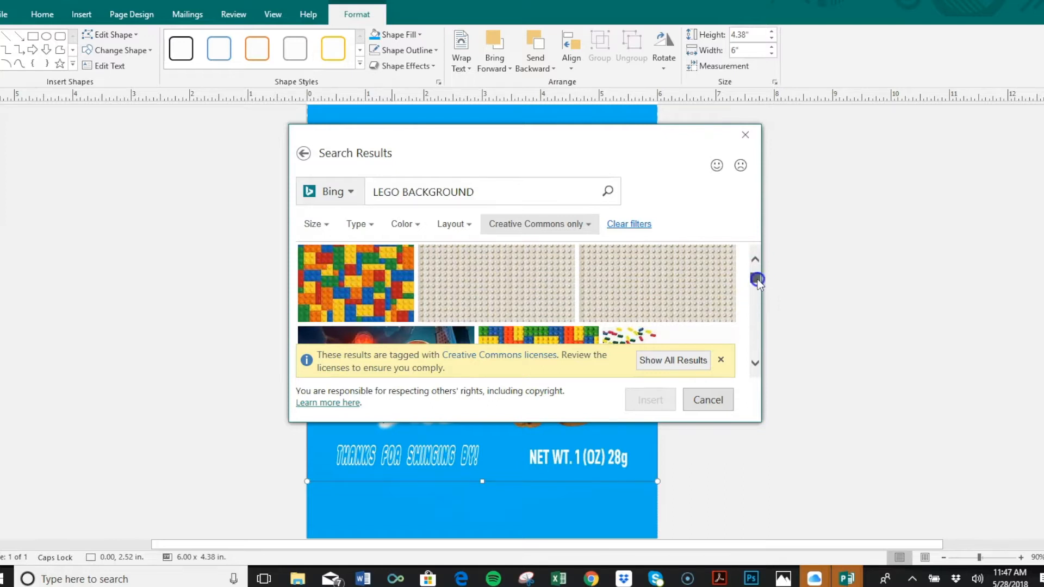
{"action": "left_click", "coordinate": [757, 282]}
{"action": "left_click", "coordinate": [756, 286]}
{"action": "left_click_drag", "start_coordinate": [757, 286], "coordinate": [757, 278]}
{"action": "left_click", "coordinate": [701, 298]}
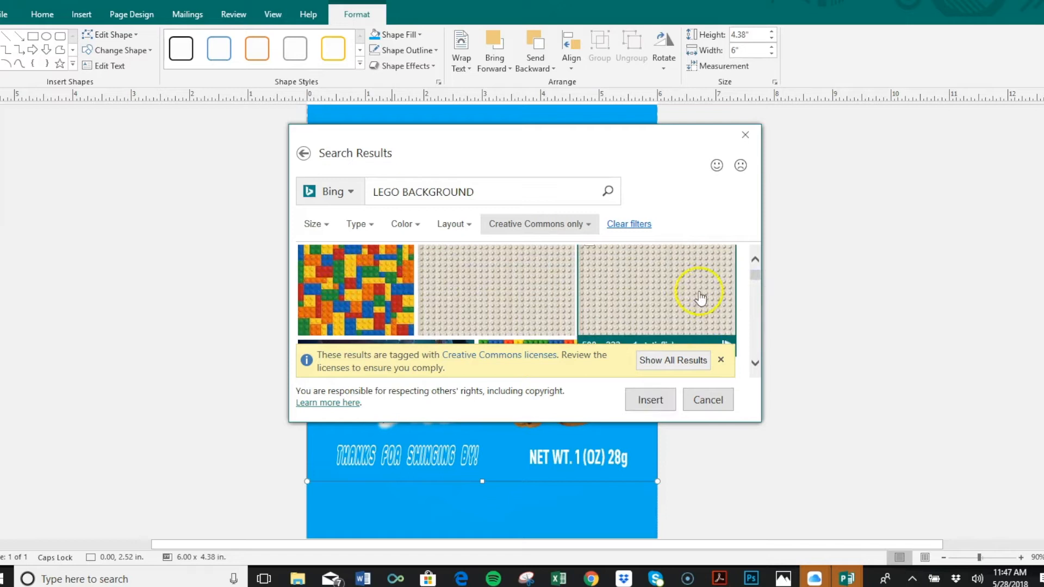
{"action": "left_click", "coordinate": [659, 406]}
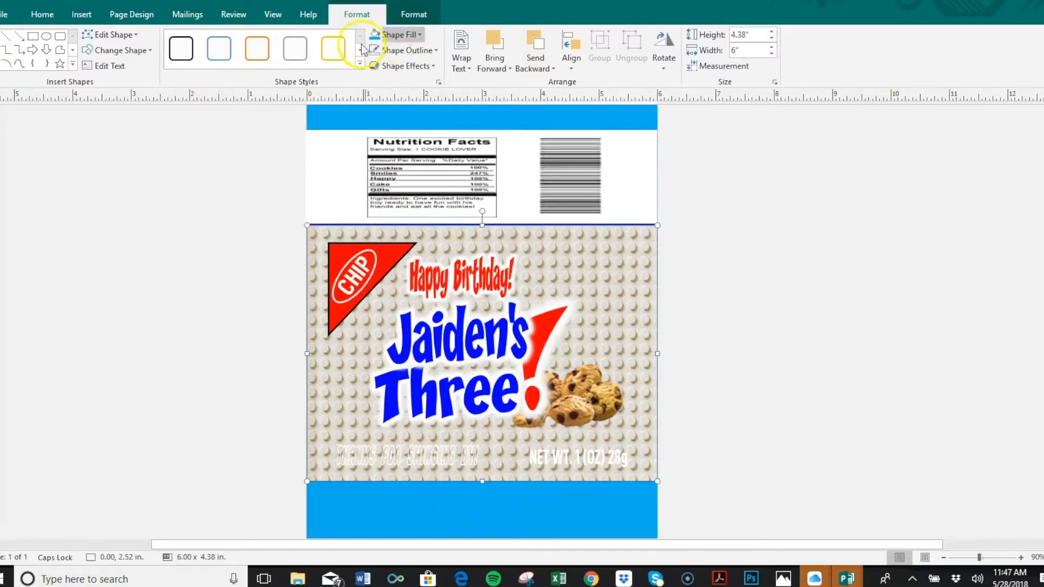
Recolor the Lego background picture with the standard red variation and apply the first, darkest red correction preset
{"action": "left_click", "coordinate": [397, 12]}
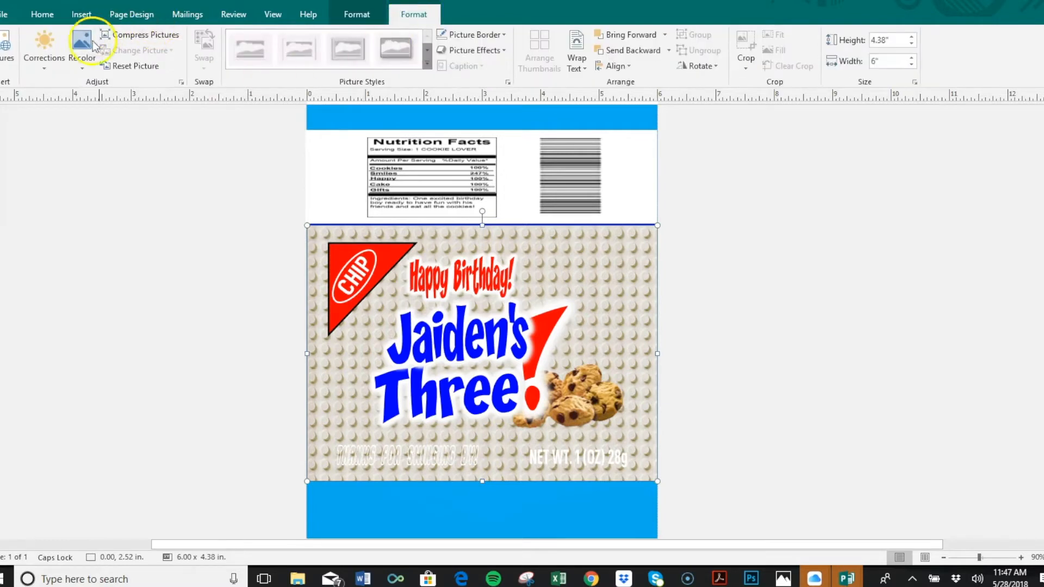
{"action": "left_click", "coordinate": [83, 57]}
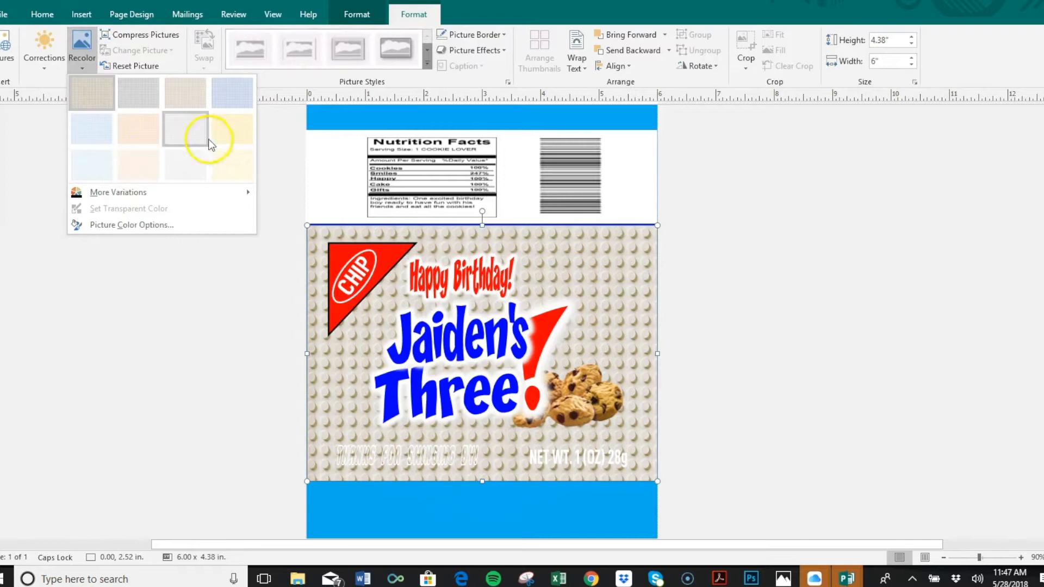
{"action": "mouse_move", "coordinate": [207, 189]}
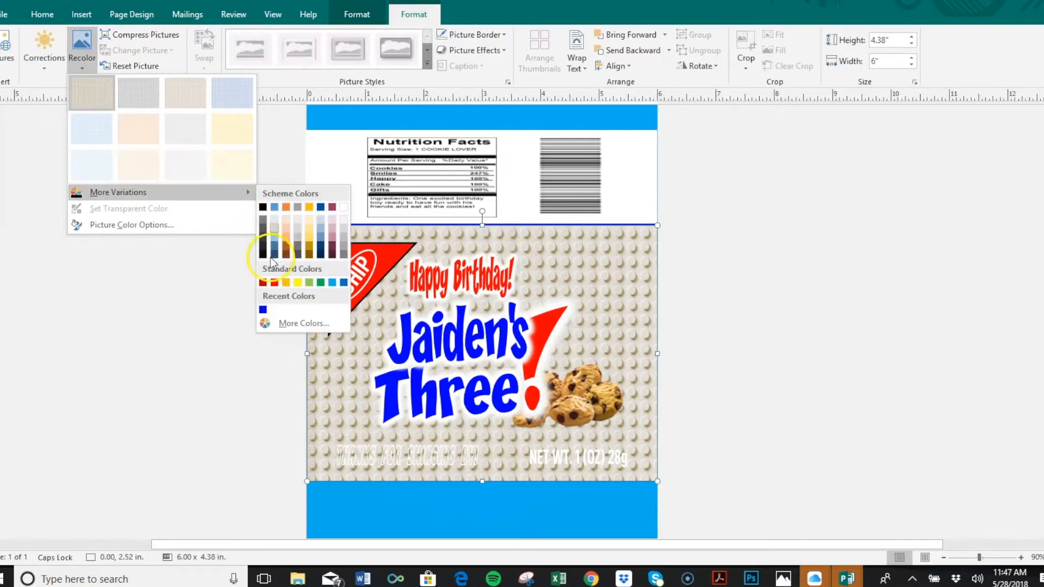
{"action": "left_click", "coordinate": [275, 282]}
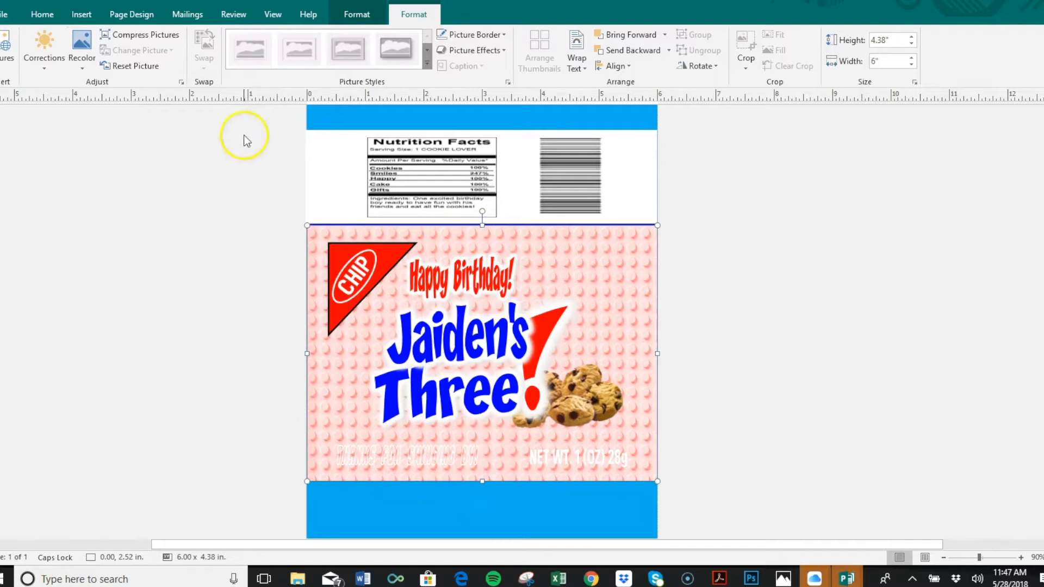
{"action": "left_click", "coordinate": [89, 61]}
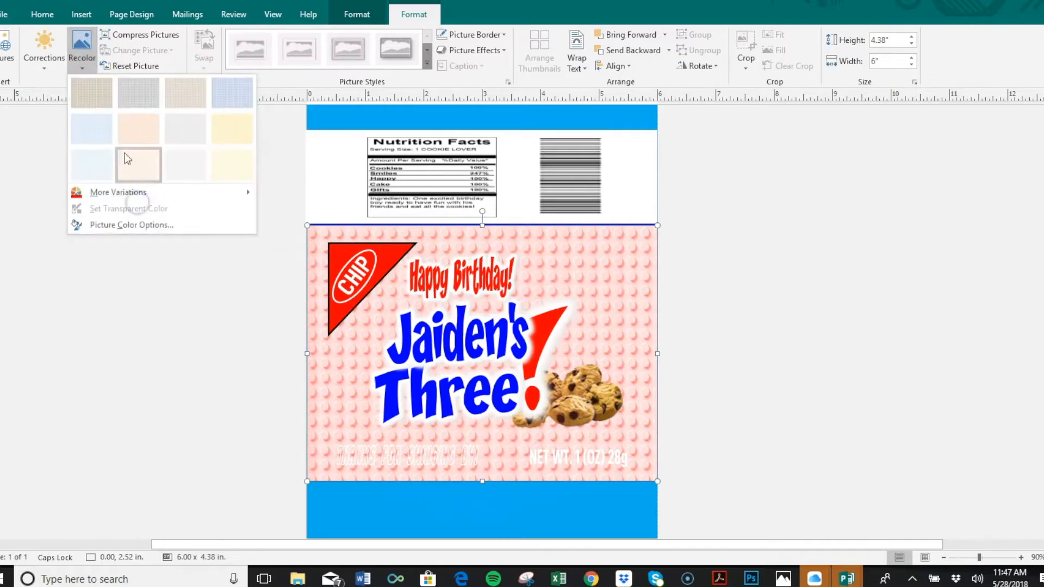
{"action": "left_click", "coordinate": [45, 60]}
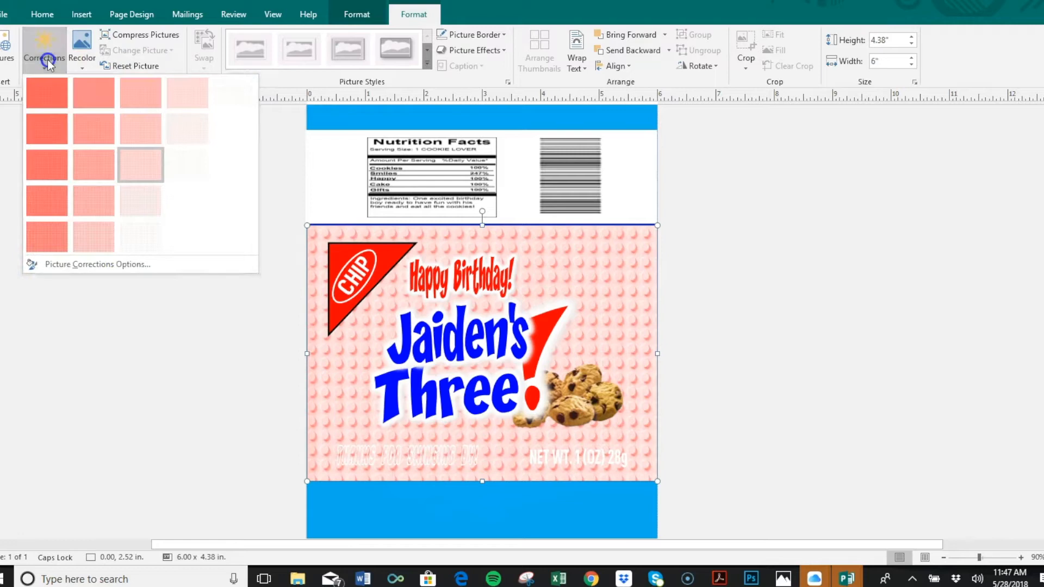
{"action": "left_click", "coordinate": [47, 96]}
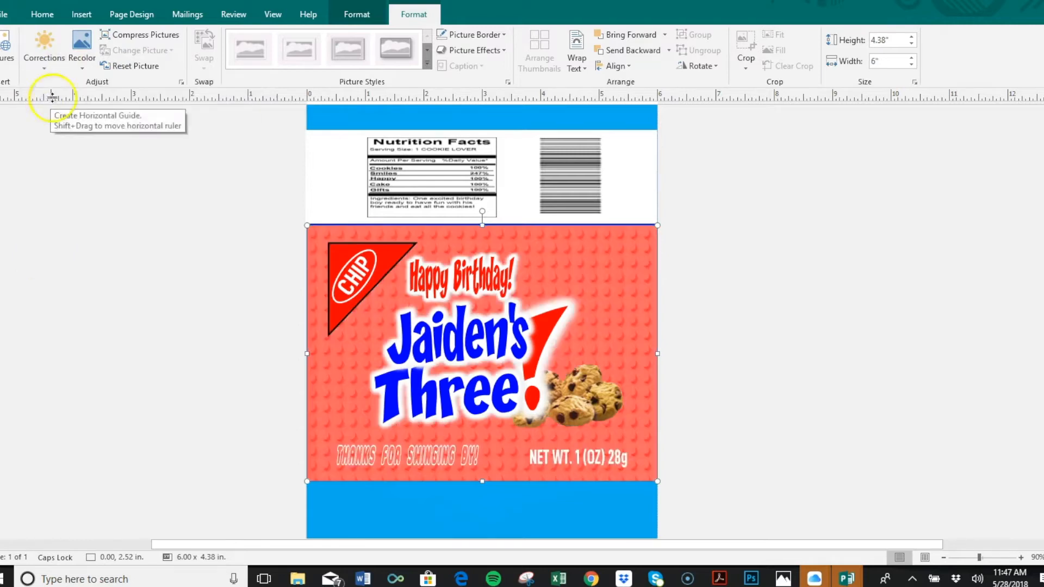
Recolor the Lego background picture with a dark red from the standard palette of additional colors
{"action": "left_click", "coordinate": [81, 60]}
{"action": "left_click", "coordinate": [46, 44]}
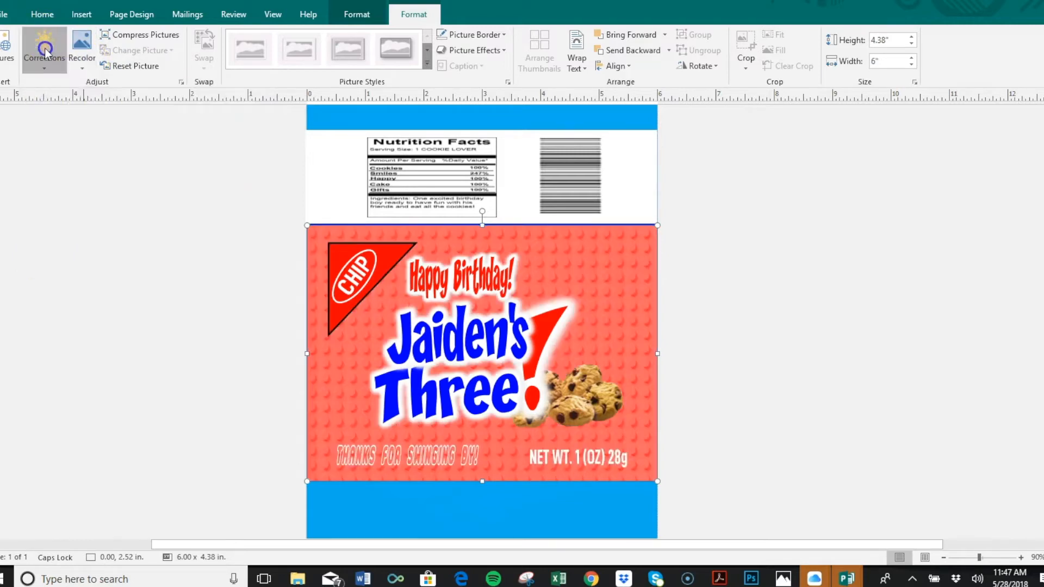
{"action": "left_click", "coordinate": [46, 45]}
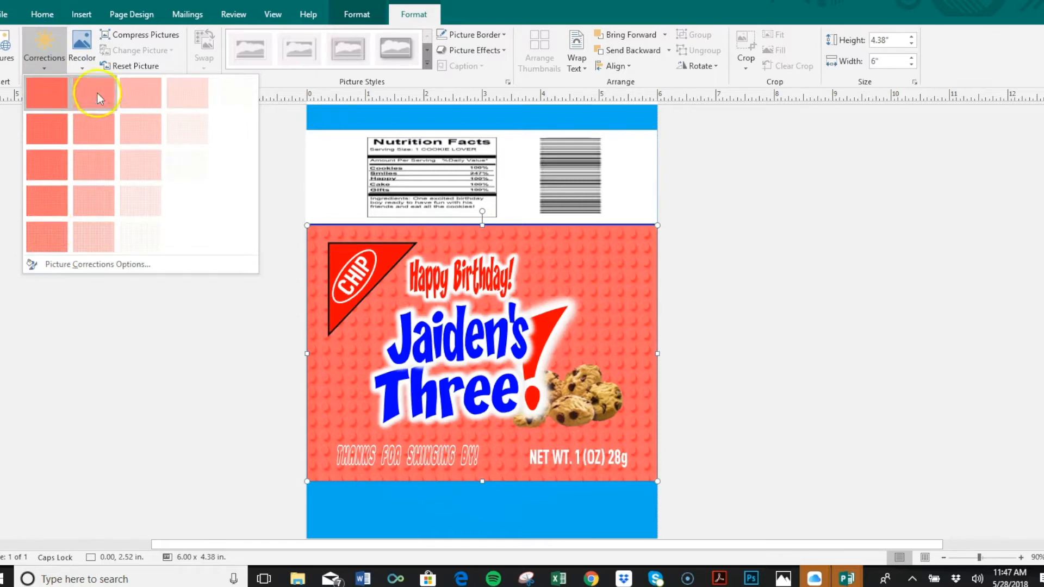
{"action": "left_click", "coordinate": [82, 52]}
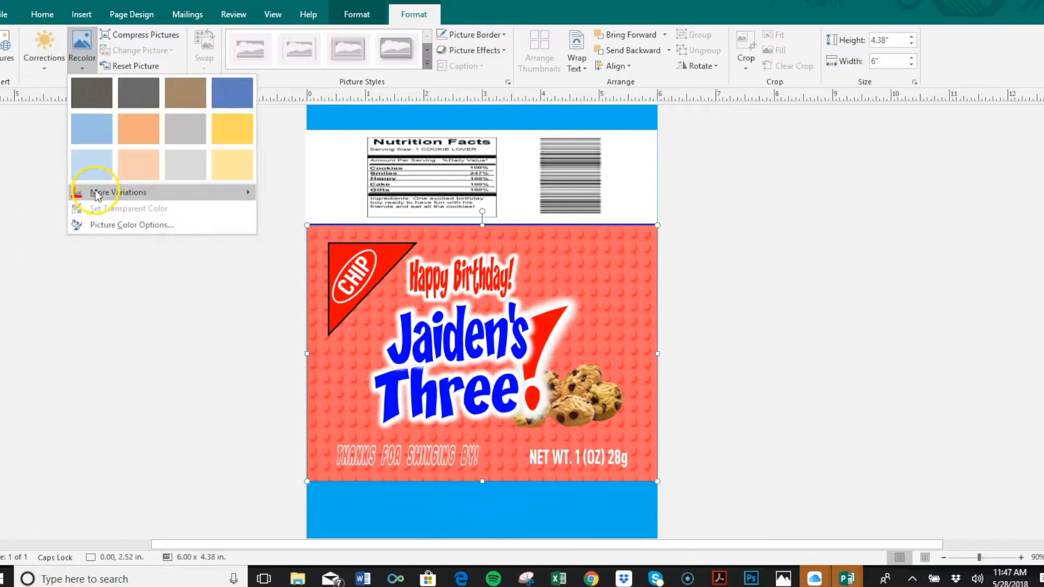
{"action": "mouse_move", "coordinate": [97, 194]}
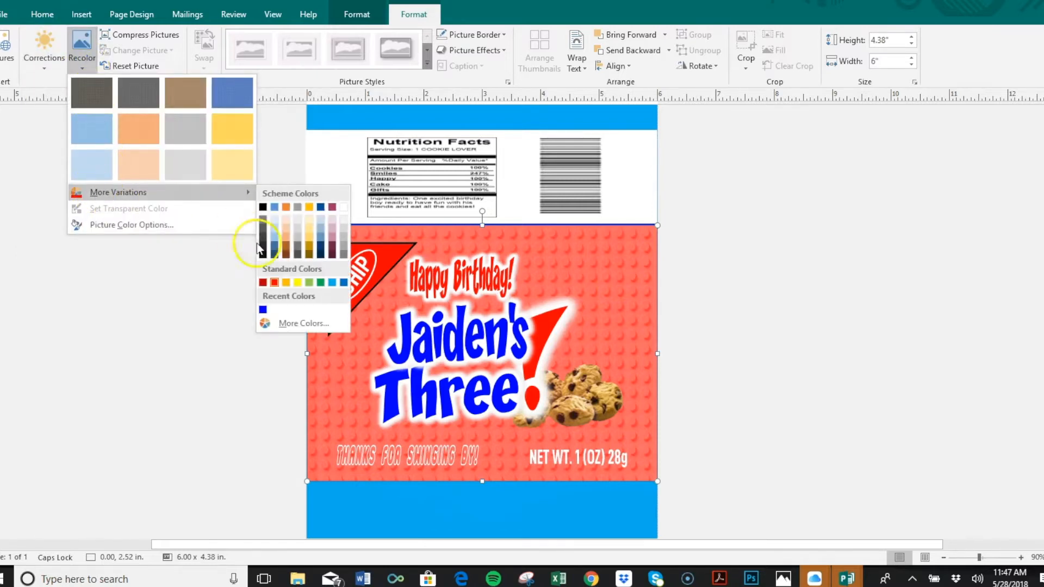
{"action": "left_click", "coordinate": [272, 325]}
{"action": "left_click", "coordinate": [488, 286]}
{"action": "left_click", "coordinate": [490, 288]}
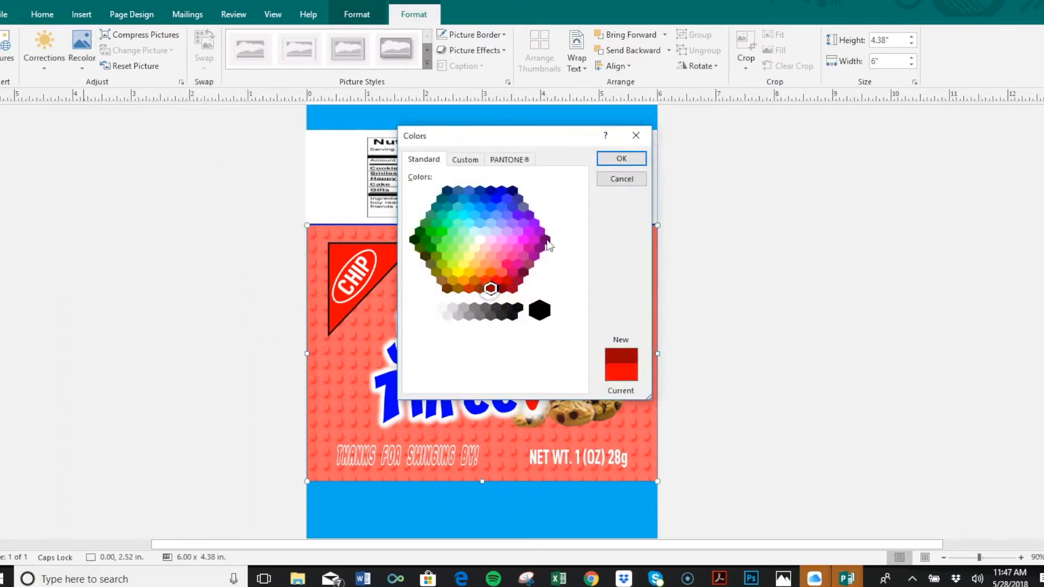
{"action": "left_click", "coordinate": [613, 157]}
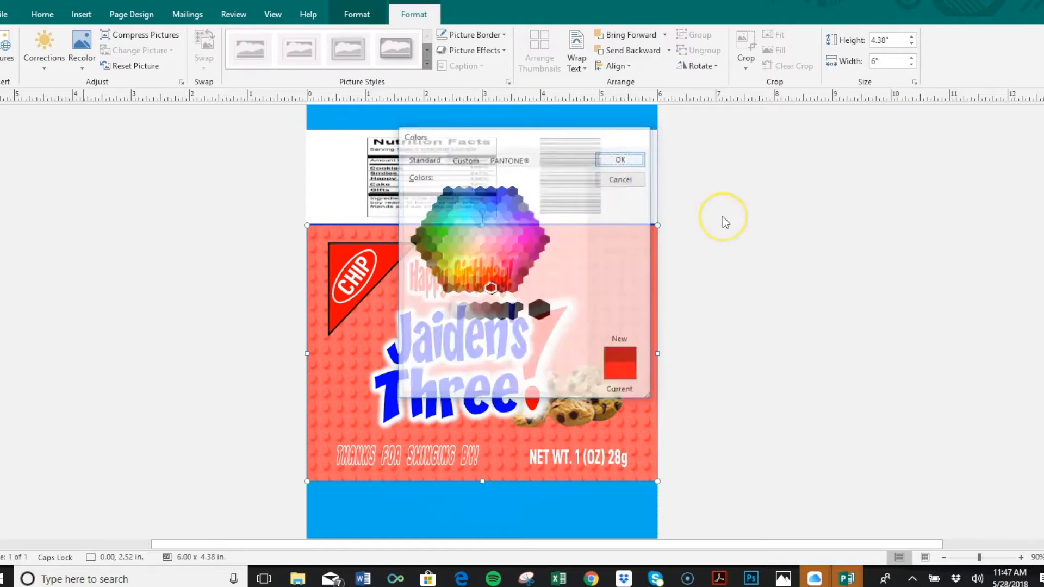
{"action": "left_click", "coordinate": [723, 217]}
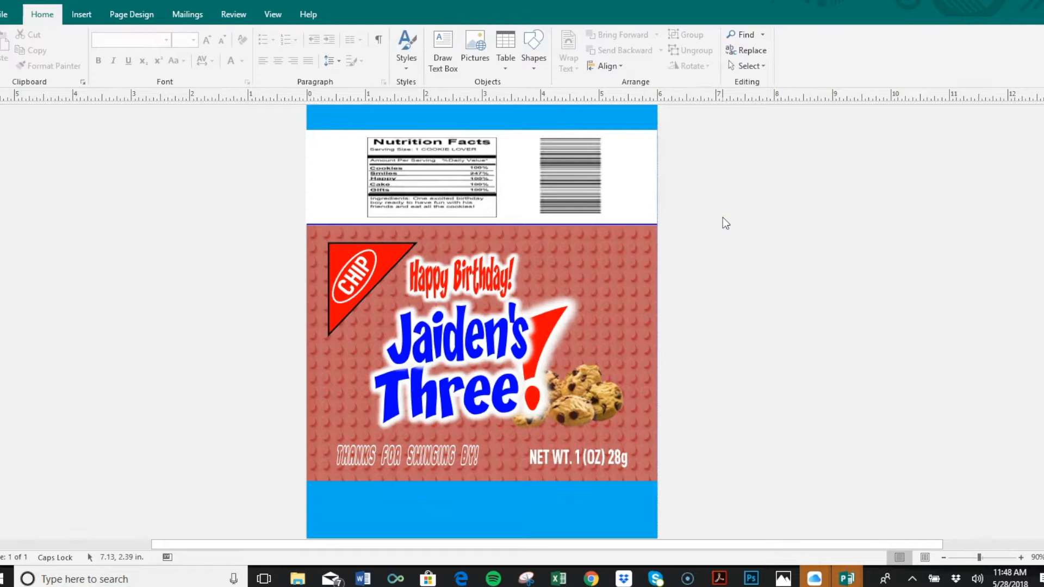
Start a new picture fill for the front panel rectangle that holds the red Lego background
{"action": "left_click", "coordinate": [667, 243]}
{"action": "left_click", "coordinate": [638, 250]}
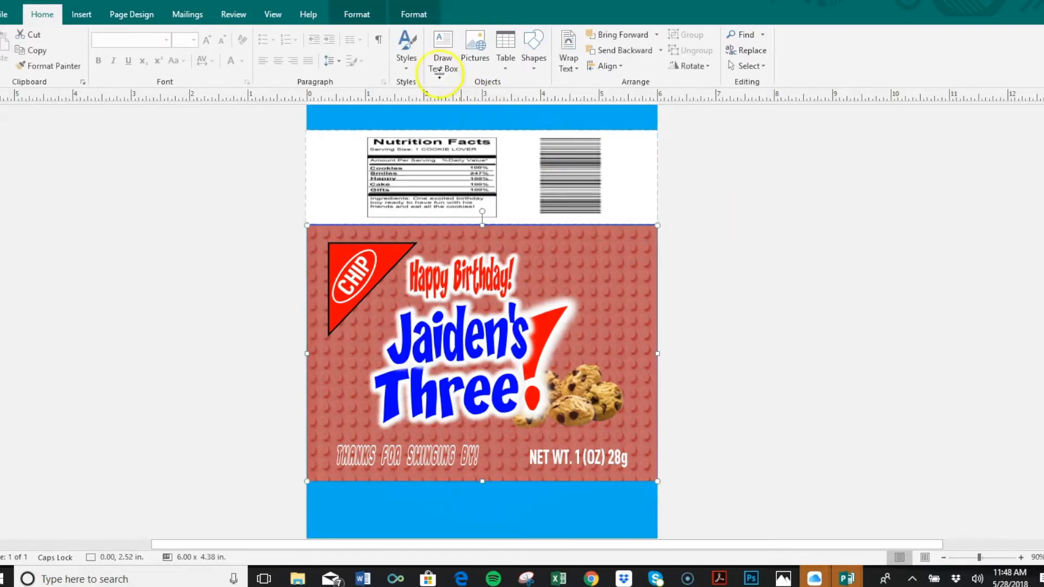
{"action": "left_click", "coordinate": [412, 13]}
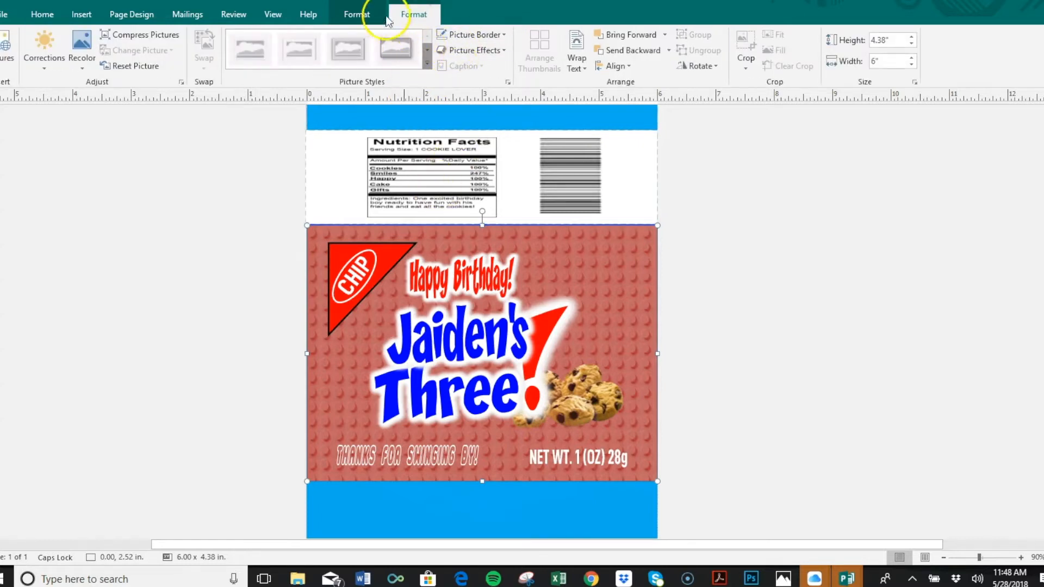
{"action": "left_click", "coordinate": [359, 14]}
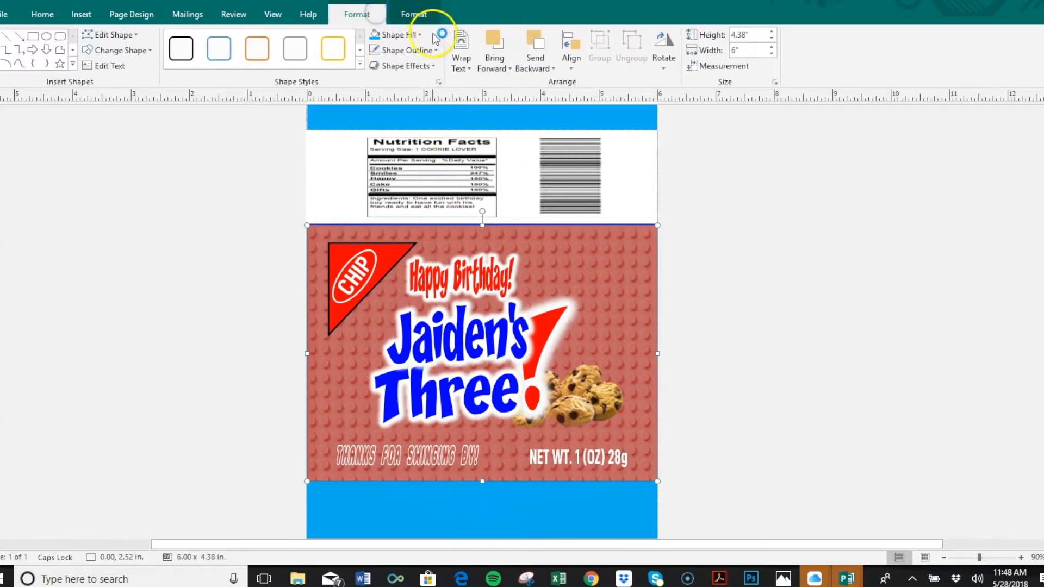
{"action": "left_click", "coordinate": [403, 34]}
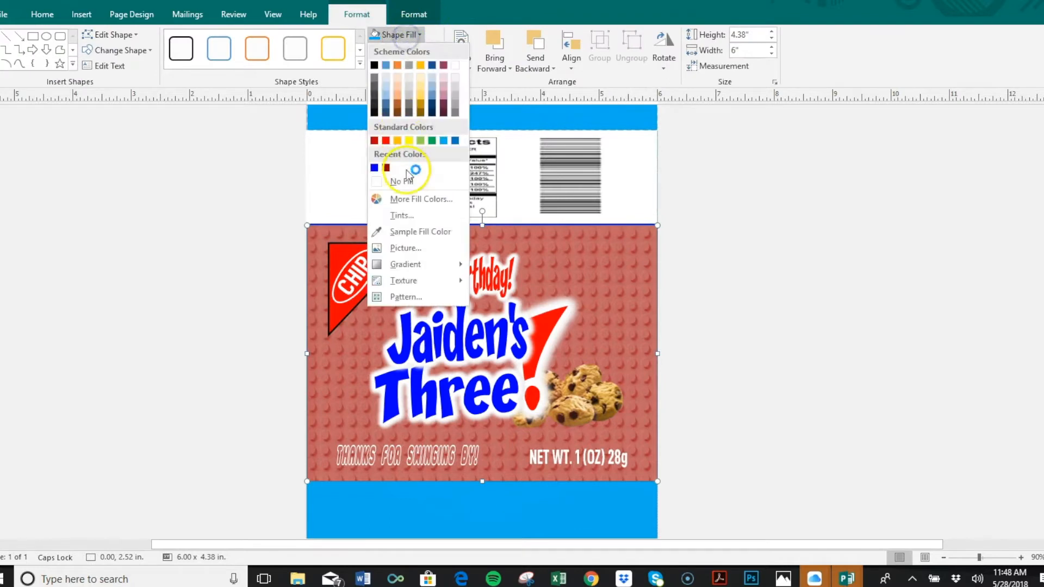
{"action": "left_click", "coordinate": [390, 252]}
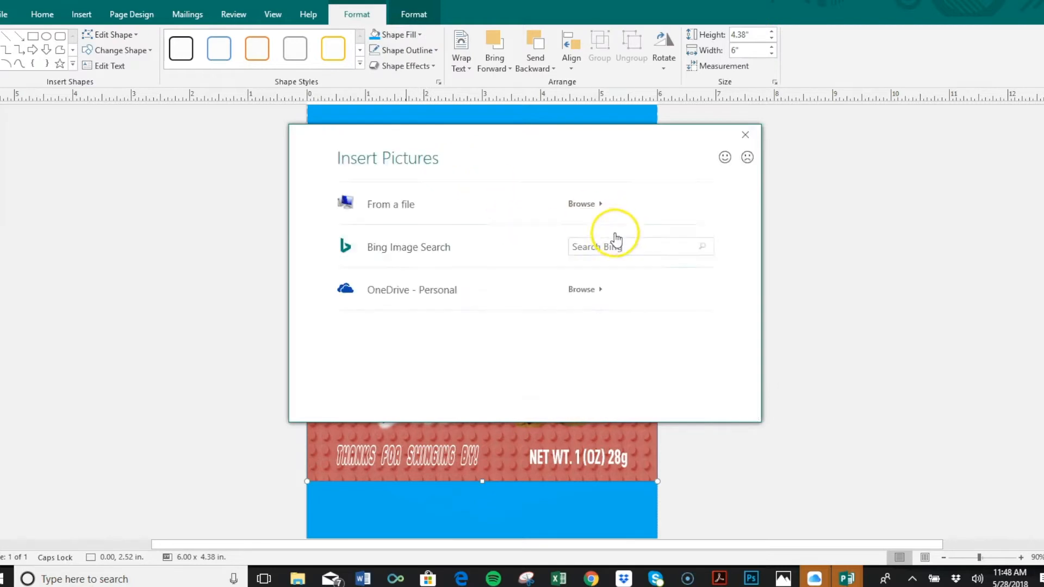
Search Bing Images for "LEGO SPIDERMAN BACKGROUND" and look through the results for a suitable background
{"action": "left_click", "coordinate": [614, 240]}
{"action": "type", "text": "LEGO"}
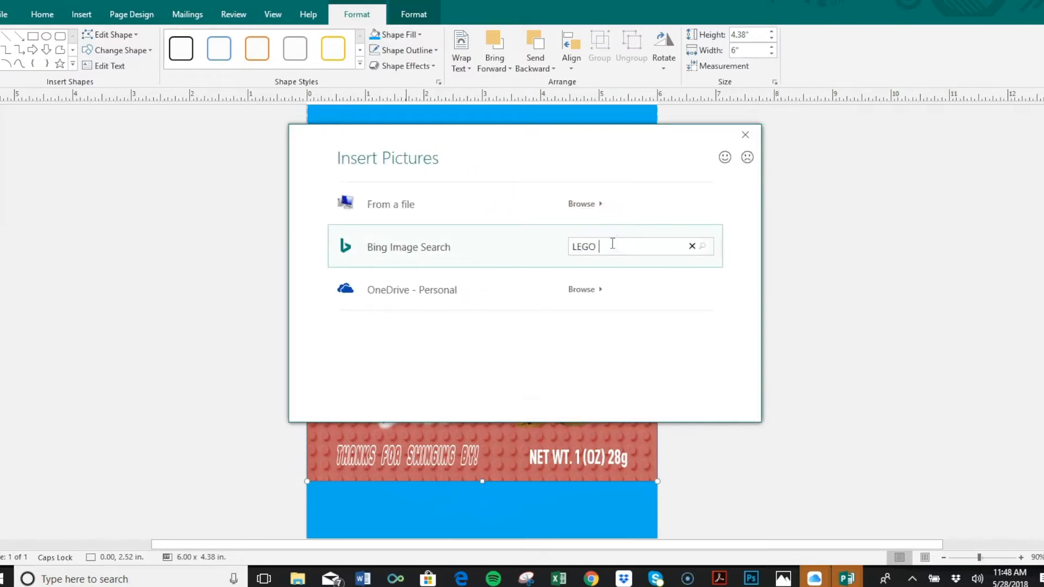
{"action": "type", "text": " SPIDERMAN BACKGROUND"}
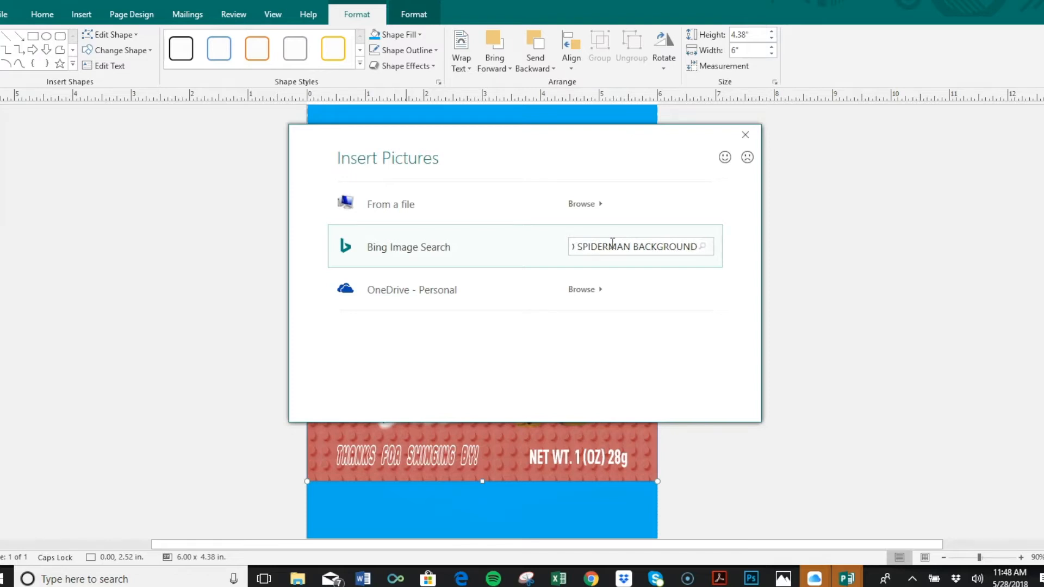
{"action": "key", "text": "Return"}
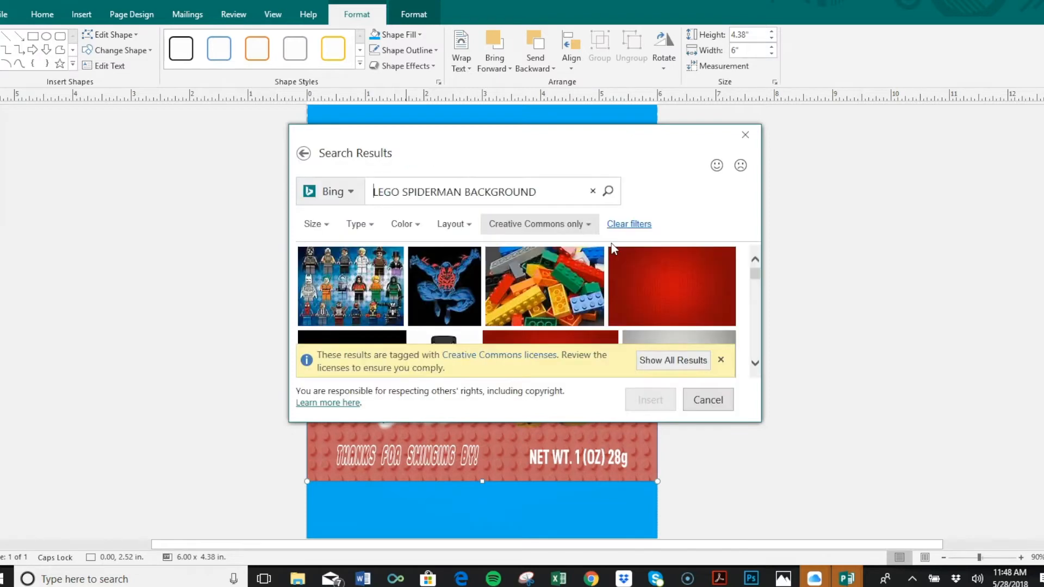
{"action": "scroll", "coordinate": [752, 282], "scroll_direction": "down", "scroll_amount": 5}
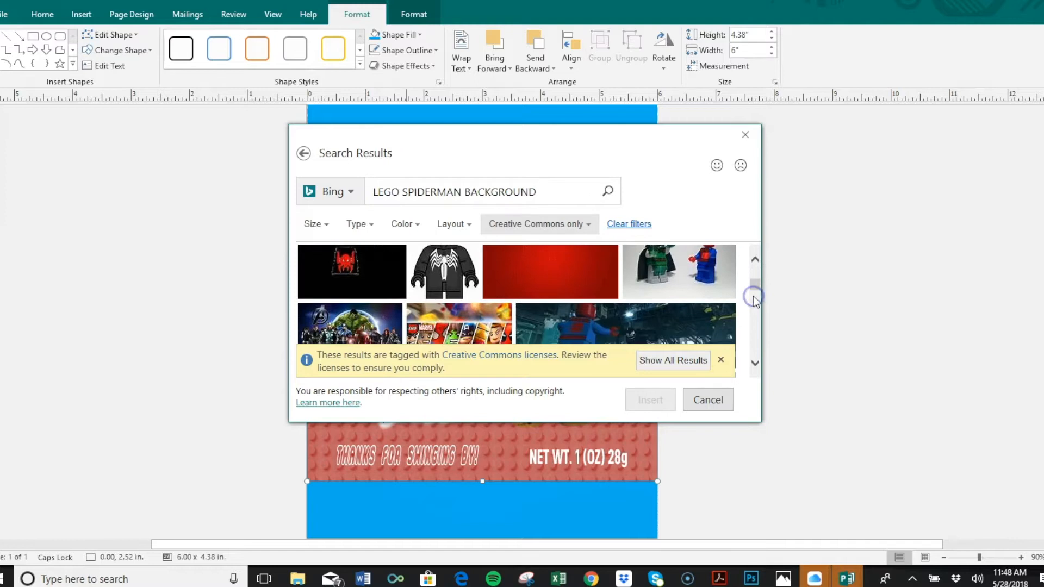
{"action": "scroll", "coordinate": [757, 287], "scroll_direction": "down", "scroll_amount": 5}
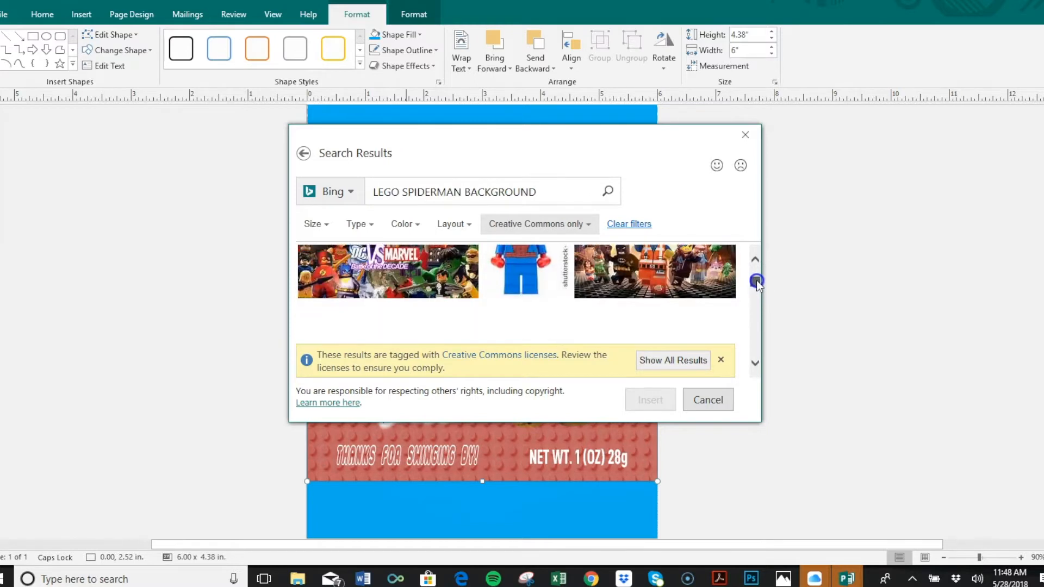
{"action": "scroll", "coordinate": [756, 283], "scroll_direction": "down", "scroll_amount": 4}
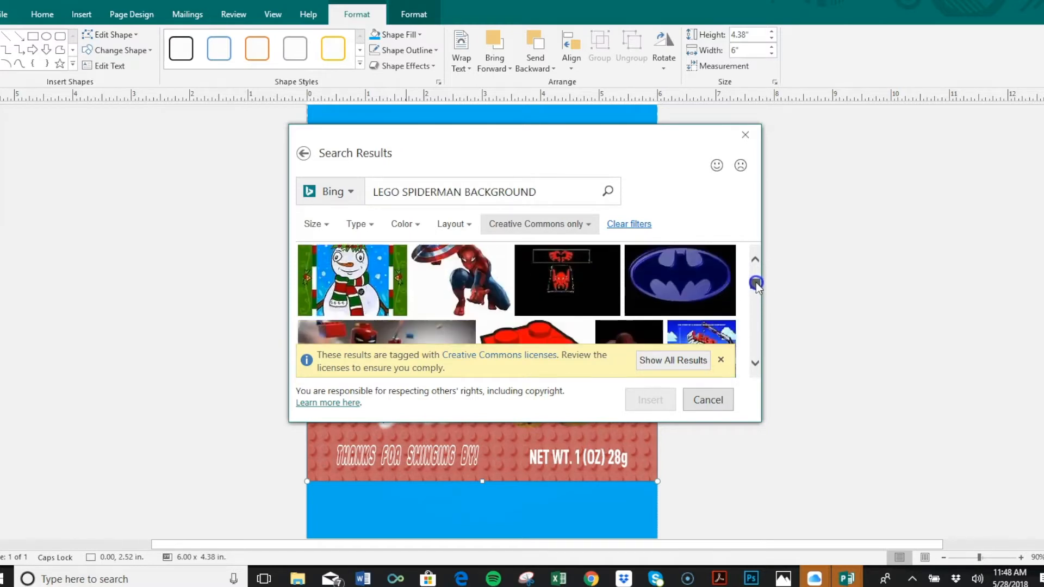
{"action": "left_click_drag", "start_coordinate": [756, 285], "coordinate": [756, 264]}
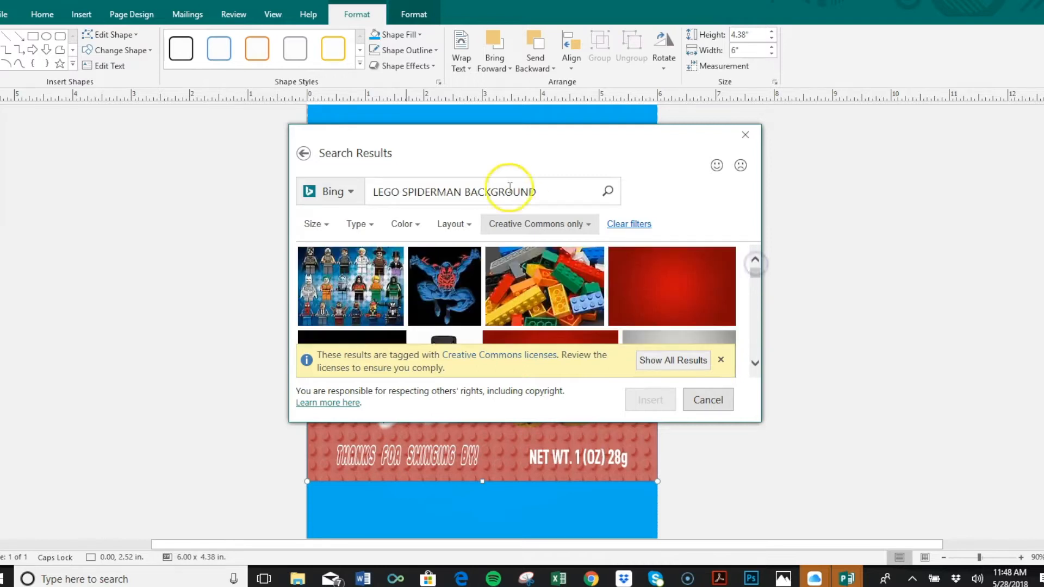
Replace the image search with "LEGO BACKGROUND"
{"action": "left_click", "coordinate": [381, 186]}
{"action": "left_click_drag", "start_coordinate": [536, 191], "coordinate": [375, 170]}
{"action": "type", "text": "LEGO BACK"}
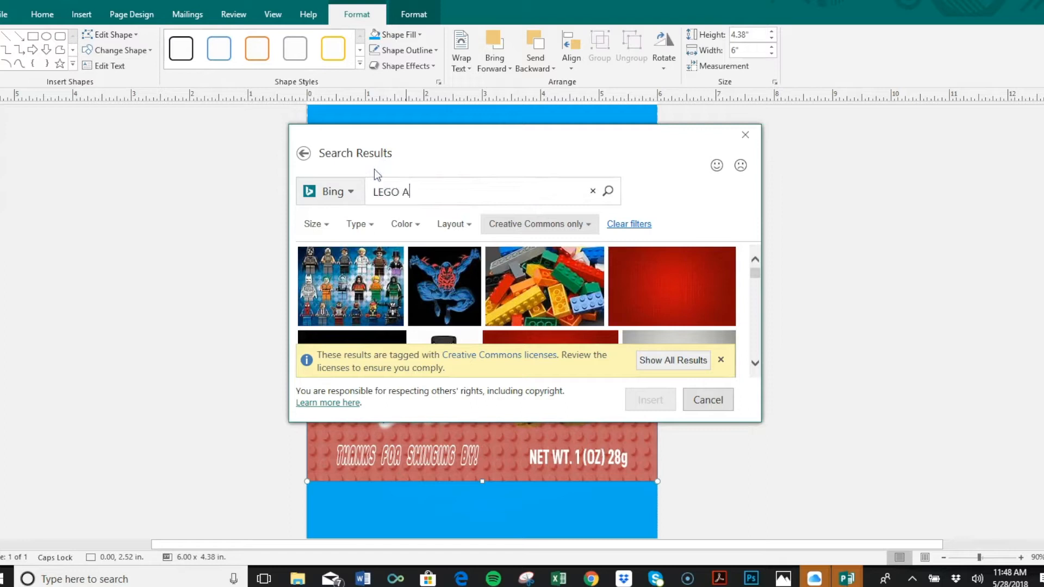
{"action": "type", "text": "GROUND"}
{"action": "key", "text": "Return"}
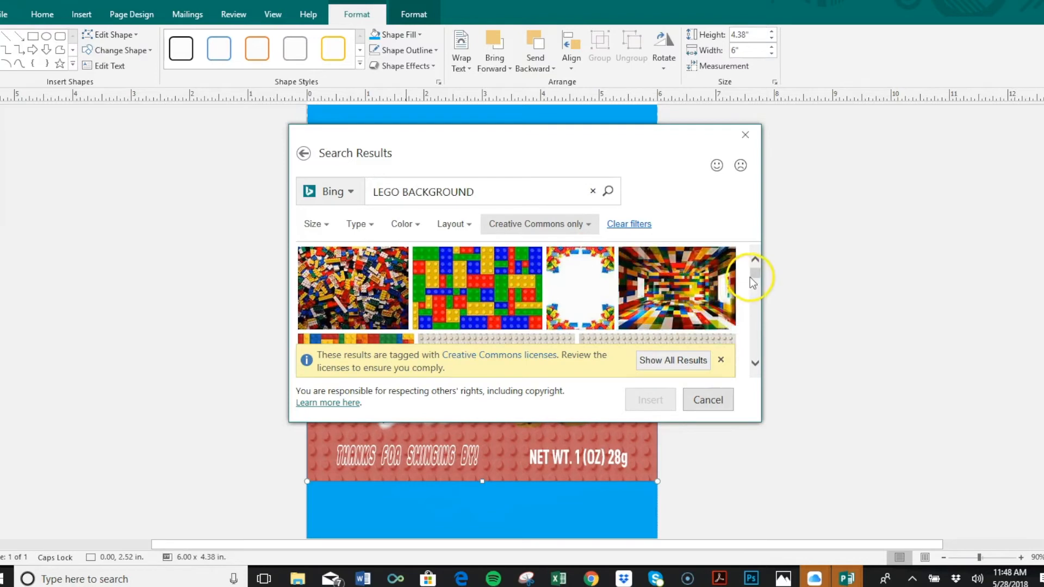
Look through the Lego background results for a picture that suits the front panel, dismissing the licence notice
{"action": "left_click_drag", "start_coordinate": [756, 273], "coordinate": [757, 287]}
{"action": "left_click", "coordinate": [757, 321]}
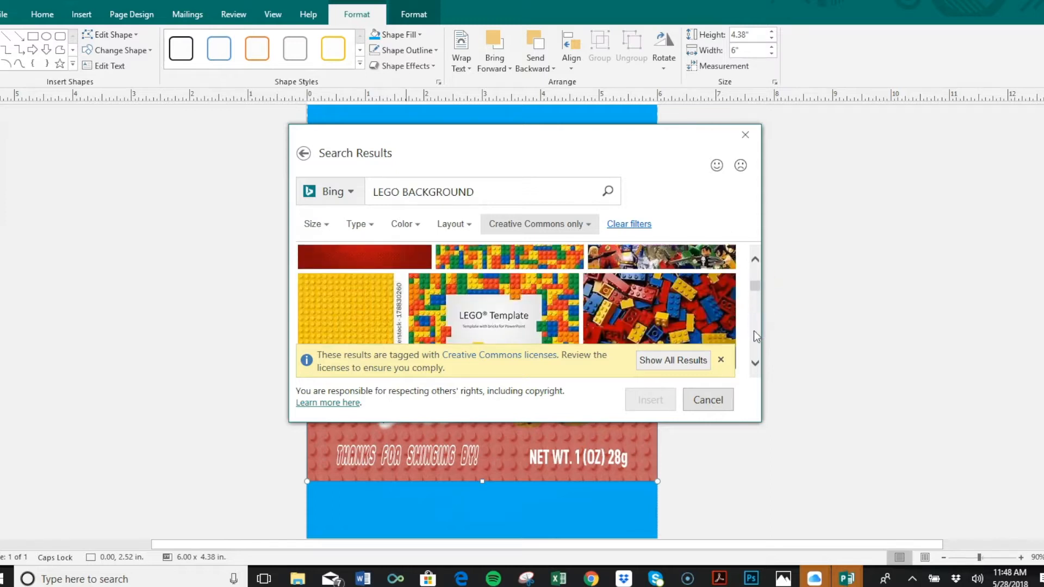
{"action": "left_click", "coordinate": [754, 333]}
{"action": "left_click", "coordinate": [754, 335]}
{"action": "left_click", "coordinate": [752, 336]}
{"action": "left_click", "coordinate": [752, 336]}
{"action": "left_click", "coordinate": [754, 291]}
{"action": "left_click", "coordinate": [753, 277]}
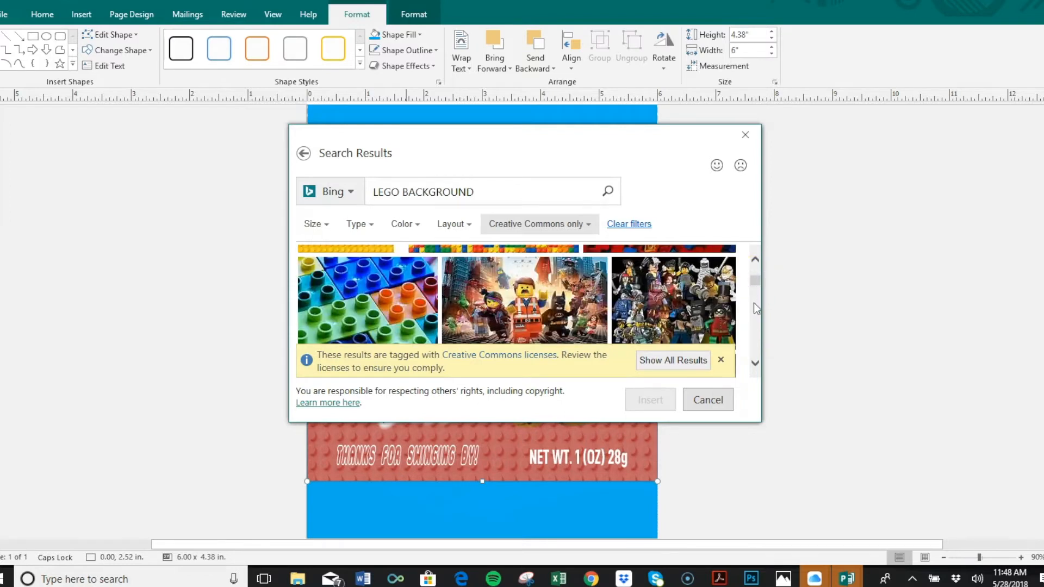
{"action": "left_click", "coordinate": [752, 329]}
{"action": "left_click", "coordinate": [751, 319]}
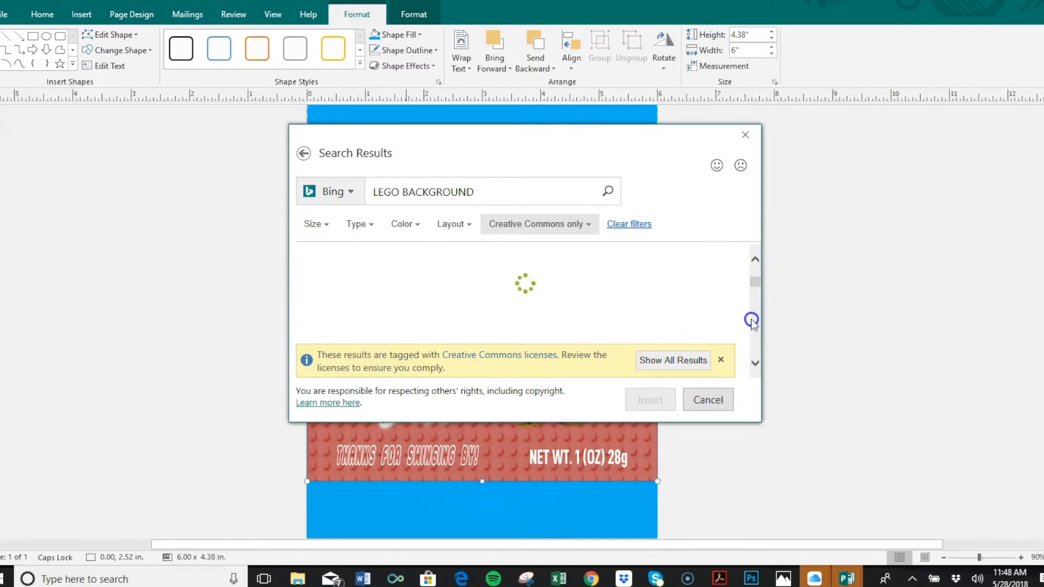
{"action": "left_click", "coordinate": [722, 360]}
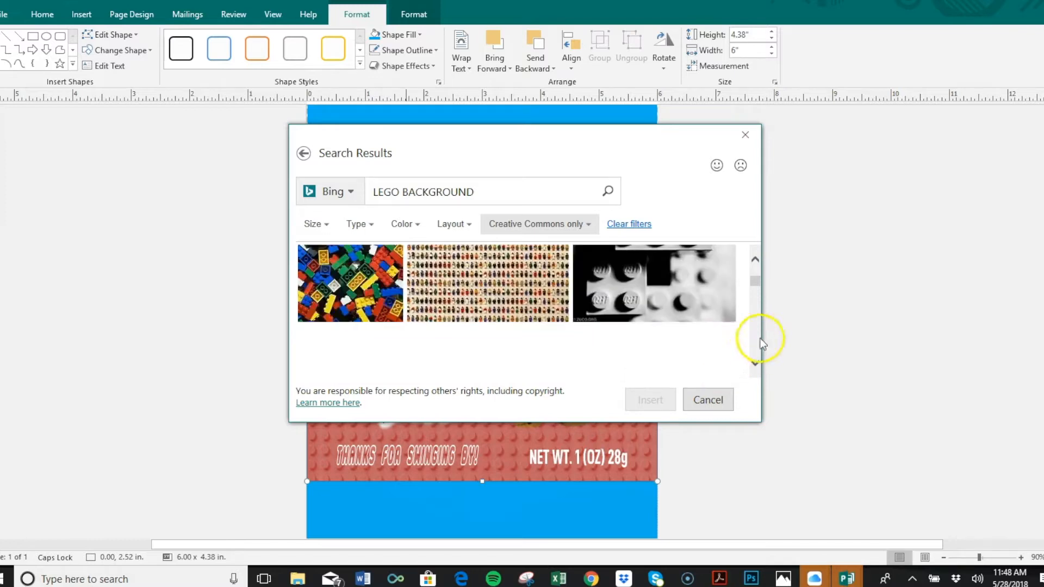
{"action": "left_click", "coordinate": [756, 336]}
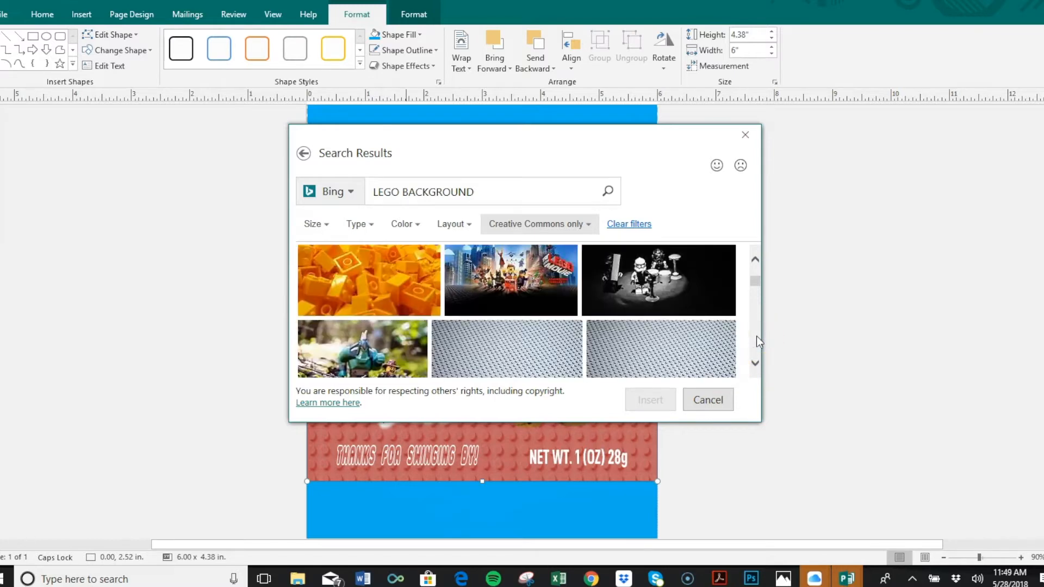
{"action": "left_click", "coordinate": [756, 336]}
{"action": "left_click", "coordinate": [756, 336]}
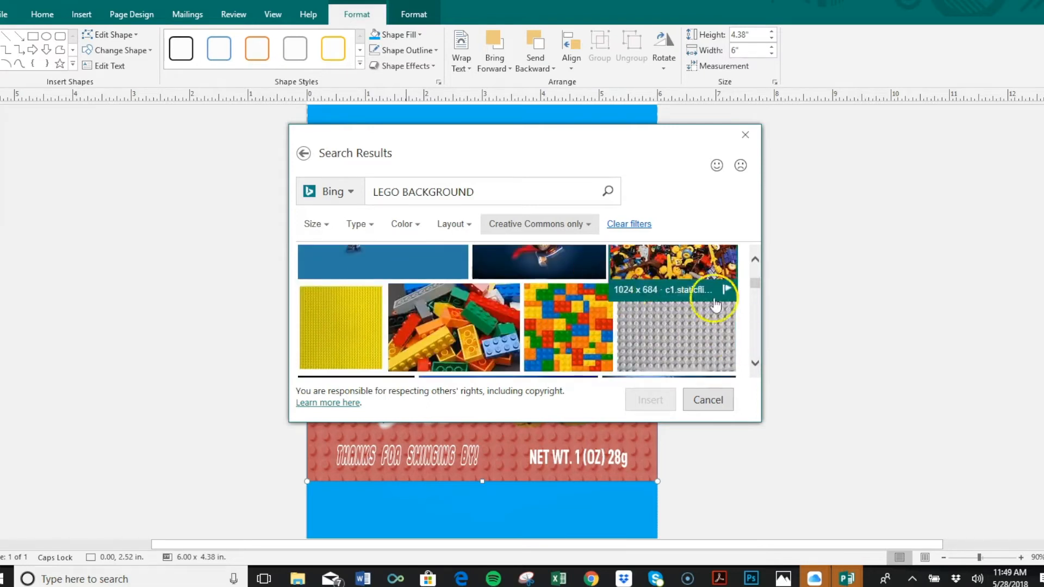
{"action": "scroll", "coordinate": [749, 269], "scroll_direction": "up", "scroll_amount": 1}
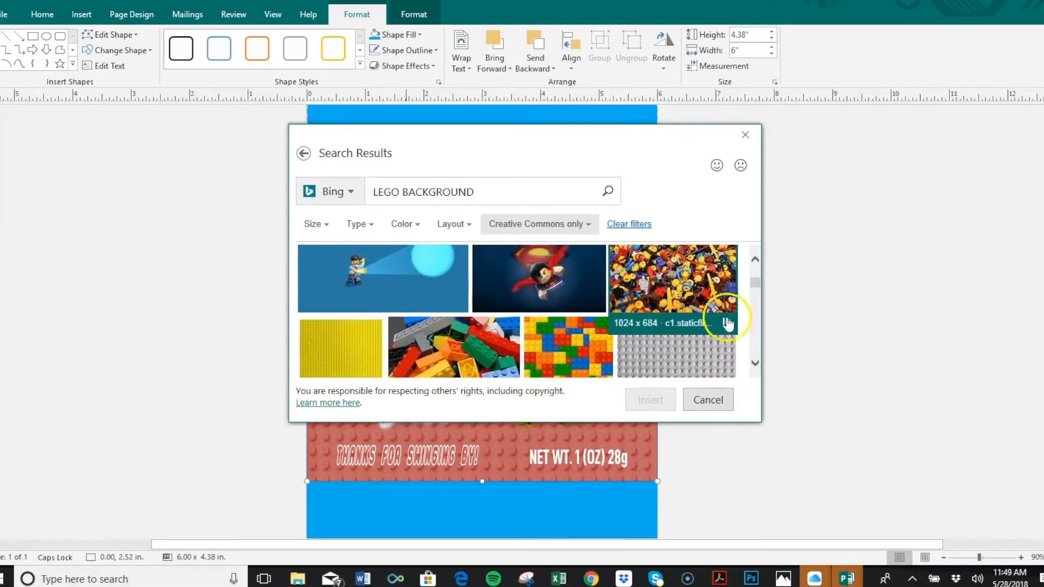
{"action": "left_click", "coordinate": [754, 341]}
{"action": "left_click", "coordinate": [754, 342]}
{"action": "left_click", "coordinate": [753, 341]}
{"action": "left_click", "coordinate": [754, 341]}
{"action": "left_click", "coordinate": [753, 341]}
{"action": "left_click", "coordinate": [754, 341]}
{"action": "left_click", "coordinate": [754, 341]}
{"action": "left_click", "coordinate": [754, 341]}
{"action": "left_click", "coordinate": [754, 341]}
{"action": "left_click", "coordinate": [754, 341]}
{"action": "left_click", "coordinate": [754, 341]}
{"action": "left_click", "coordinate": [753, 341]}
{"action": "left_click", "coordinate": [753, 341]}
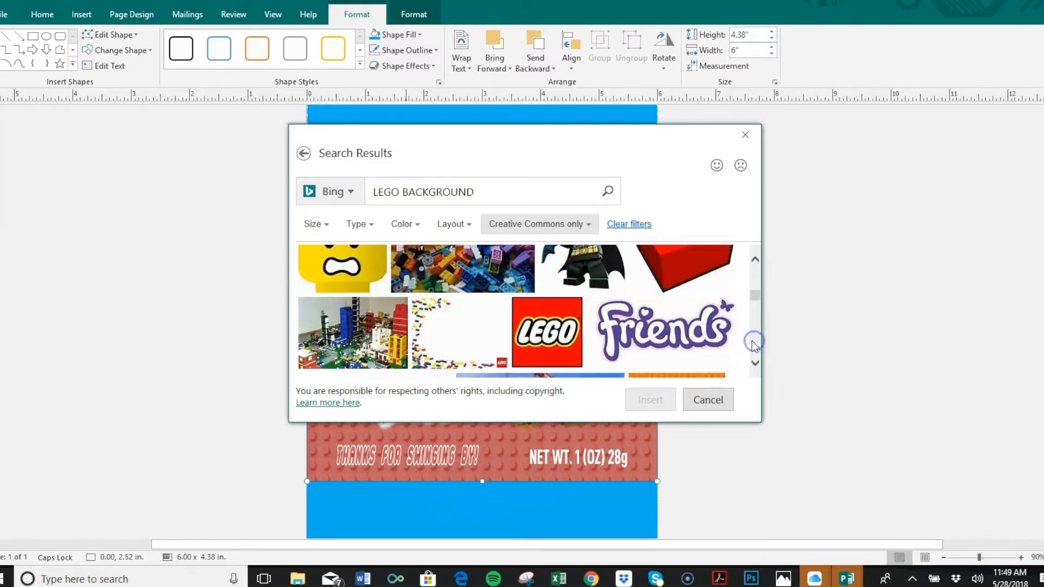
Search Bing Images for "LEGO SPIDERMAN" and fill the front panel with the Lego Spiderman picture on the blurred grey background
{"action": "left_click_drag", "start_coordinate": [401, 192], "coordinate": [500, 195]}
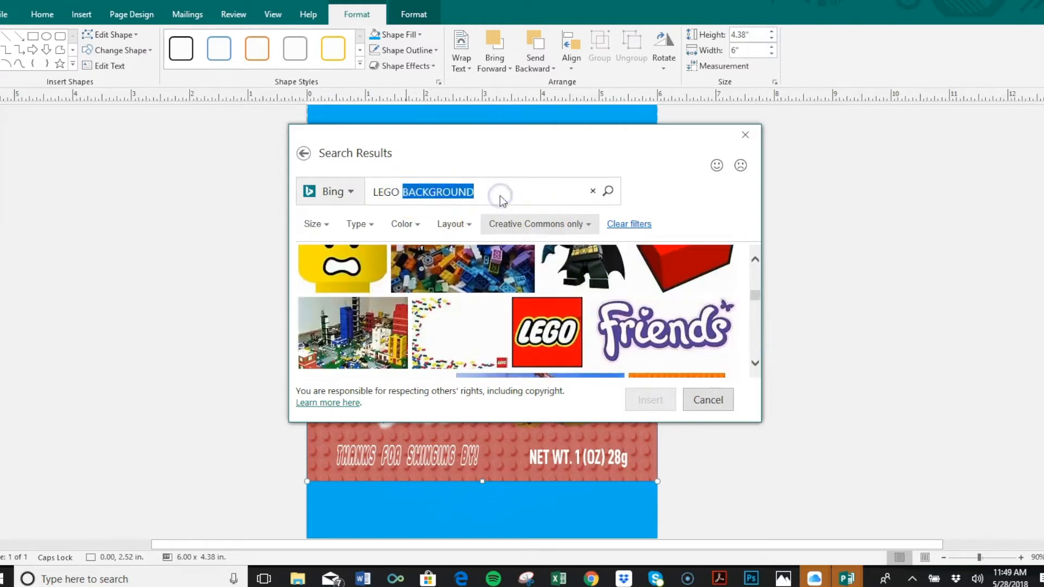
{"action": "type", "text": "SPIDERMAN"}
{"action": "key", "text": "Return"}
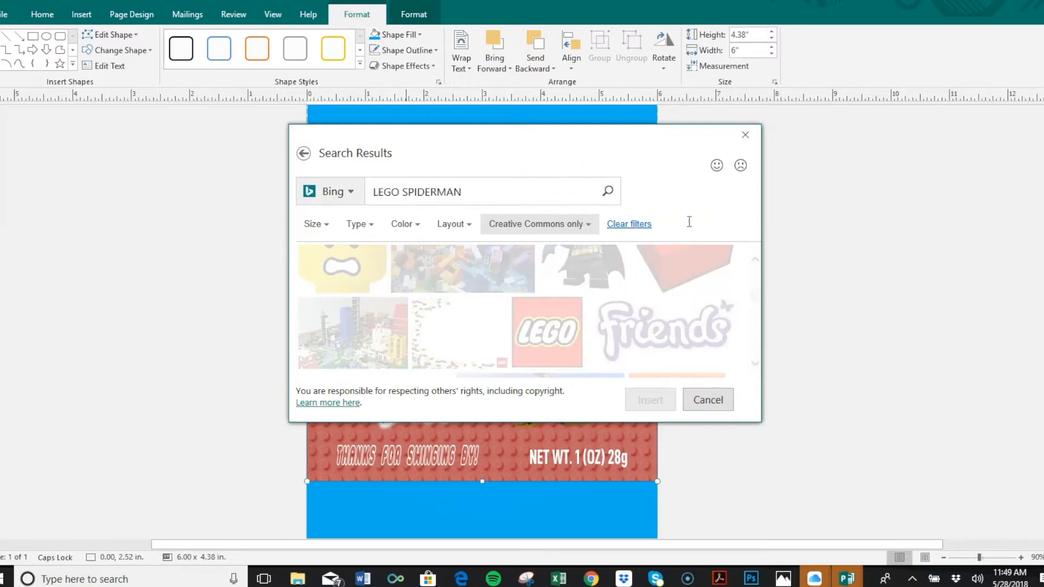
{"action": "left_click_drag", "start_coordinate": [864, 482], "coordinate": [951, 518]}
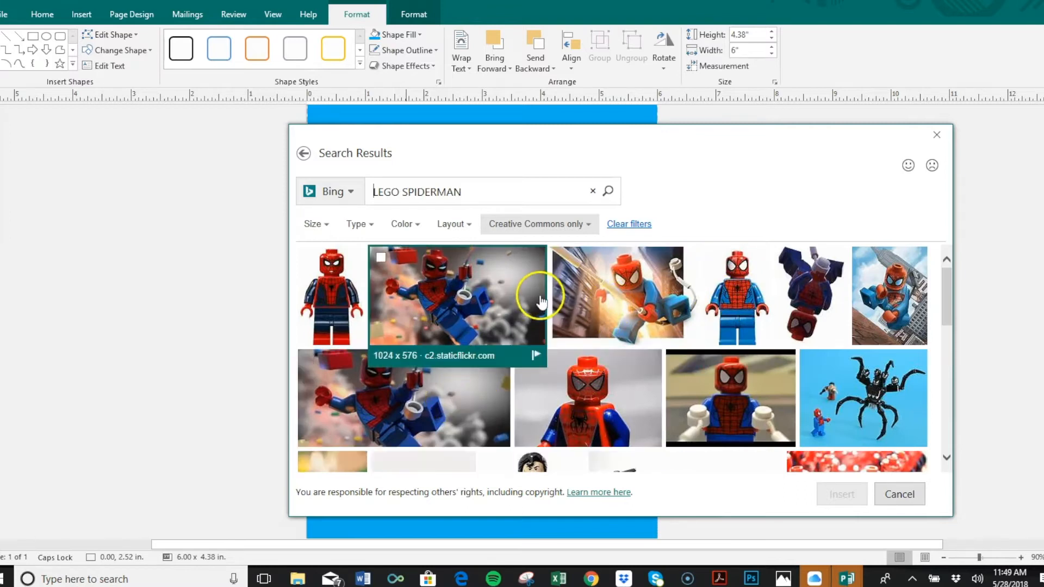
{"action": "left_click_drag", "start_coordinate": [942, 303], "coordinate": [942, 264]}
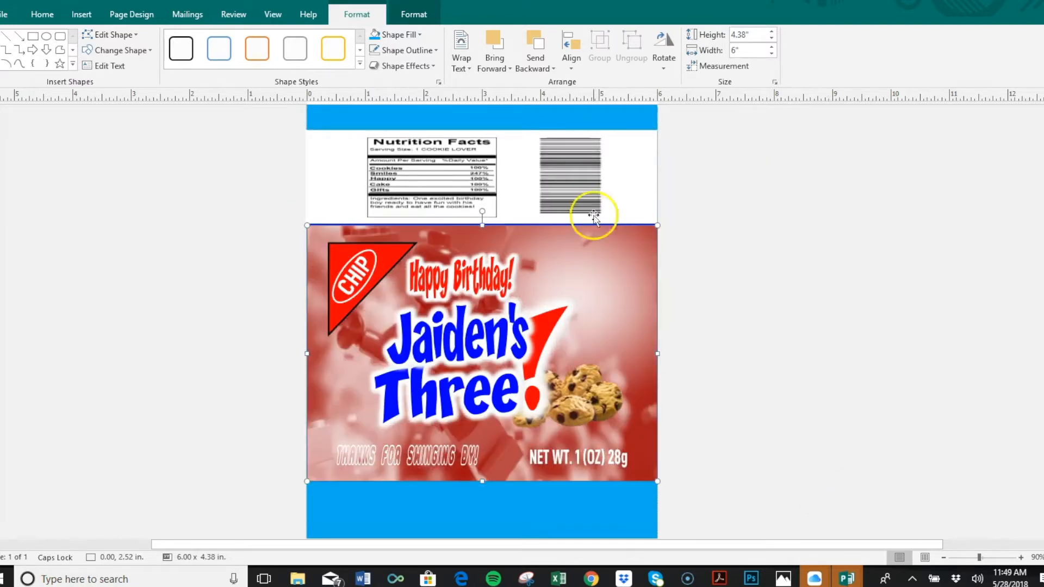
Remove the red recolor from the Lego Spiderman background so it uses the picture's original colors
{"action": "left_click", "coordinate": [390, 15]}
{"action": "left_click", "coordinate": [80, 65]}
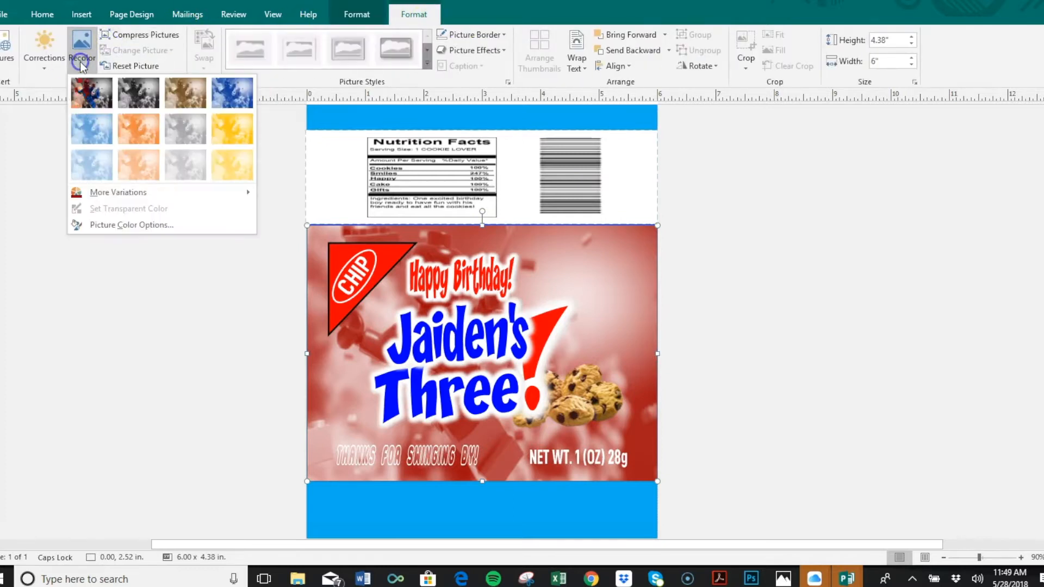
{"action": "left_click", "coordinate": [90, 93]}
{"action": "left_click", "coordinate": [45, 61]}
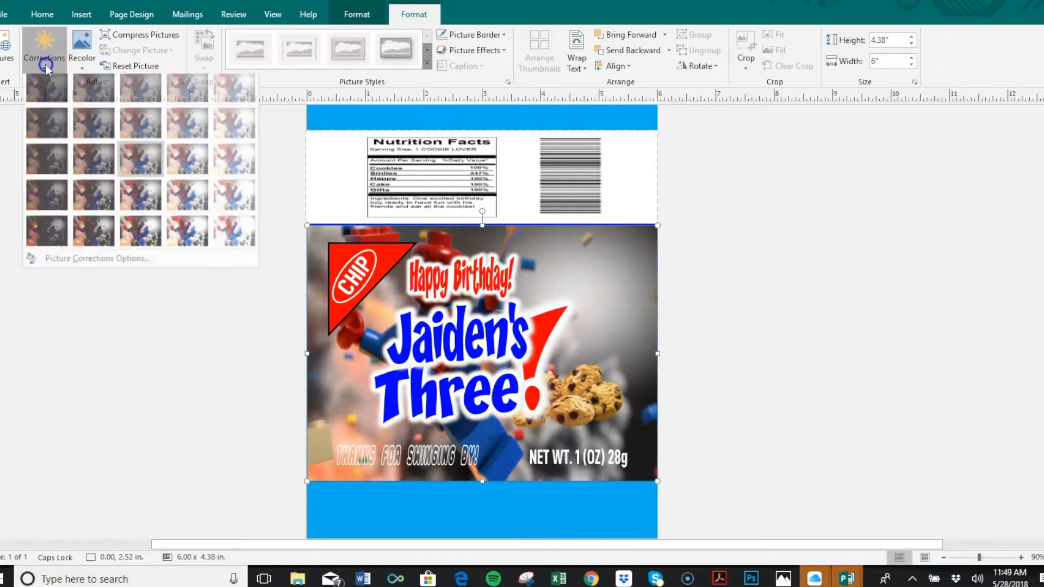
{"action": "left_click", "coordinate": [629, 276]}
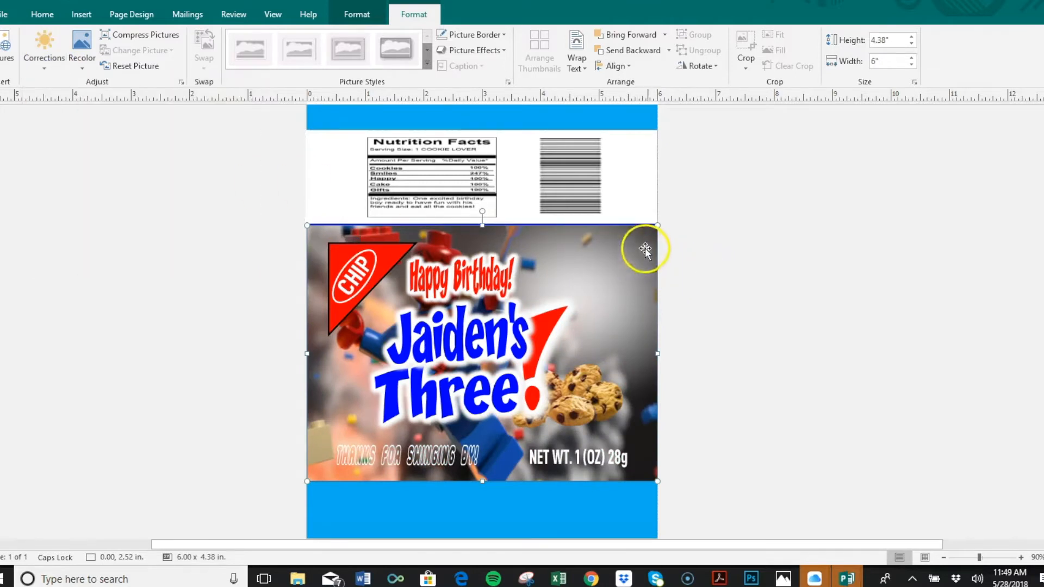
Try shrinking the Spiderman picture to 3.82 x 1.63 in, bringing it forward and moving it to the panel's upper right corner, and undo it
{"action": "left_click_drag", "start_coordinate": [657, 226], "coordinate": [531, 387]}
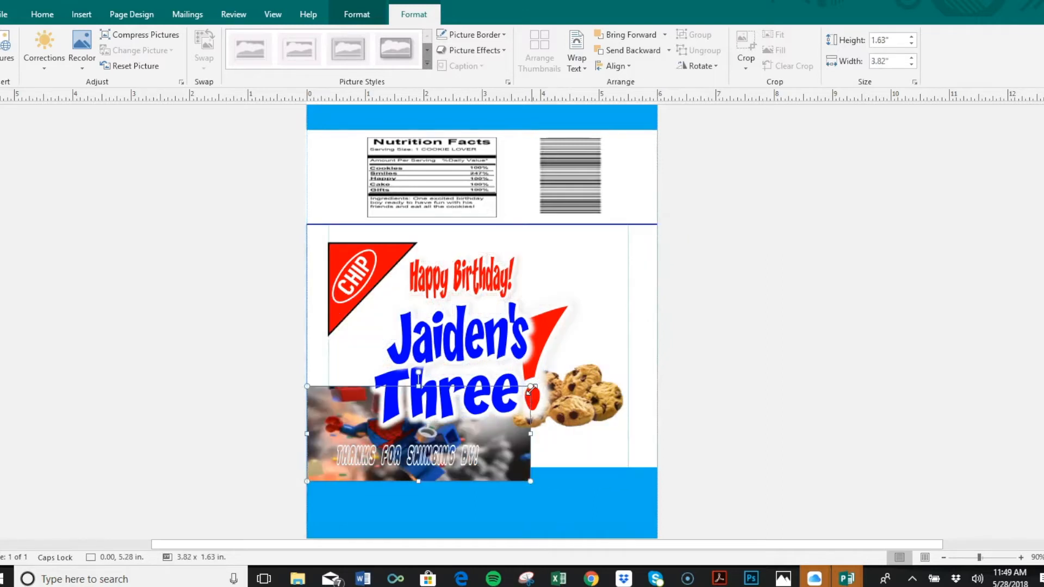
{"action": "left_click", "coordinate": [628, 35]}
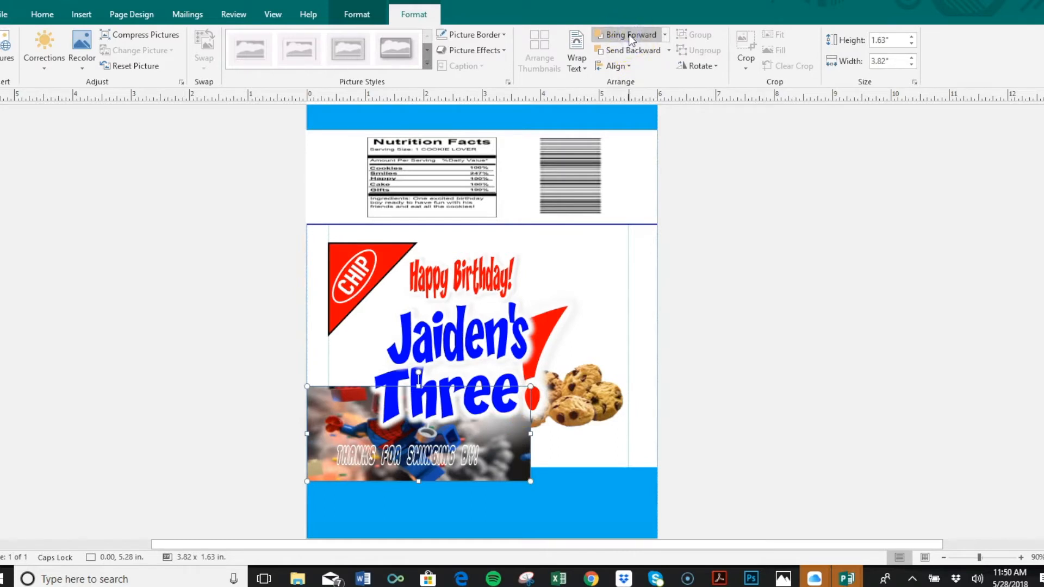
{"action": "left_click", "coordinate": [630, 36]}
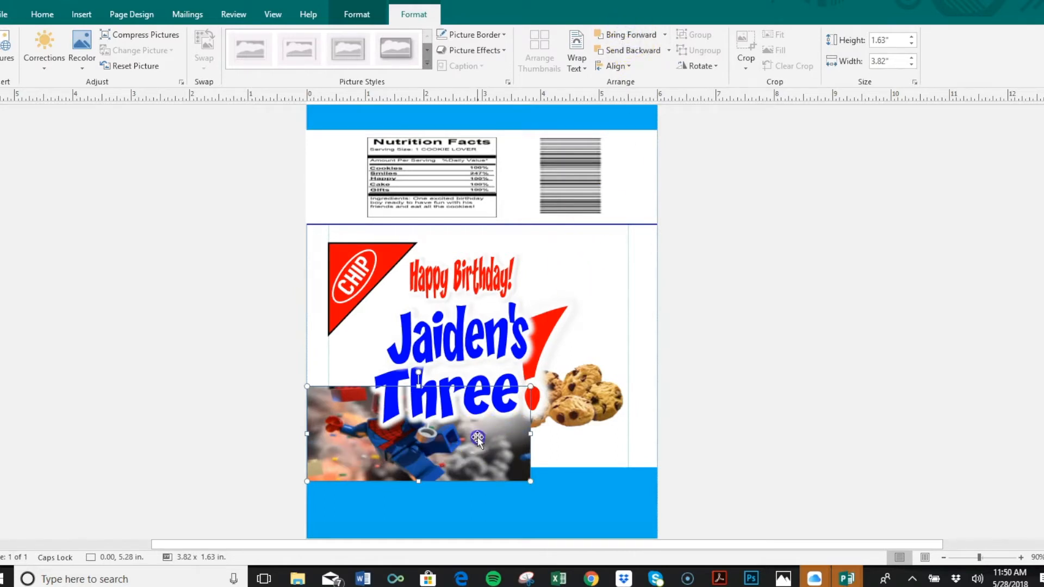
{"action": "left_click_drag", "start_coordinate": [566, 347], "coordinate": [605, 274]}
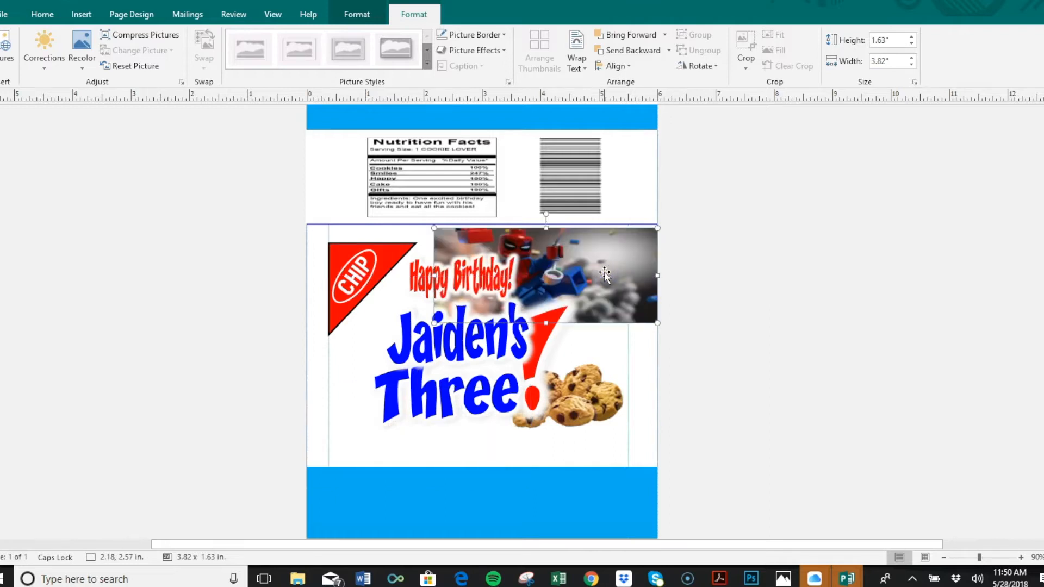
{"action": "key", "text": "ctrl+z"}
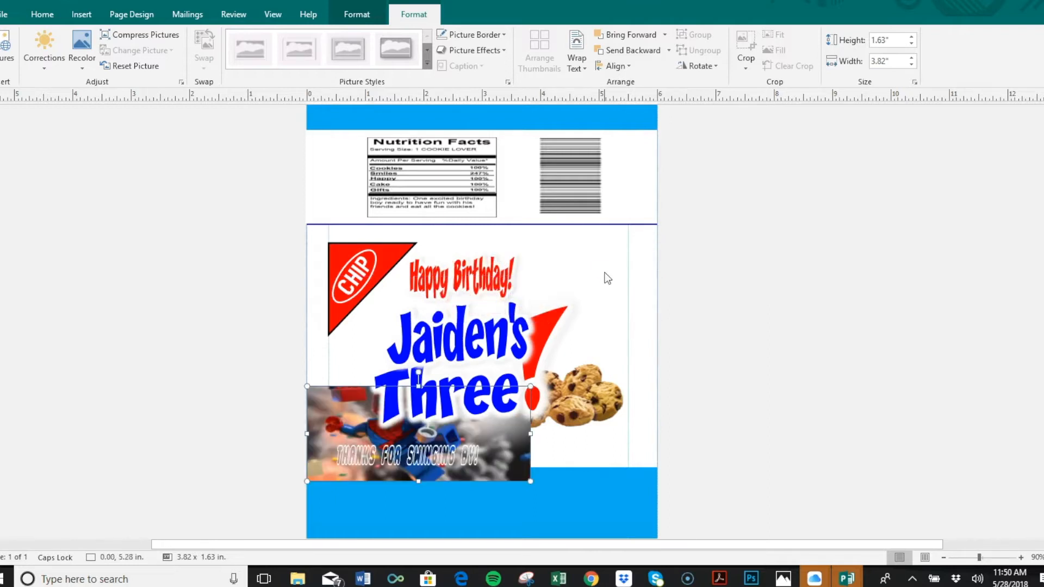
{"action": "key", "text": "ctrl+z"}
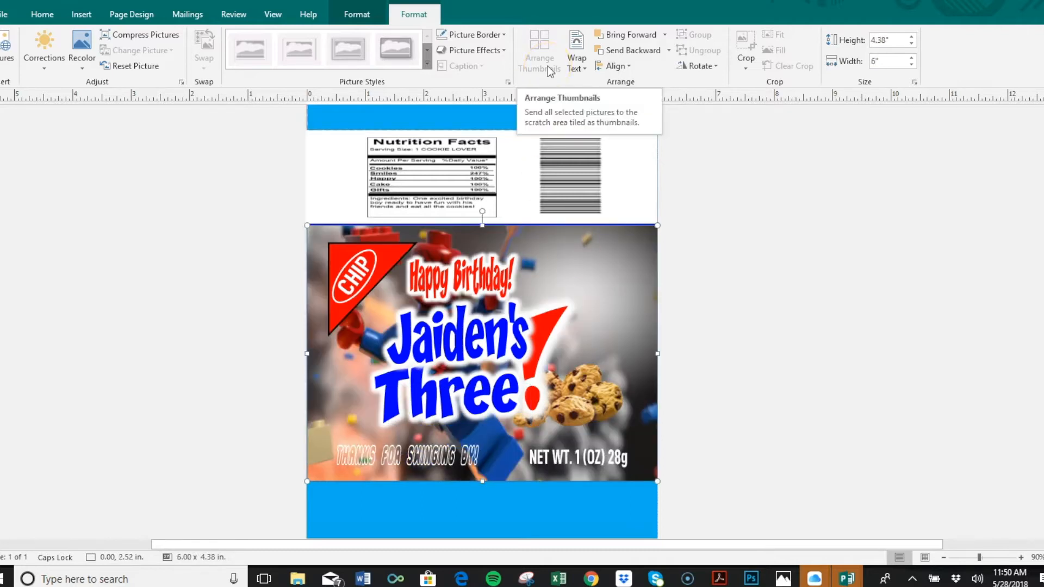
Group the "Happy Birthday!" text, the child's name, "Three" and the red exclamation mark into one object
{"action": "left_click", "coordinate": [484, 280]}
{"action": "left_click", "coordinate": [458, 334], "text": "shift"}
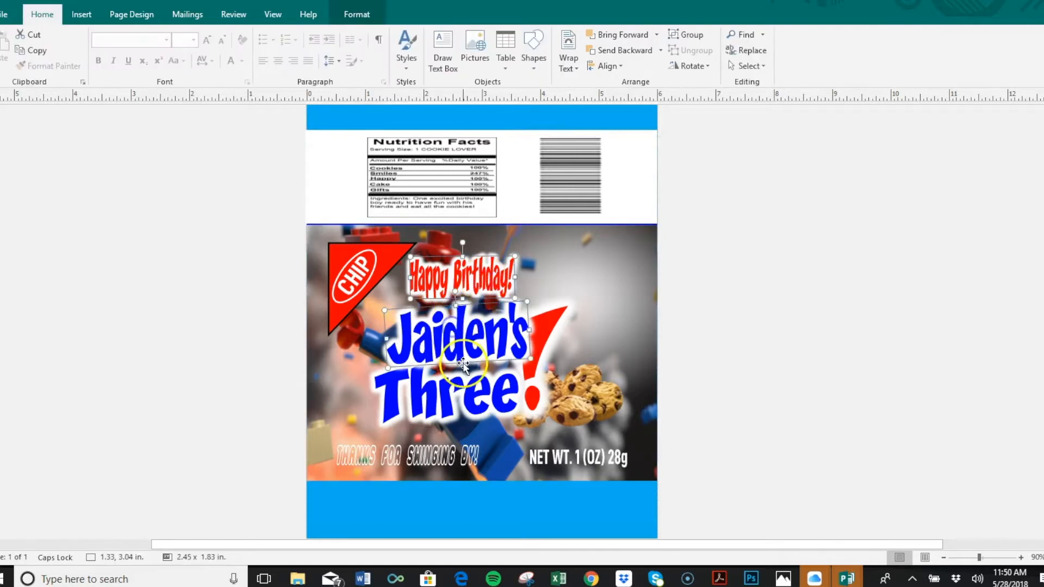
{"action": "left_click", "coordinate": [459, 384], "text": "shift"}
{"action": "left_click", "coordinate": [549, 325], "text": "shift"}
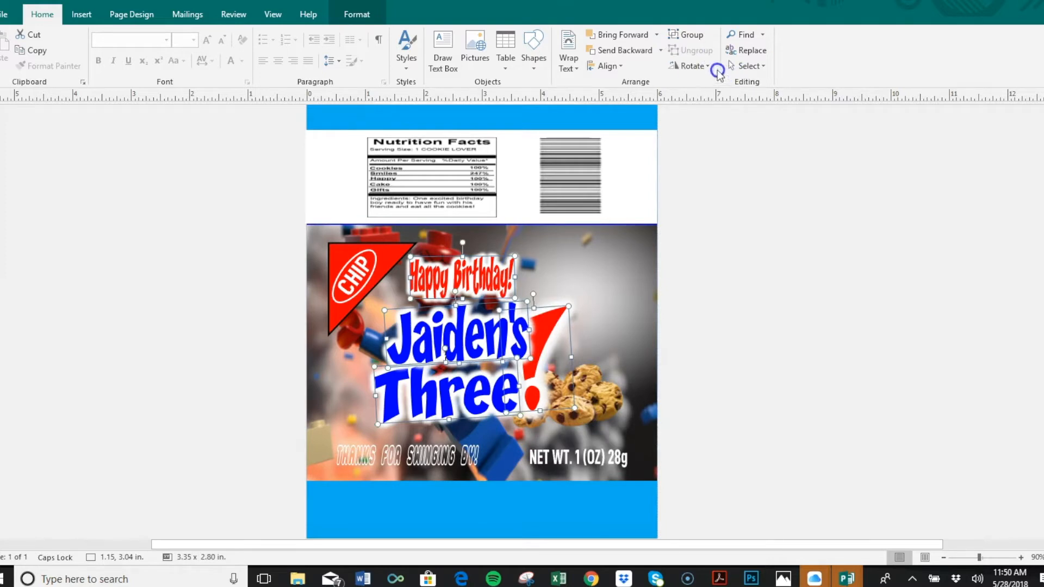
{"action": "left_click", "coordinate": [691, 38]}
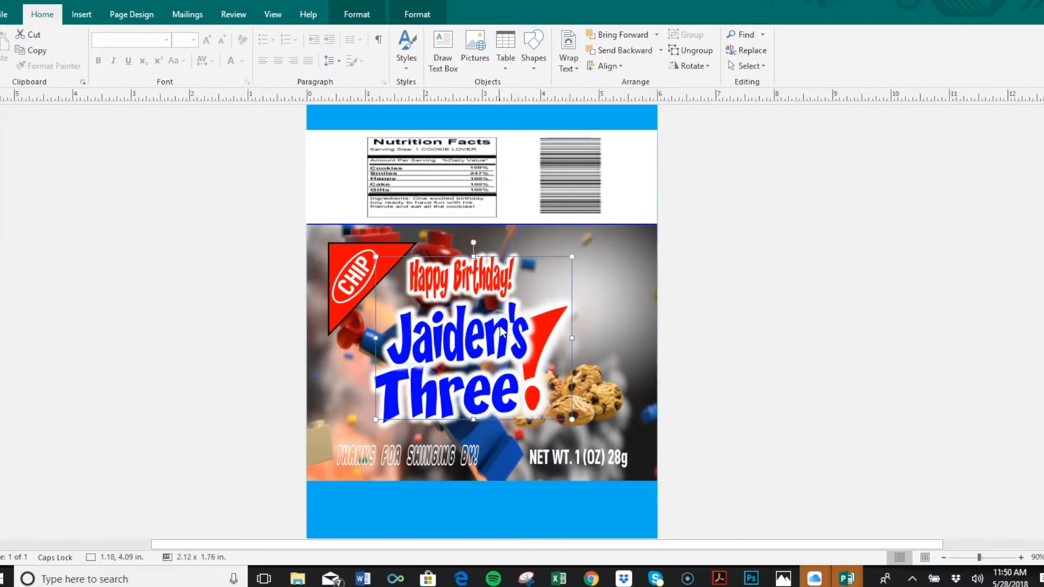
Shrink the grouped birthday title to about 2.11 x 1.76 in and move it beside Spiderman, just above the cookies
{"action": "left_click_drag", "start_coordinate": [501, 332], "coordinate": [501, 332]}
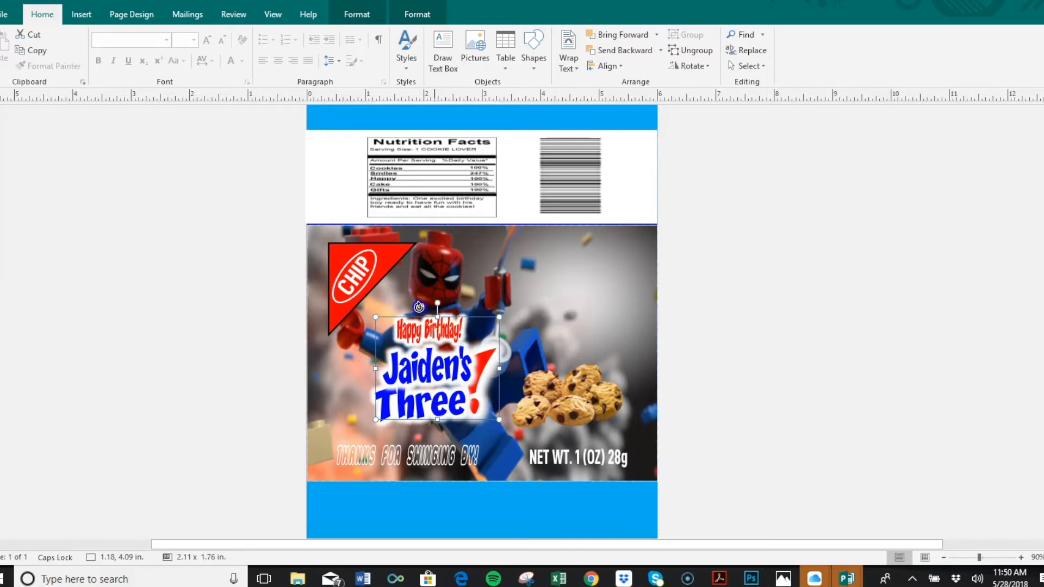
{"action": "left_click_drag", "start_coordinate": [416, 308], "coordinate": [417, 308]}
{"action": "left_click", "coordinate": [435, 306]}
{"action": "left_click", "coordinate": [470, 326]}
{"action": "left_click_drag", "start_coordinate": [475, 325], "coordinate": [546, 307]}
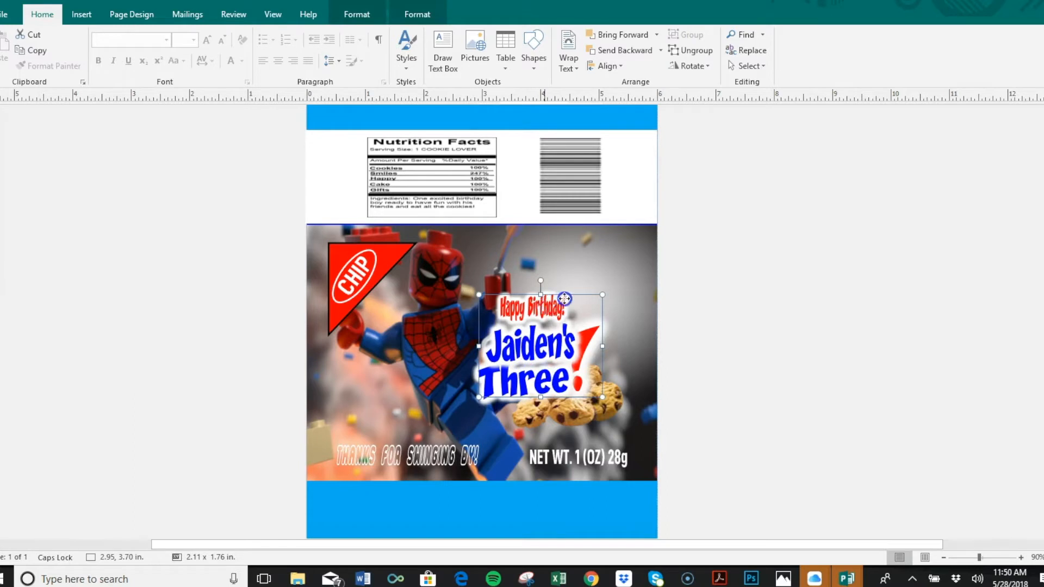
{"action": "left_click_drag", "start_coordinate": [565, 298], "coordinate": [623, 302]}
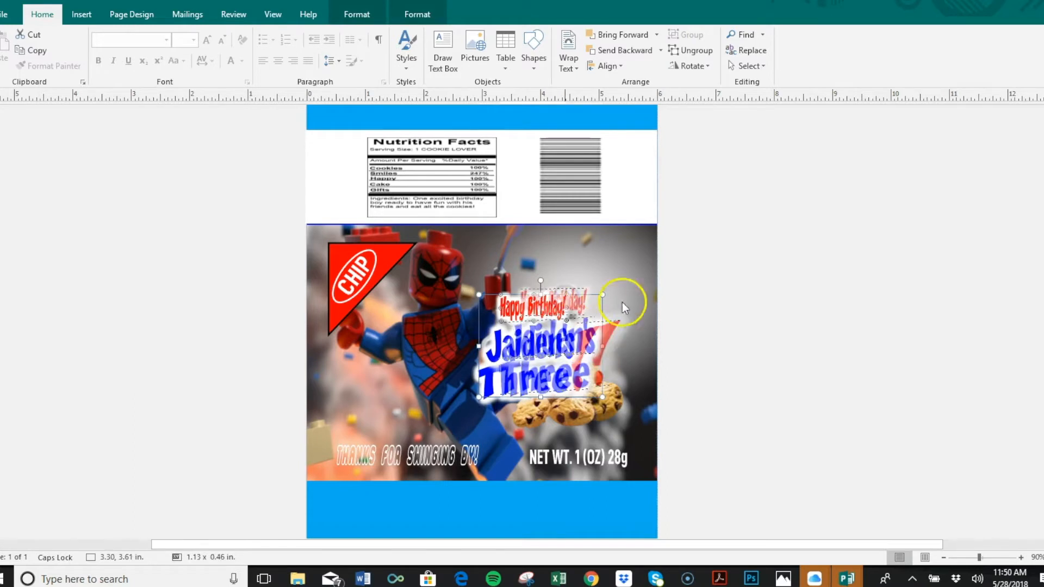
{"action": "left_click", "coordinate": [671, 318]}
Delete the "CHIP" text and its white oval outline from the red corner triangle
{"action": "left_click", "coordinate": [458, 325]}
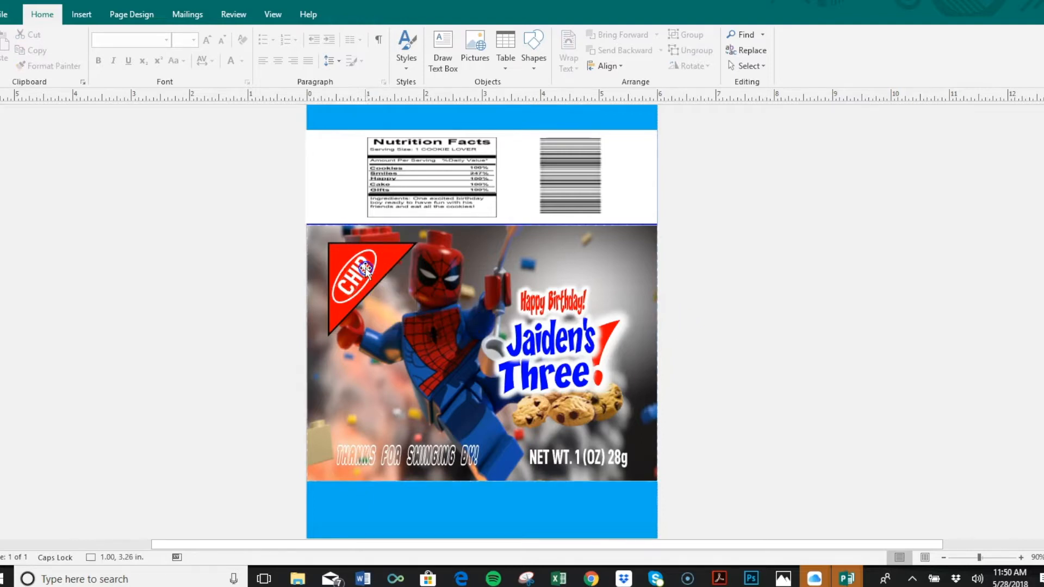
{"action": "left_click", "coordinate": [422, 250]}
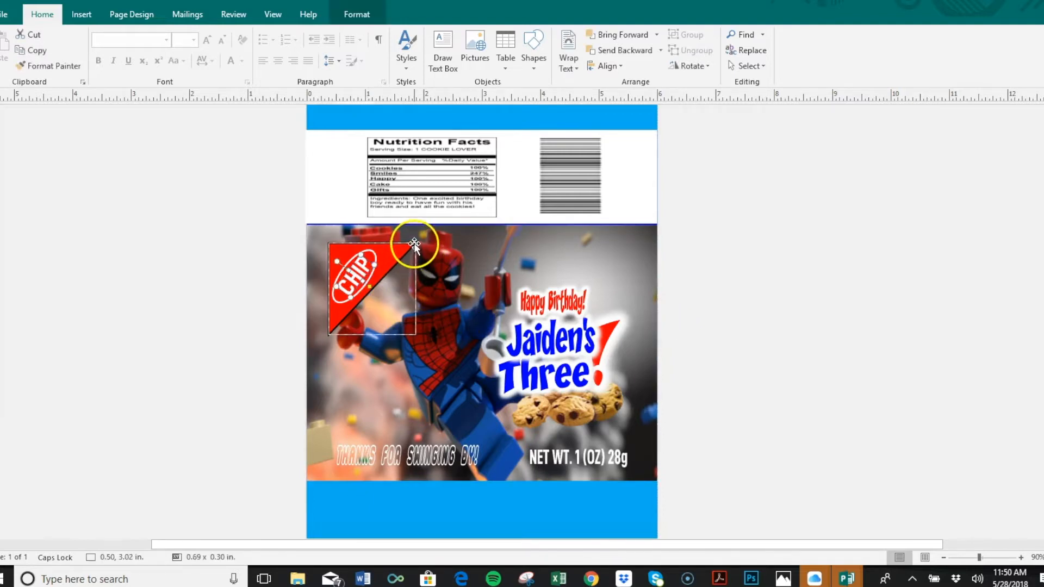
{"action": "left_click", "coordinate": [233, 334]}
{"action": "left_click", "coordinate": [356, 269]}
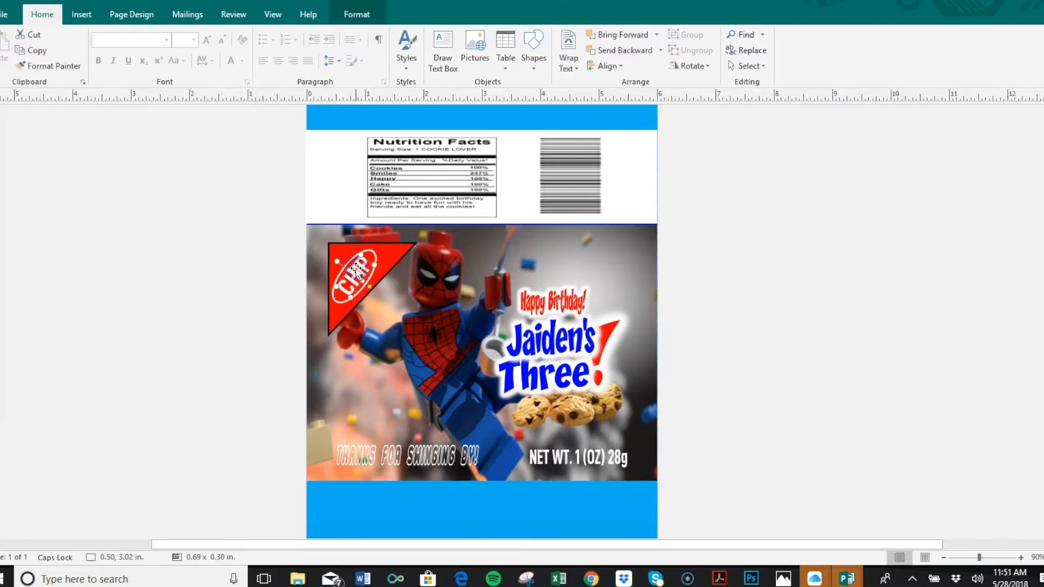
{"action": "key", "text": "Delete"}
{"action": "left_click", "coordinate": [375, 268]}
{"action": "left_click", "coordinate": [376, 268]}
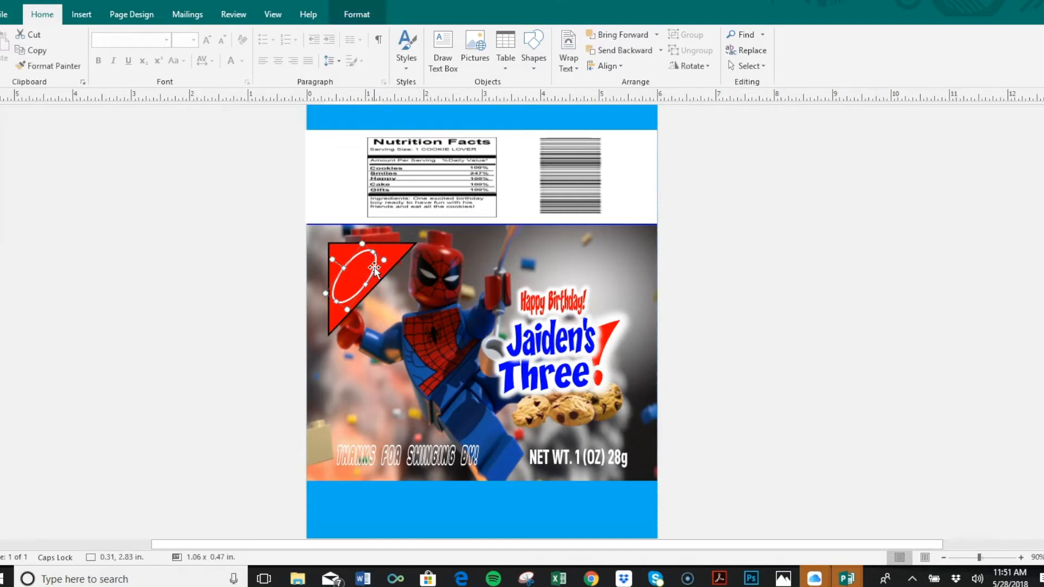
{"action": "key", "text": "Delete"}
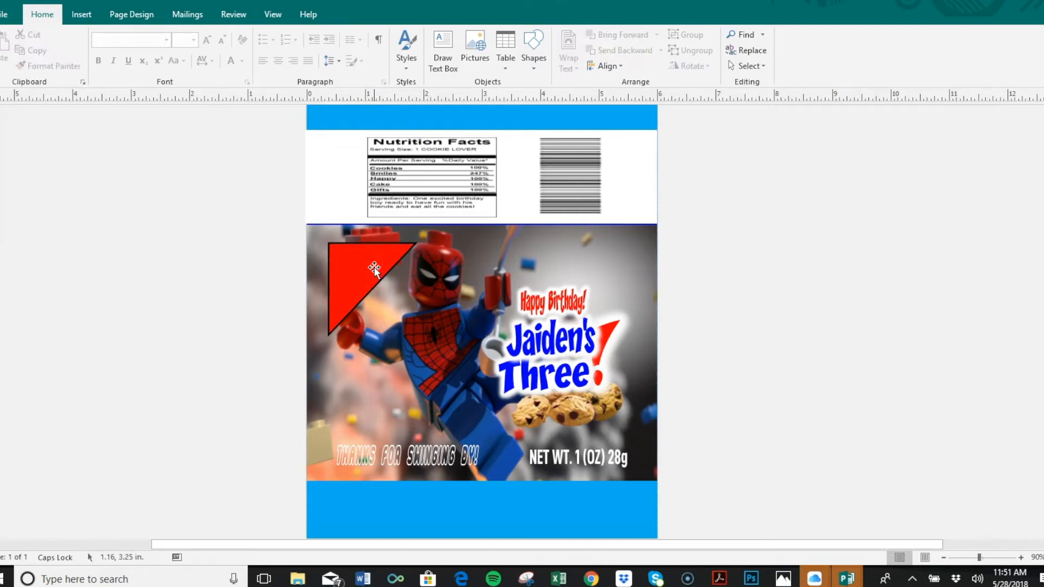
Switch to File Explorer and check the MSU folder for a Lego logo picture to put on the label
{"action": "left_click", "coordinate": [297, 580]}
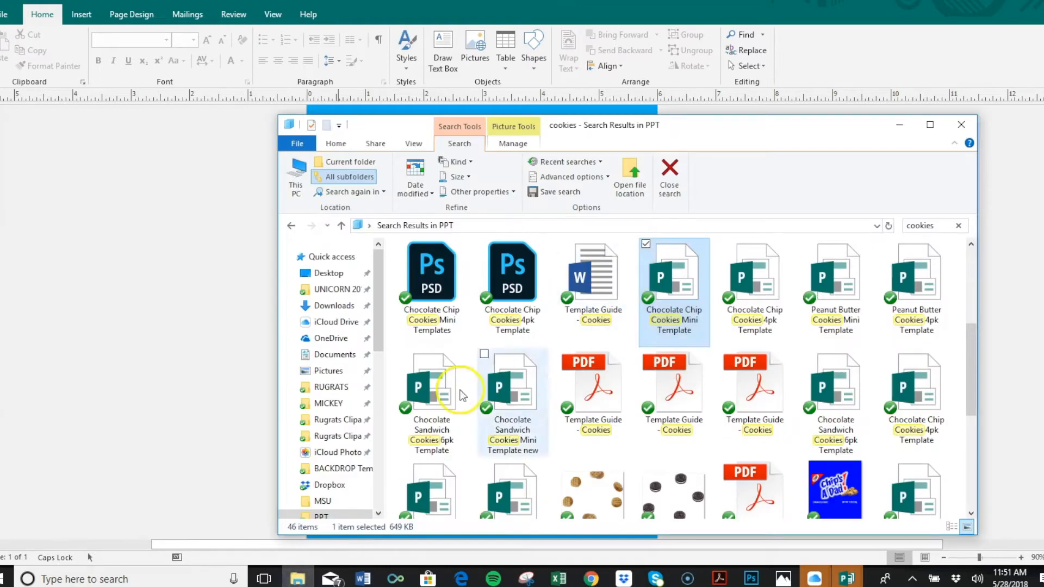
{"action": "left_click", "coordinate": [230, 431]}
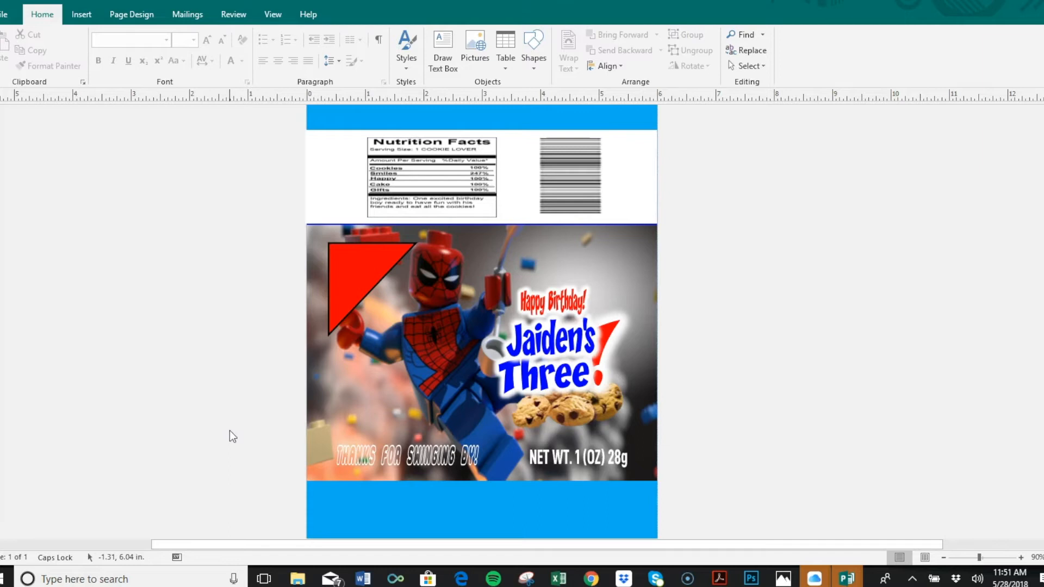
{"action": "left_click", "coordinate": [335, 460]}
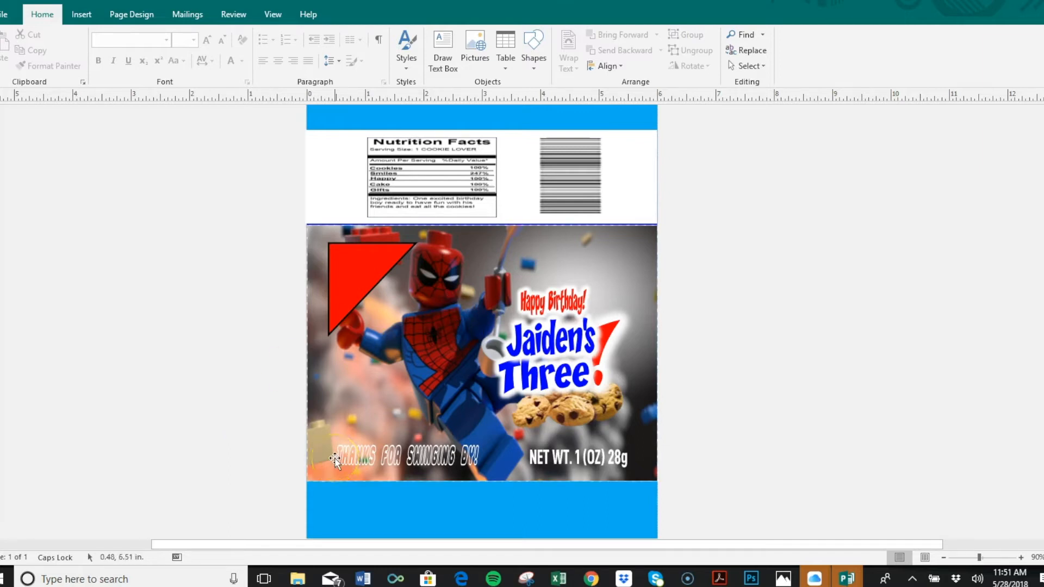
{"action": "mouse_move", "coordinate": [298, 567]}
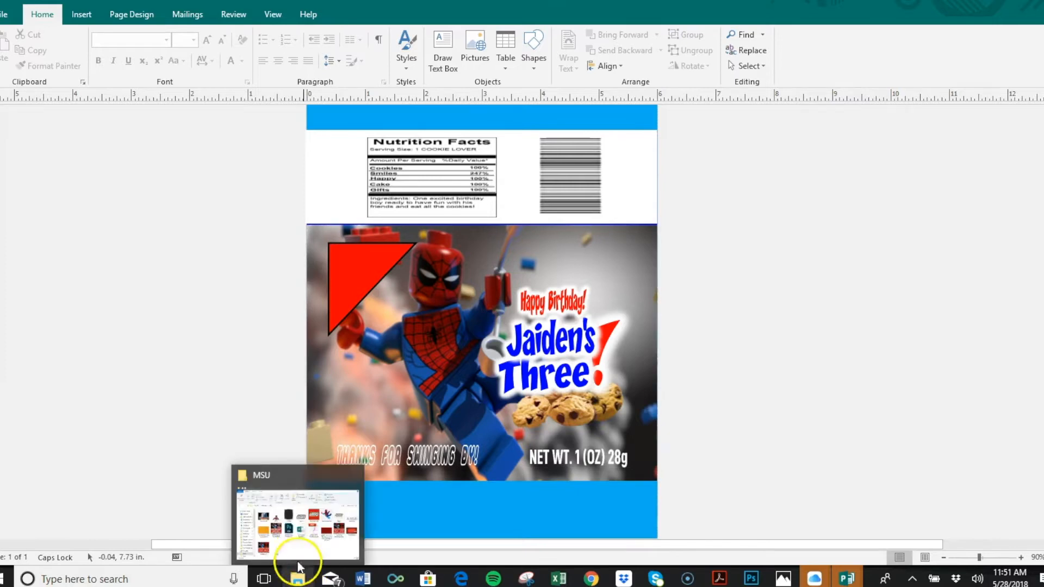
{"action": "left_click", "coordinate": [288, 531]}
{"action": "left_click_drag", "start_coordinate": [718, 280], "coordinate": [218, 353]}
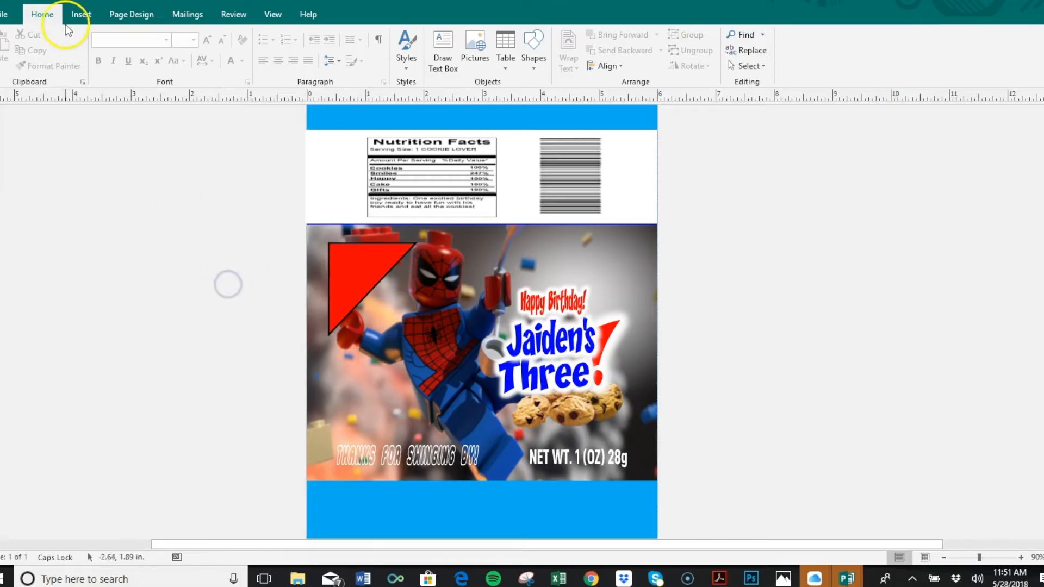
Insert the "lego logo red" picture from the MSU folder onto the label
{"action": "left_click", "coordinate": [89, 20]}
{"action": "left_click", "coordinate": [104, 51]}
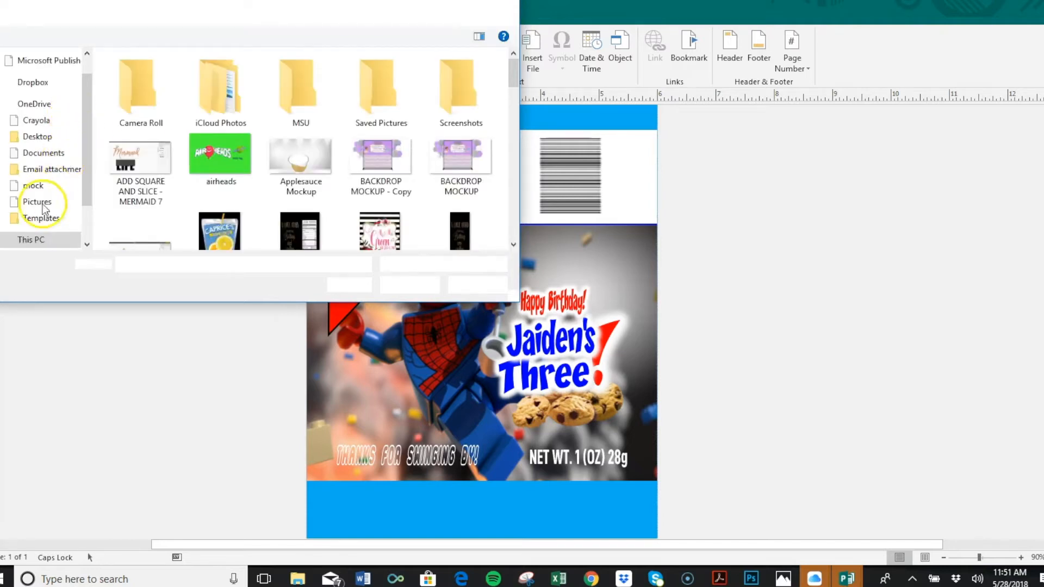
{"action": "left_click", "coordinate": [88, 82]}
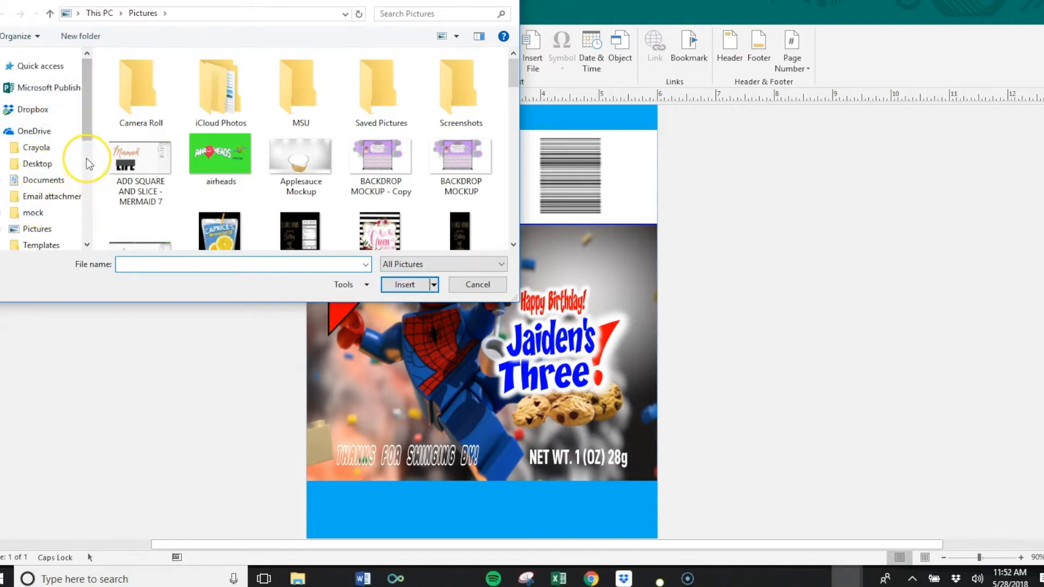
{"action": "mouse_move", "coordinate": [88, 134]}
{"action": "left_mouse_down"}
{"action": "mouse_move", "coordinate": [89, 144]}
{"action": "mouse_move", "coordinate": [88, 121]}
{"action": "left_mouse_up"}
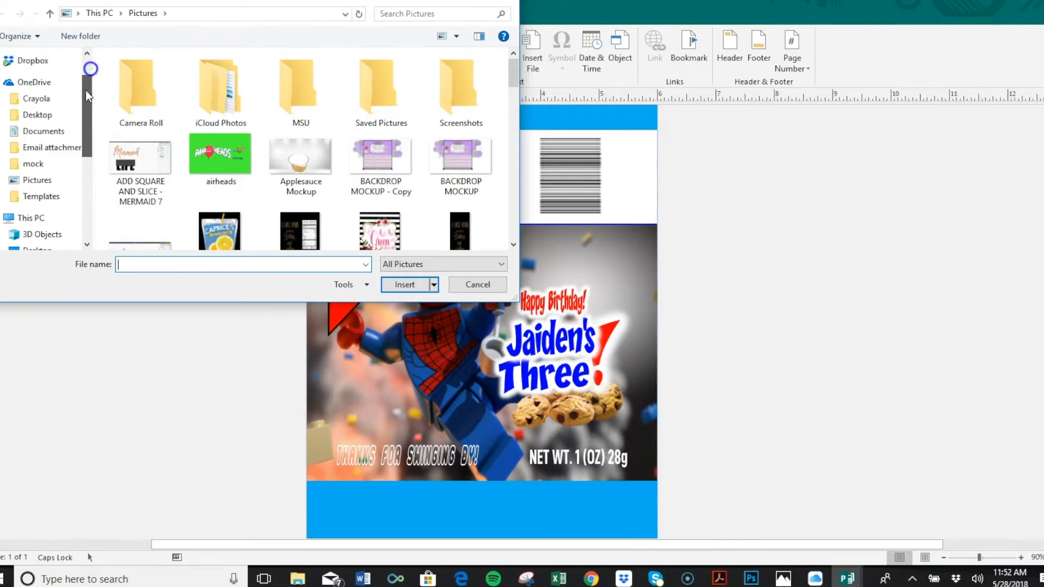
{"action": "left_click_drag", "start_coordinate": [86, 91], "coordinate": [90, 69]}
{"action": "left_click", "coordinate": [86, 207]}
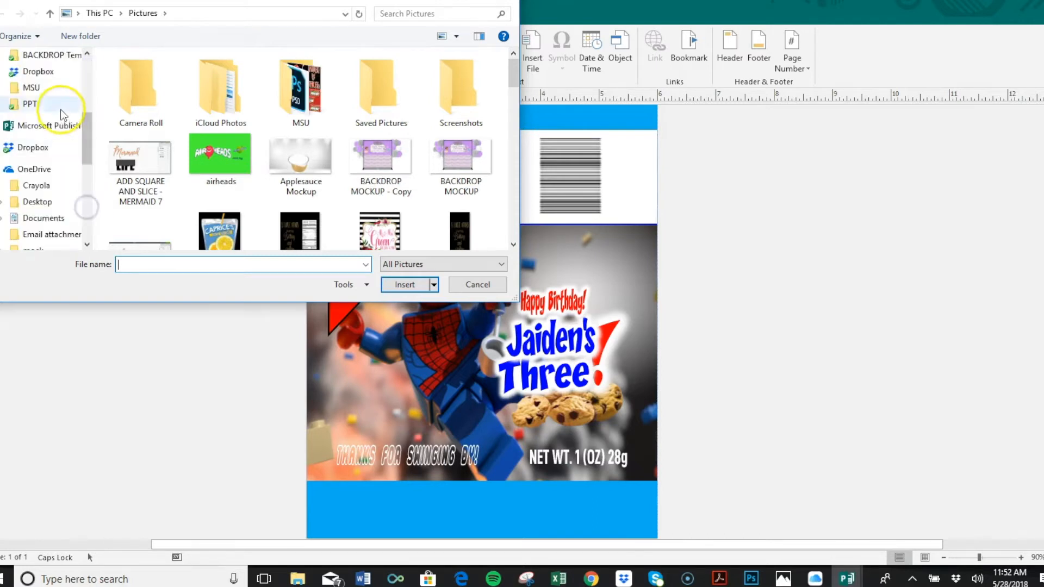
{"action": "left_click", "coordinate": [50, 88]}
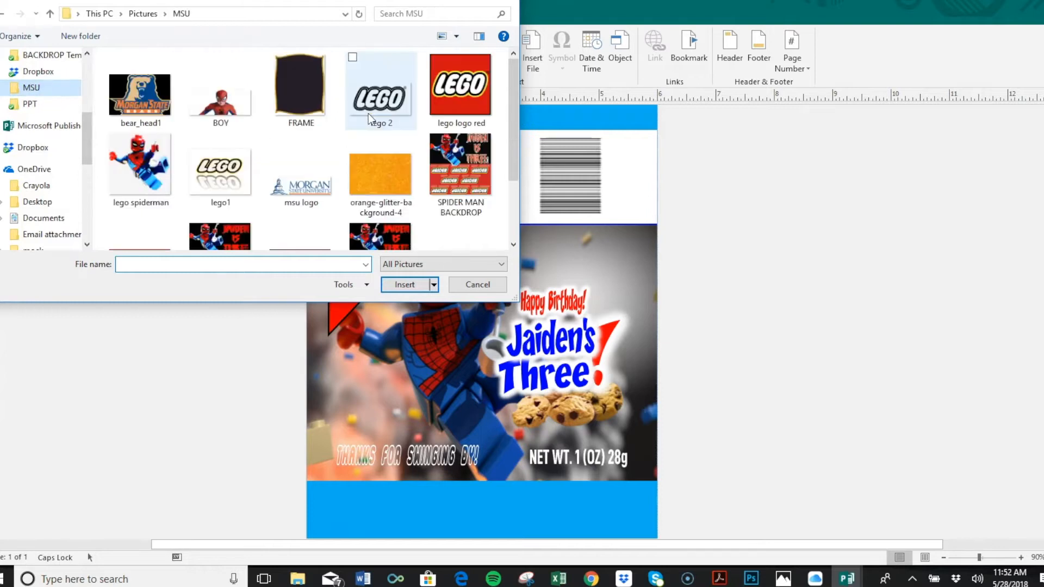
{"action": "left_click", "coordinate": [463, 103]}
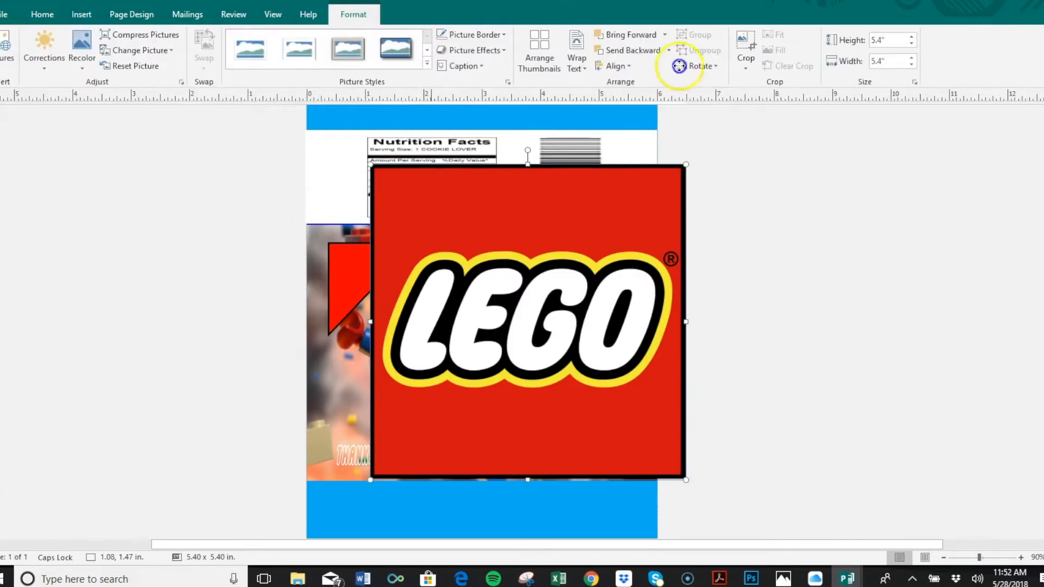
Crop the Lego logo picture on all four sides close around the lettering, to about 5.11 x 2.71 in
{"action": "left_click", "coordinate": [747, 43]}
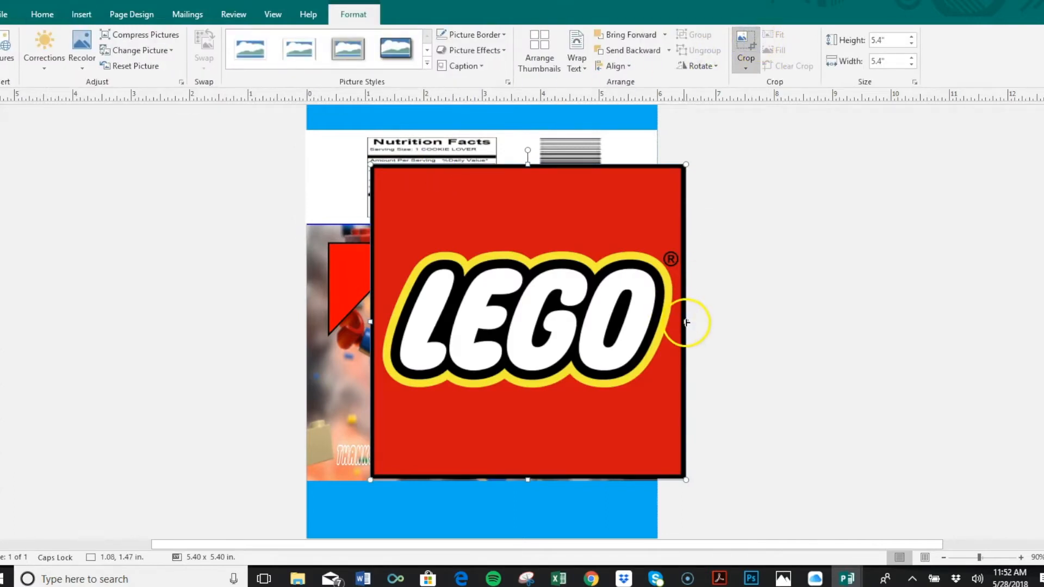
{"action": "left_click", "coordinate": [686, 322]}
{"action": "left_click_drag", "start_coordinate": [686, 324], "coordinate": [680, 325]}
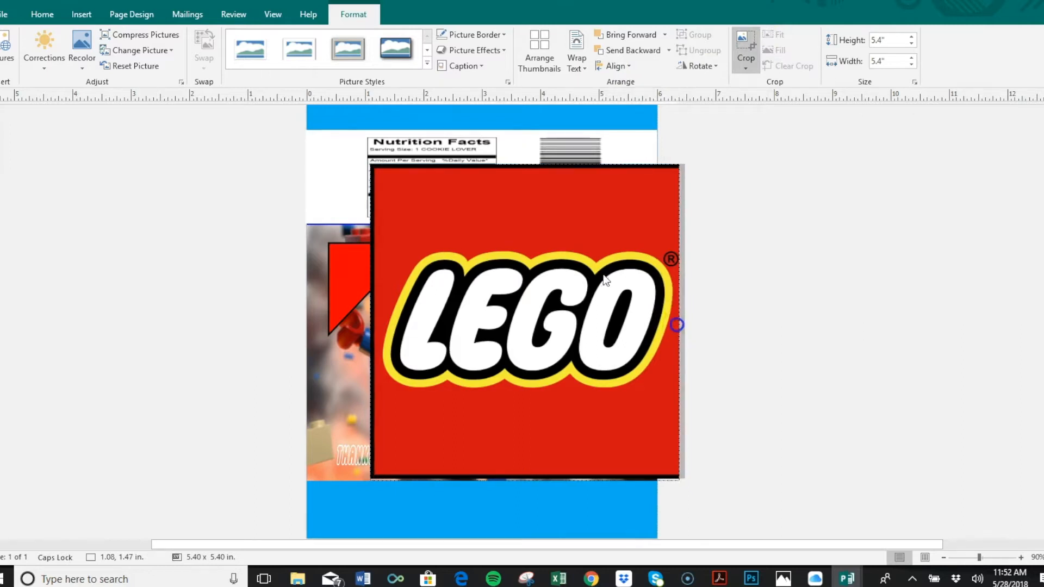
{"action": "left_click_drag", "start_coordinate": [525, 168], "coordinate": [531, 238]}
{"action": "left_click_drag", "start_coordinate": [373, 359], "coordinate": [378, 360]}
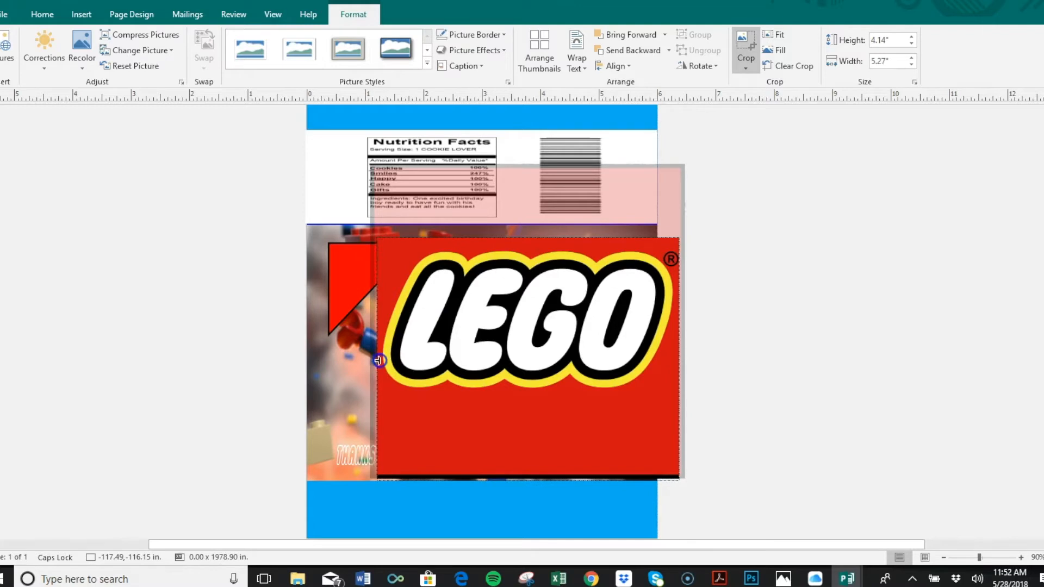
{"action": "left_click_drag", "start_coordinate": [382, 364], "coordinate": [383, 363]}
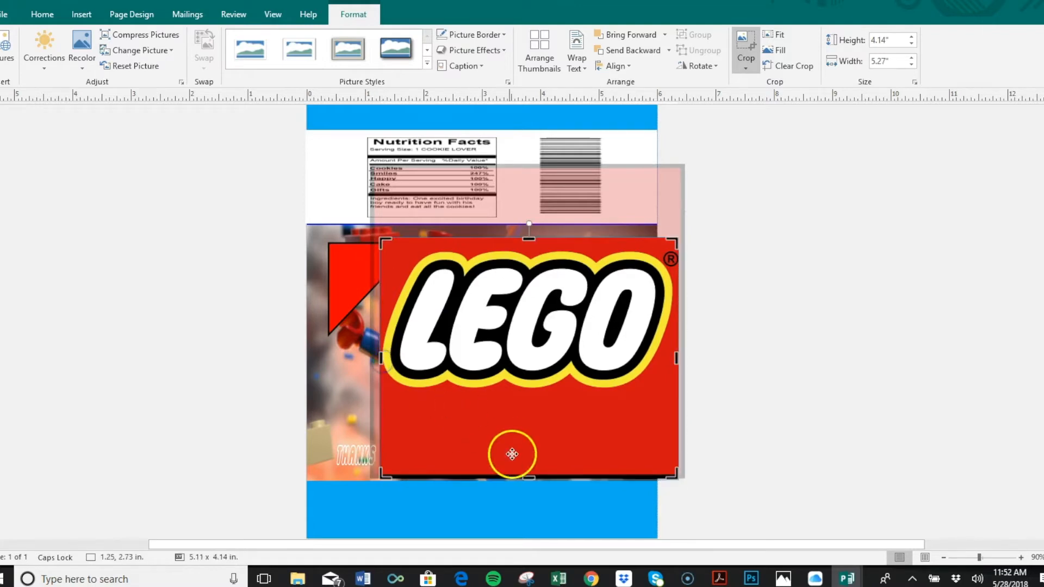
{"action": "left_click_drag", "start_coordinate": [523, 430], "coordinate": [518, 395]}
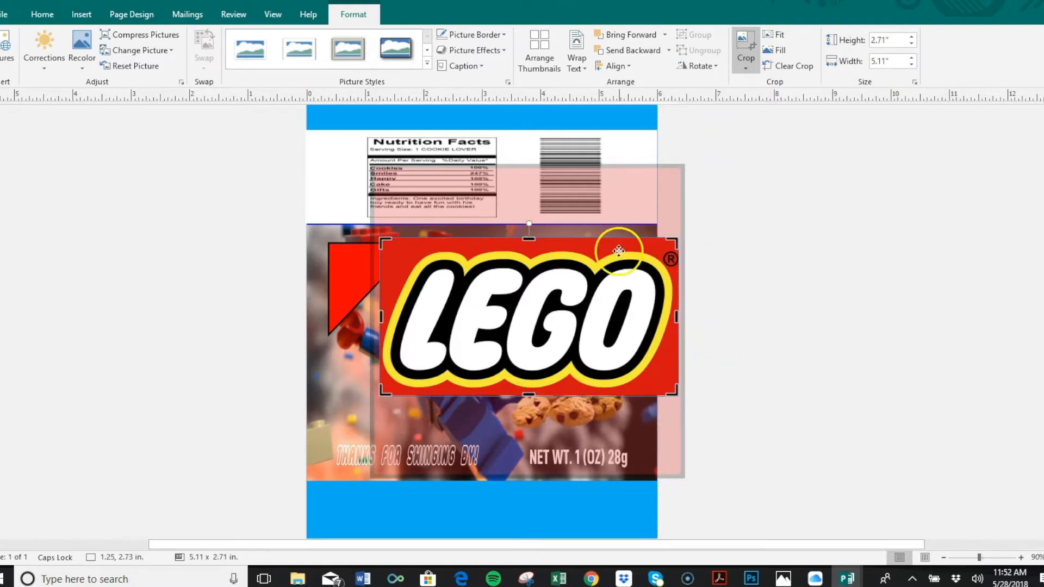
{"action": "left_click", "coordinate": [747, 48]}
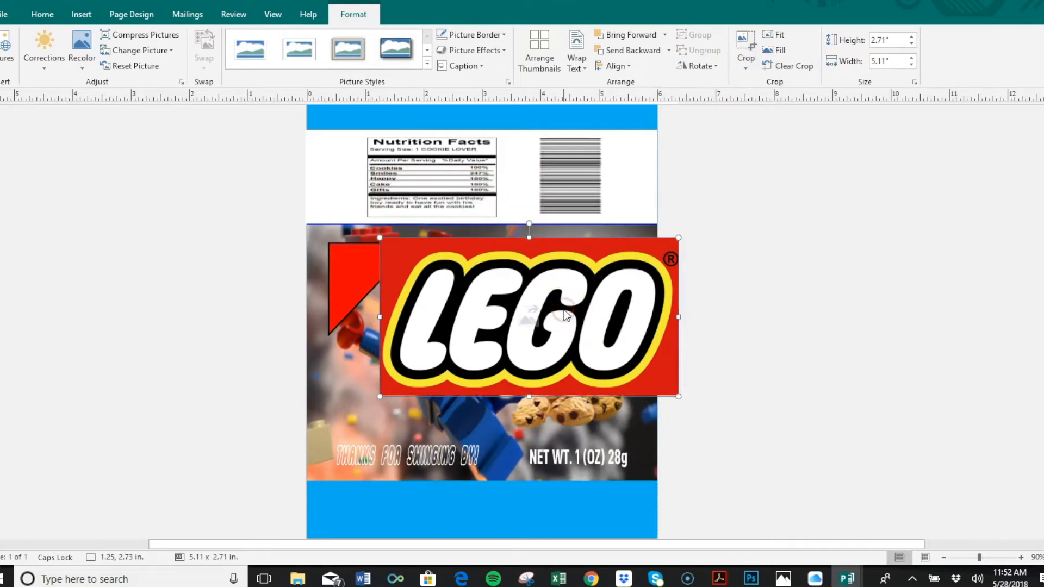
{"action": "right_click", "coordinate": [567, 316]}
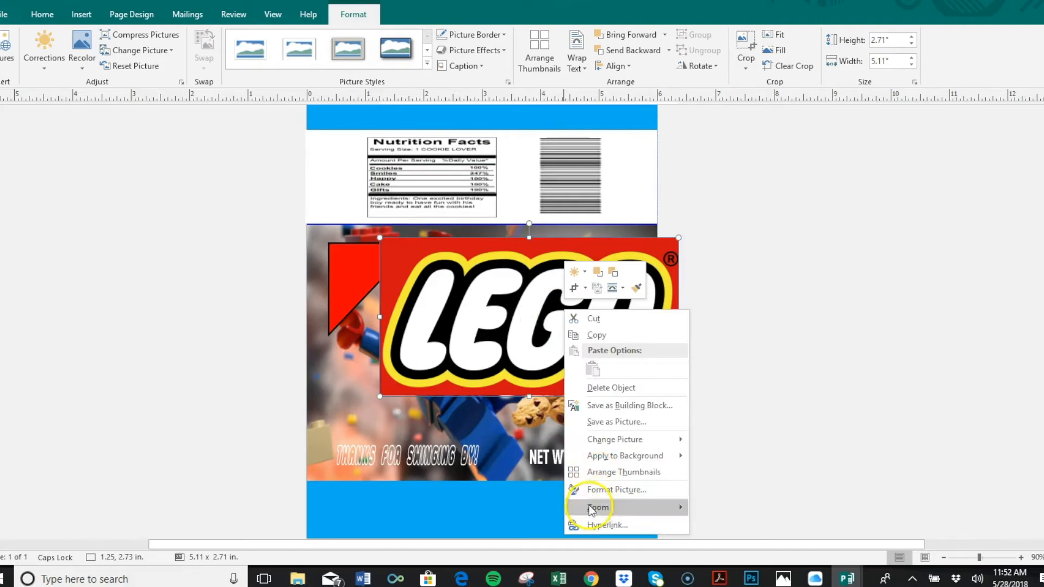
{"action": "key", "text": "Escape"}
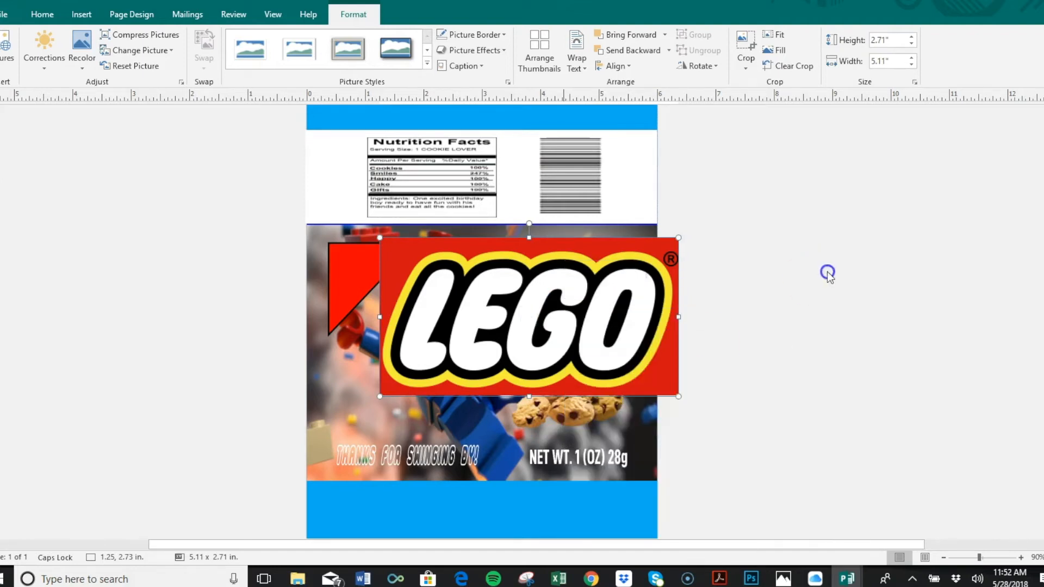
Fill the corner triangle with the red sampled from the Lego logo's background
{"action": "left_click", "coordinate": [350, 292]}
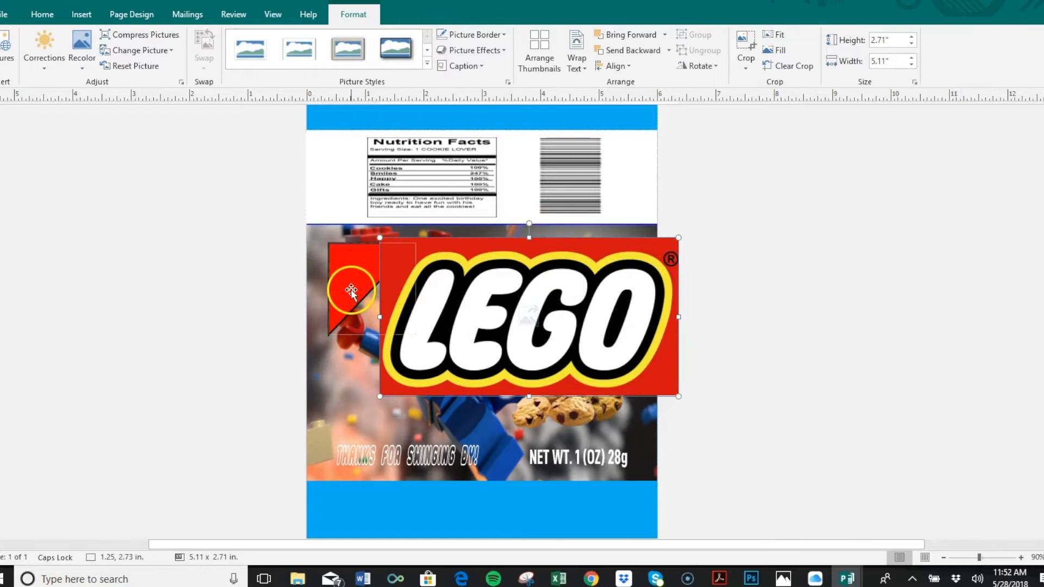
{"action": "left_click", "coordinate": [359, 14]}
{"action": "left_click", "coordinate": [416, 34]}
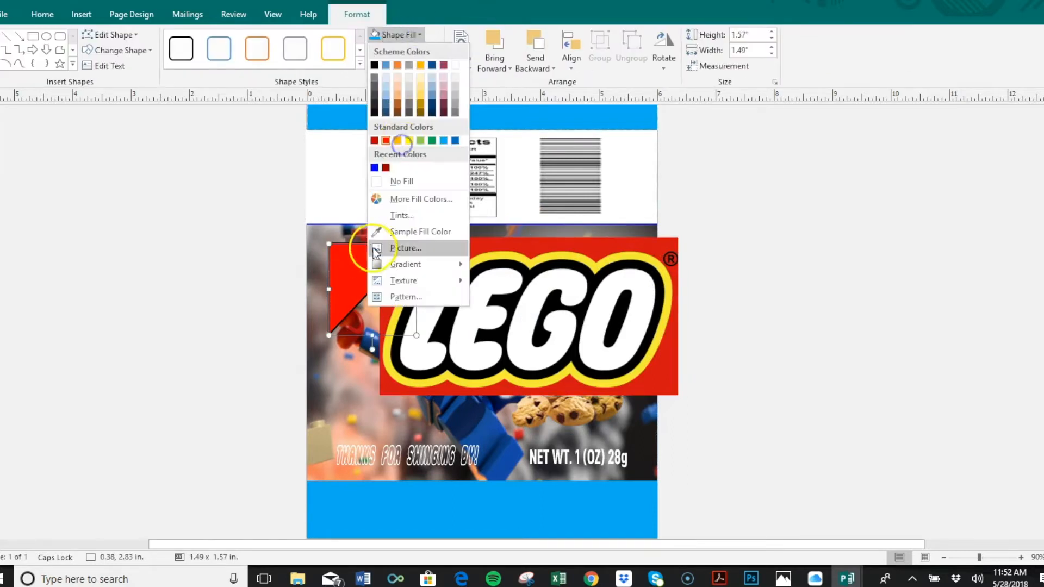
{"action": "left_click", "coordinate": [391, 232]}
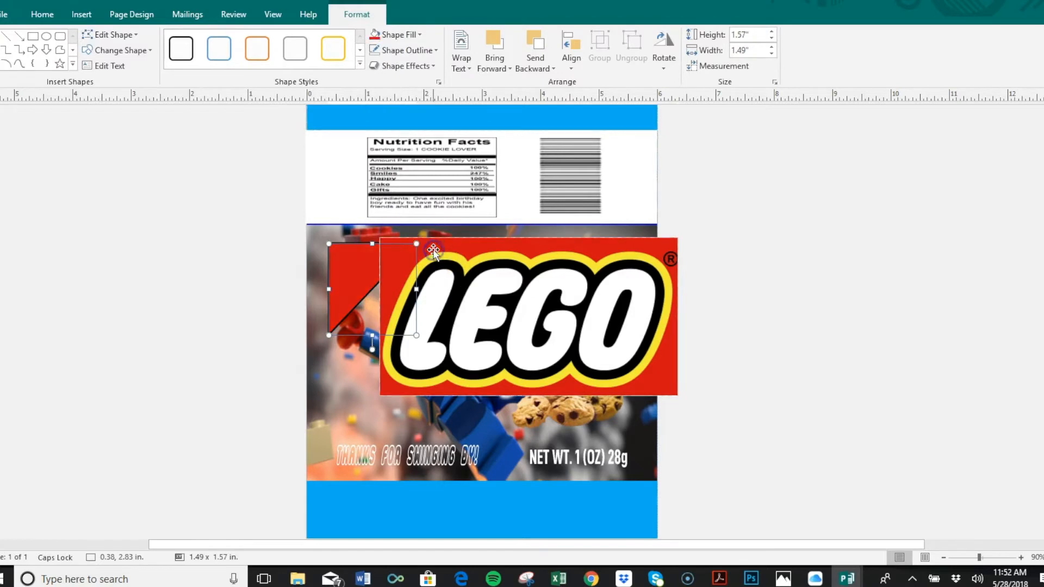
Shrink the cropped Lego logo to about 1.39 x 0.74 in
{"action": "left_click", "coordinate": [653, 262]}
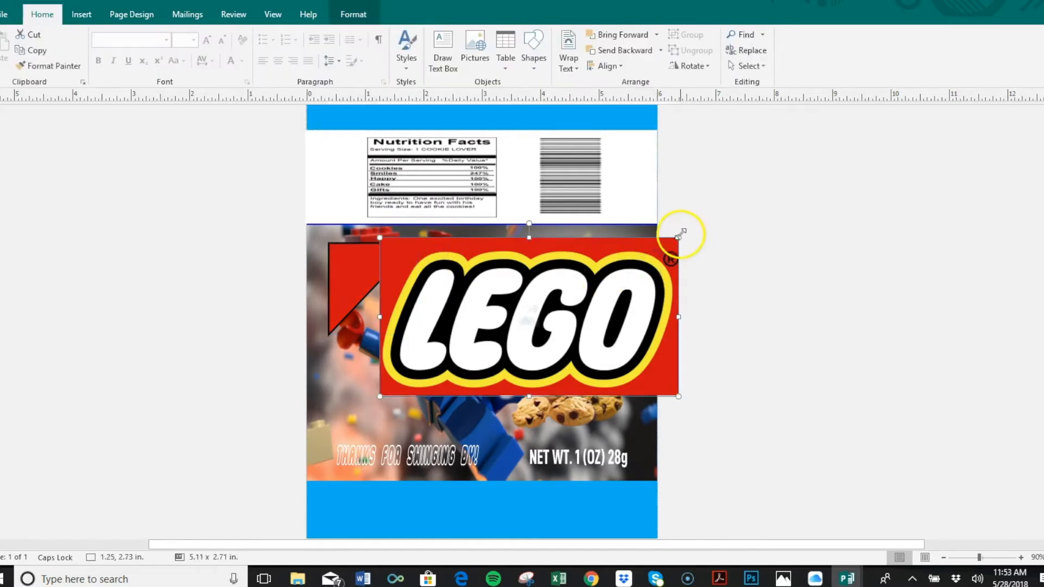
{"action": "left_click_drag", "start_coordinate": [680, 235], "coordinate": [462, 355]}
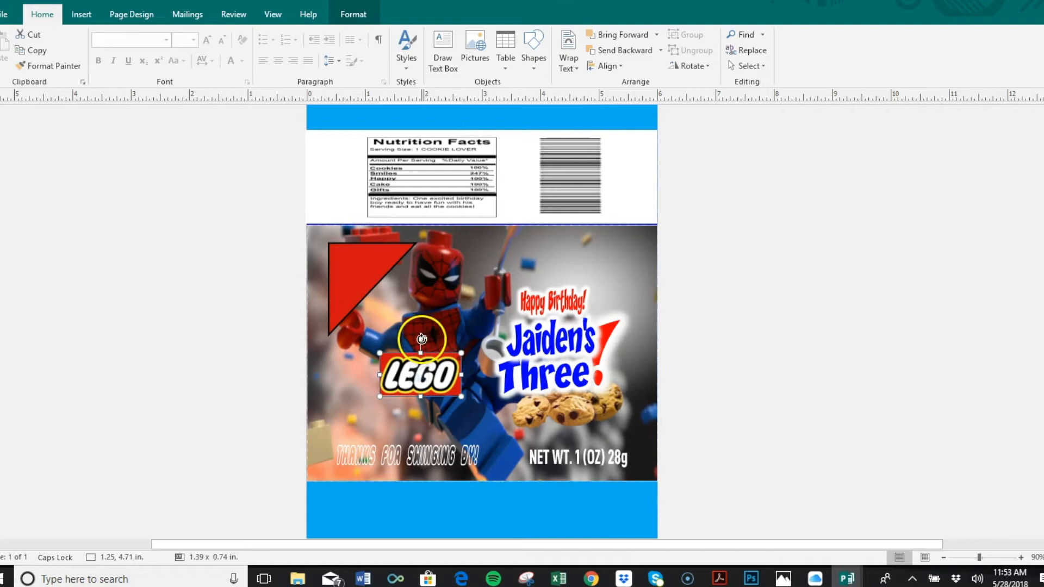
Rotate the Lego logo parallel to the red corner triangle's diagonal edge, move it onto the triangle and shrink it to fit inside
{"action": "left_click_drag", "start_coordinate": [398, 341], "coordinate": [394, 343]}
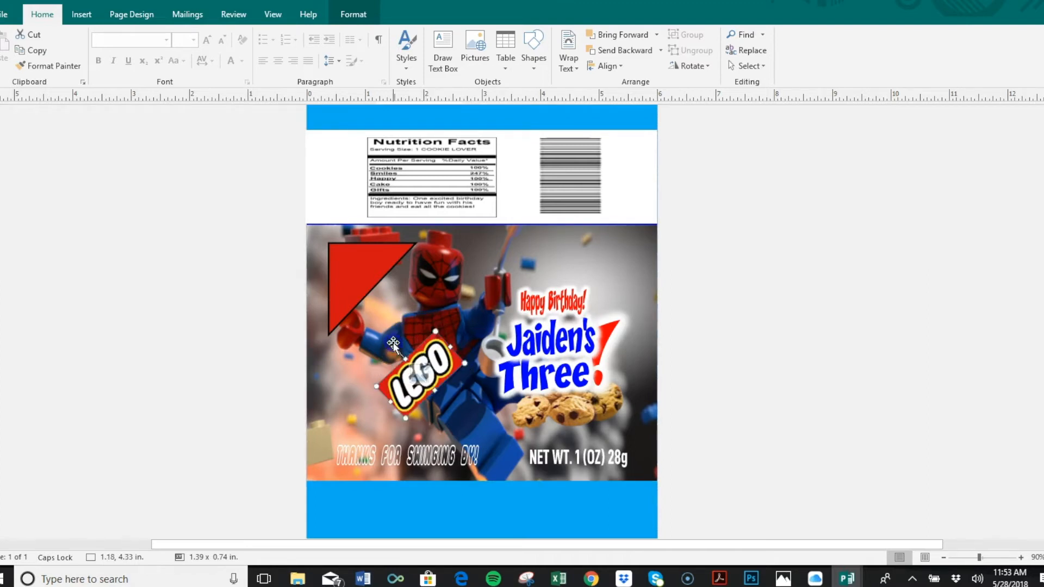
{"action": "left_click_drag", "start_coordinate": [375, 289], "coordinate": [359, 275]}
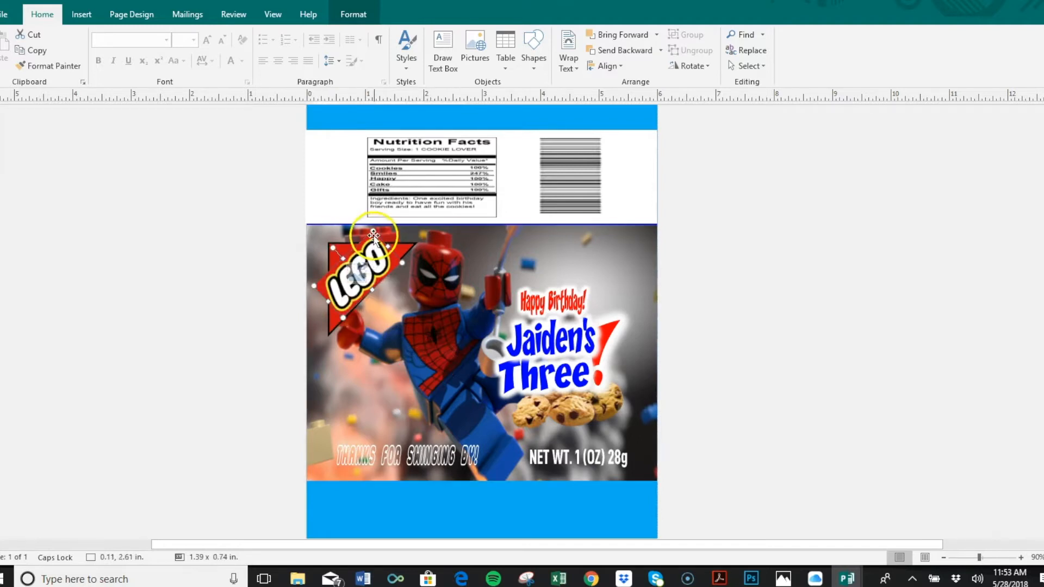
{"action": "left_click_drag", "start_coordinate": [363, 265], "coordinate": [359, 265]}
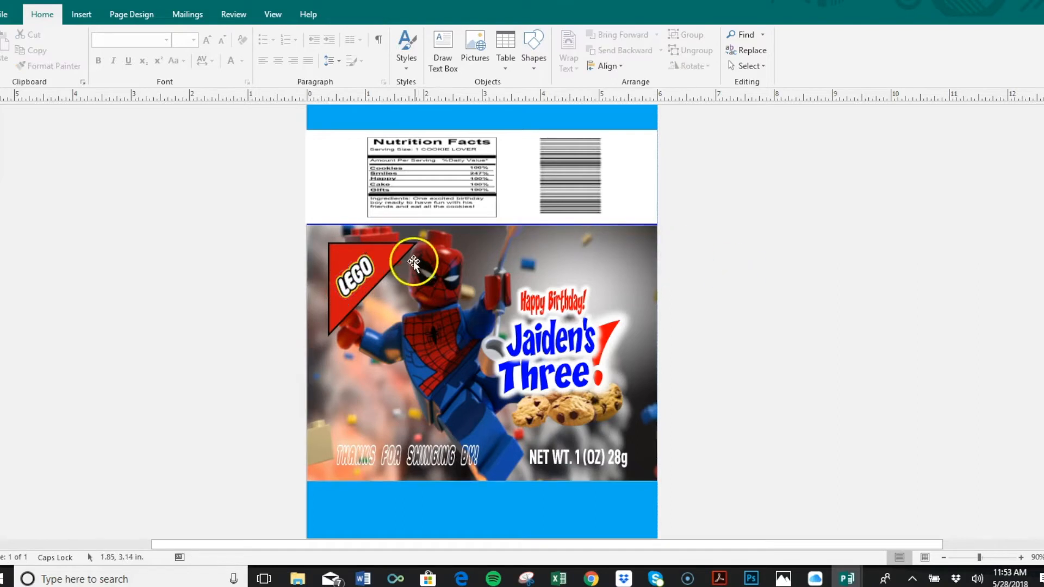
Shrink the red corner triangle to about 1.28 x 1.35 in and reposition it around the Lego logo
{"action": "left_click", "coordinate": [397, 256]}
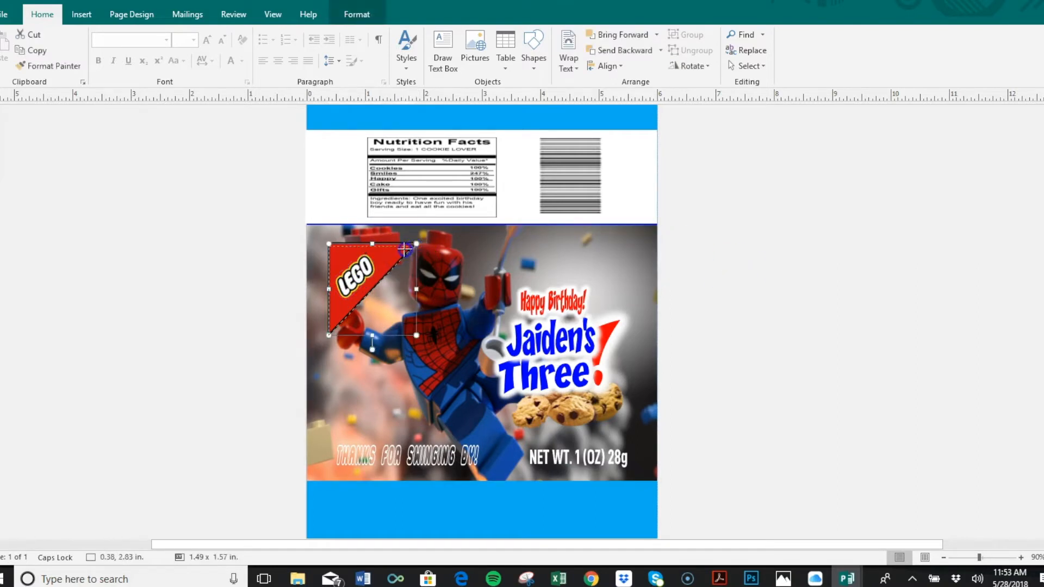
{"action": "left_click_drag", "start_coordinate": [392, 256], "coordinate": [384, 258]}
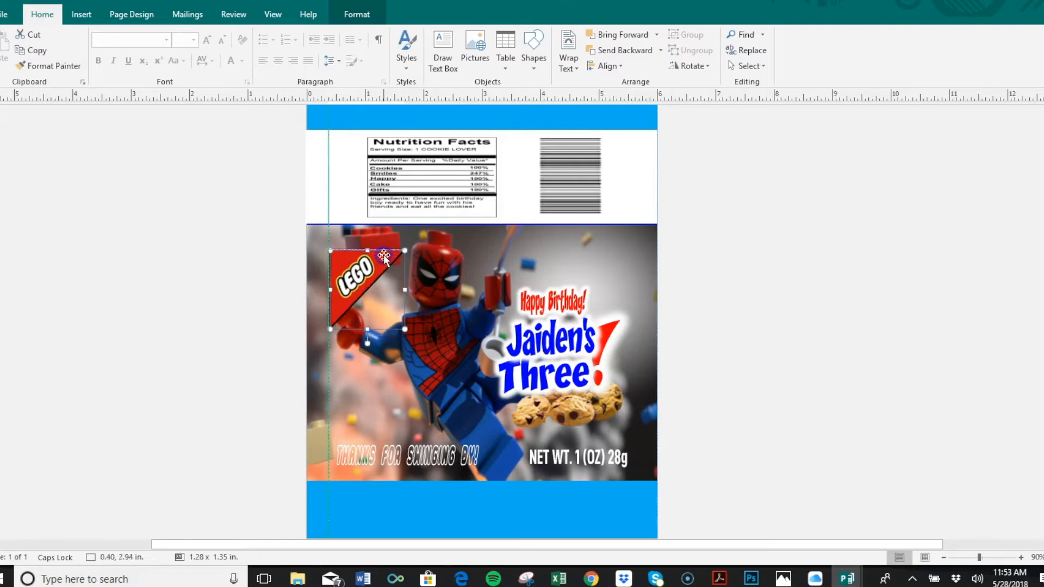
{"action": "left_click", "coordinate": [711, 235]}
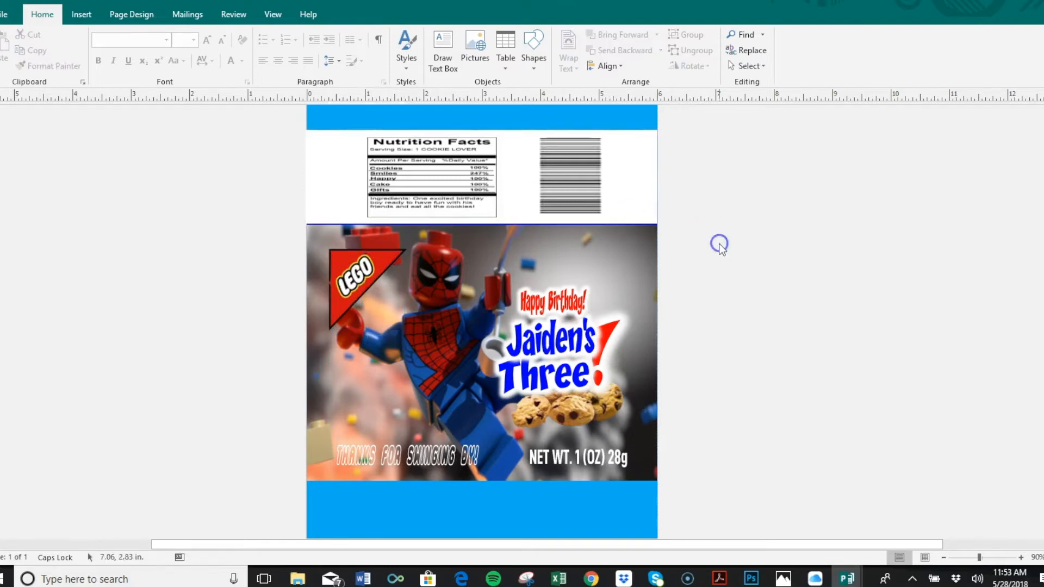
Apply the highest-contrast correction at normal brightness to the Lego Spiderman background picture
{"action": "left_click", "coordinate": [602, 254]}
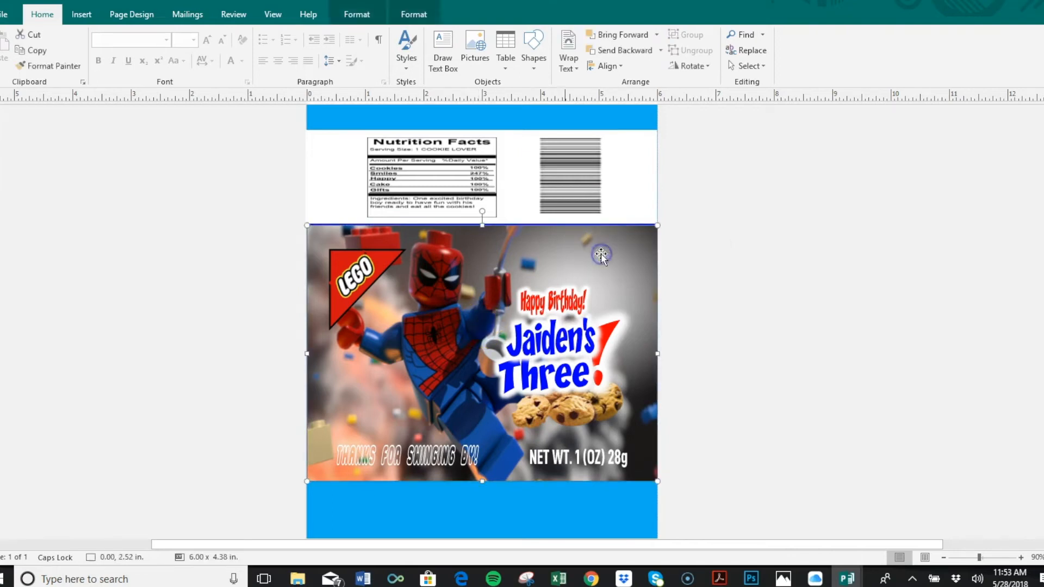
{"action": "left_click", "coordinate": [139, 14]}
{"action": "left_click", "coordinate": [402, 15]}
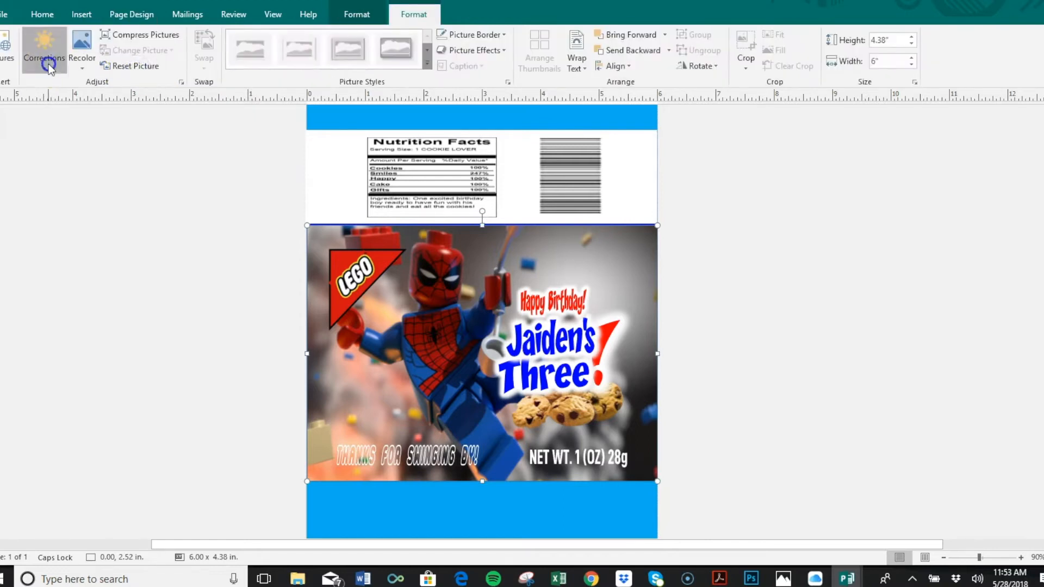
{"action": "left_click", "coordinate": [48, 64]}
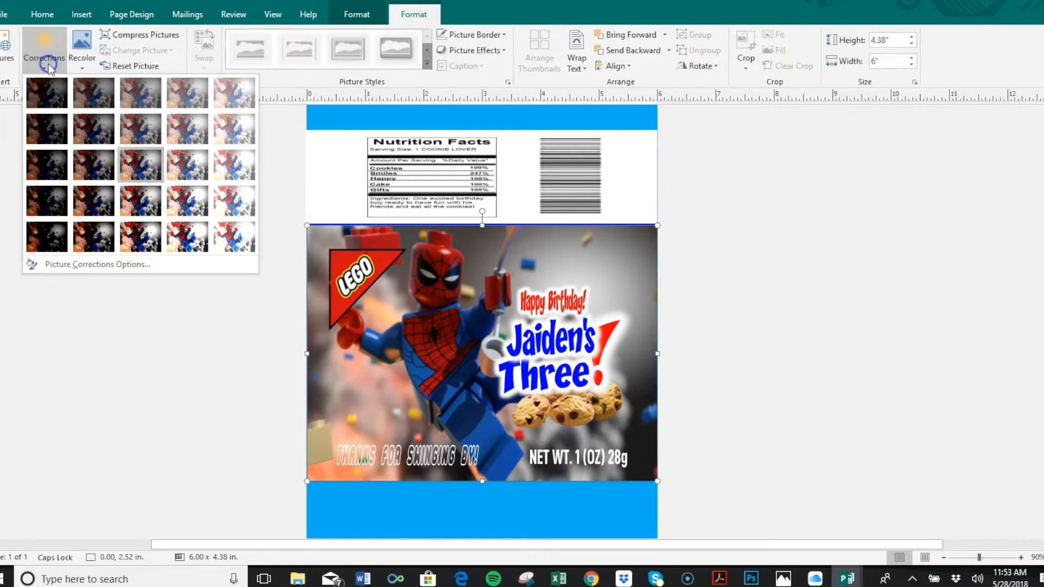
{"action": "left_click", "coordinate": [148, 87]}
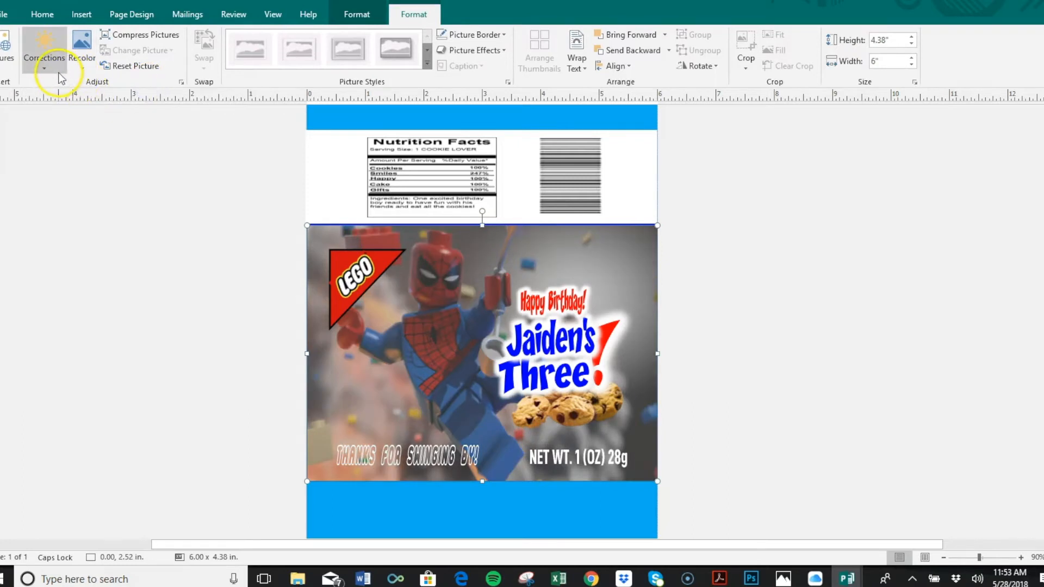
{"action": "left_click", "coordinate": [46, 66]}
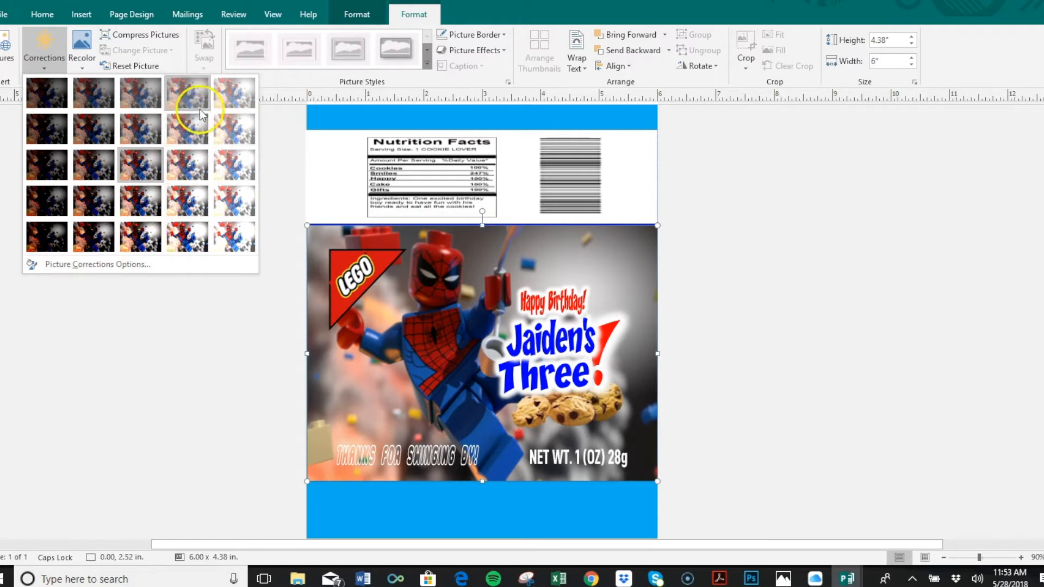
{"action": "left_click", "coordinate": [131, 249]}
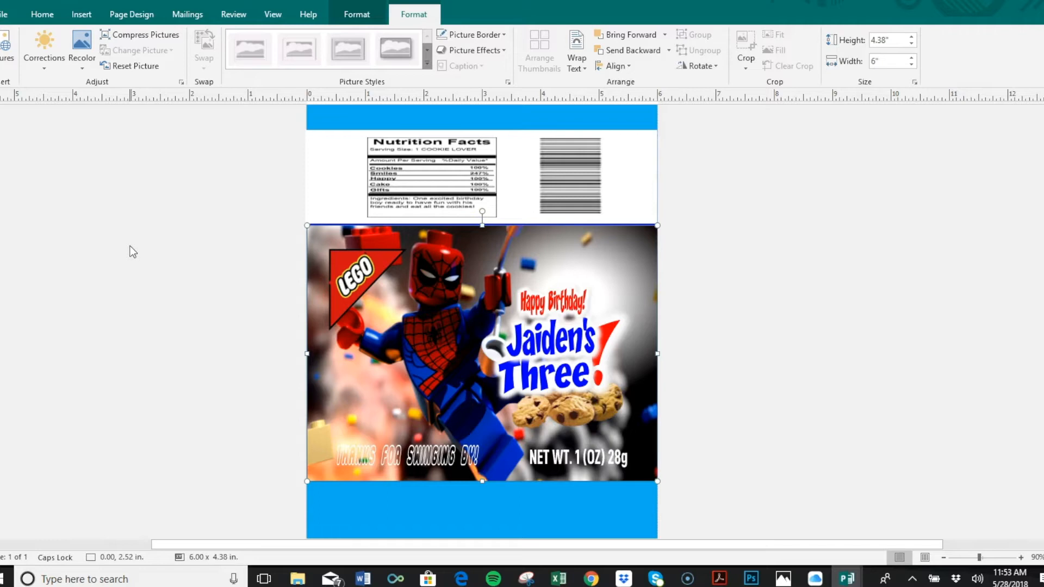
{"action": "left_click", "coordinate": [550, 310]}
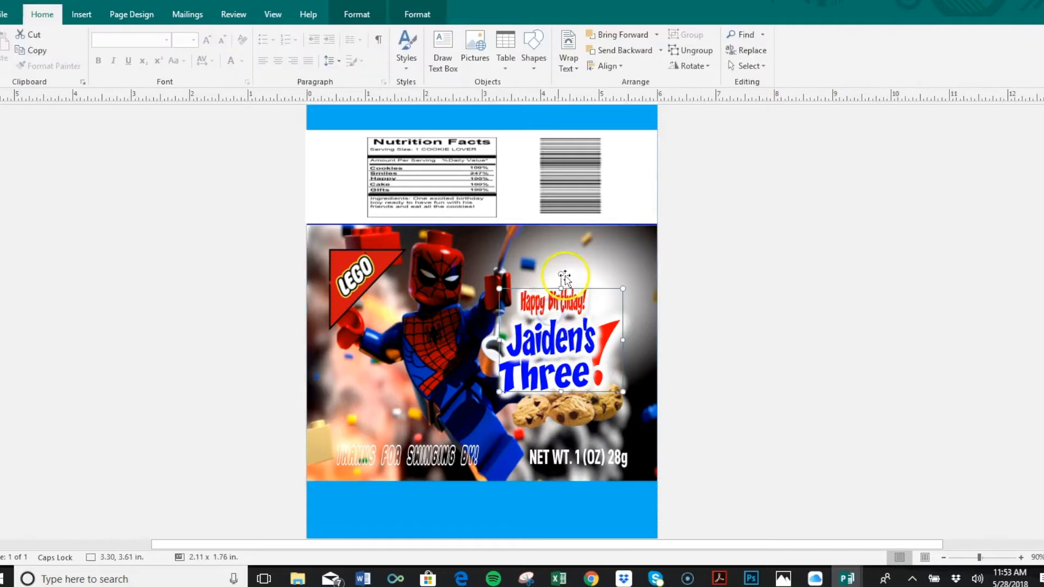
{"action": "left_click", "coordinate": [559, 272]}
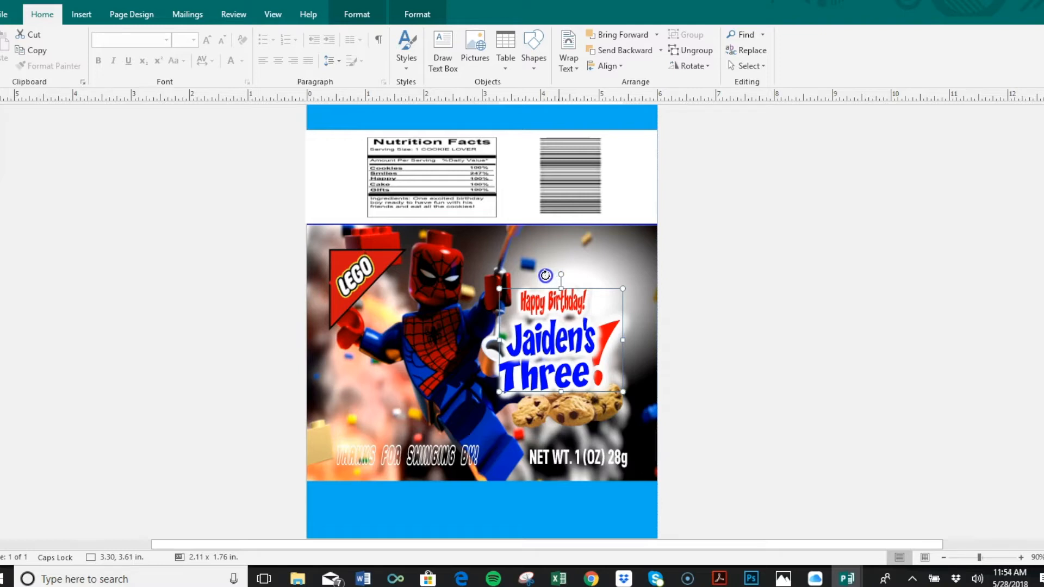
{"action": "left_click", "coordinate": [545, 285]}
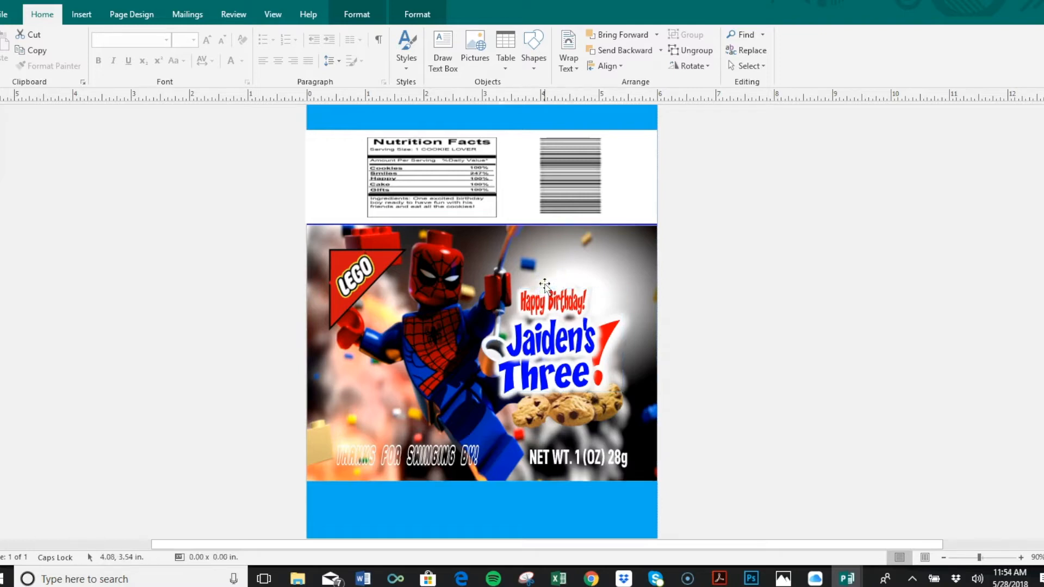
{"action": "left_click", "coordinate": [570, 311]}
{"action": "left_click", "coordinate": [561, 276]}
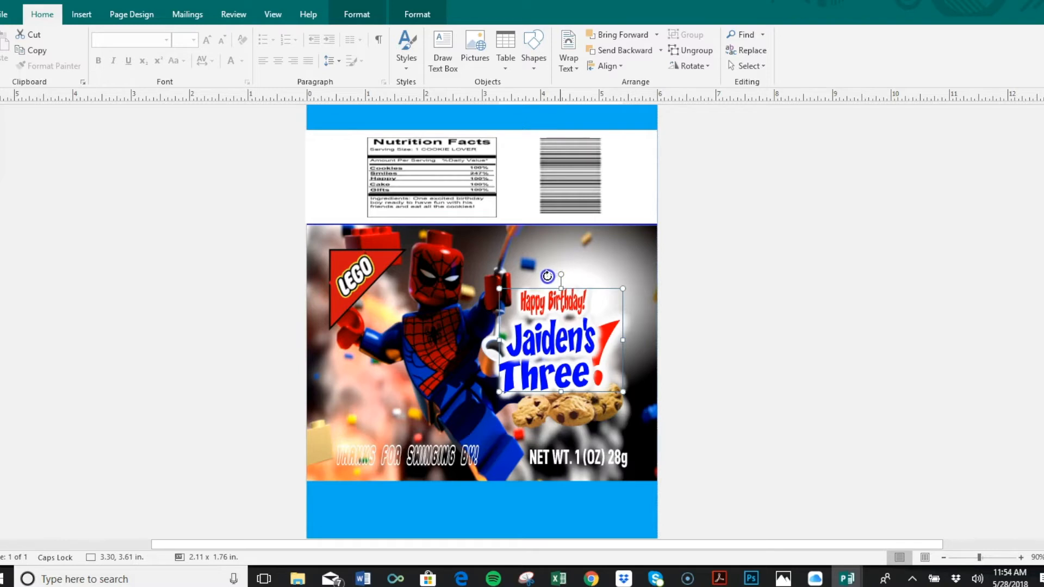
{"action": "left_click", "coordinate": [715, 311]}
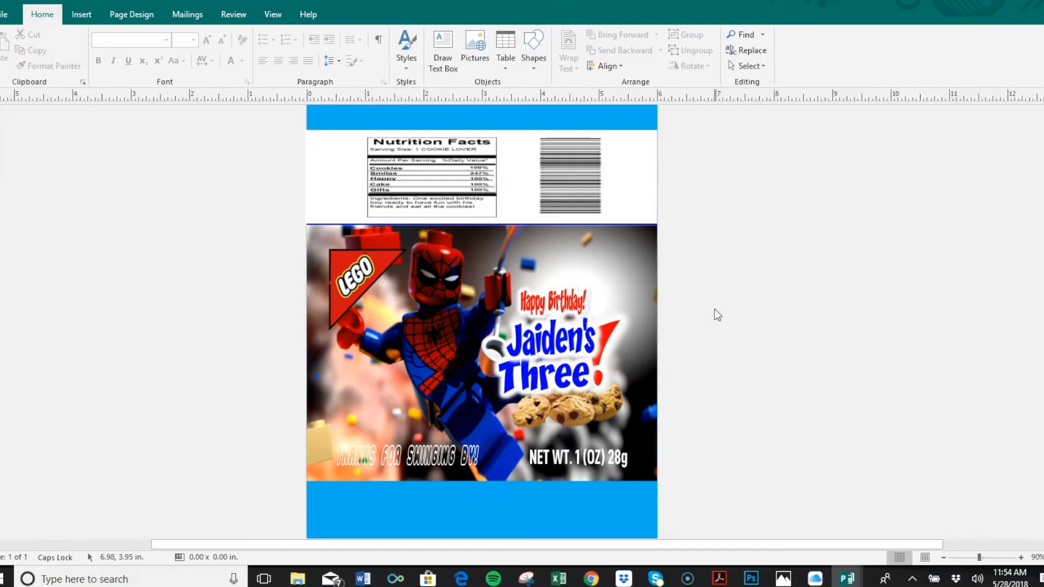
Fill the "Thanks for swinging by!" WordArt with red sampled from the corner triangle
{"action": "left_click", "coordinate": [449, 454]}
{"action": "left_click", "coordinate": [395, 12]}
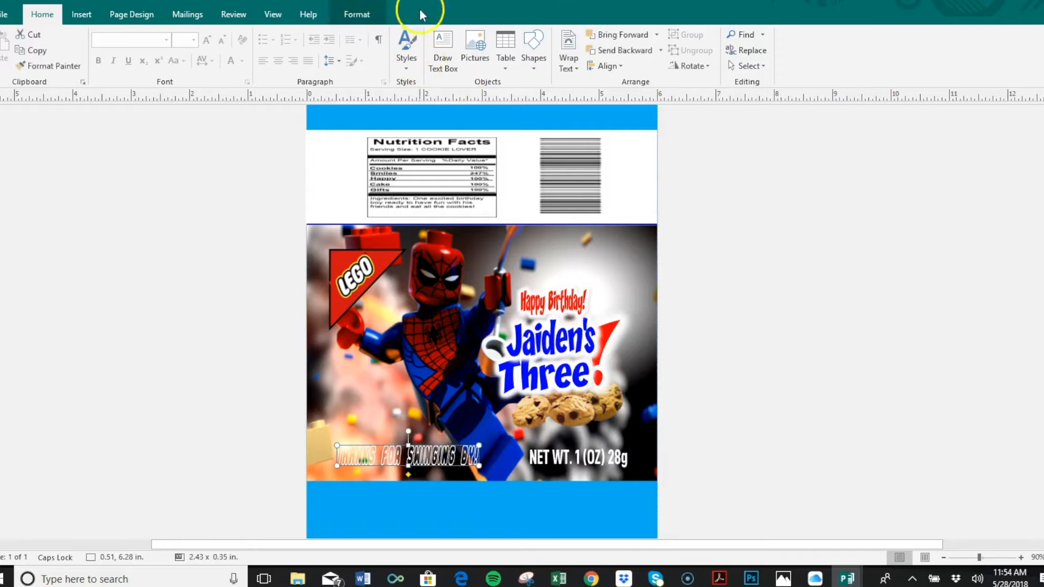
{"action": "left_click", "coordinate": [364, 14]}
{"action": "left_click", "coordinate": [472, 36]}
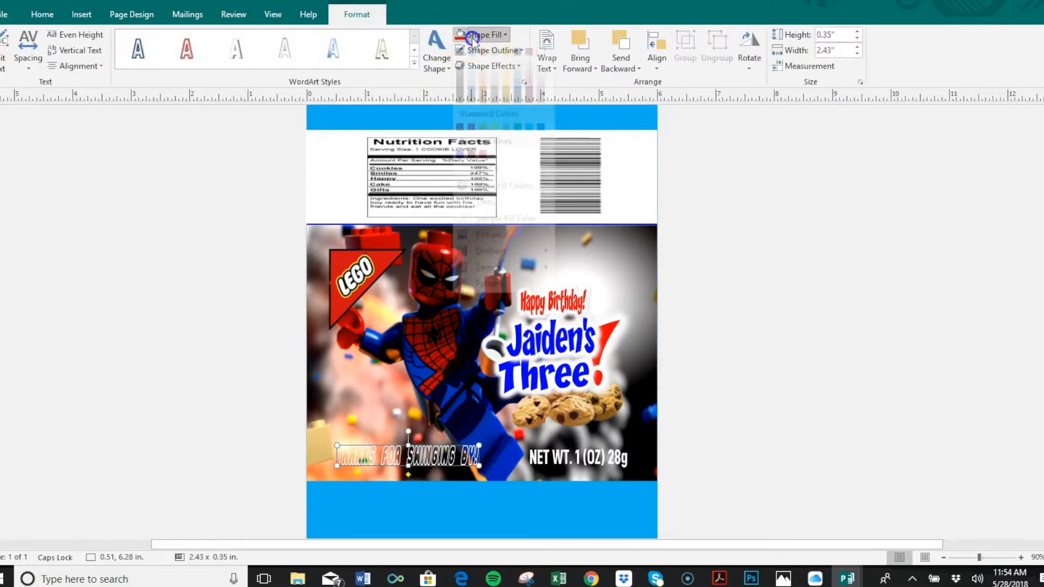
{"action": "left_click", "coordinate": [459, 70]}
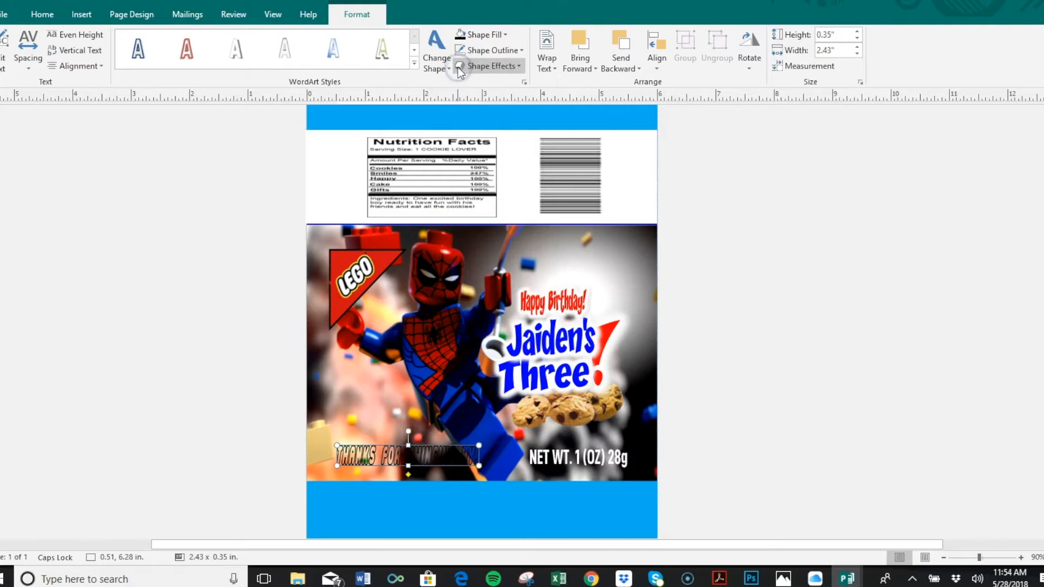
{"action": "left_click", "coordinate": [483, 34]}
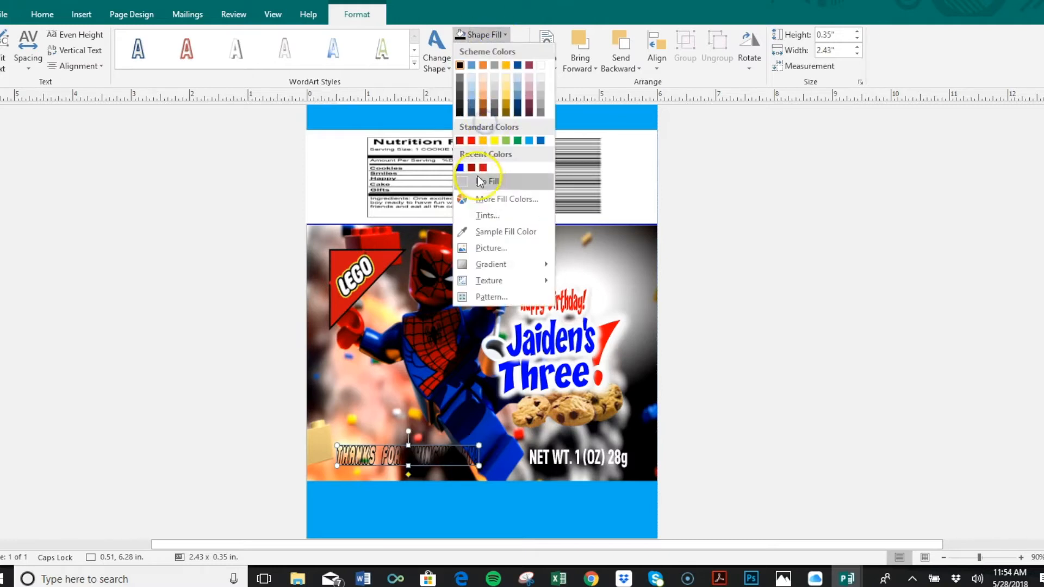
{"action": "left_click", "coordinate": [481, 235]}
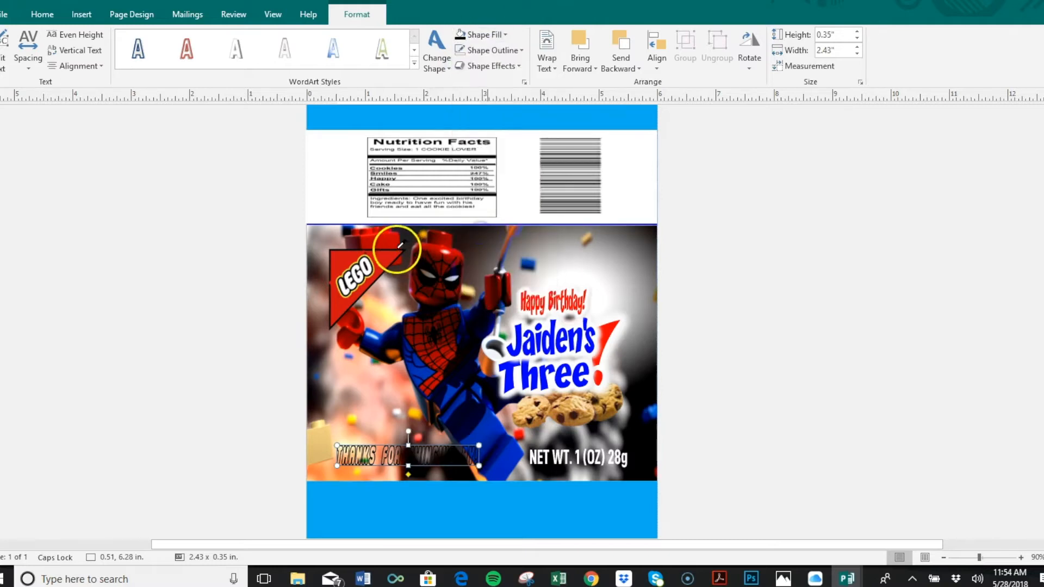
Set the outline of the "Thanks for swinging by!" WordArt to standard yellow
{"action": "left_click", "coordinate": [491, 44]}
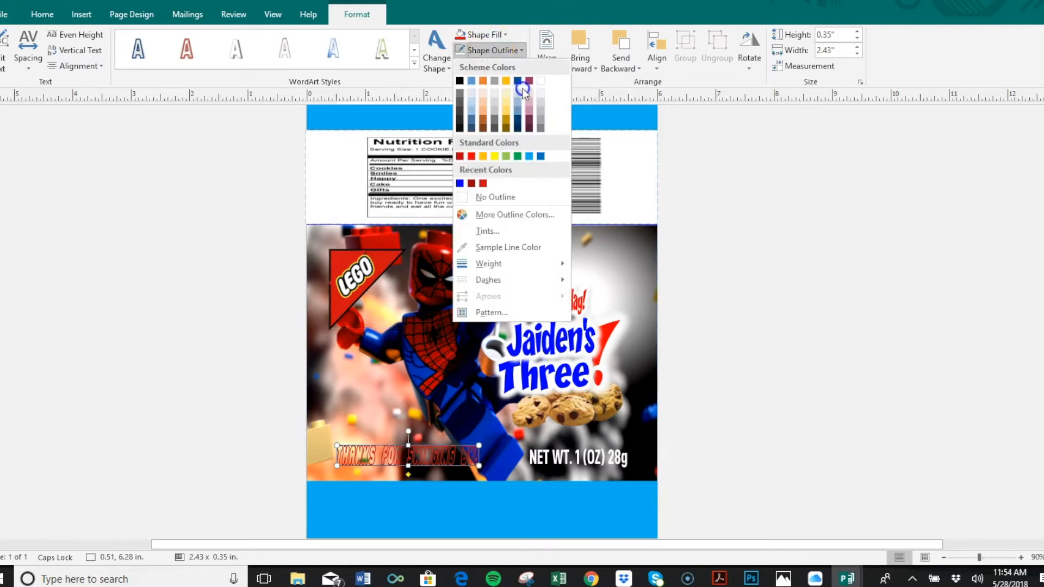
{"action": "left_click", "coordinate": [541, 81]}
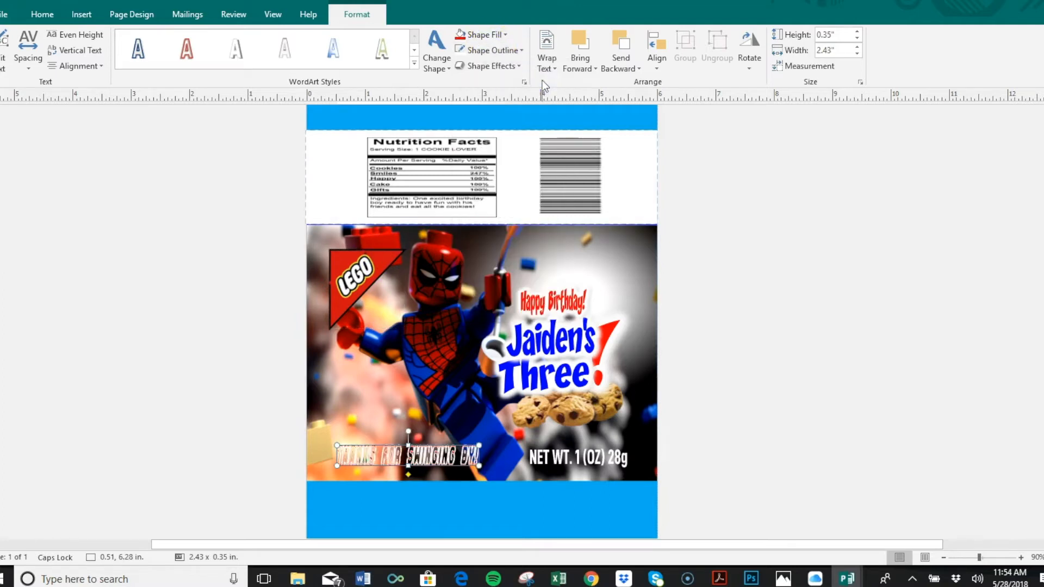
{"action": "left_click", "coordinate": [498, 49]}
{"action": "left_click", "coordinate": [492, 157]}
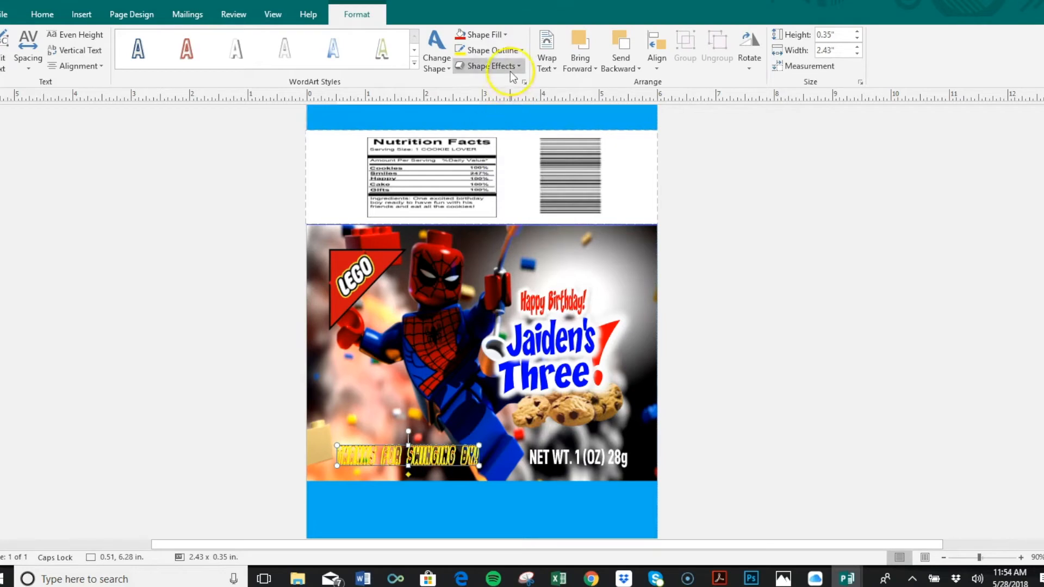
{"action": "left_click", "coordinate": [491, 66]}
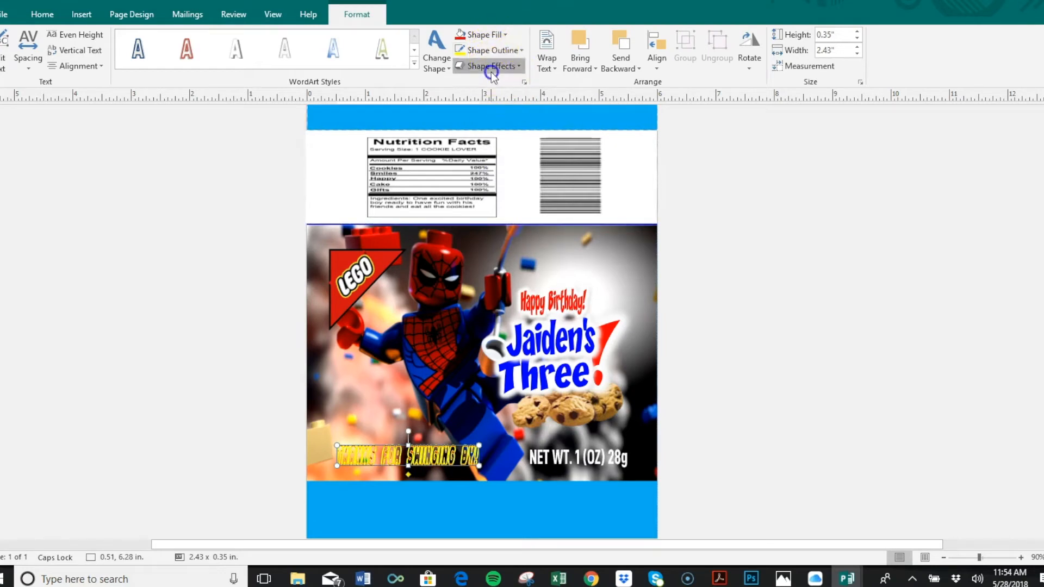
{"action": "left_click", "coordinate": [493, 71]}
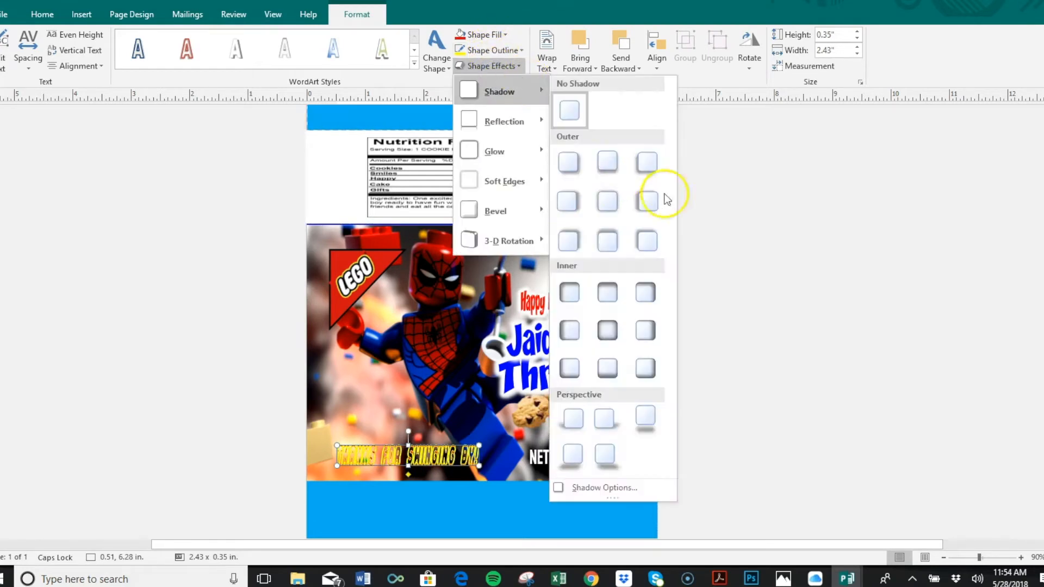
{"action": "left_click", "coordinate": [828, 275]}
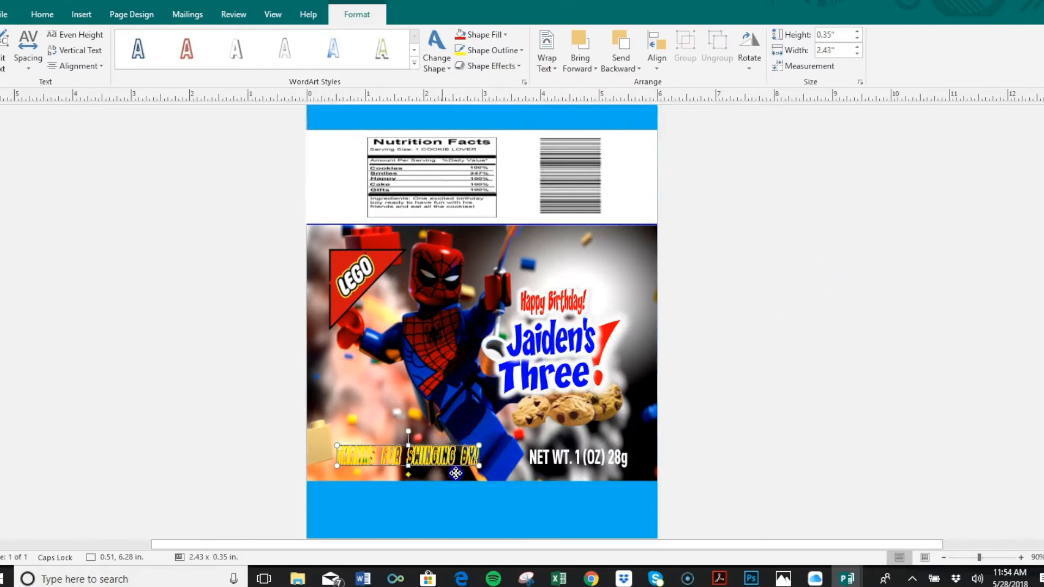
Move the "Thanks for swinging by!" WordArt onto the blue band below the picture and enlarge it to about 4.53 x 0.49 in
{"action": "left_click_drag", "start_coordinate": [458, 477], "coordinate": [468, 508]}
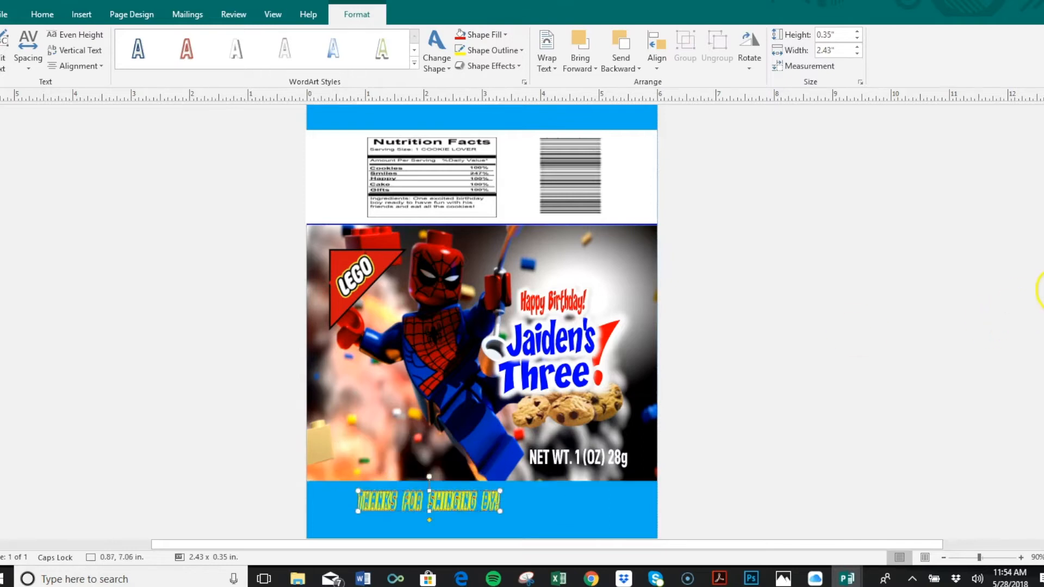
{"action": "scroll", "coordinate": [673, 225], "scroll_direction": "up", "scroll_amount": 3}
{"action": "scroll", "coordinate": [673, 225], "scroll_direction": "down", "scroll_amount": 2}
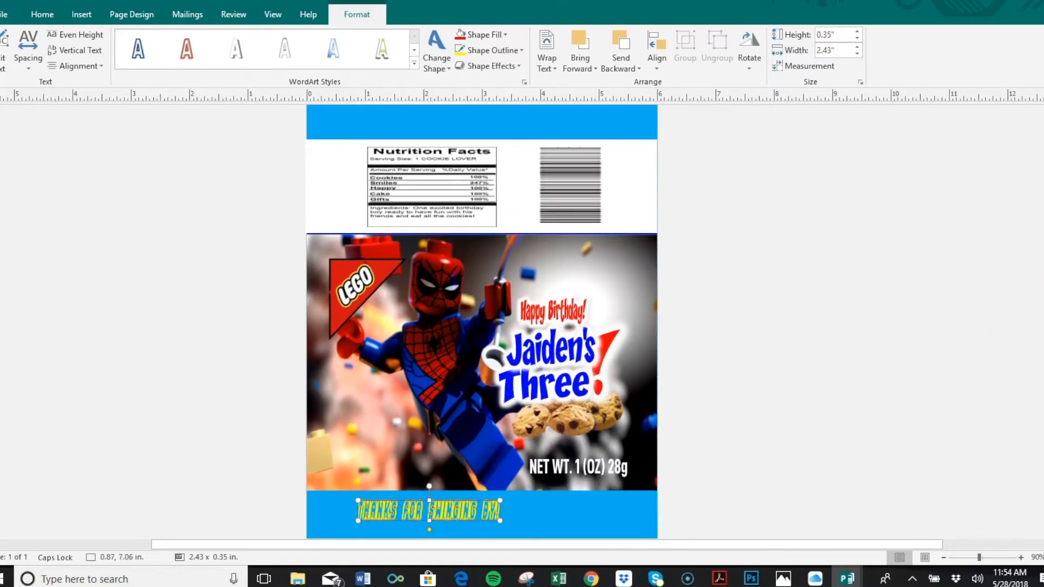
{"action": "left_click_drag", "start_coordinate": [1043, 235], "coordinate": [1043, 280]}
{"action": "left_click", "coordinate": [723, 338]}
{"action": "left_click", "coordinate": [466, 385]}
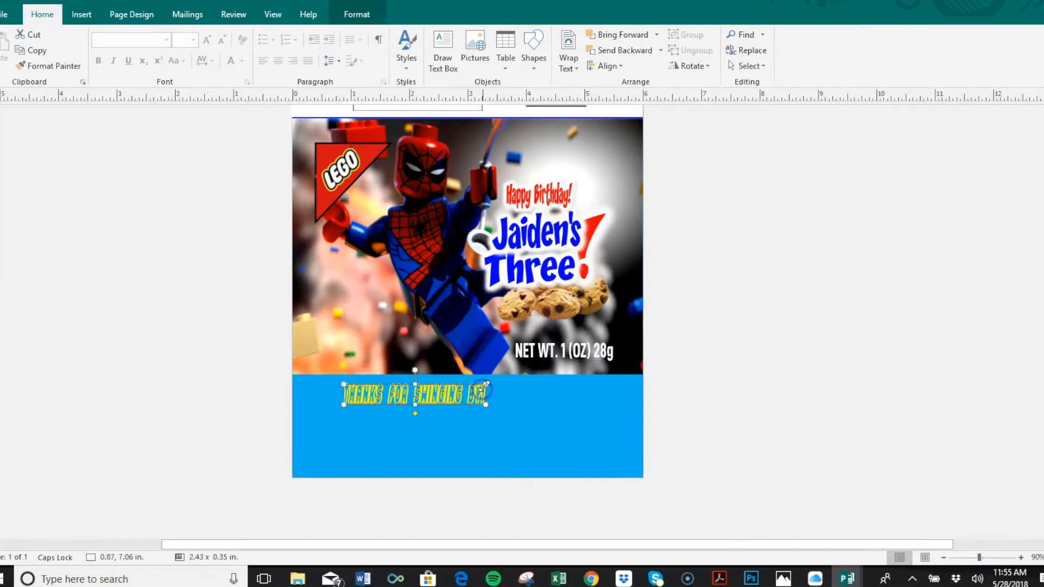
{"action": "left_click_drag", "start_coordinate": [544, 383], "coordinate": [608, 376]}
{"action": "left_click", "coordinate": [360, 395]}
{"action": "left_click_drag", "start_coordinate": [381, 397], "coordinate": [381, 406]}
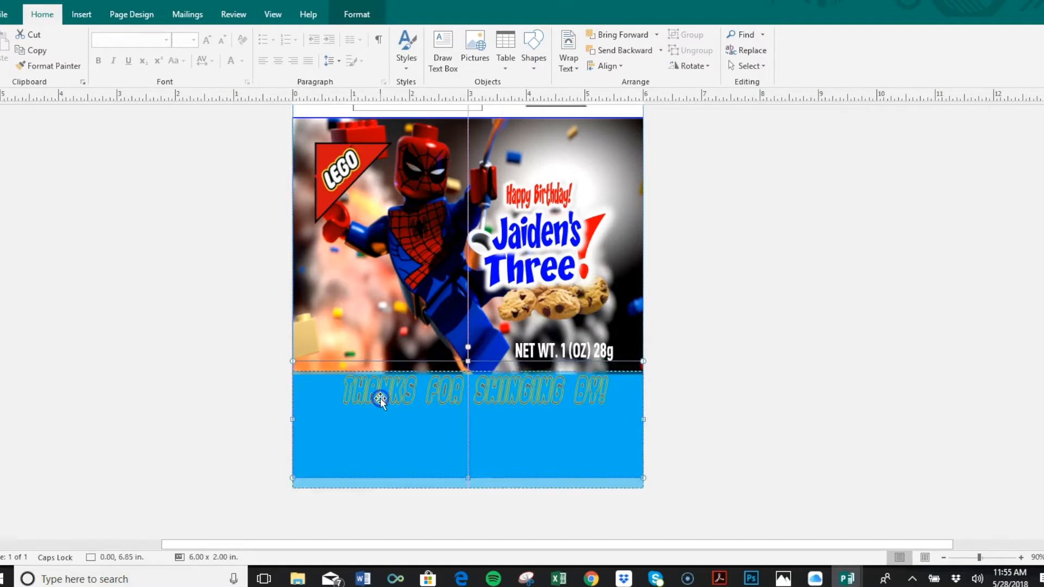
{"action": "left_click", "coordinate": [703, 347]}
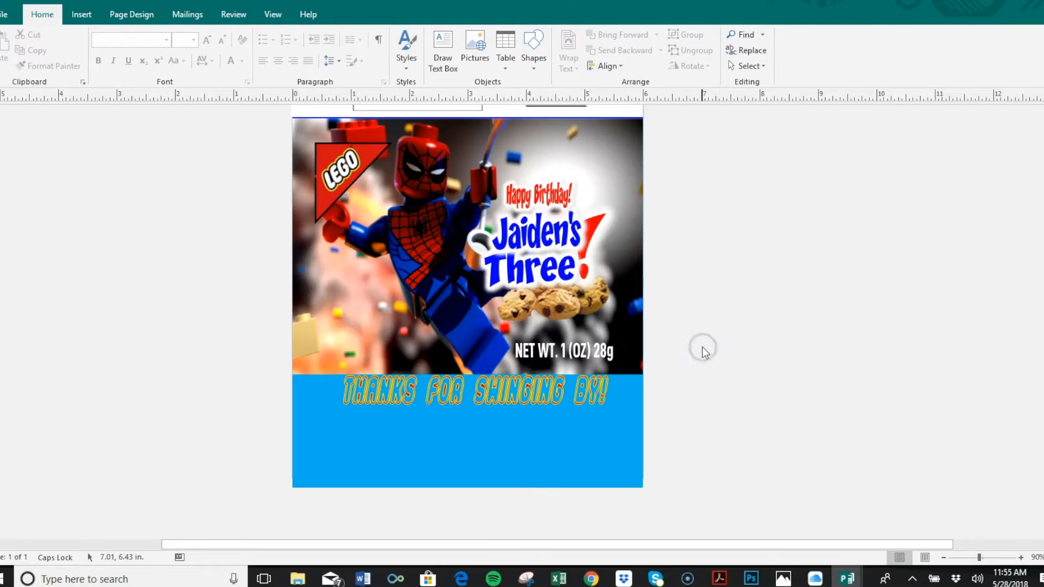
{"action": "key", "text": "ctrl+z"}
Move the "Thanks for swinging by!" WordArt slightly down on the blue band to about 7.06 in vertically
{"action": "left_click", "coordinate": [590, 386]}
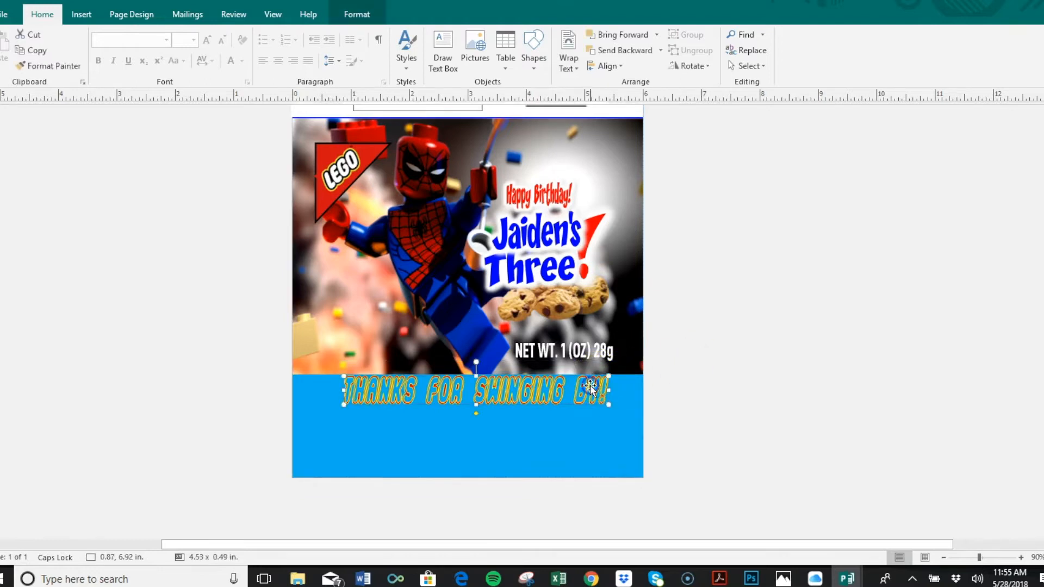
{"action": "left_click_drag", "start_coordinate": [586, 392], "coordinate": [586, 394]}
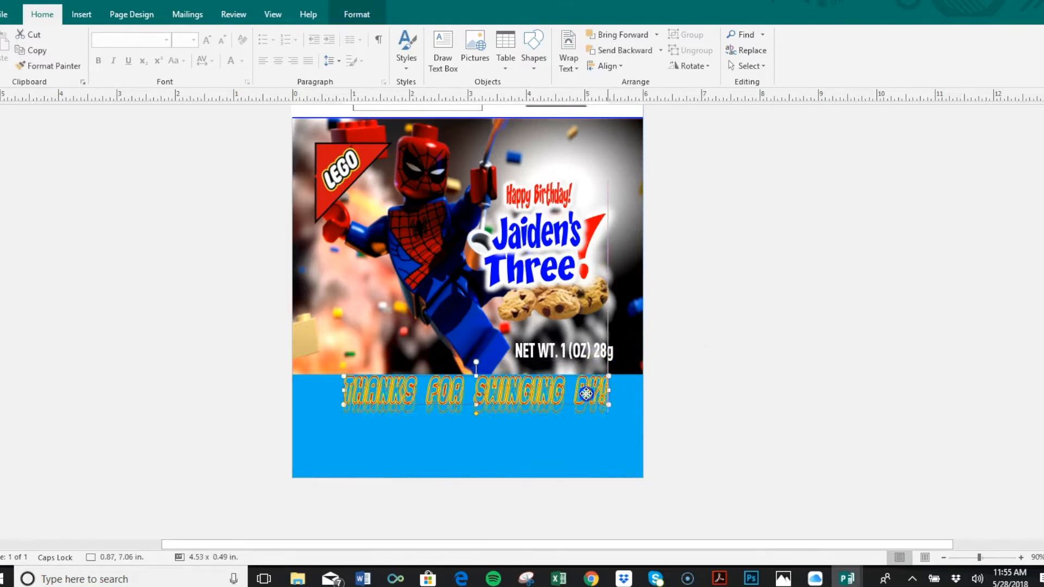
{"action": "left_click", "coordinate": [709, 384]}
Remove the yellow outline from the "Thanks for swinging by!" WordArt
{"action": "left_click", "coordinate": [514, 389]}
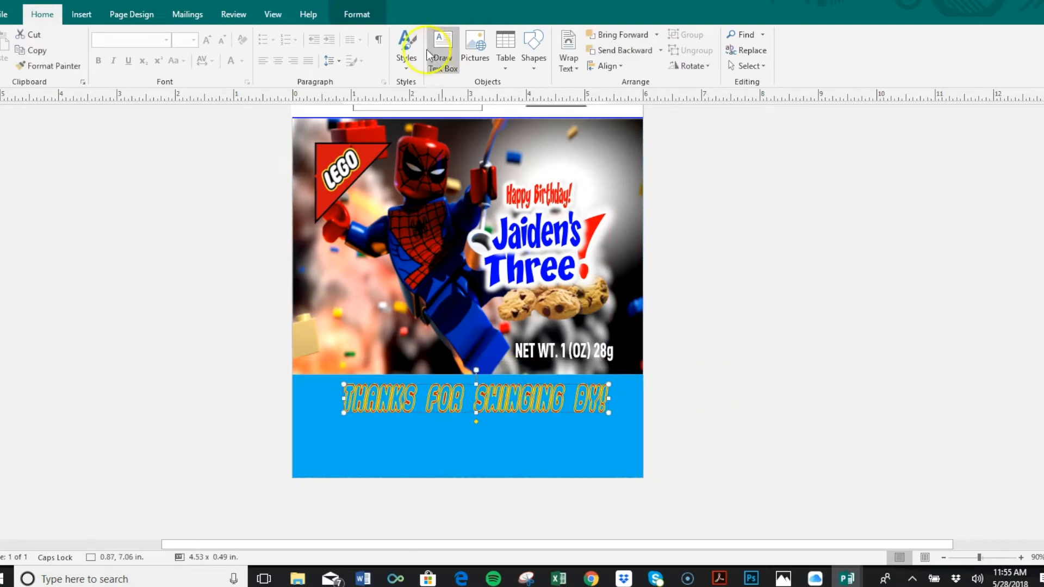
{"action": "left_click", "coordinate": [357, 14]}
{"action": "left_click", "coordinate": [486, 35]}
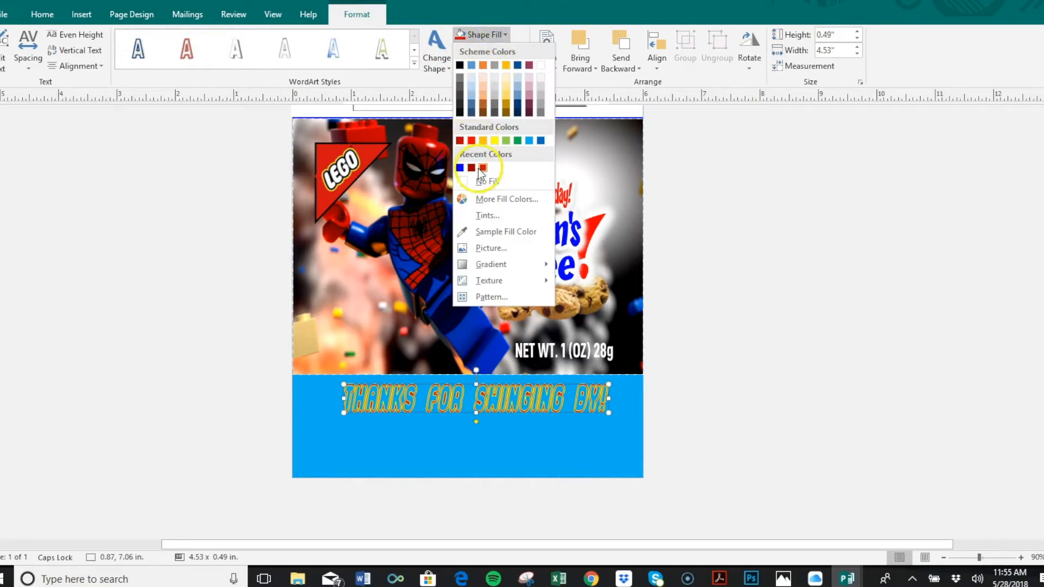
{"action": "left_click", "coordinate": [517, 25]}
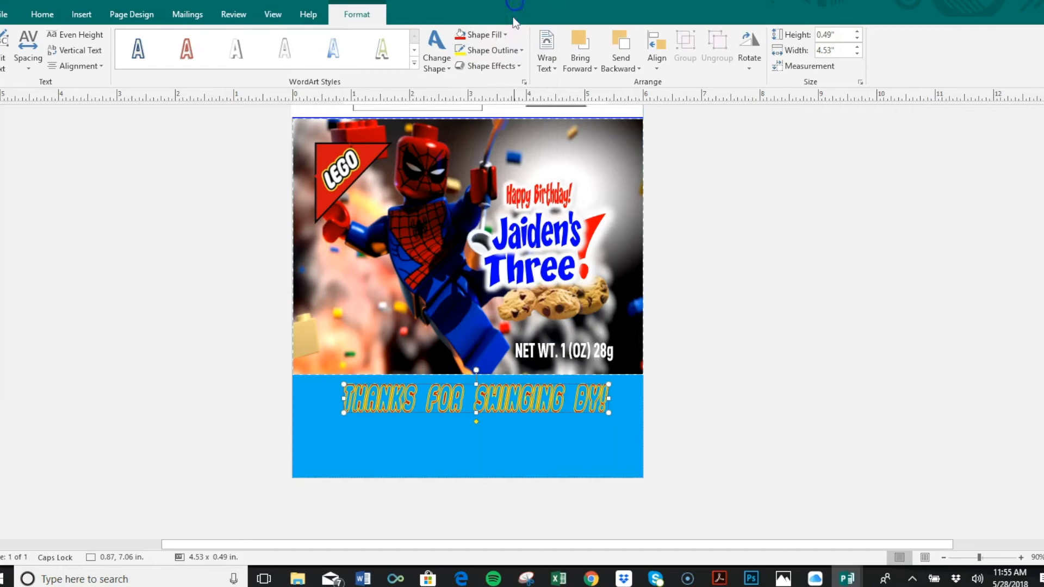
{"action": "left_click", "coordinate": [489, 50]}
{"action": "left_click", "coordinate": [483, 183]}
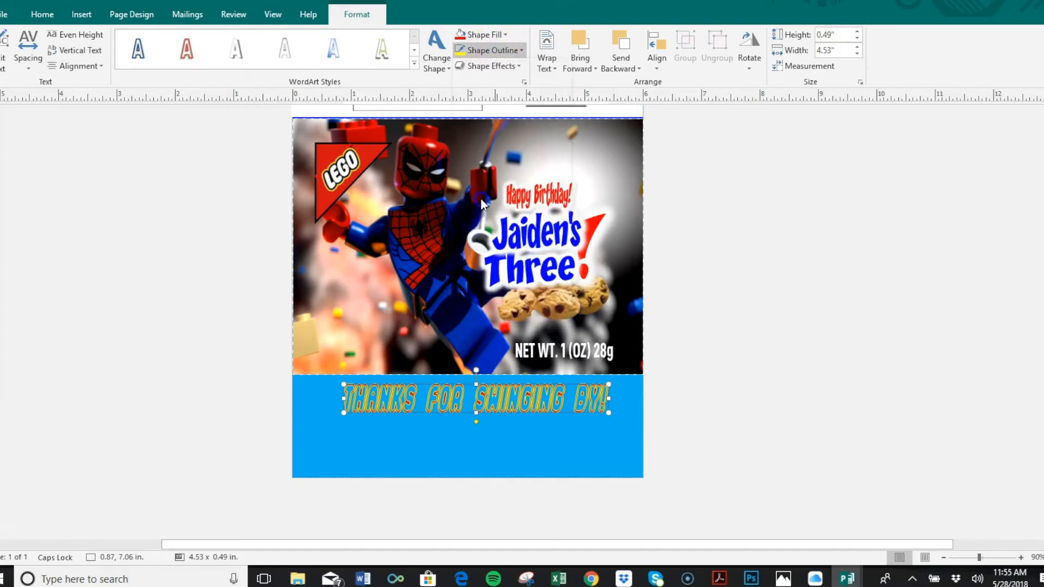
{"action": "left_click", "coordinate": [789, 263]}
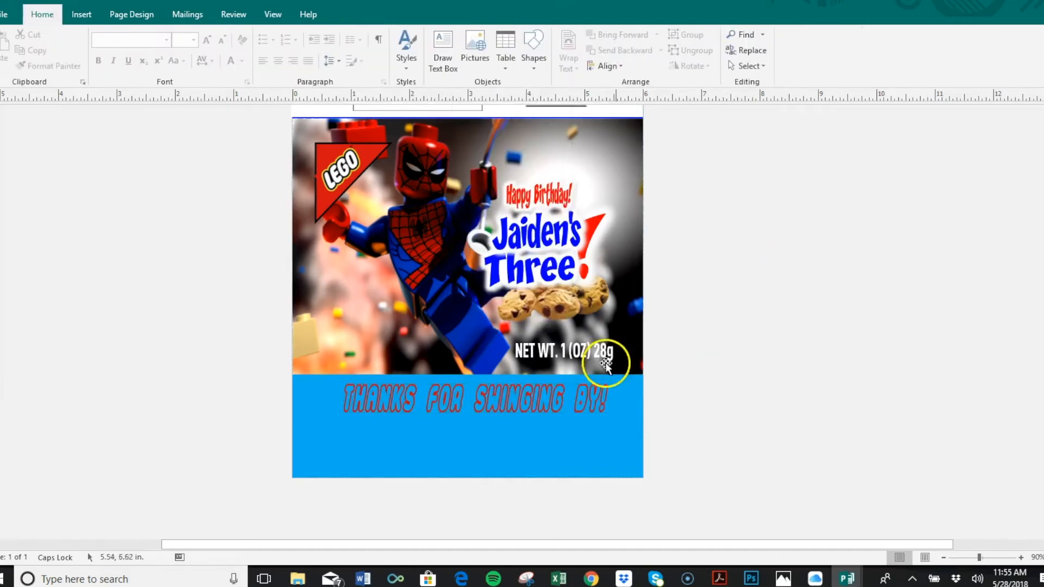
Fill the band behind the "Thanks for swinging by!" text with dark blue sampled from Spiderman's leg in the picture
{"action": "left_click", "coordinate": [625, 398]}
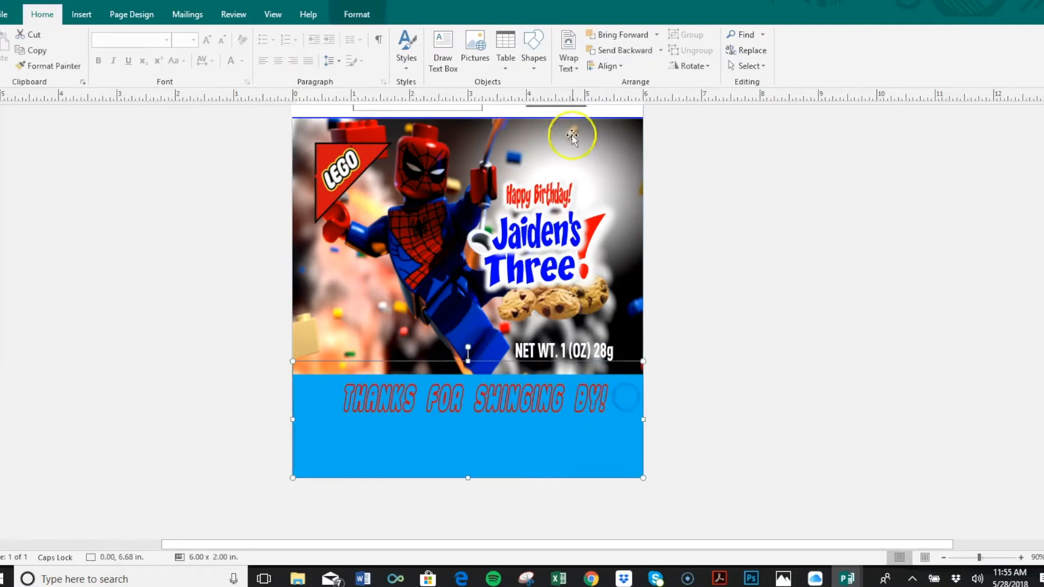
{"action": "left_click", "coordinate": [373, 15]}
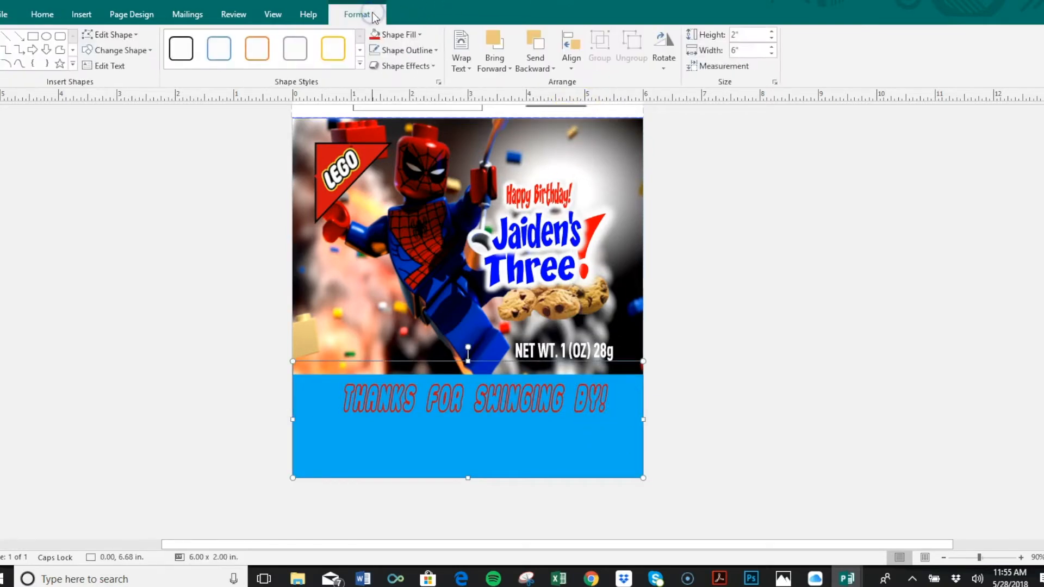
{"action": "left_click", "coordinate": [400, 35]}
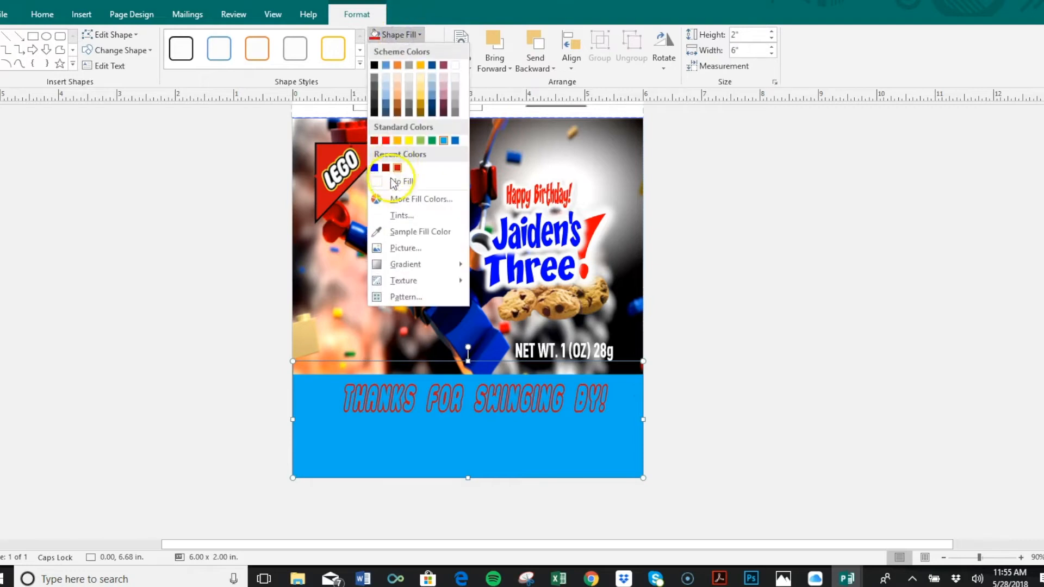
{"action": "left_click", "coordinate": [395, 234]}
{"action": "left_click", "coordinate": [471, 335]}
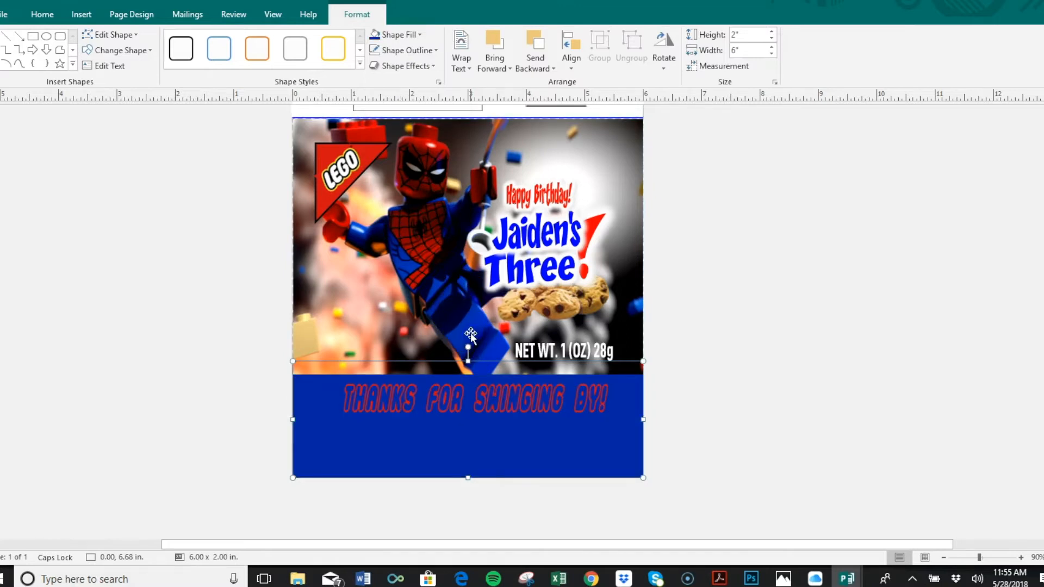
{"action": "left_click", "coordinate": [775, 282]}
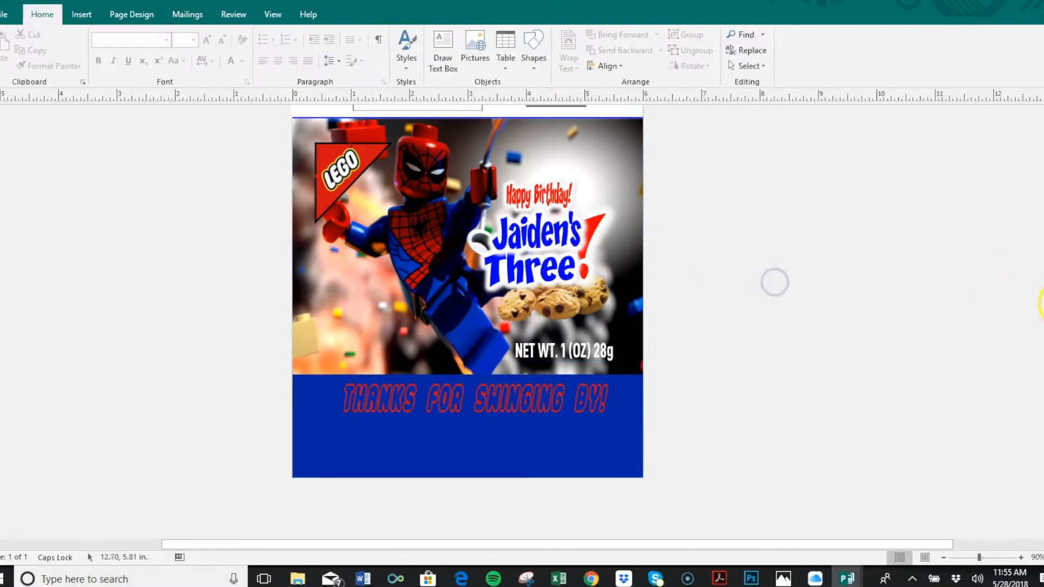
Recolour the light blue band above the nutrition facts with a recently used blue fill
{"action": "scroll", "coordinate": [665, 214], "scroll_direction": "up", "scroll_amount": 3}
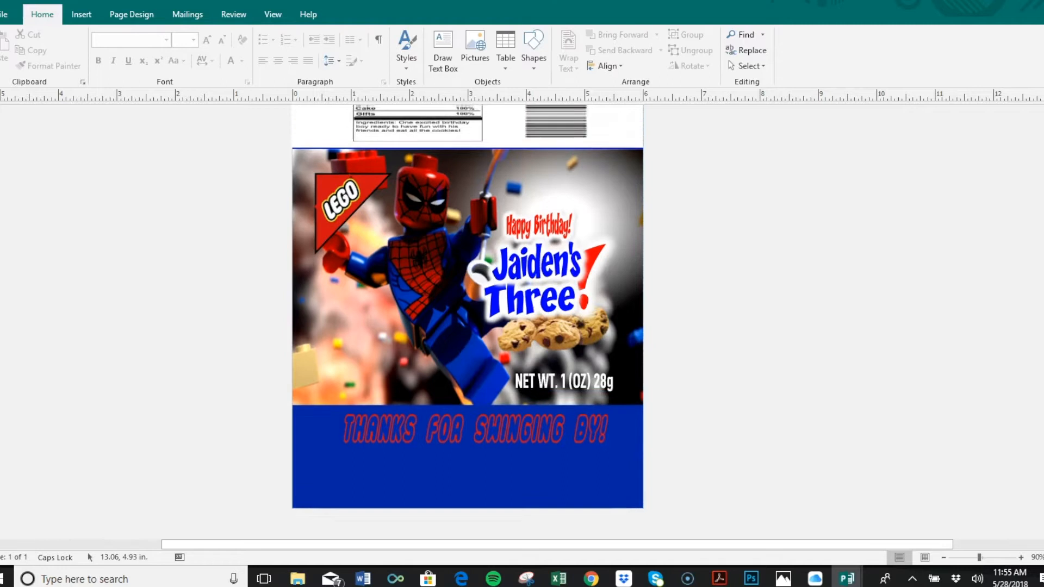
{"action": "left_click", "coordinate": [610, 142]}
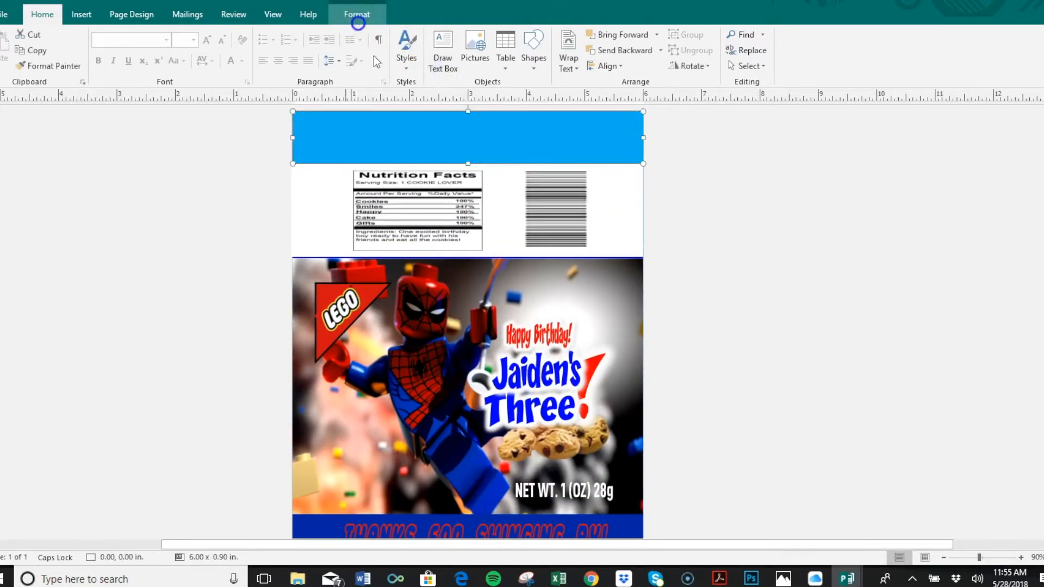
{"action": "left_click", "coordinate": [358, 23]}
{"action": "left_click", "coordinate": [401, 33]}
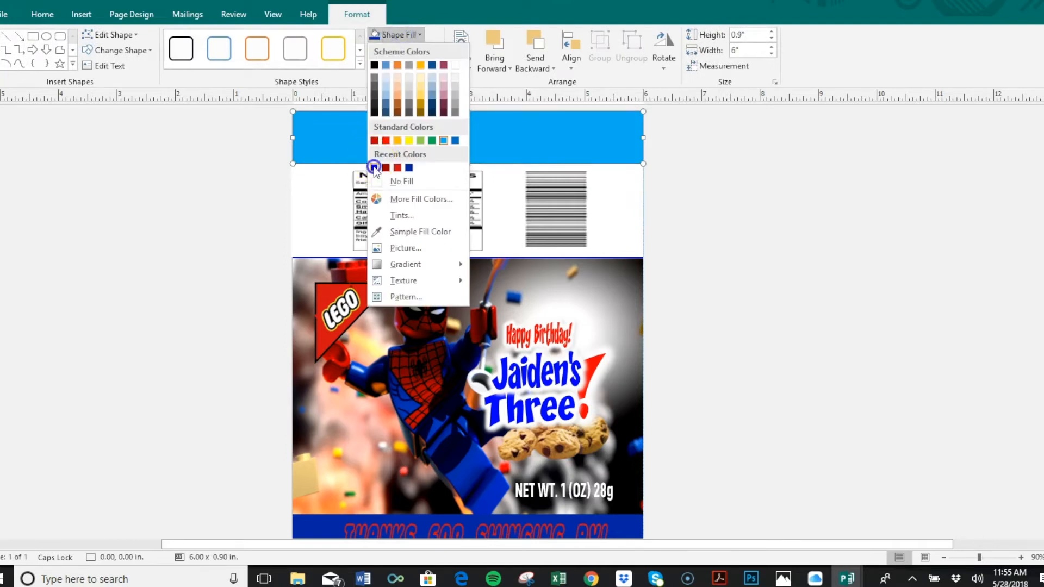
Fill the empty band at the top of the label with the first recently used colour, bright blue
{"action": "left_click", "coordinate": [374, 168]}
{"action": "left_click", "coordinate": [646, 202]}
Ungroup the nutrition facts and barcode from the white background band beneath the blue header
{"action": "double_click", "coordinate": [466, 202]}
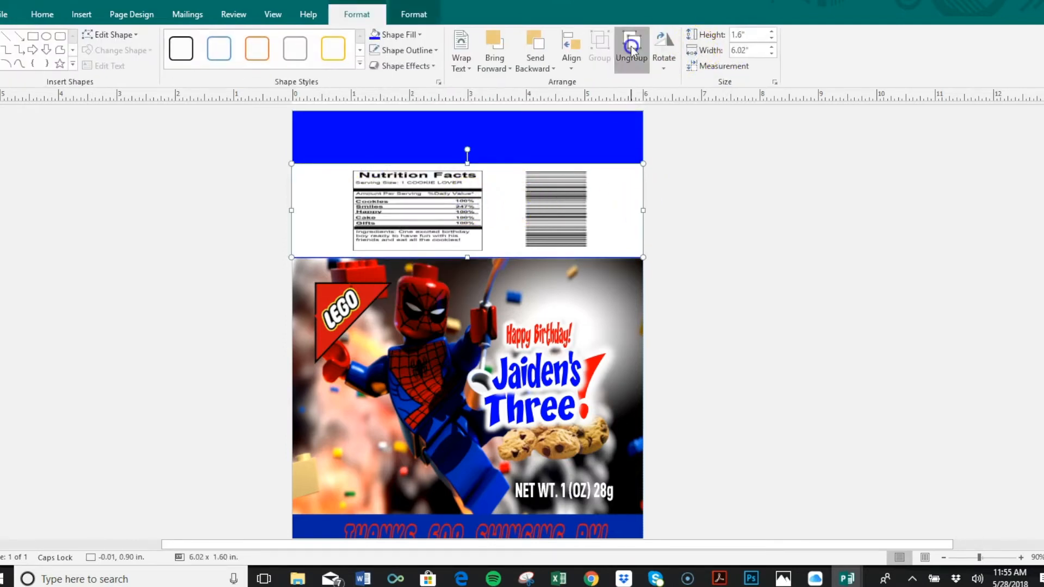
{"action": "left_click", "coordinate": [631, 48]}
{"action": "left_click", "coordinate": [570, 199]}
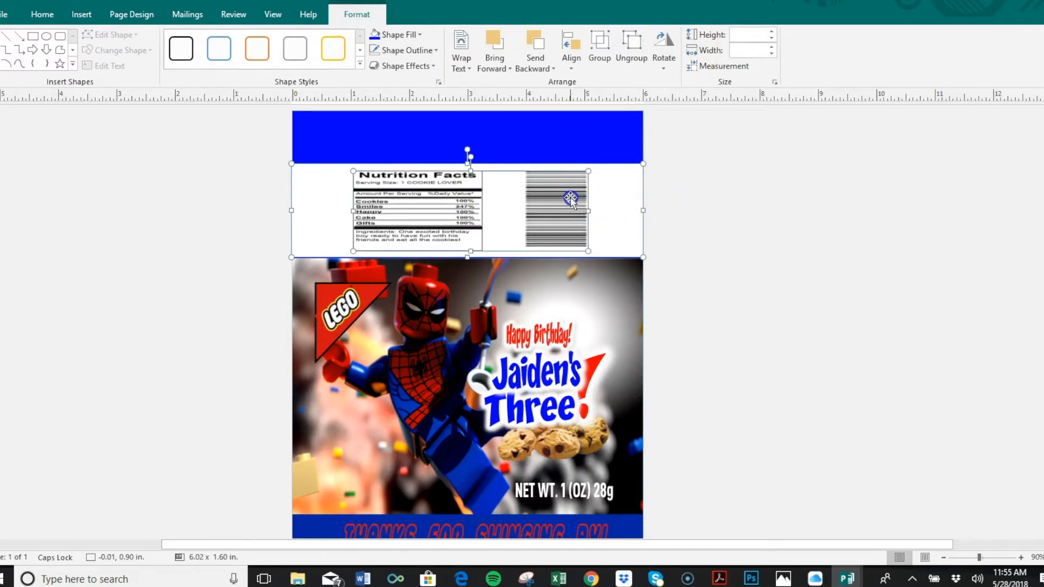
{"action": "left_click", "coordinate": [792, 199]}
{"action": "left_click", "coordinate": [477, 209]}
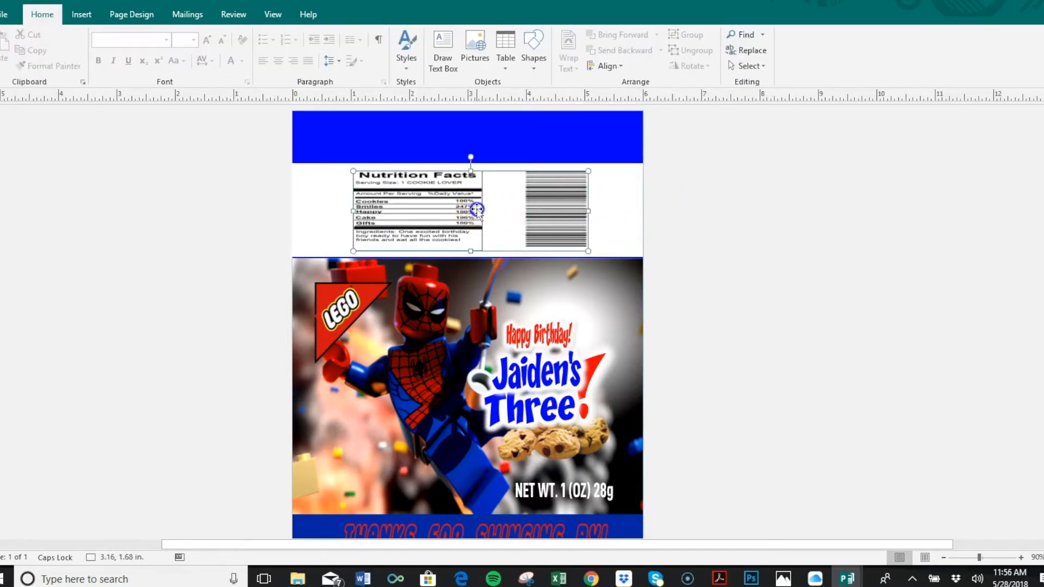
{"action": "left_click", "coordinate": [708, 221]}
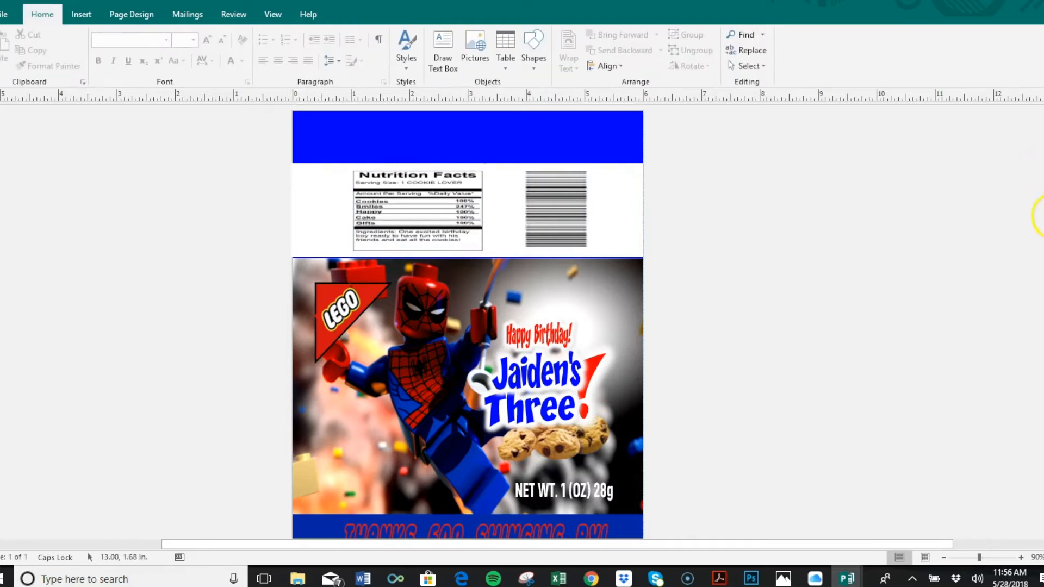
{"action": "scroll", "coordinate": [468, 327], "scroll_direction": "down", "scroll_amount": 3}
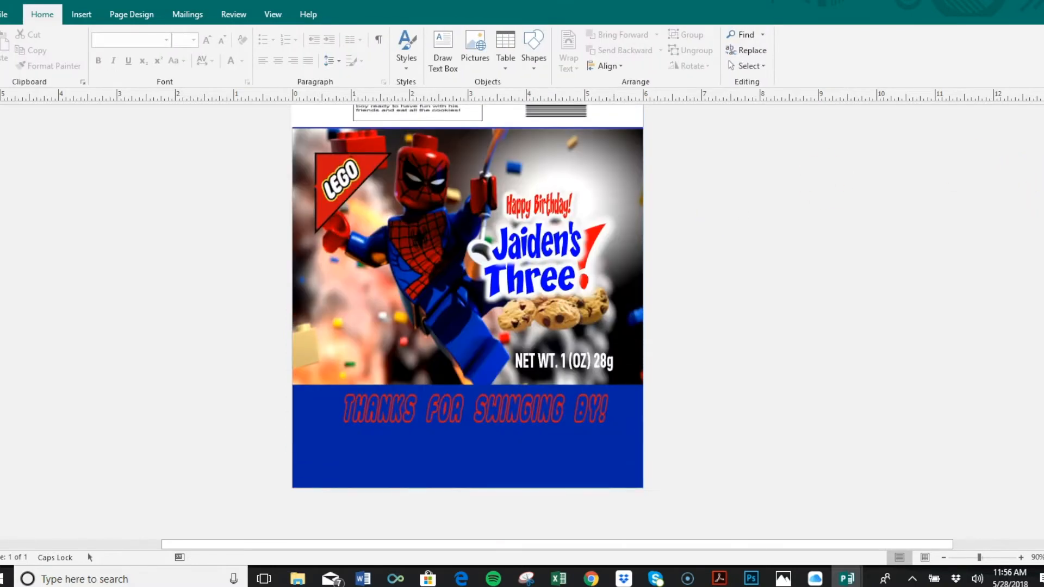
{"action": "left_click", "coordinate": [549, 181]}
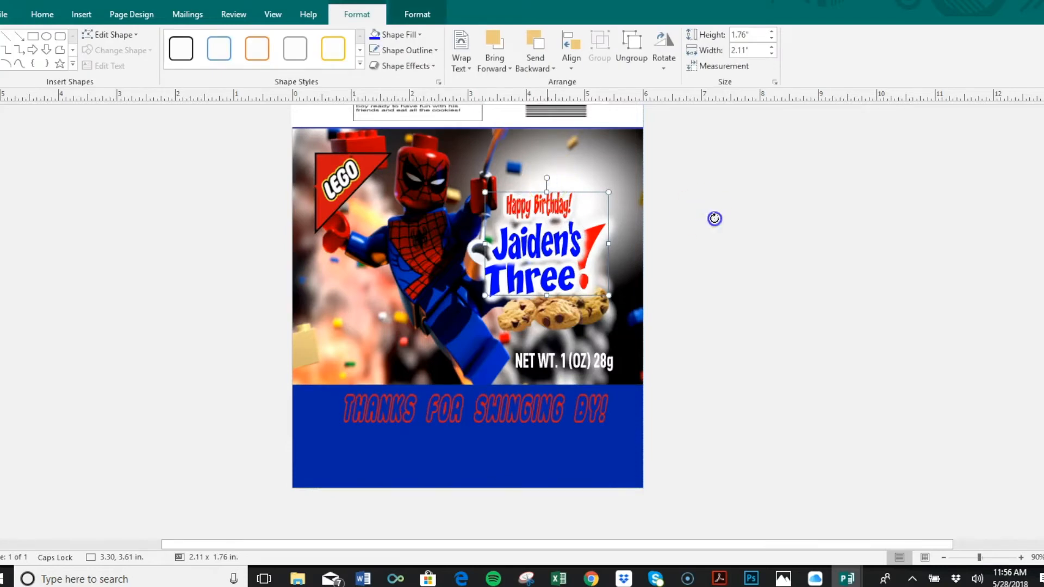
{"action": "left_click", "coordinate": [714, 219]}
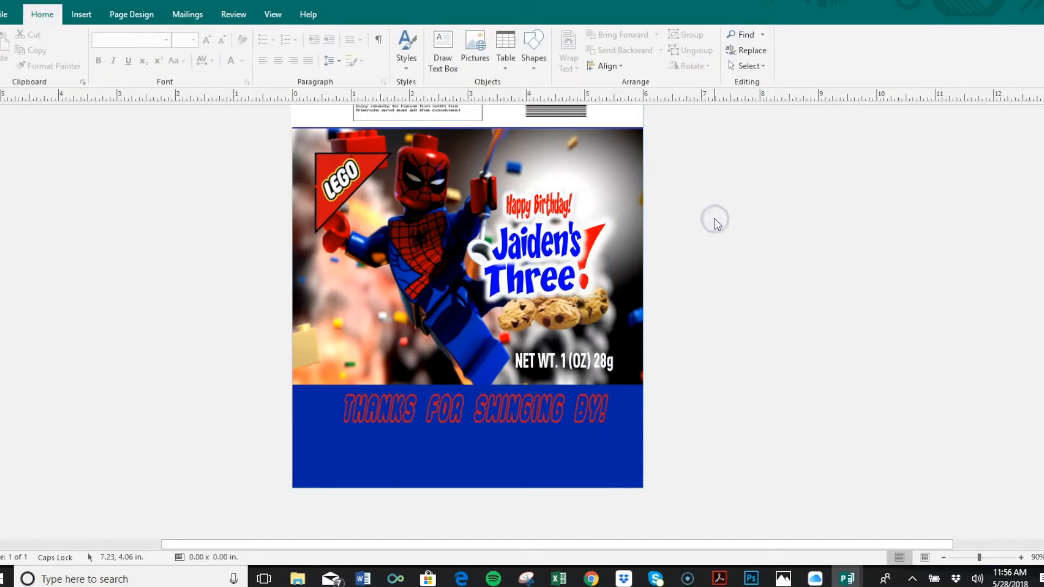
Save the publication in the MSU folder as a Publisher file named Spiderman mini choc chip cookies
{"action": "left_click", "coordinate": [5, 16]}
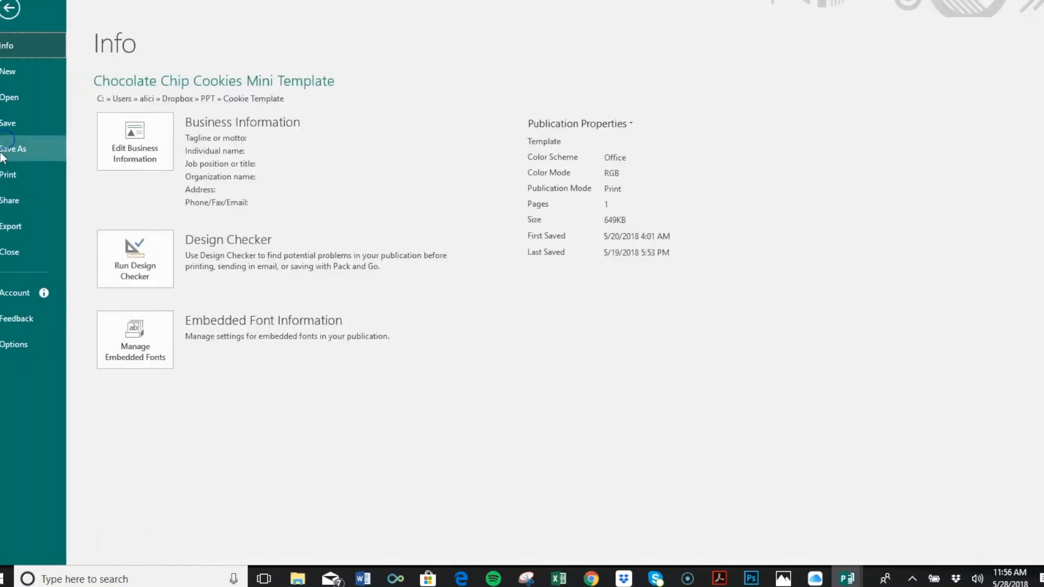
{"action": "left_click", "coordinate": [2, 154]}
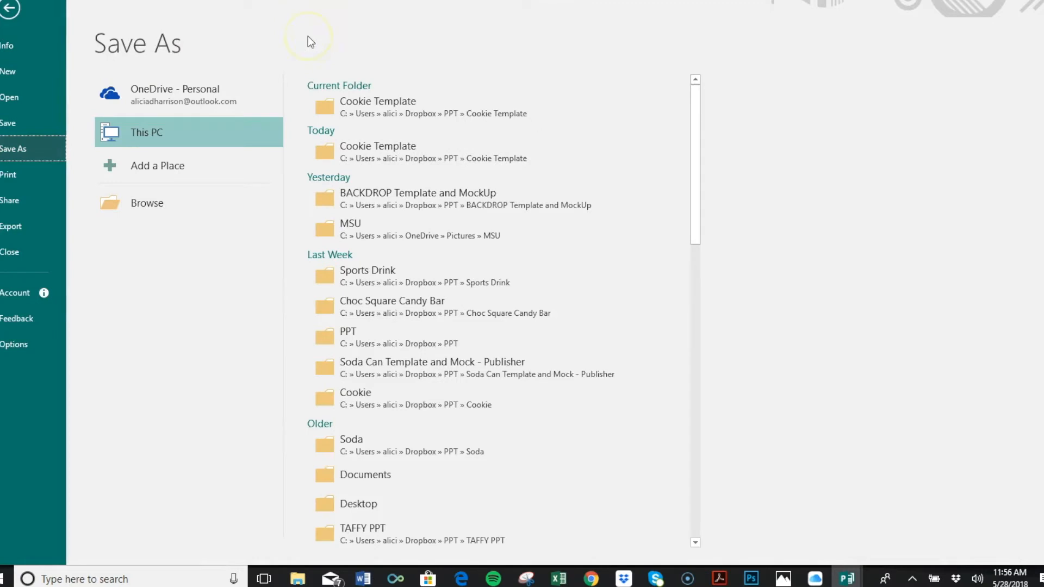
{"action": "left_click", "coordinate": [355, 227]}
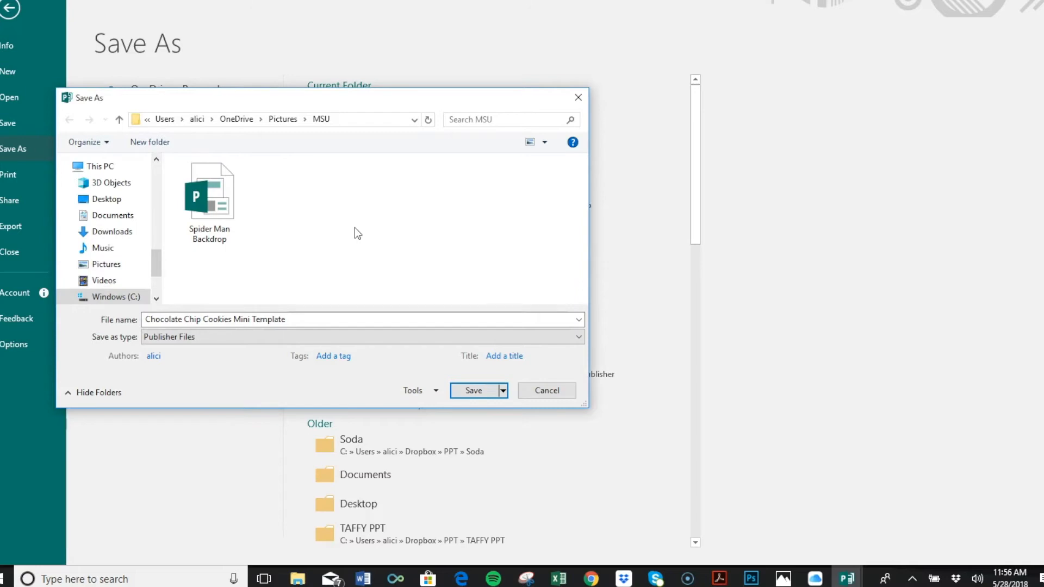
{"action": "left_click", "coordinate": [305, 321]}
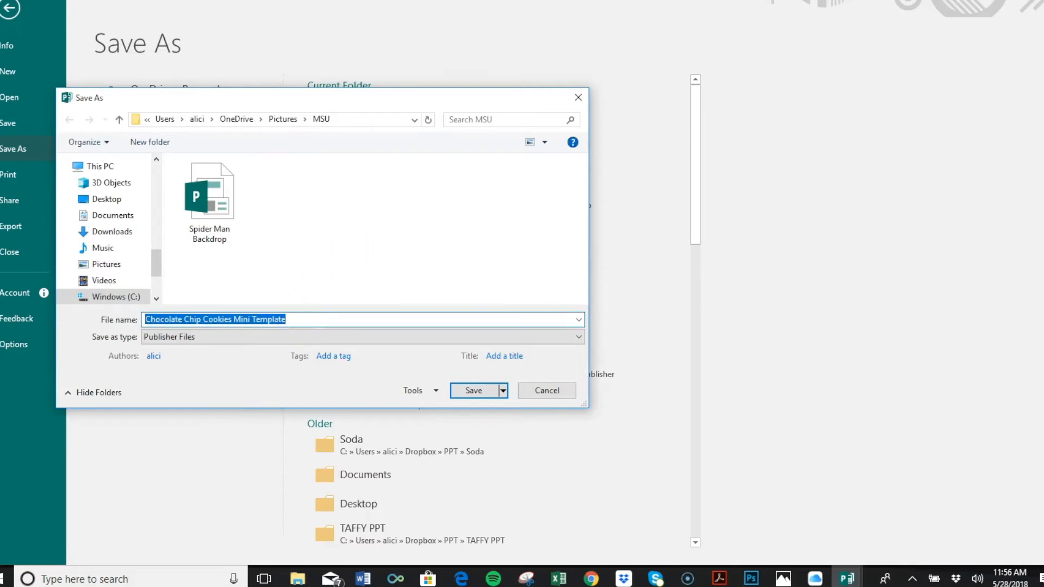
{"action": "type", "text": "sPIDER"}
{"action": "key", "text": "BackSpace"}
{"action": "key", "text": "BackSpace"}
{"action": "key", "text": "BackSpace"}
{"action": "key", "text": "BackSpace"}
{"action": "type", "text": "Spiderman mini choc chip cookies"}
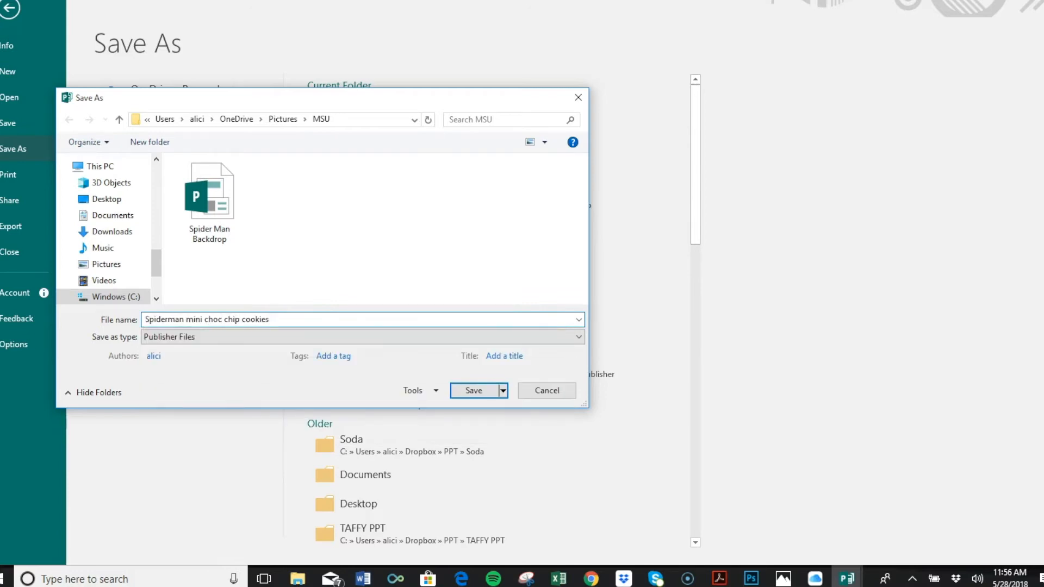
{"action": "left_click", "coordinate": [472, 386]}
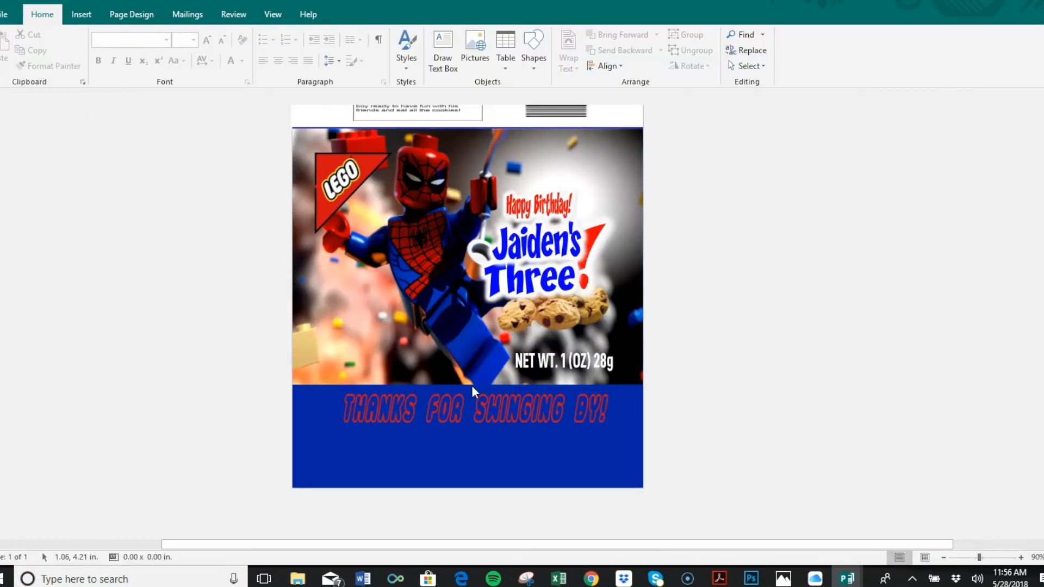
Start saving another copy of the finished label in the MSU folder
{"action": "left_click_drag", "start_coordinate": [1043, 200], "coordinate": [1043, 160]}
{"action": "left_click_drag", "start_coordinate": [1043, 272], "coordinate": [1043, 301]}
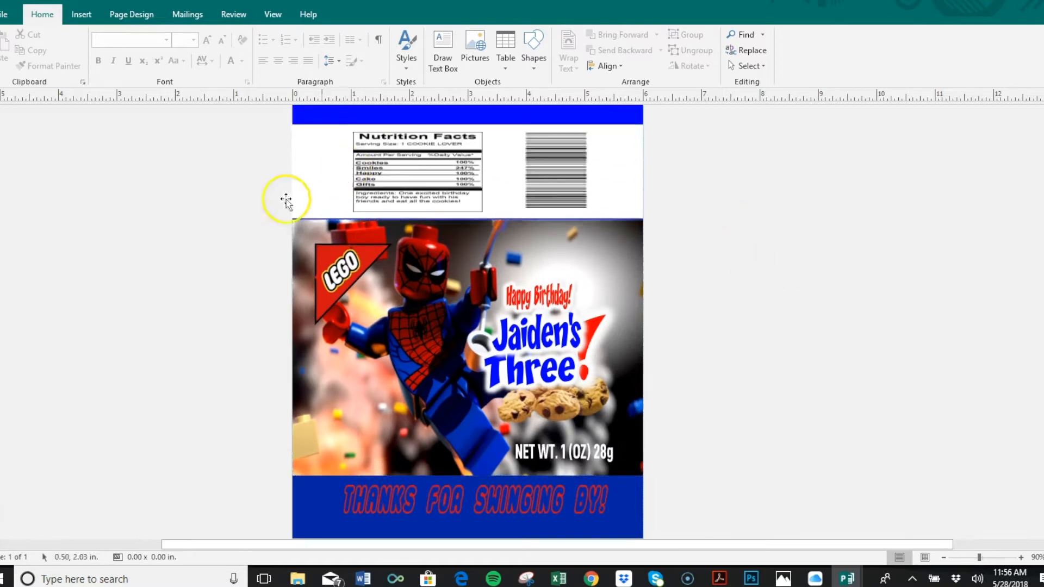
{"action": "left_click", "coordinate": [5, 15]}
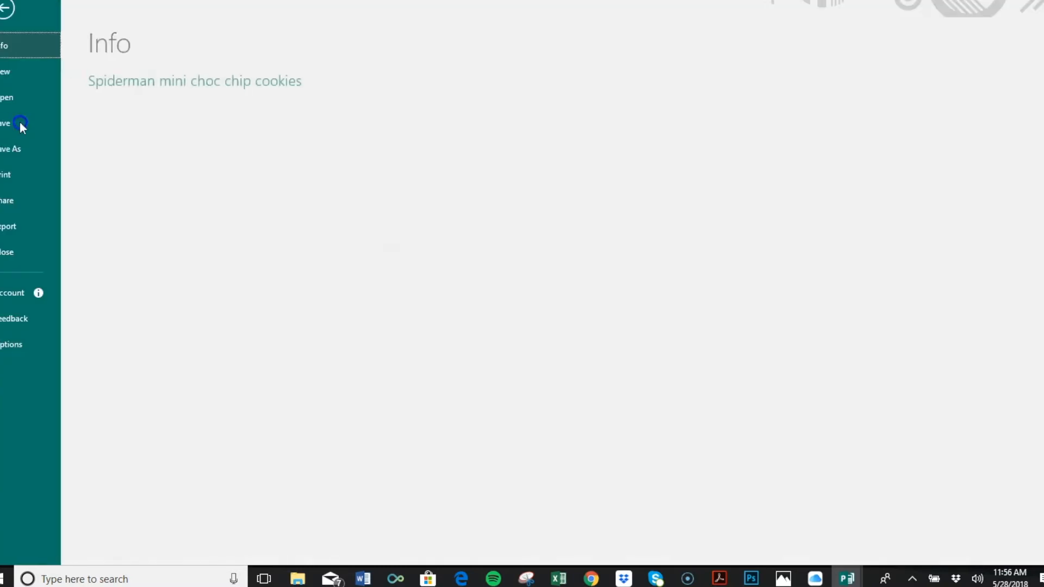
{"action": "left_click", "coordinate": [13, 148]}
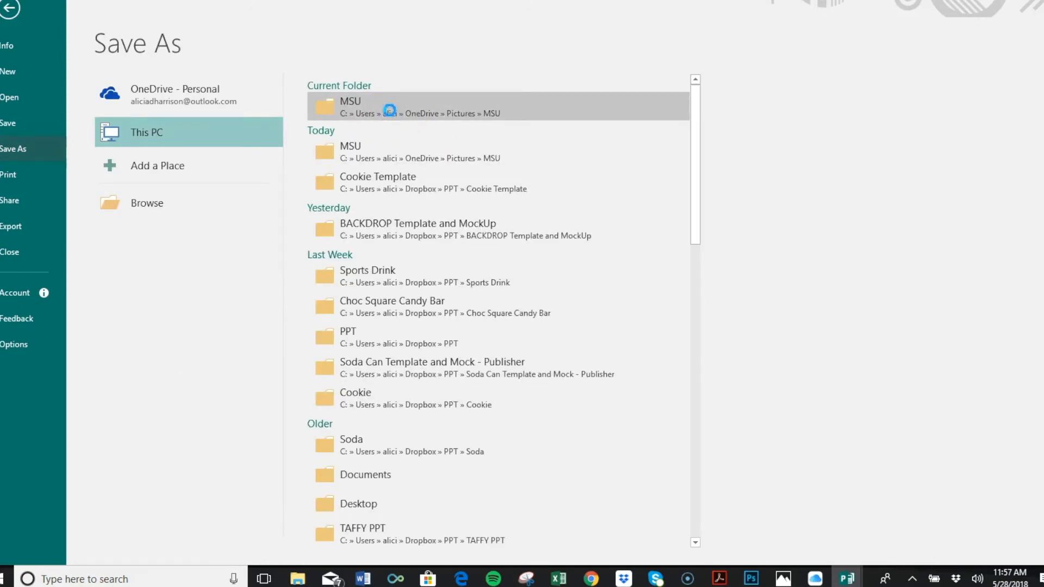
{"action": "left_click", "coordinate": [390, 111]}
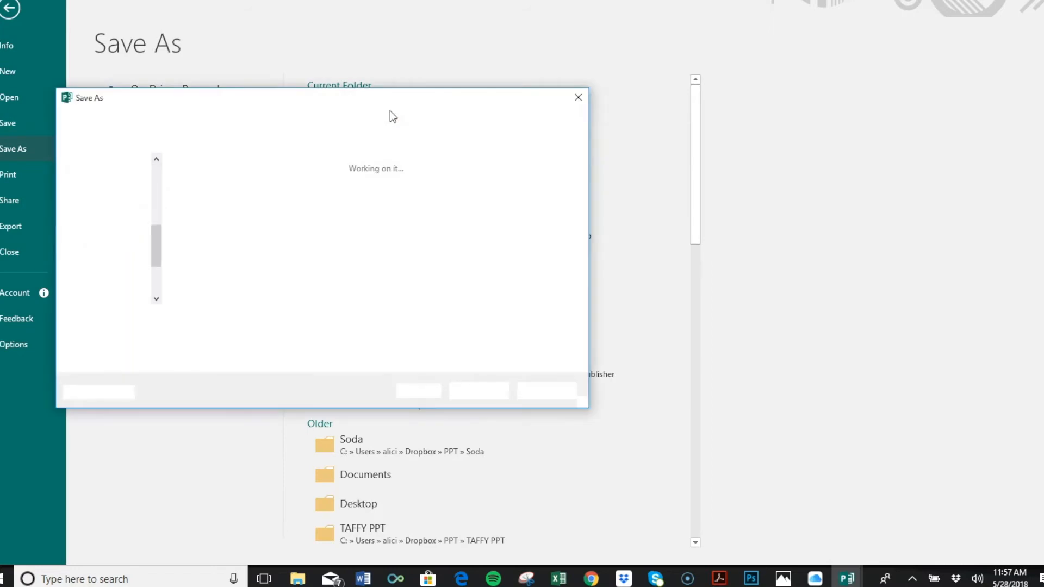
{"action": "left_click", "coordinate": [163, 340]}
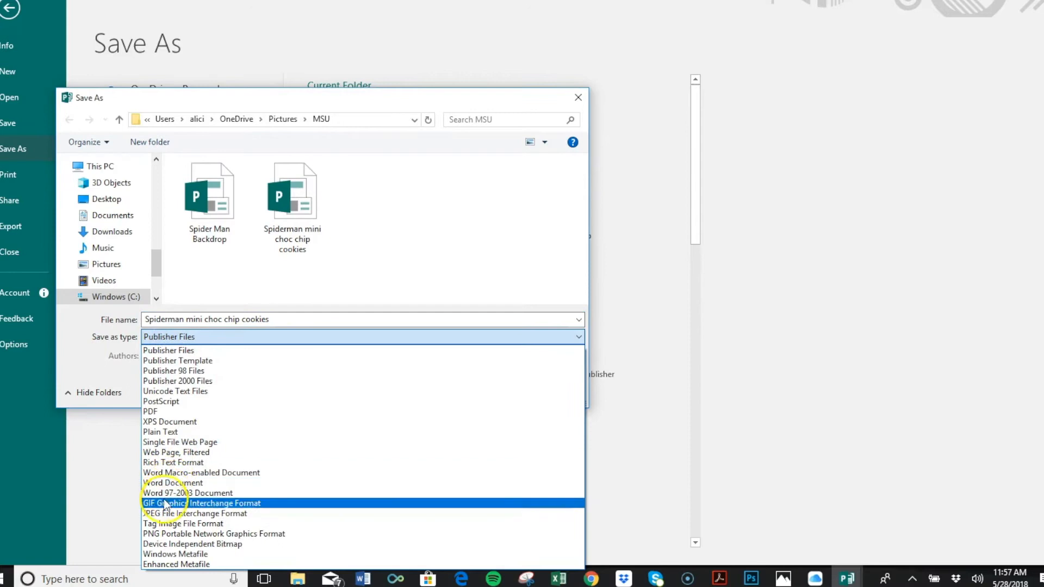
{"action": "left_click", "coordinate": [161, 513]}
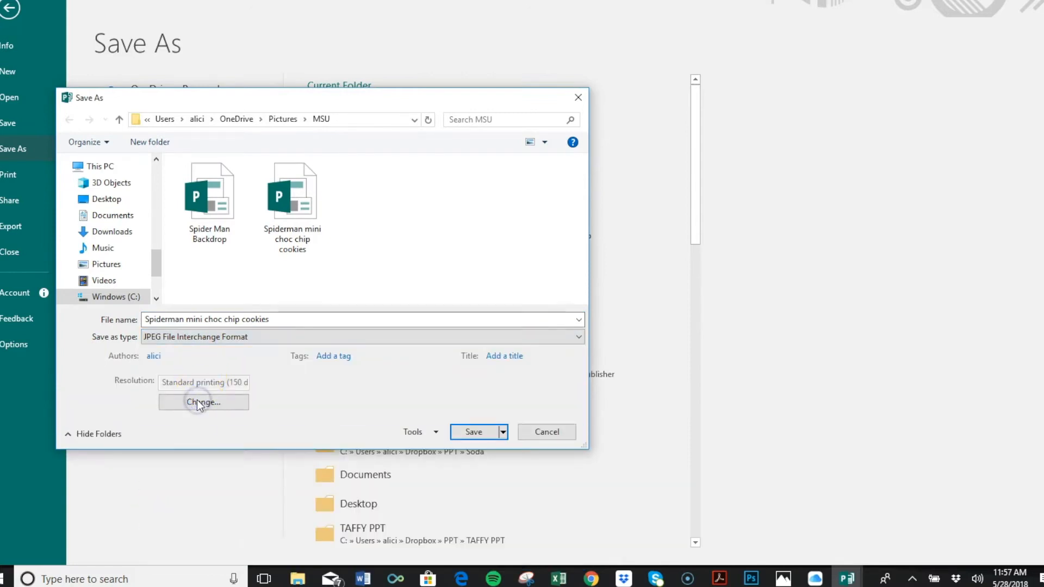
{"action": "left_click", "coordinate": [197, 403]}
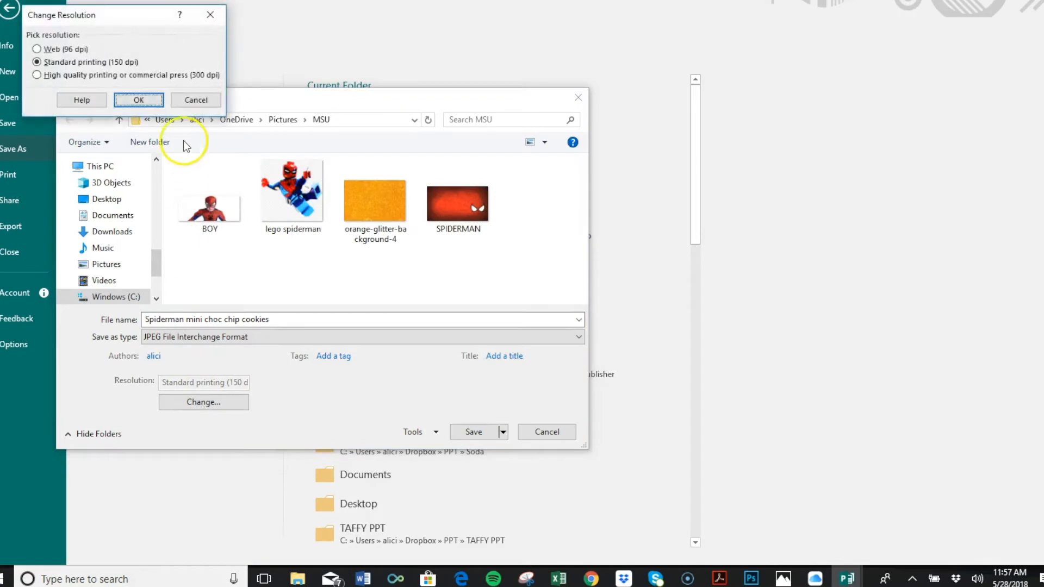
{"action": "left_click", "coordinate": [182, 102]}
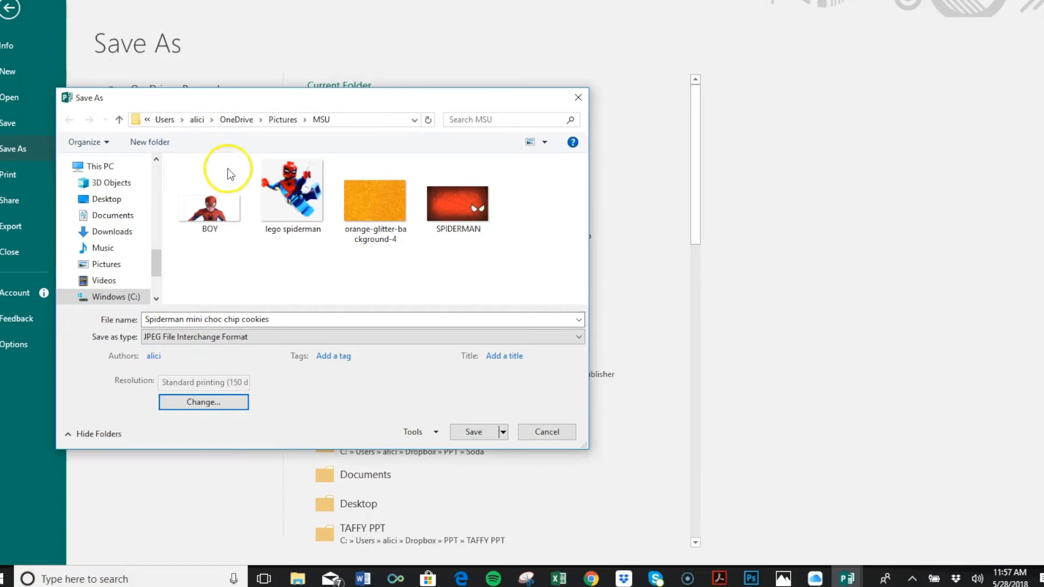
Save the copy in PNG Portable Network Graphics Format under the name Spiderman mini choc chip cookies
{"action": "left_click", "coordinate": [223, 336]}
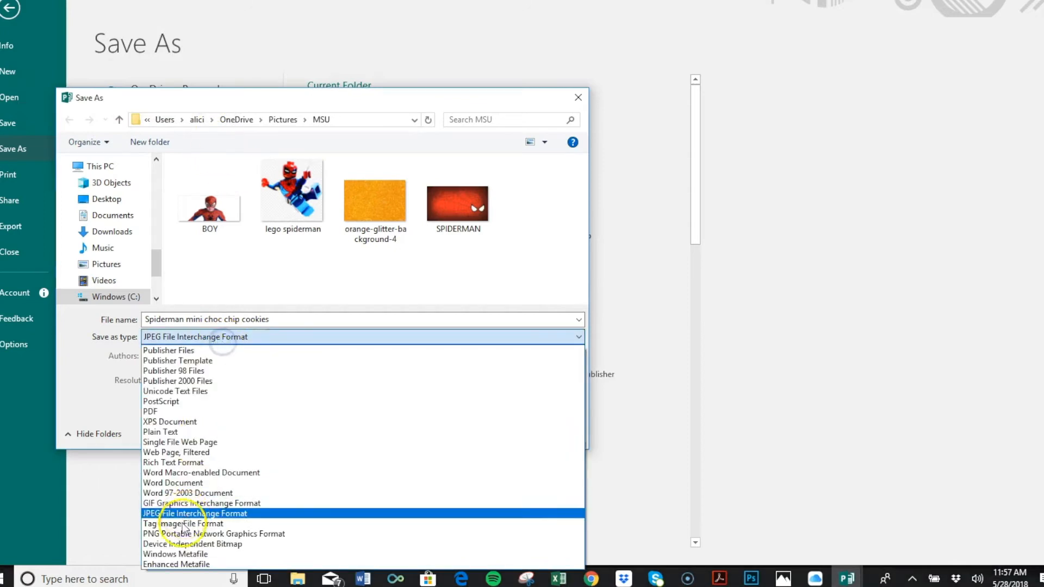
{"action": "left_click", "coordinate": [184, 533]}
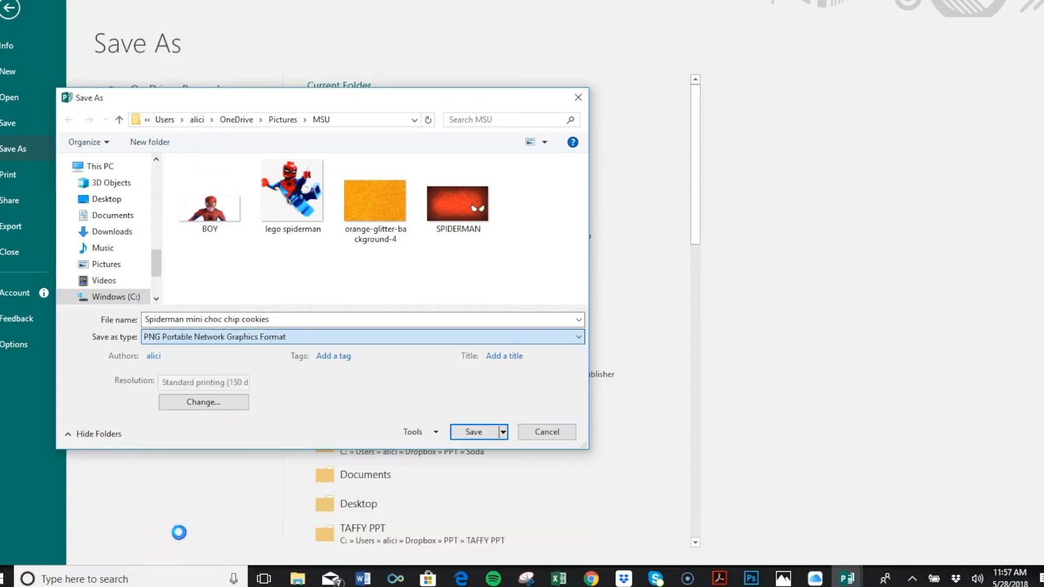
{"action": "left_click", "coordinate": [471, 428]}
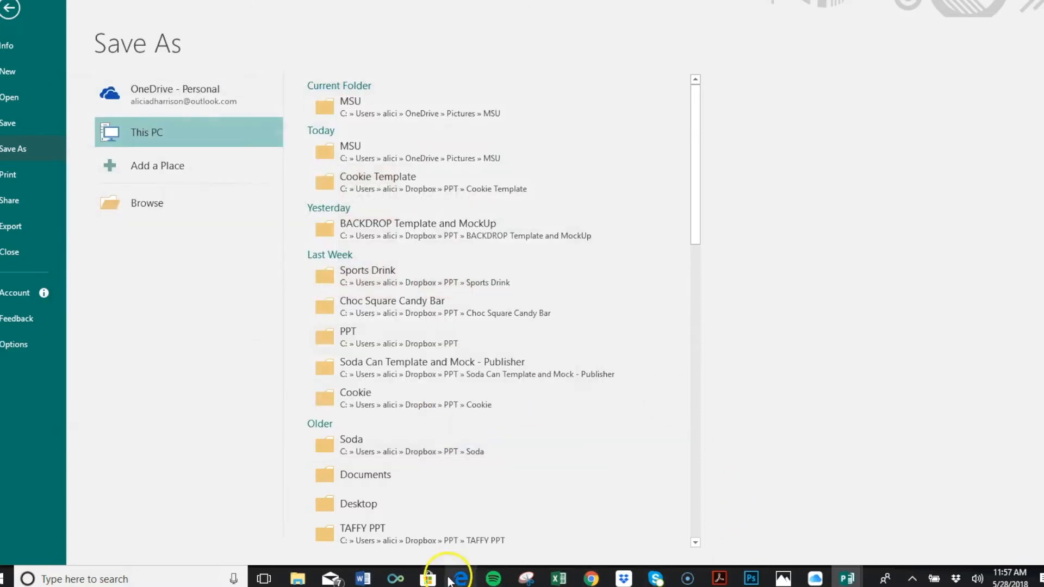
Switch to File Explorer and open the PPT folder in Dropbox, ready for a search
{"action": "left_click", "coordinate": [300, 579]}
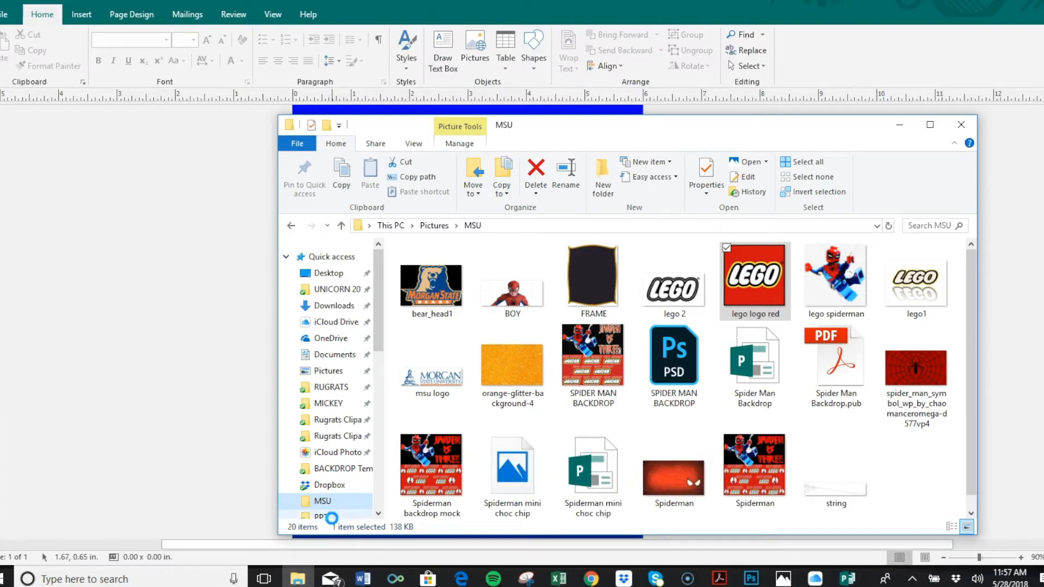
{"action": "left_click", "coordinate": [331, 516]}
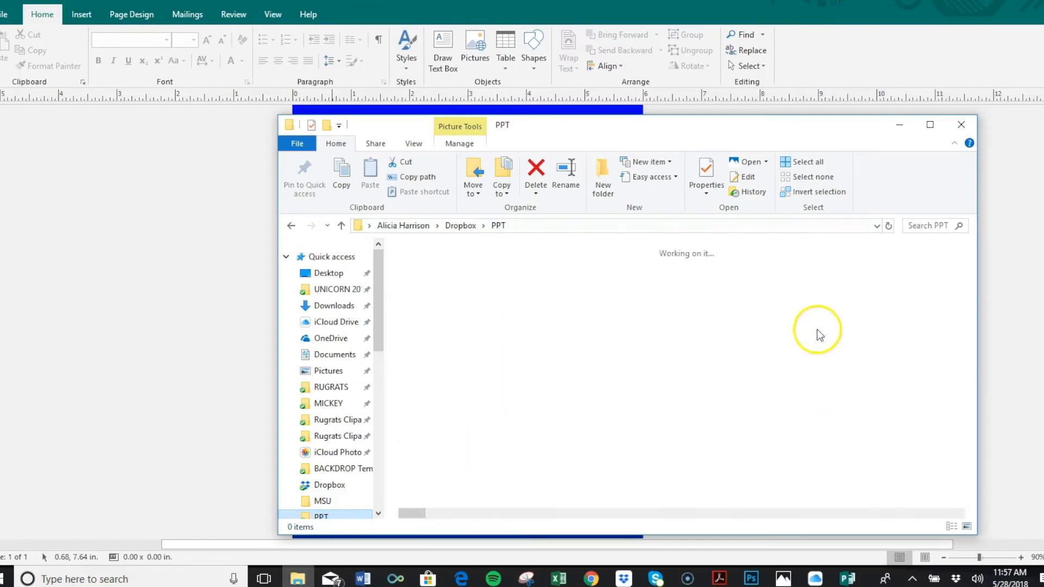
{"action": "left_click", "coordinate": [930, 225]}
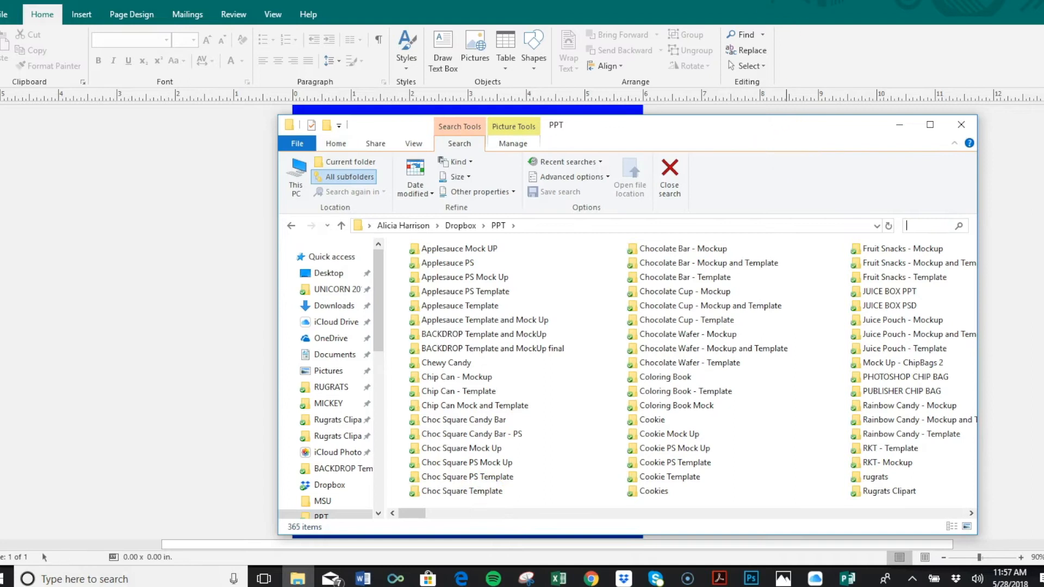
{"action": "key", "text": "alt+Tab"}
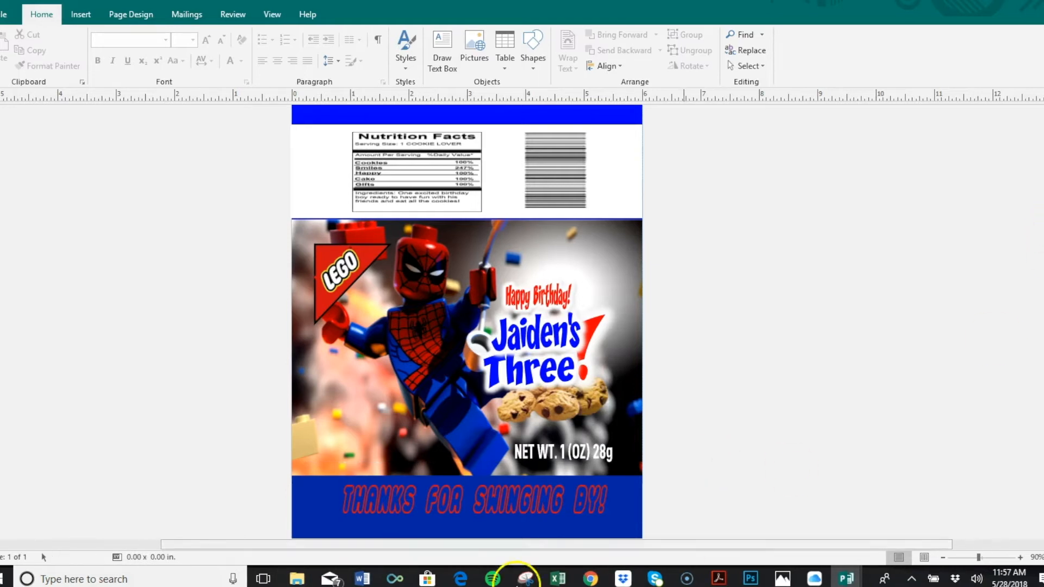
{"action": "left_click", "coordinate": [297, 578]}
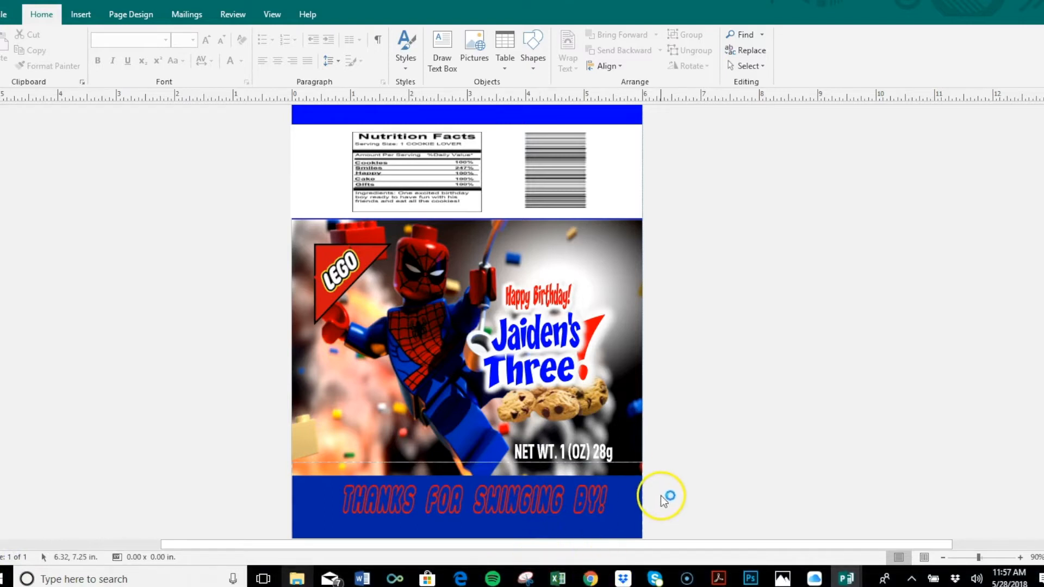
Switch to Chrome and search Google for "chips ahoy logo png"
{"action": "left_click", "coordinate": [590, 579]}
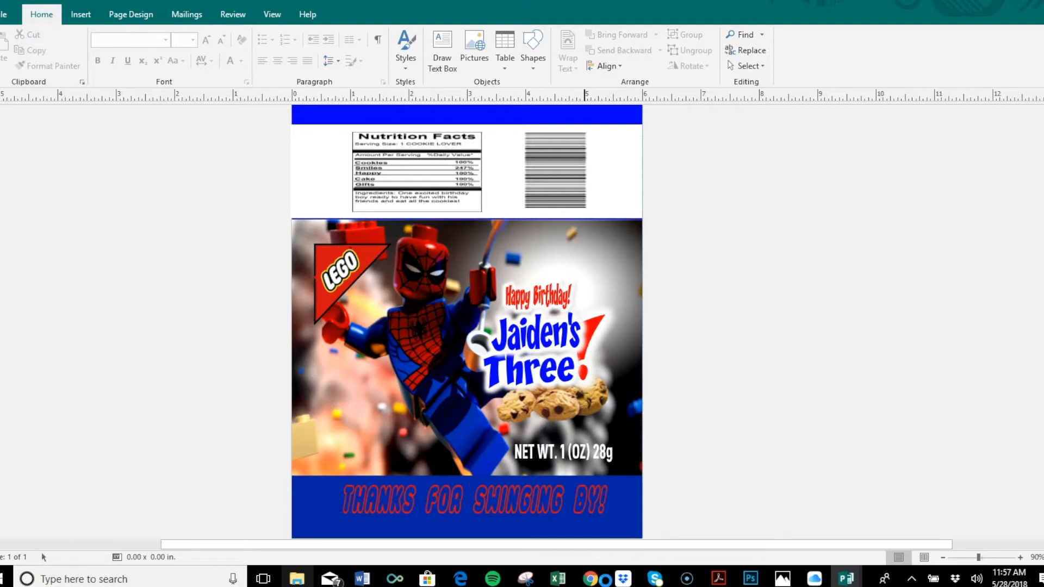
{"action": "mouse_move", "coordinate": [590, 578]}
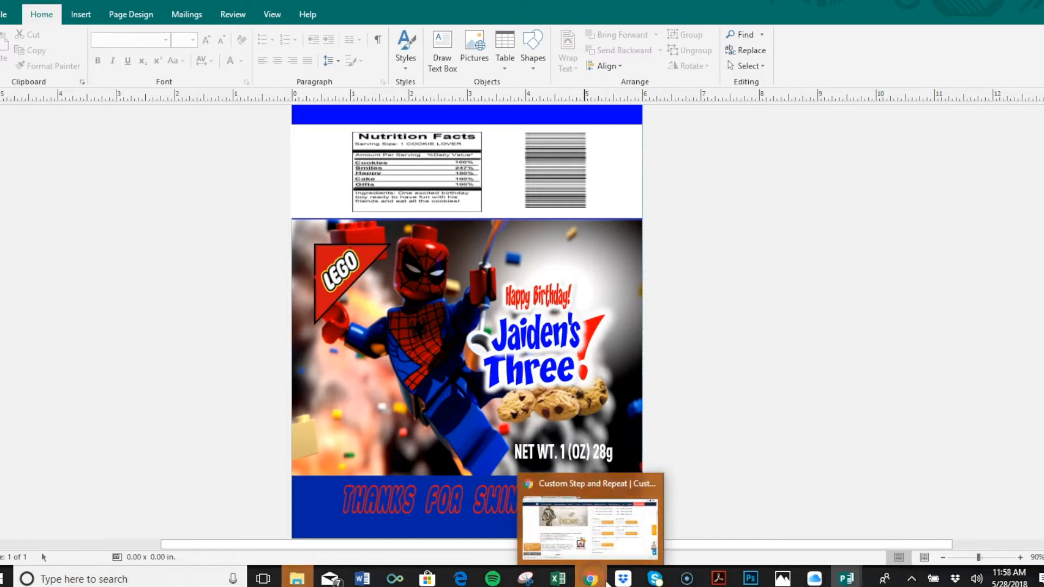
{"action": "left_click", "coordinate": [618, 503]}
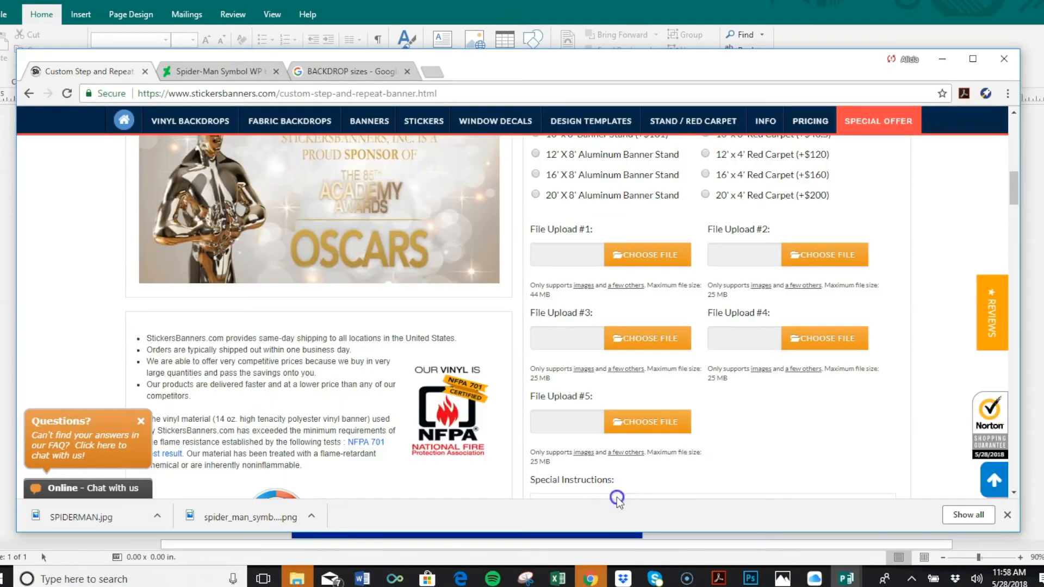
{"action": "left_click", "coordinate": [522, 94]}
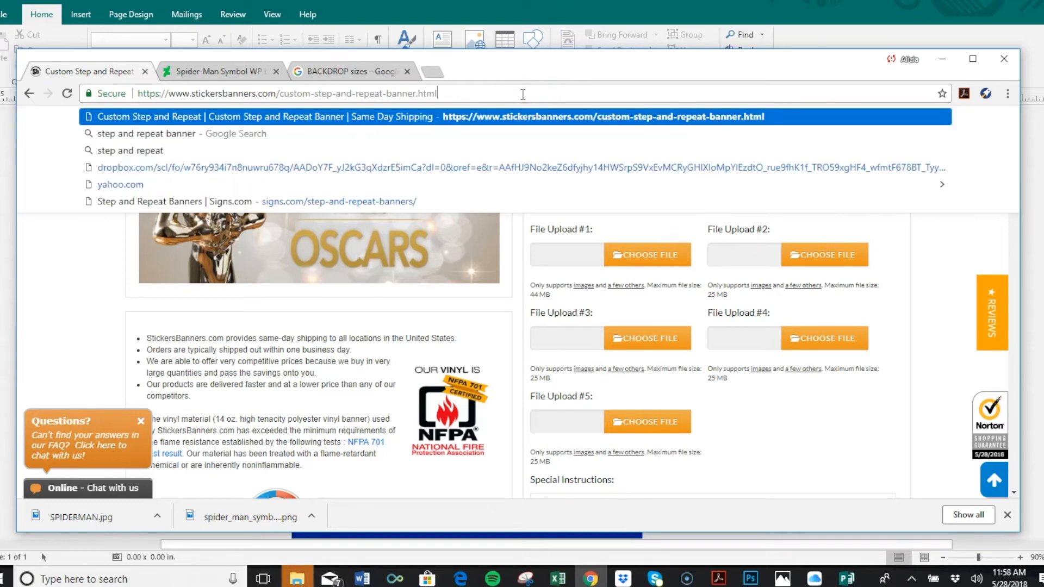
{"action": "triple_click", "coordinate": [523, 94]}
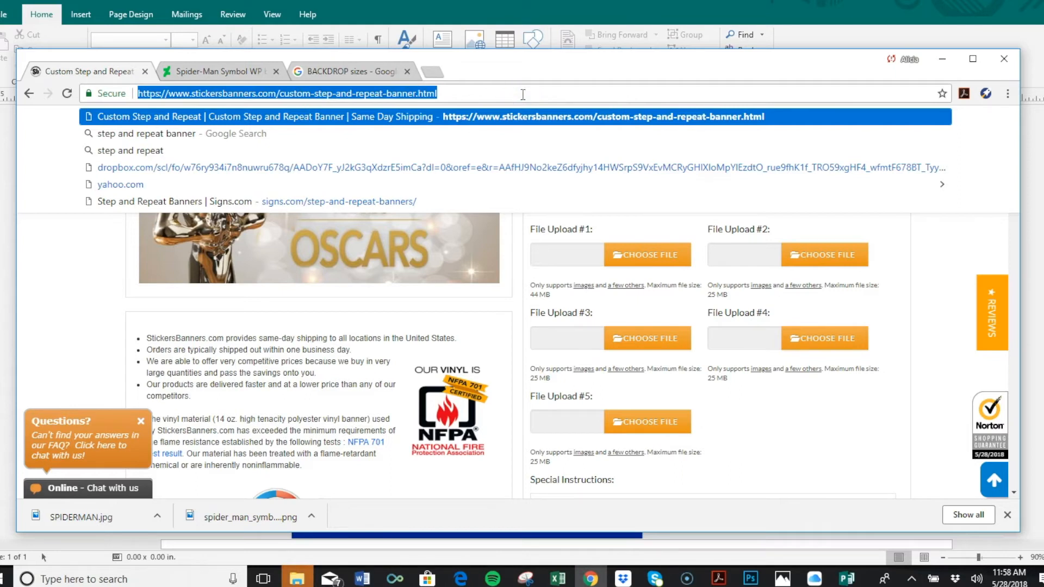
{"action": "type", "text": "chips ahouy logo png"}
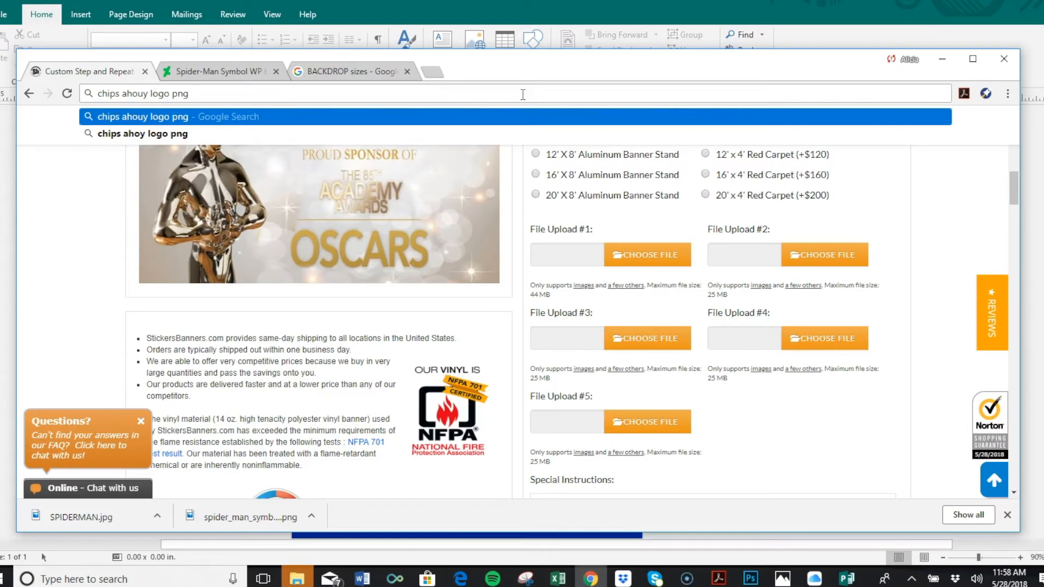
{"action": "left_click", "coordinate": [141, 94]}
{"action": "key", "text": "BackSpace"}
{"action": "key", "text": "Escape"}
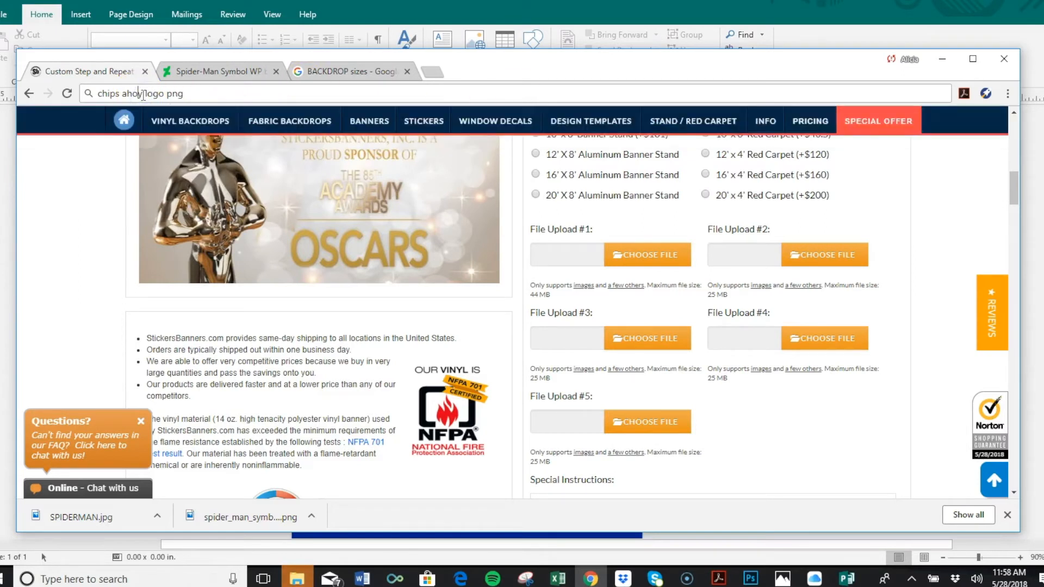
{"action": "key", "text": "Return"}
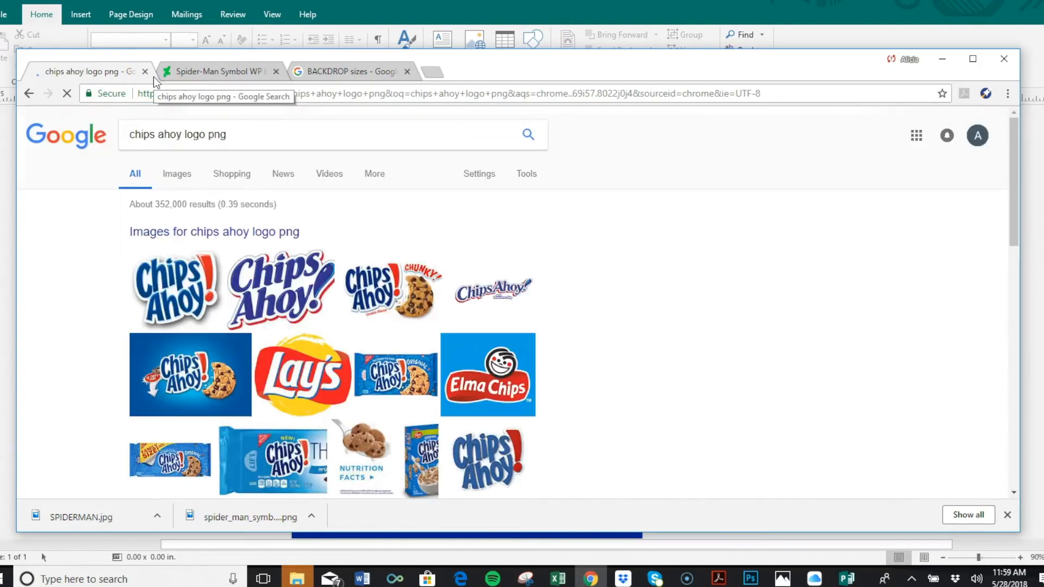
Show the image results and copy the 220 × 195 Chips Ahoy! brand logo image
{"action": "left_click", "coordinate": [180, 177]}
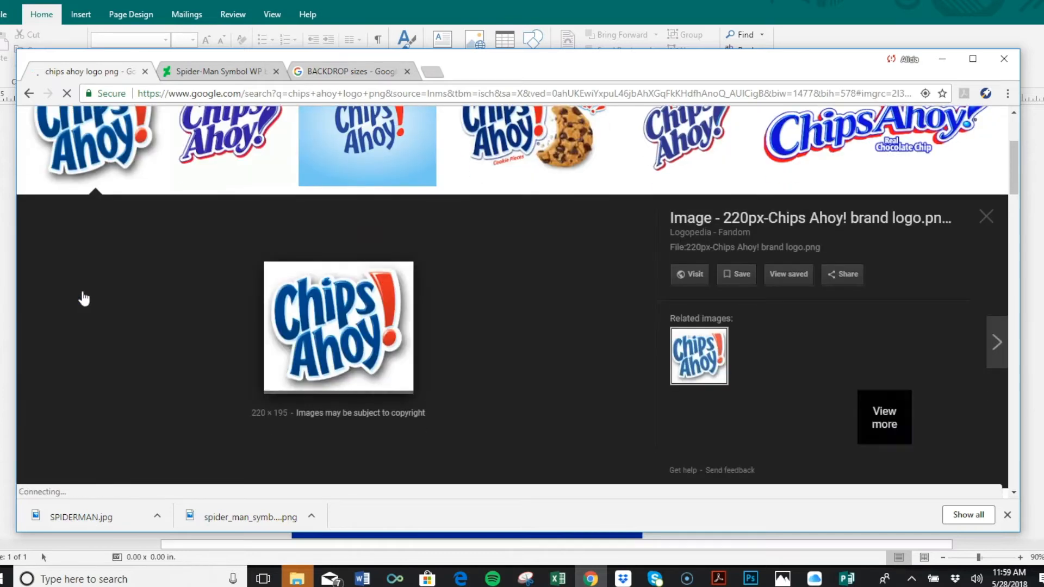
{"action": "right_click", "coordinate": [294, 312]}
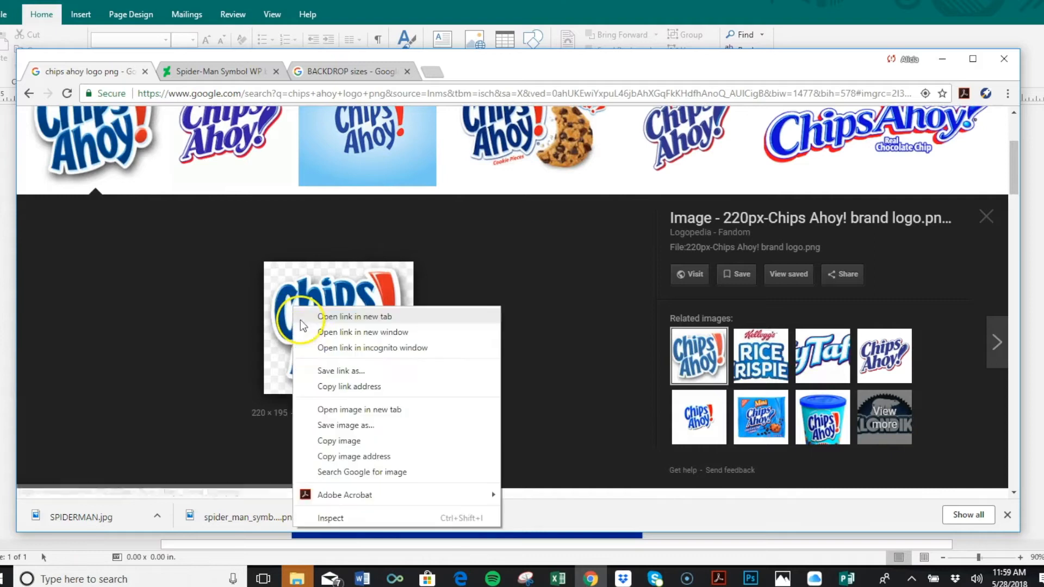
{"action": "left_click", "coordinate": [325, 440]}
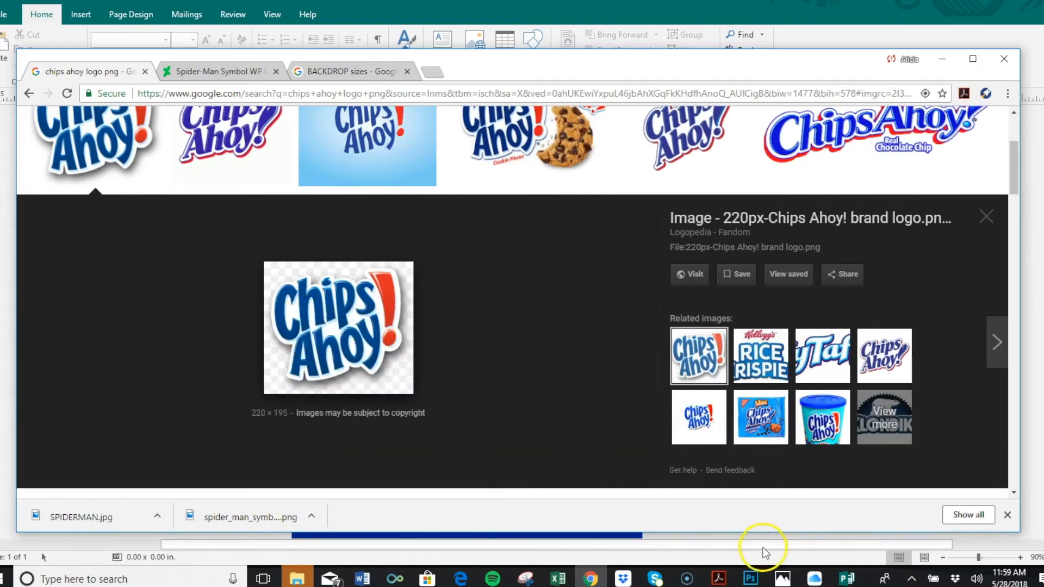
Switch back to the Publisher label, paste the Chips Ahoy! logo and place it at the front panel's lower left
{"action": "left_click", "coordinate": [749, 578]}
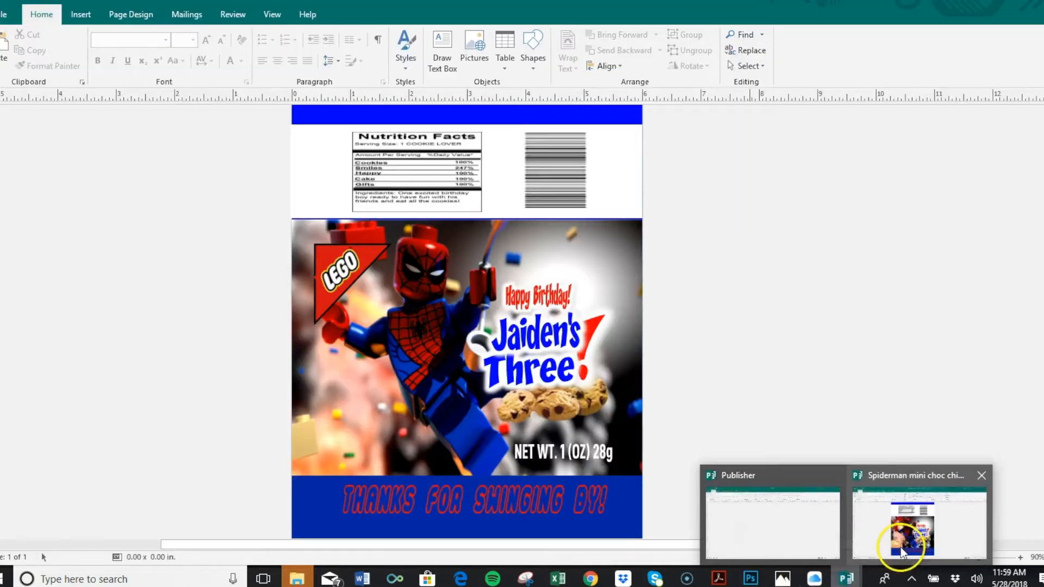
{"action": "left_click", "coordinate": [900, 544]}
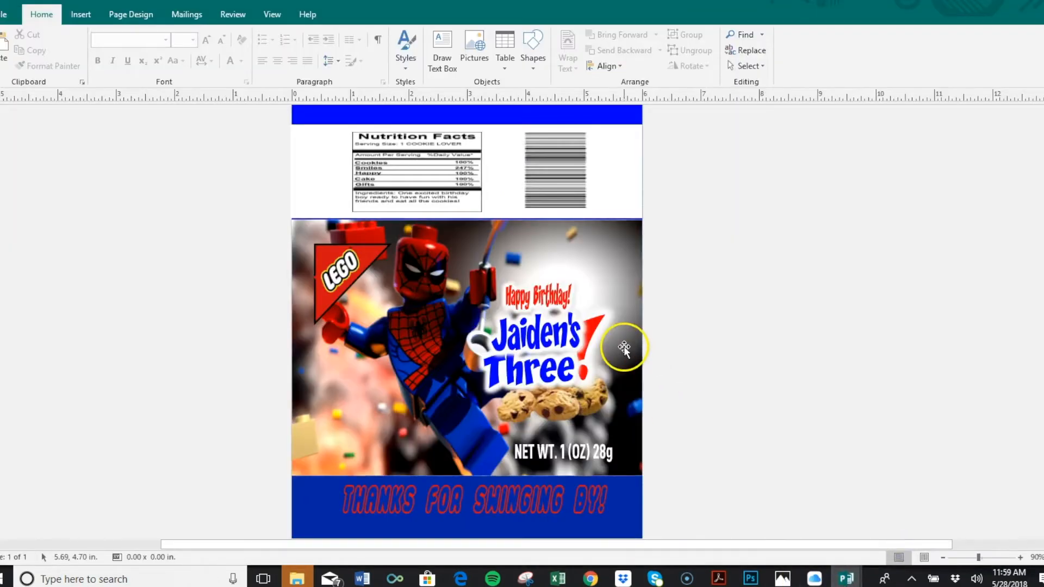
{"action": "key", "text": "ctrl+v"}
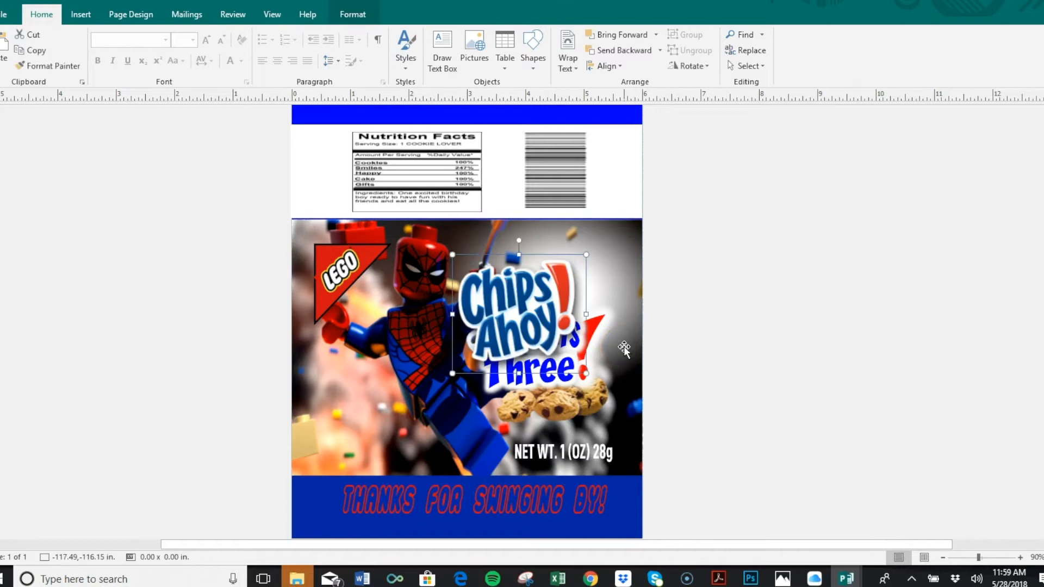
{"action": "left_click_drag", "start_coordinate": [489, 290], "coordinate": [394, 377]}
Move the birthday greeting group off the page and place the Chips Ahoy! logo above the cookies in its place
{"action": "left_click", "coordinate": [559, 338]}
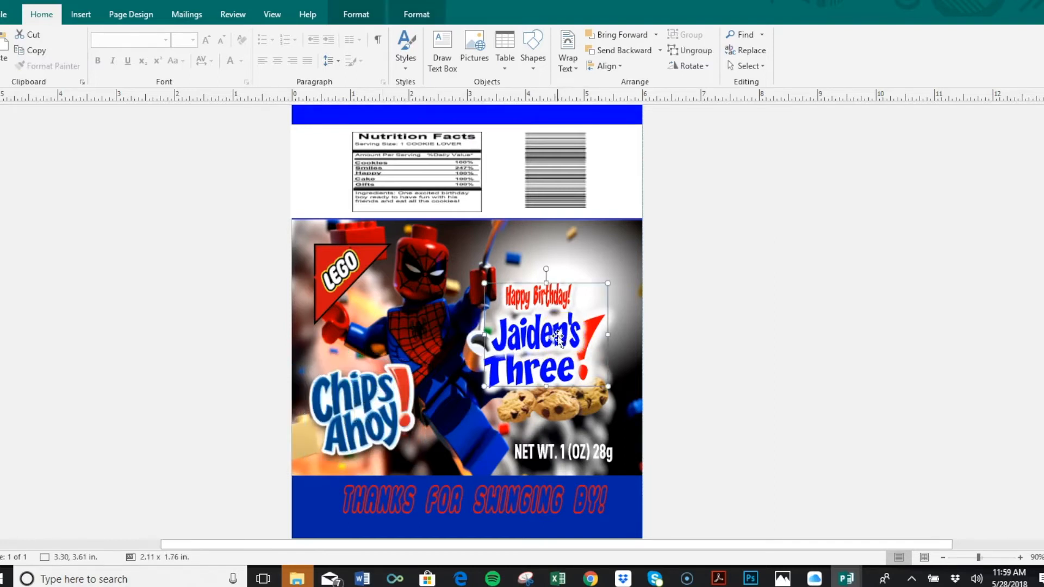
{"action": "left_click_drag", "start_coordinate": [554, 288], "coordinate": [788, 279]}
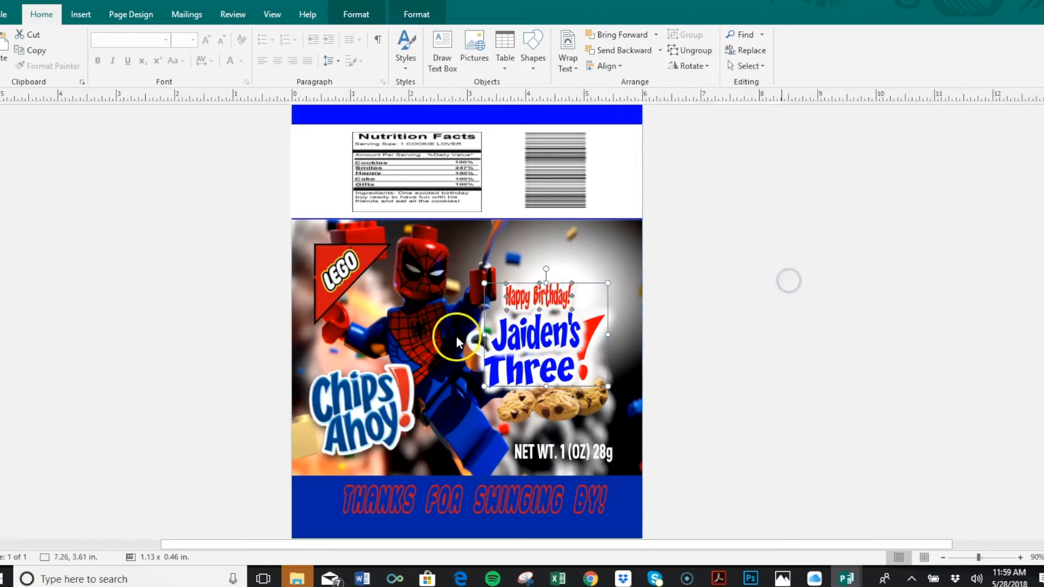
{"action": "left_click", "coordinate": [380, 393]}
{"action": "left_click_drag", "start_coordinate": [467, 369], "coordinate": [564, 317]}
{"action": "left_click", "coordinate": [657, 307]}
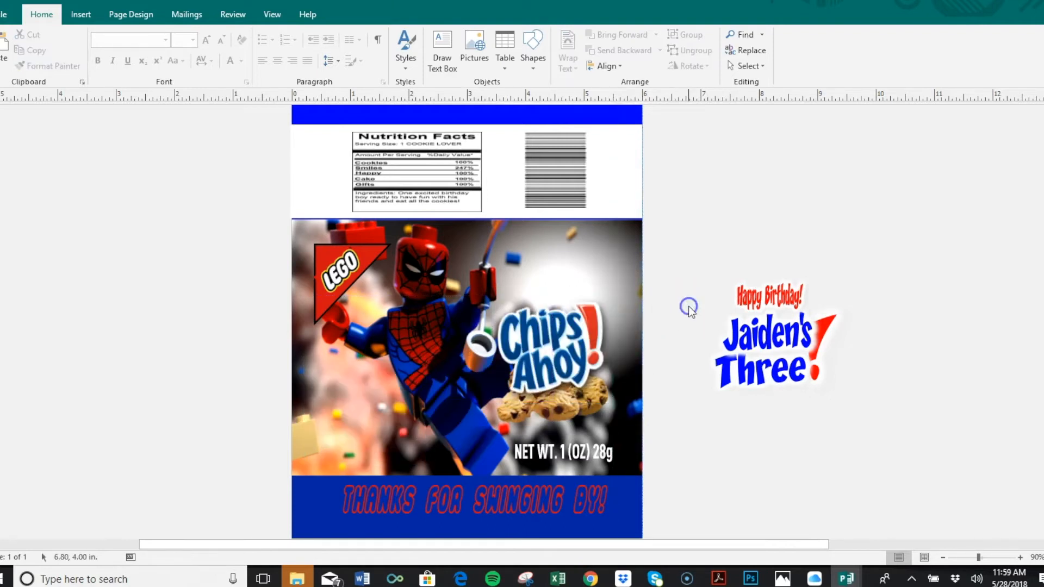
Shrink the birthday greeting group slightly and place it at the front panel's lower left, below the Lego triangle
{"action": "left_click", "coordinate": [762, 308]}
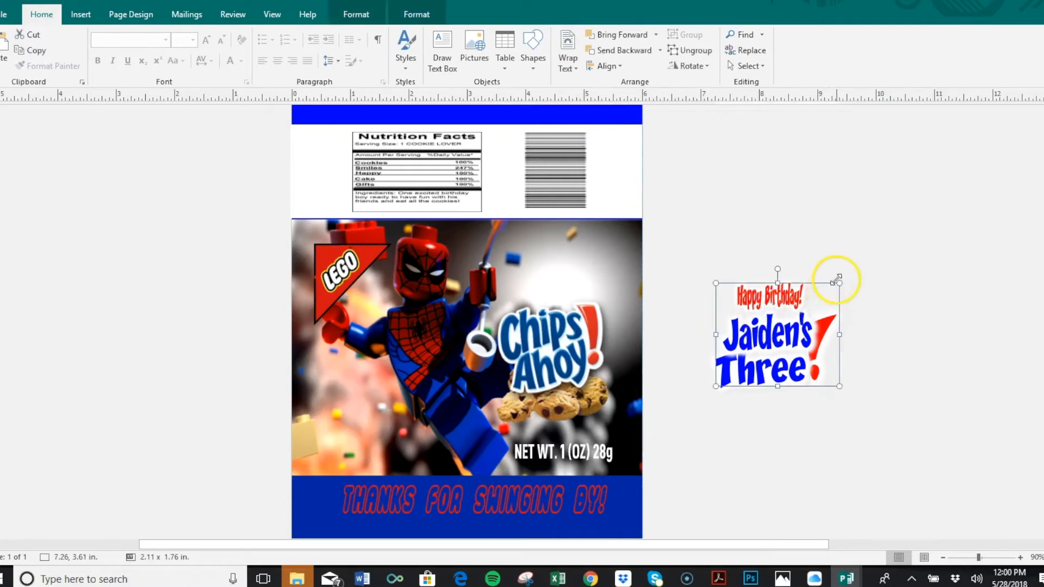
{"action": "left_click_drag", "start_coordinate": [840, 285], "coordinate": [787, 328]}
{"action": "left_click", "coordinate": [779, 338]}
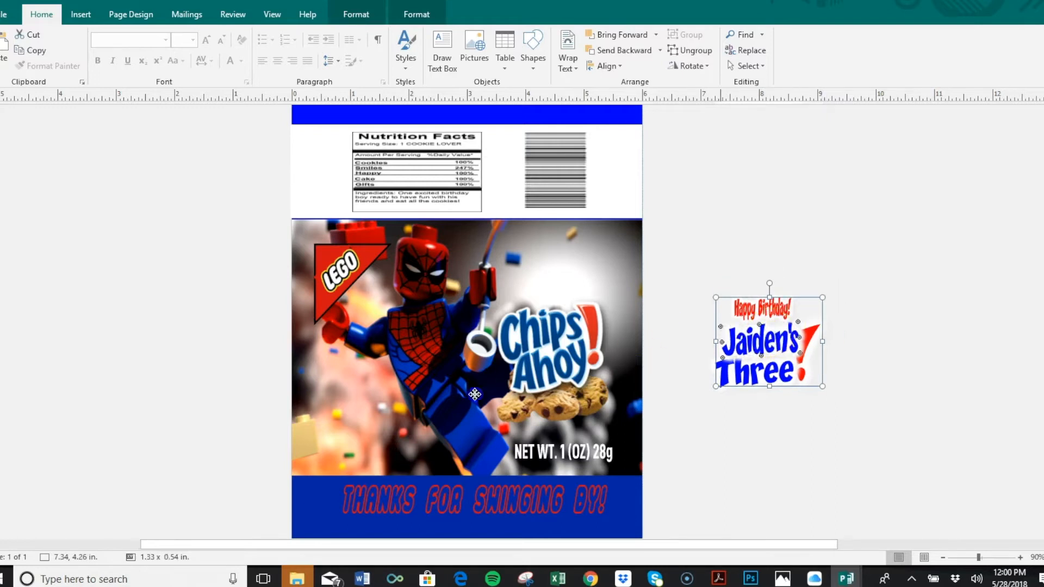
{"action": "left_click_drag", "start_coordinate": [302, 454], "coordinate": [367, 403]}
{"action": "left_click", "coordinate": [718, 301]}
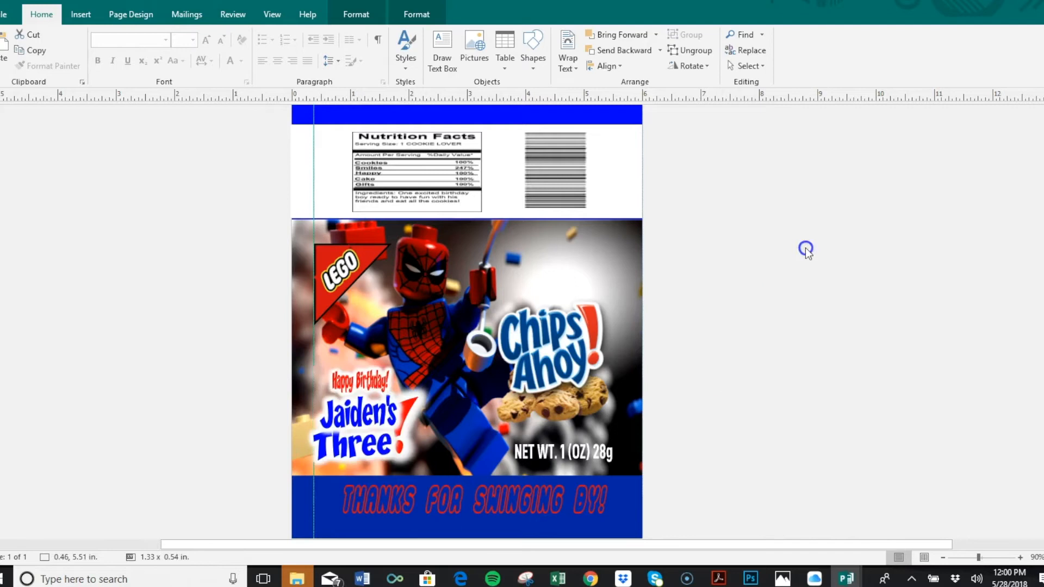
{"action": "left_click", "coordinate": [805, 248]}
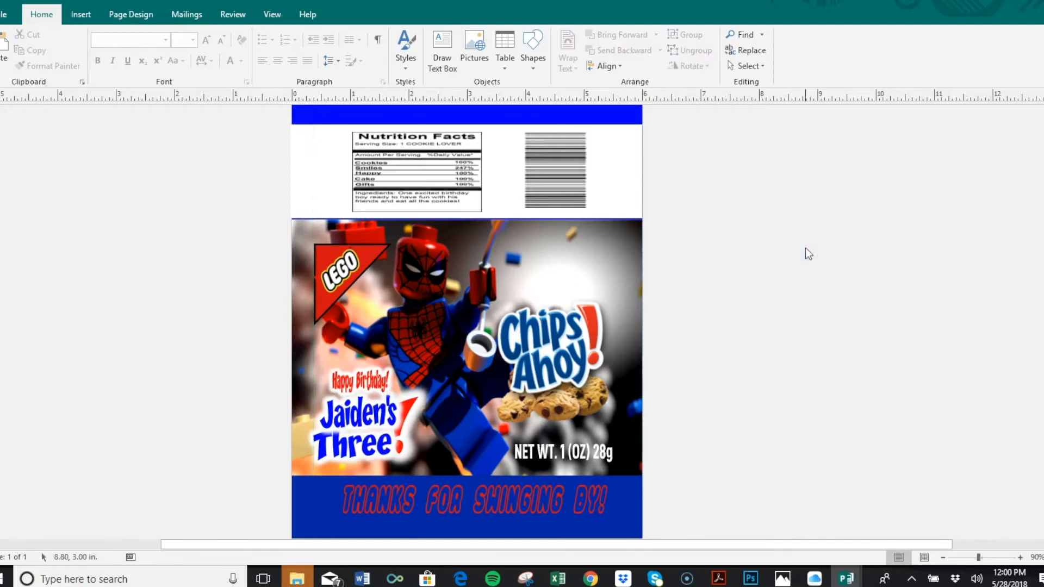
Start saving the label version with the Chips Ahoy! logo as a separate copy
{"action": "left_click", "coordinate": [562, 343]}
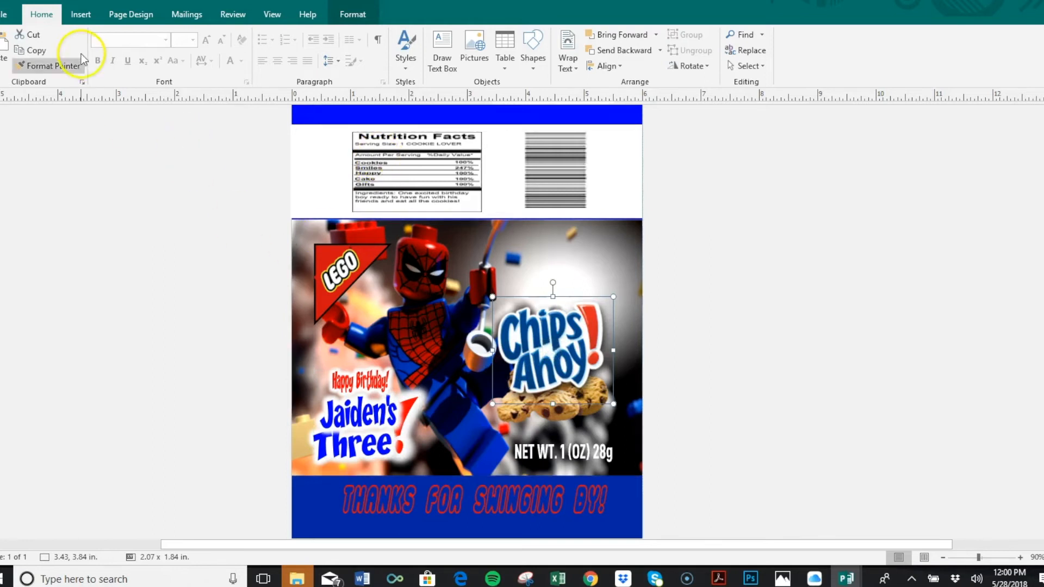
{"action": "left_click", "coordinate": [7, 16]}
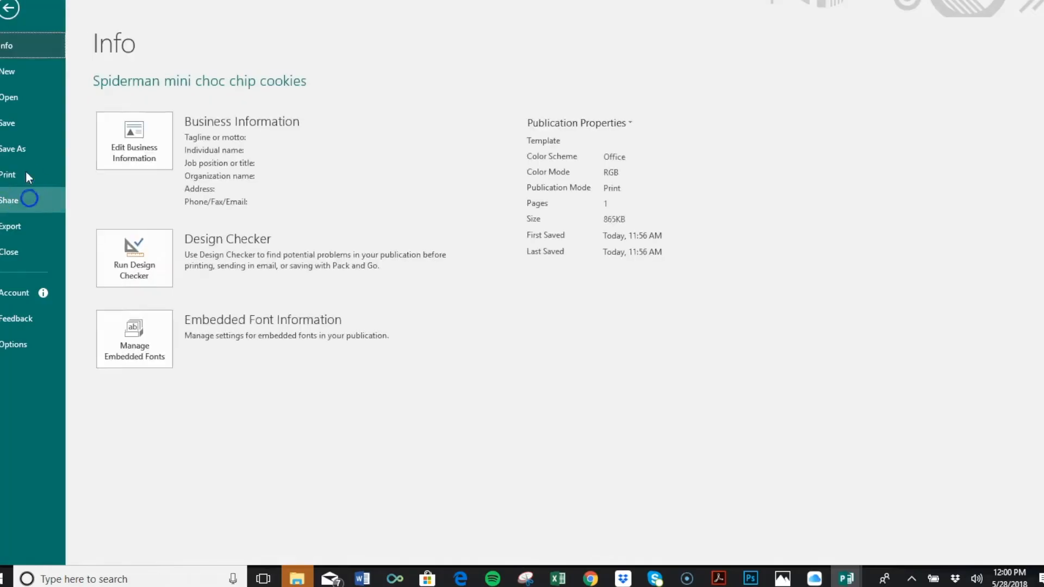
{"action": "left_click", "coordinate": [28, 148]}
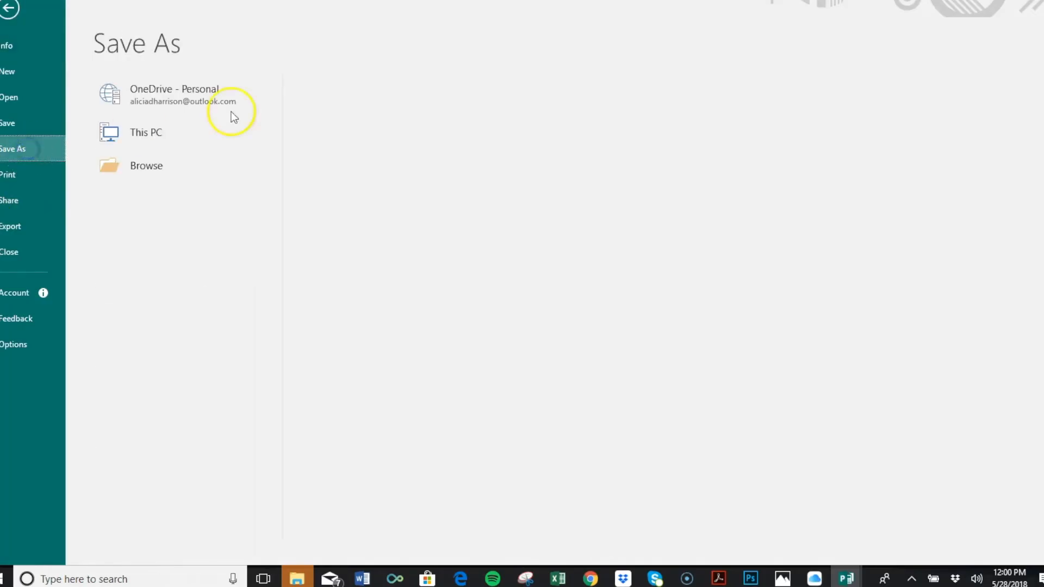
{"action": "left_click", "coordinate": [456, 119]}
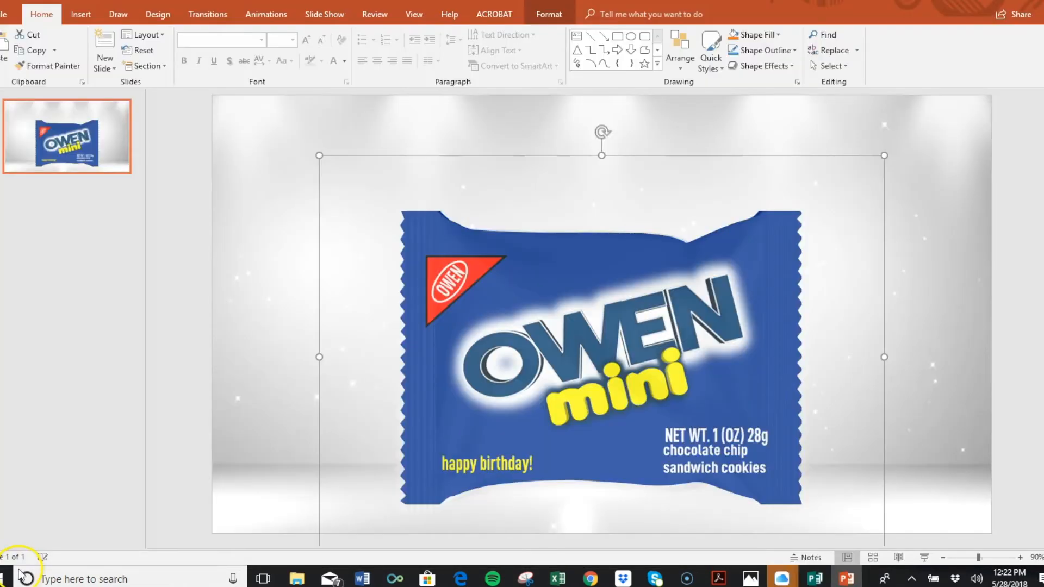
In the PowerPoint mini cookie mock-up, move the translucent wrapper overlay to the slide's left and the blue sample label to its right
{"action": "right_click", "coordinate": [473, 383]}
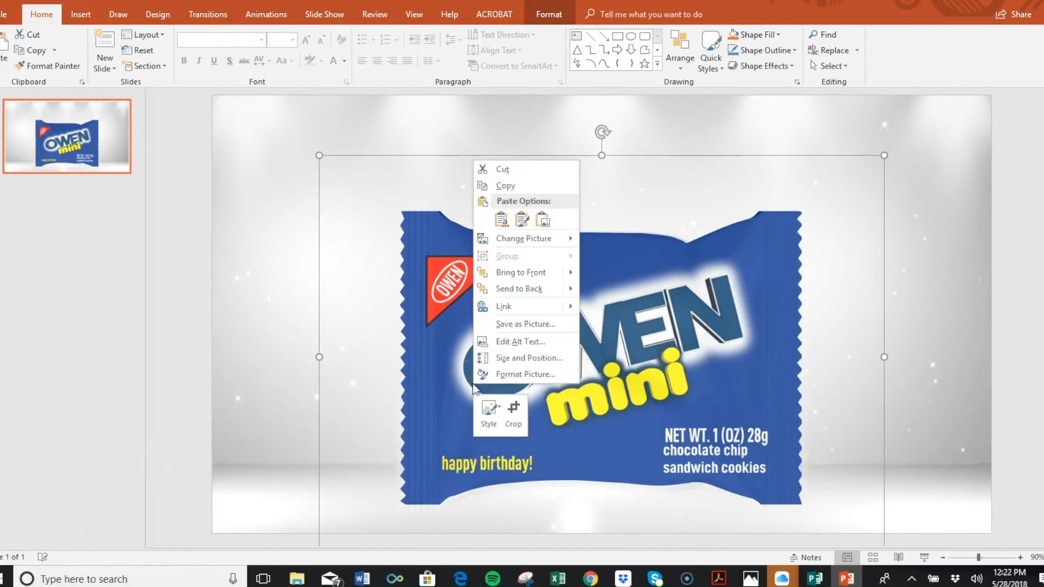
{"action": "left_click", "coordinate": [549, 275]}
{"action": "left_click_drag", "start_coordinate": [644, 262], "coordinate": [685, 304]}
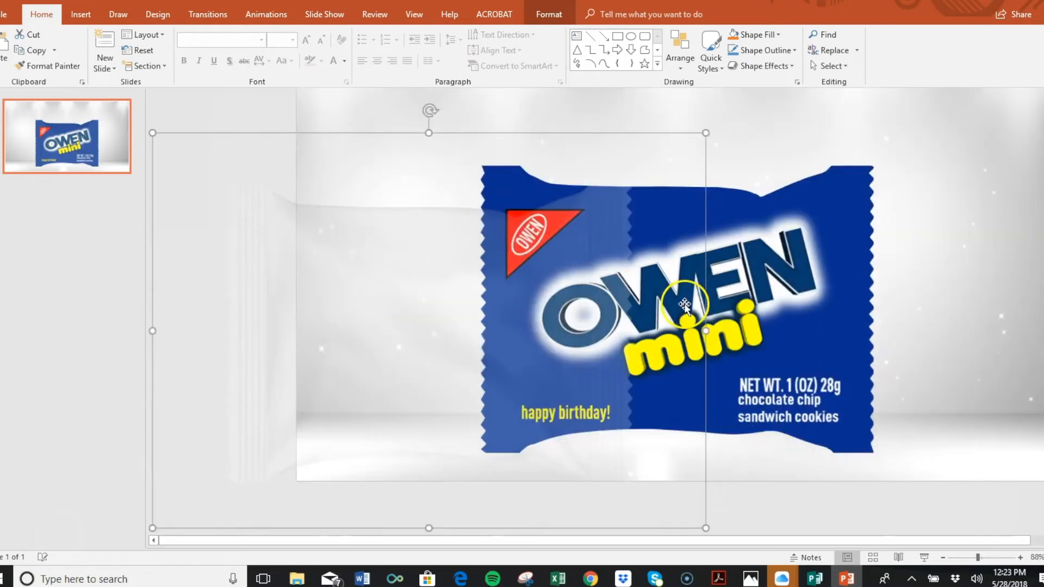
{"action": "left_click_drag", "start_coordinate": [790, 275], "coordinate": [920, 273]}
{"action": "left_click_drag", "start_coordinate": [554, 283], "coordinate": [524, 240]}
{"action": "left_click", "coordinate": [872, 292]}
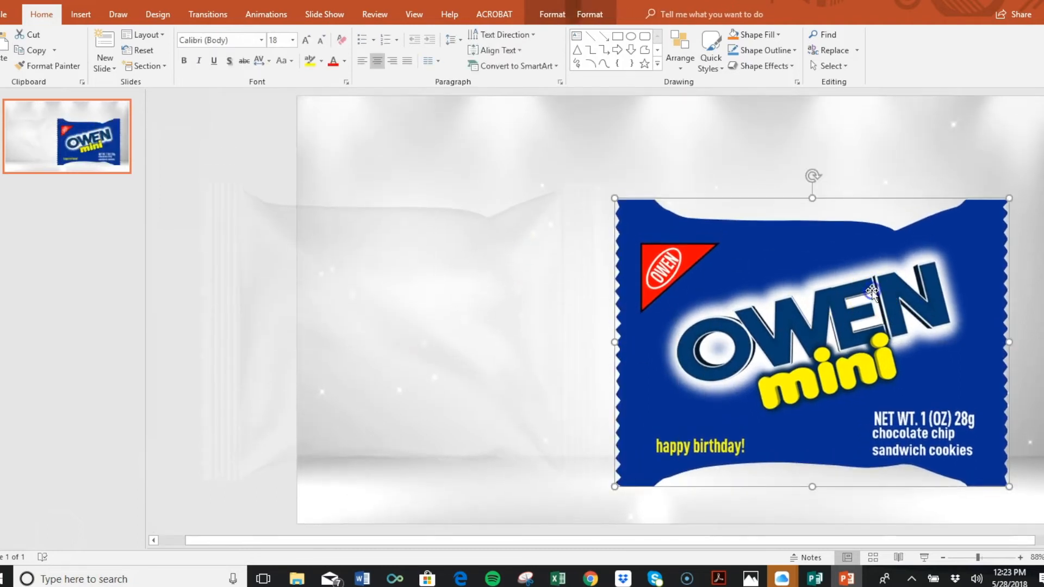
Open the MSU folder in File Explorer, select the Spiderman mini choc chip cookies logo image and return to the PowerPoint mock-up
{"action": "left_click", "coordinate": [300, 579]}
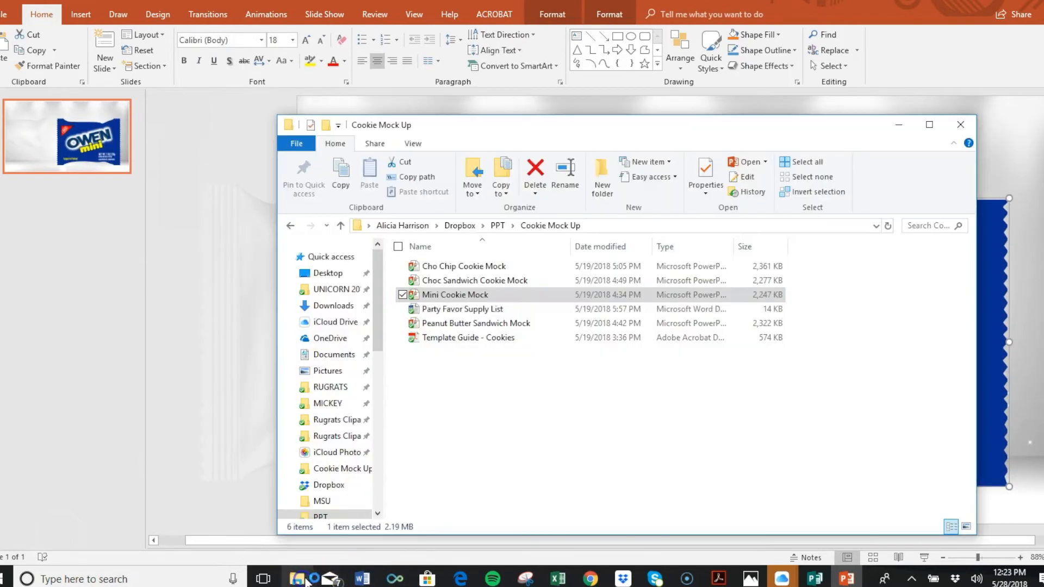
{"action": "left_click", "coordinate": [323, 501]}
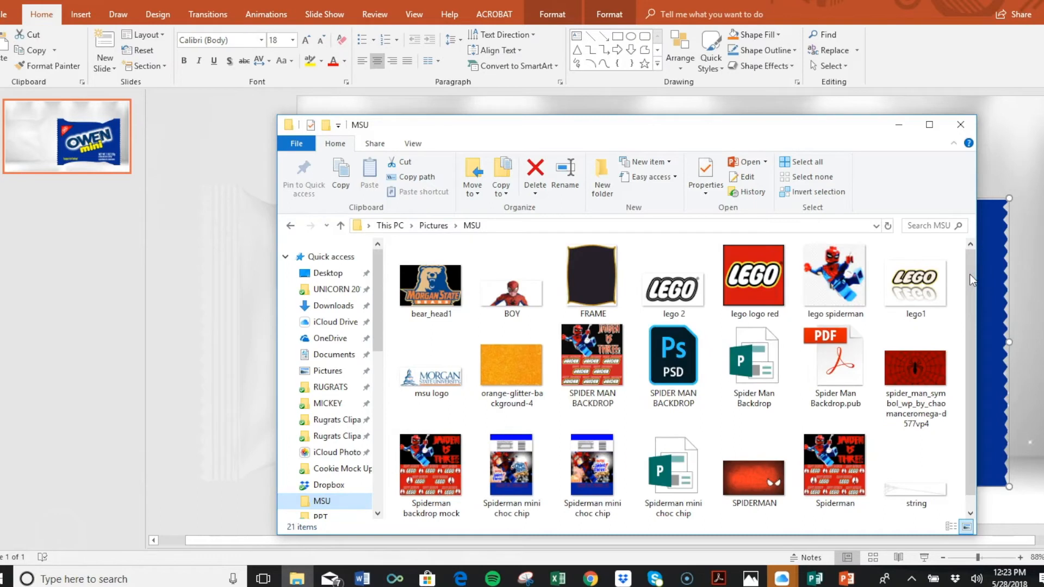
{"action": "scroll", "coordinate": [970, 289], "scroll_direction": "down", "scroll_amount": 1}
{"action": "left_click", "coordinate": [518, 466]}
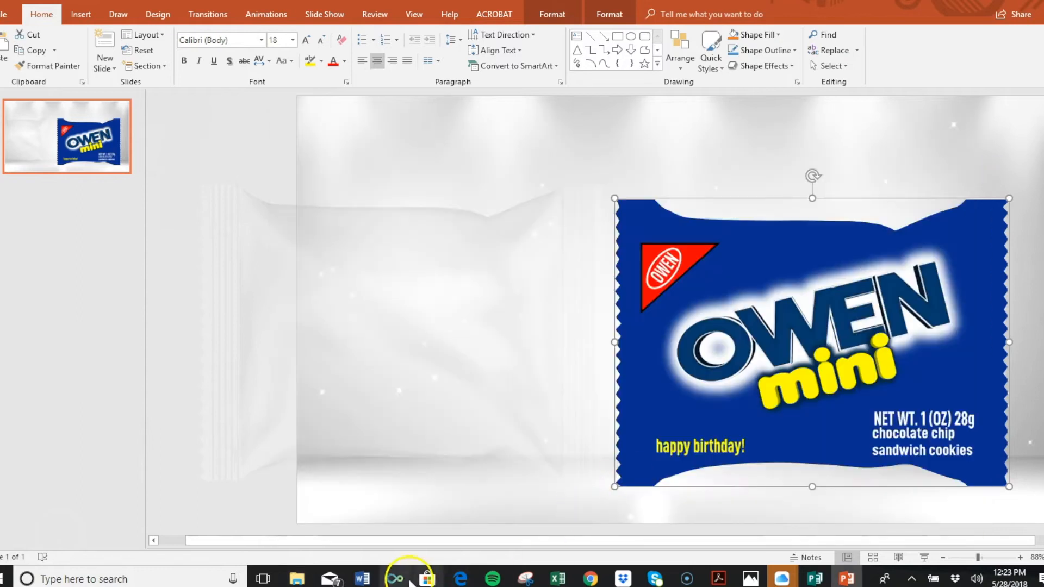
{"action": "left_click", "coordinate": [299, 578]}
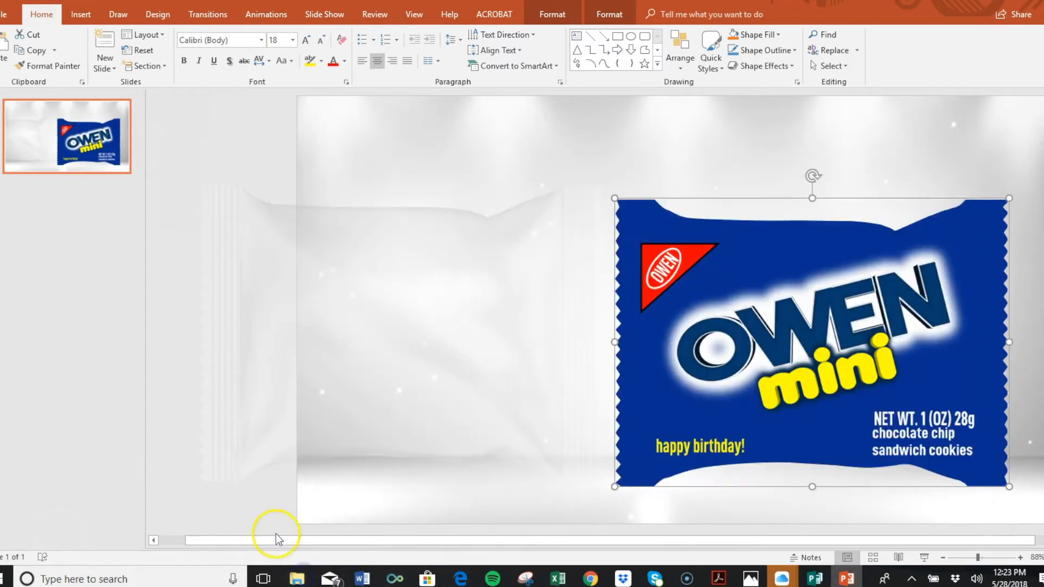
{"action": "left_click", "coordinate": [514, 468]}
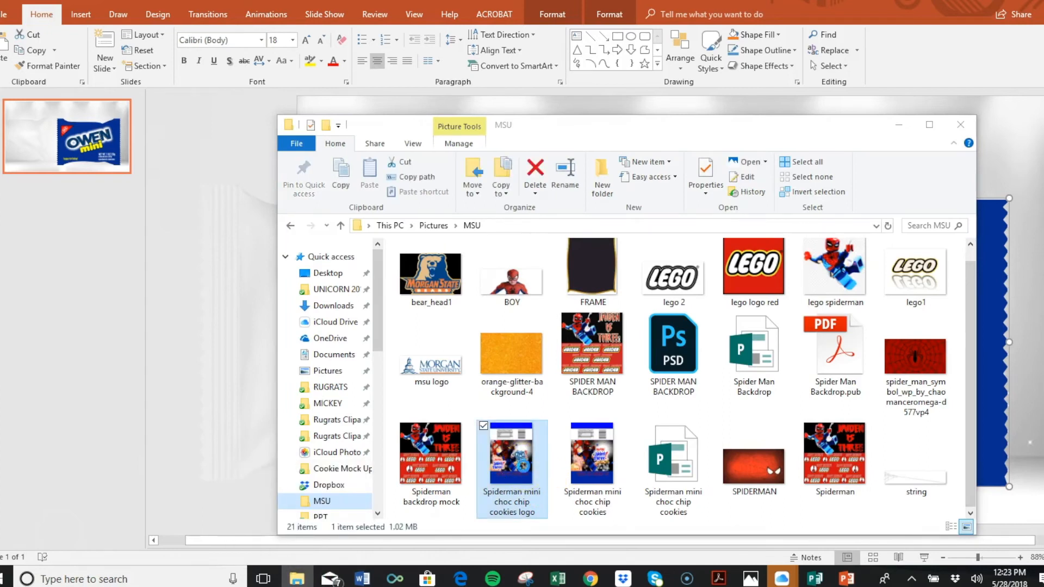
{"action": "left_click", "coordinate": [1038, 310]}
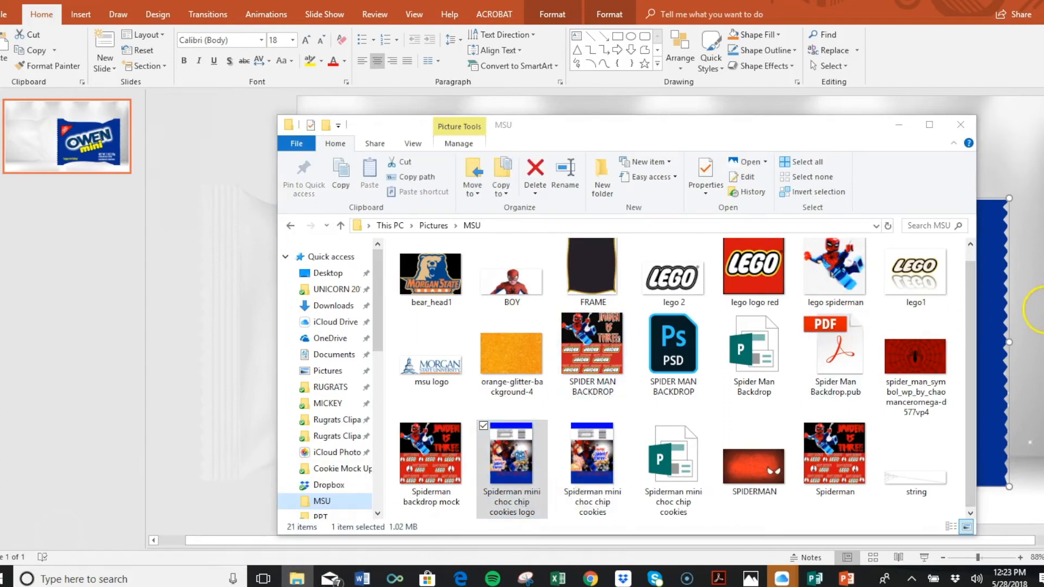
{"action": "left_click", "coordinate": [1039, 310]}
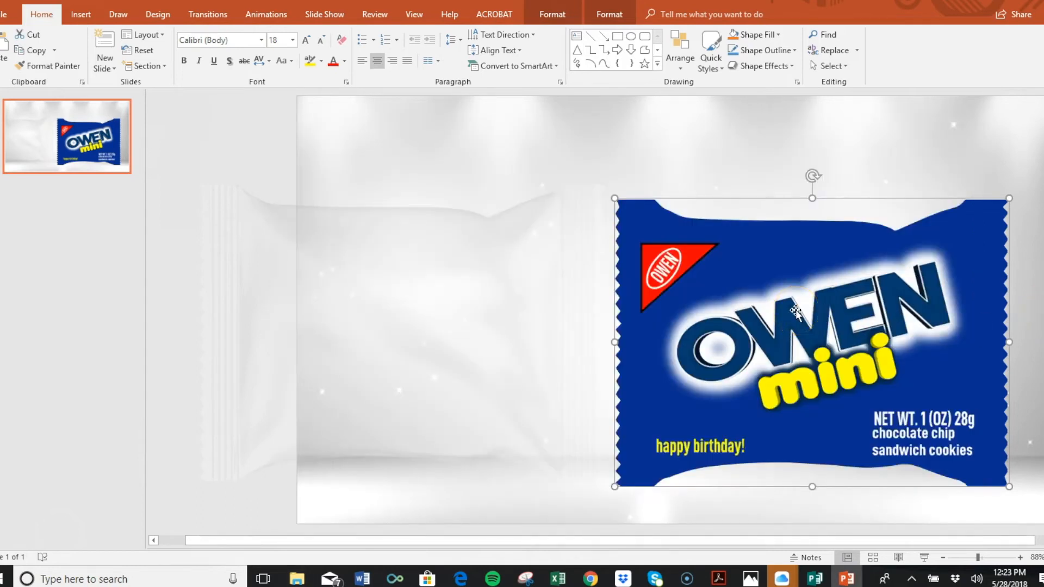
Insert the Spiderman mini choc chip cookies logo picture from the MSU folder in Pictures onto the slide
{"action": "left_click", "coordinate": [433, 484]}
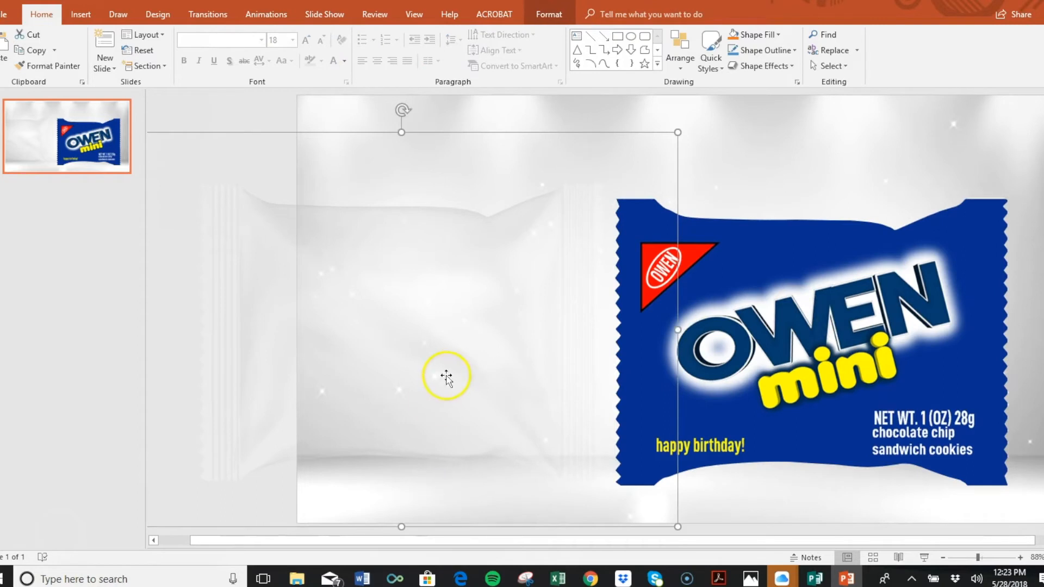
{"action": "left_click", "coordinate": [83, 14]}
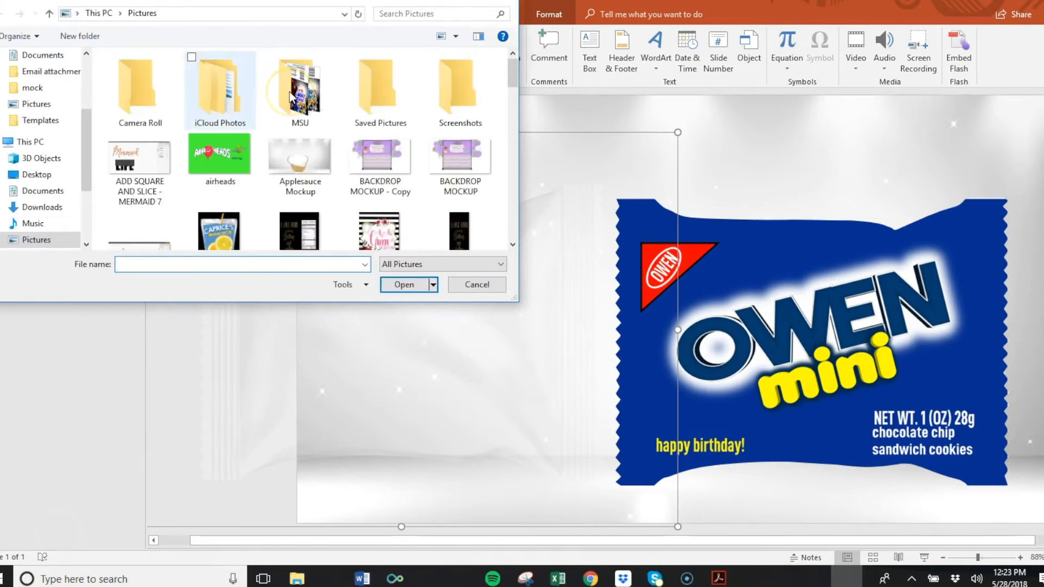
{"action": "double_click", "coordinate": [289, 95]}
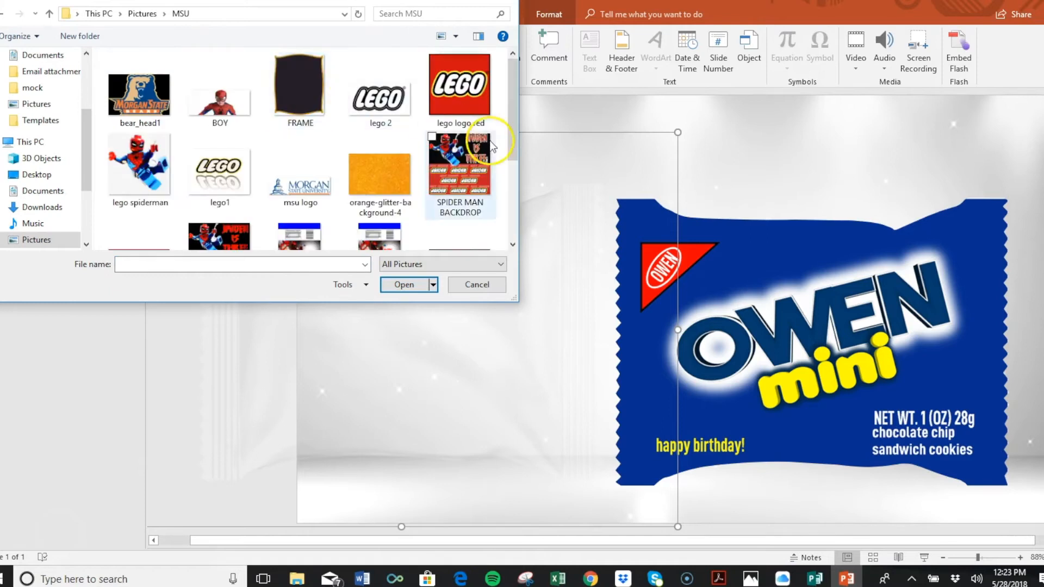
{"action": "left_click_drag", "start_coordinate": [513, 149], "coordinate": [513, 187]}
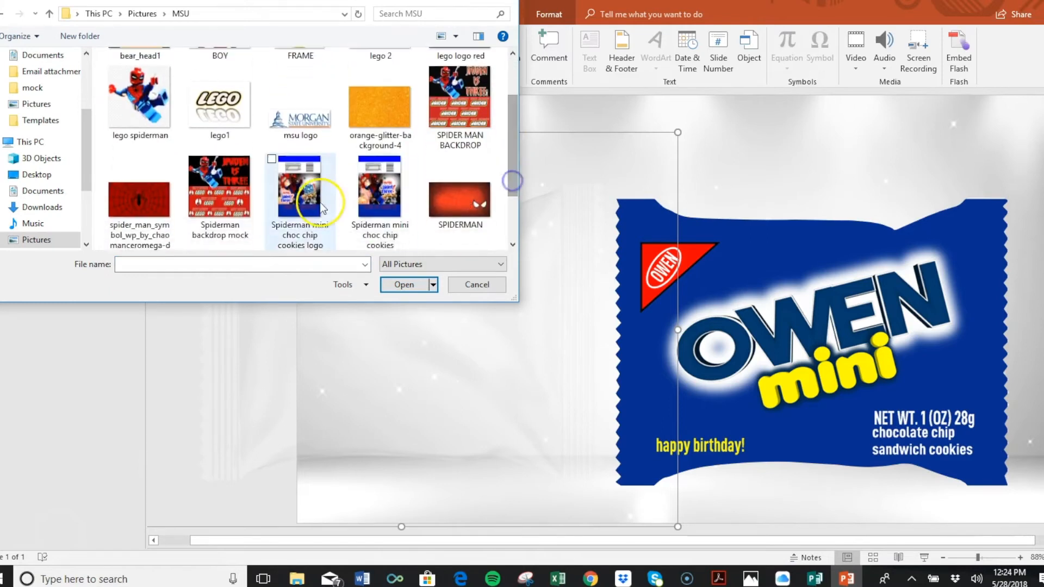
{"action": "left_click", "coordinate": [308, 191]}
{"action": "left_click", "coordinate": [418, 285]}
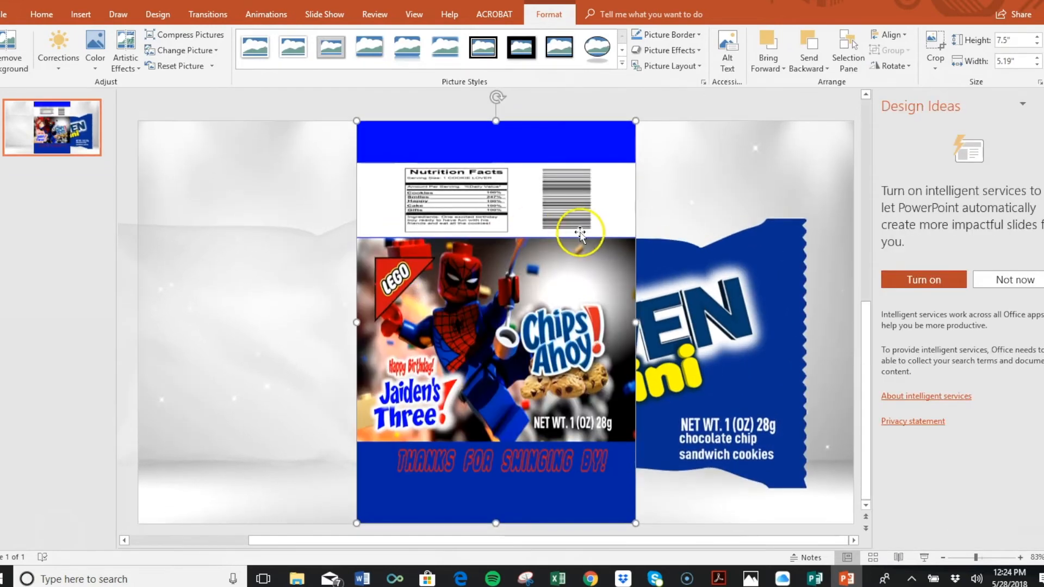
Crop the inserted label to its front panel, removing the nutrition facts section above and the thank-you band below
{"action": "left_click", "coordinate": [932, 37]}
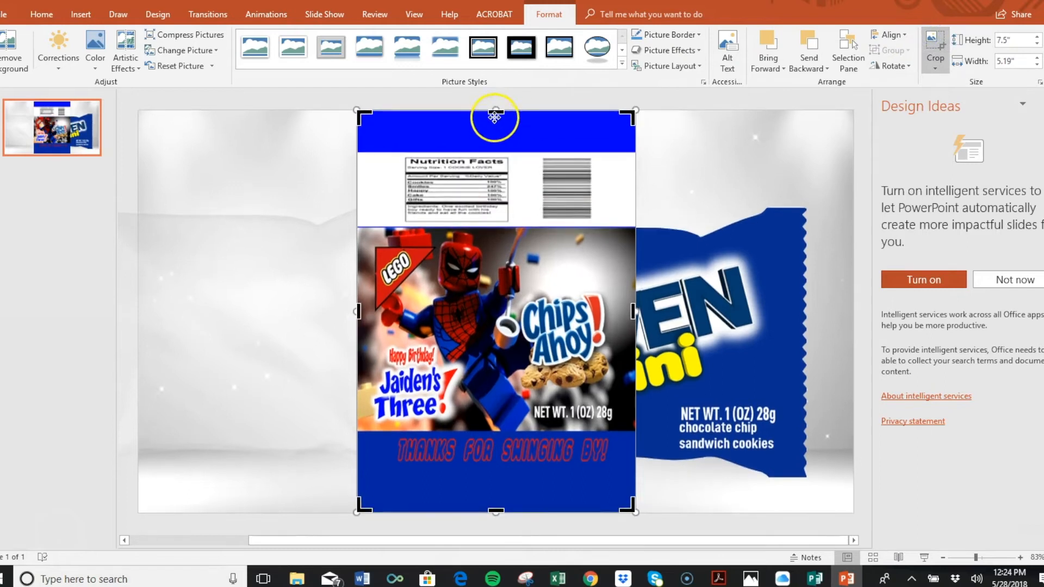
{"action": "left_click_drag", "start_coordinate": [493, 112], "coordinate": [483, 223]}
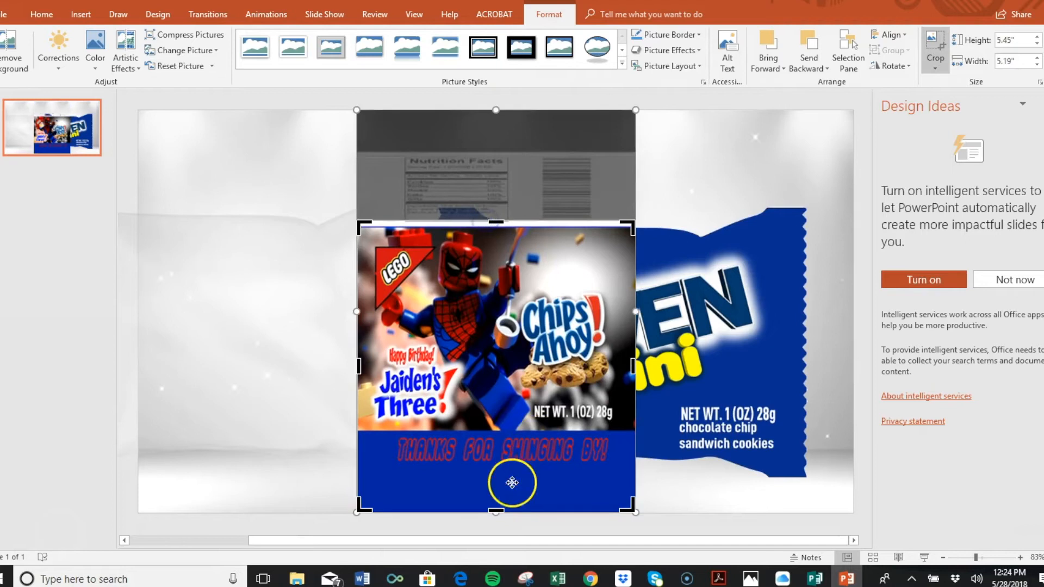
{"action": "left_click_drag", "start_coordinate": [491, 508], "coordinate": [494, 435]}
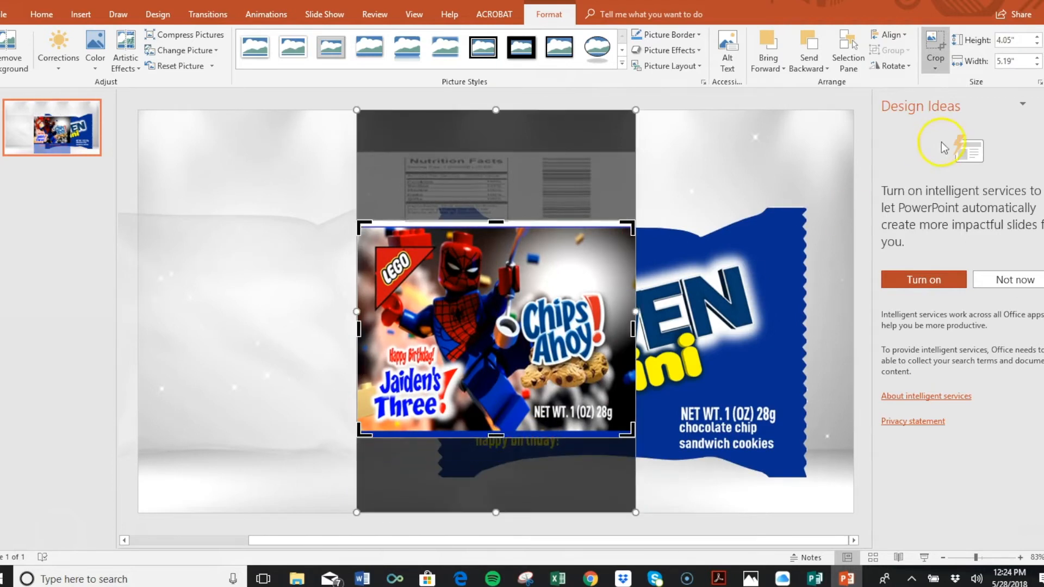
{"action": "left_click", "coordinate": [939, 27]}
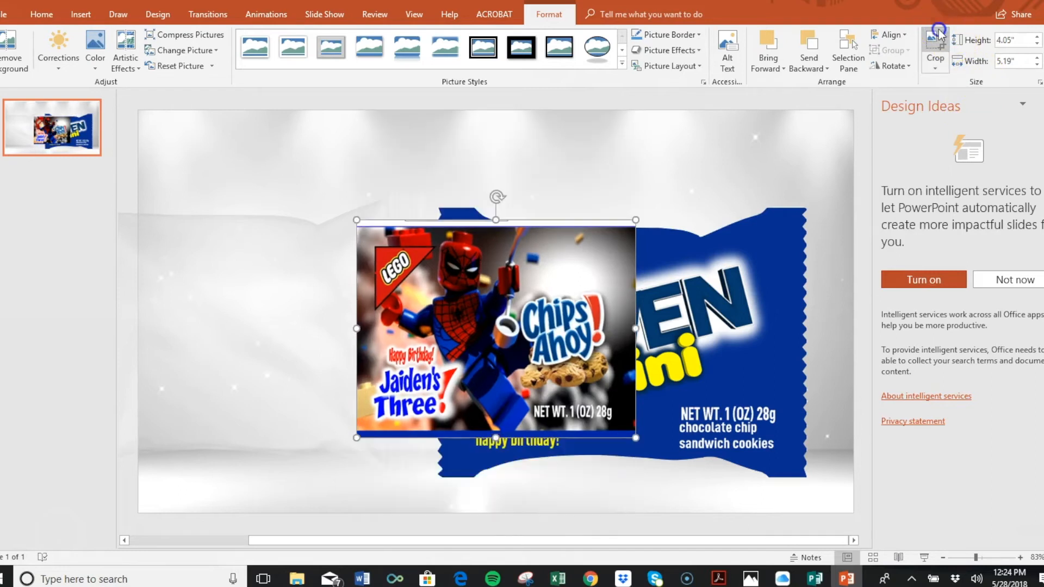
Copy the cropped label and move it to the slide's lower left, clear of the blue sample wrapper
{"action": "right_click", "coordinate": [567, 322]}
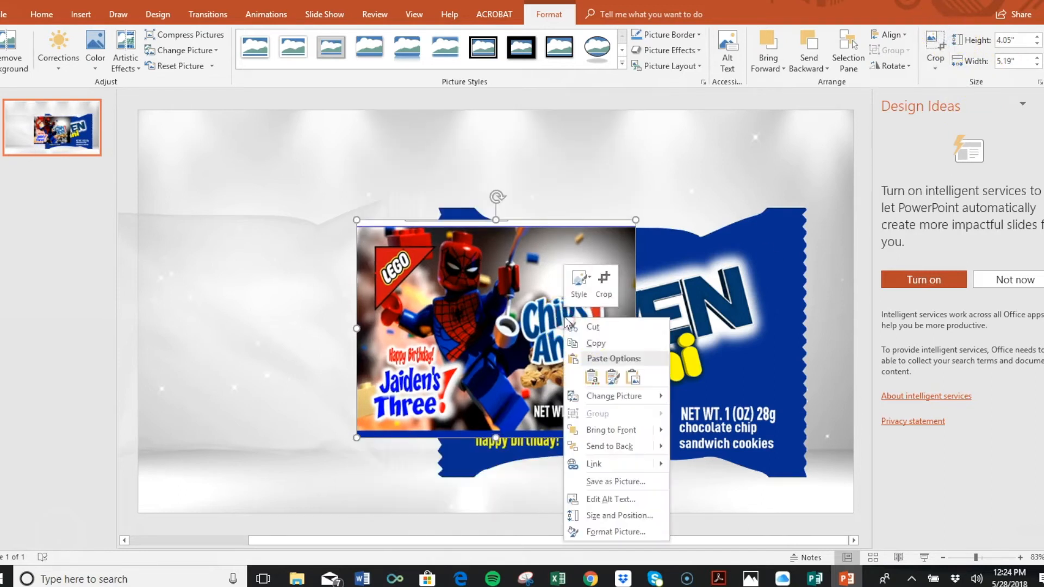
{"action": "left_click", "coordinate": [589, 342]}
{"action": "left_click", "coordinate": [678, 333]}
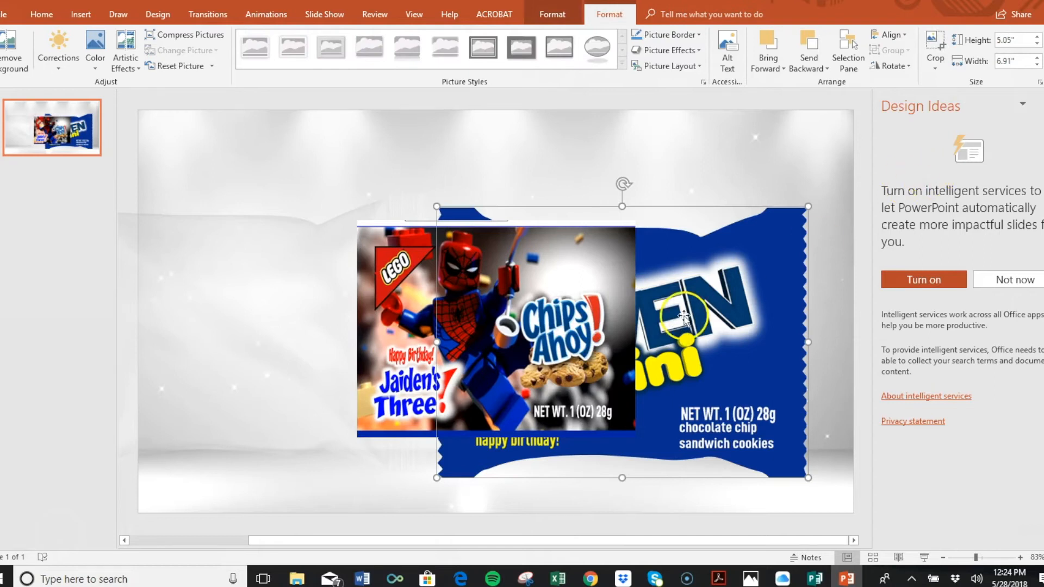
{"action": "left_click", "coordinate": [366, 371]}
{"action": "left_click_drag", "start_coordinate": [366, 370], "coordinate": [167, 530]}
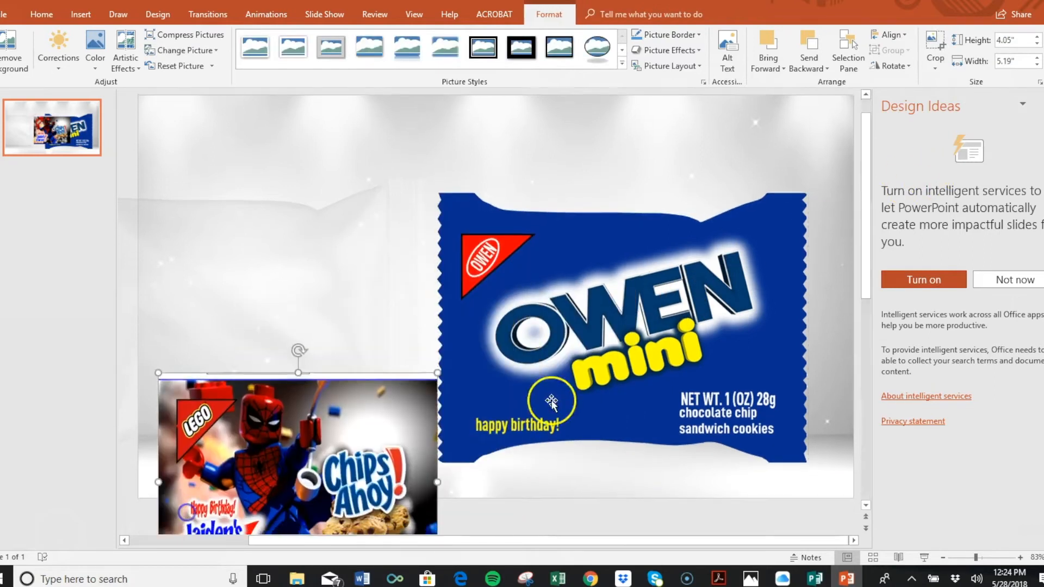
Close Design Ideas and fill the blue sample wrapper shape with the copied label picture from the clipboard
{"action": "left_click", "coordinate": [543, 401]}
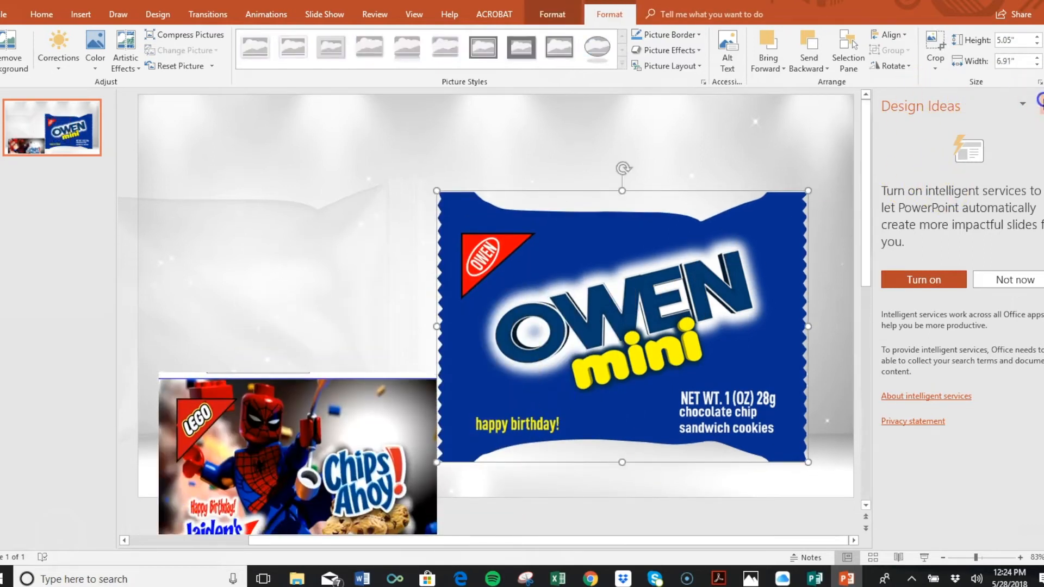
{"action": "left_click", "coordinate": [1038, 102]}
{"action": "right_click", "coordinate": [778, 279]}
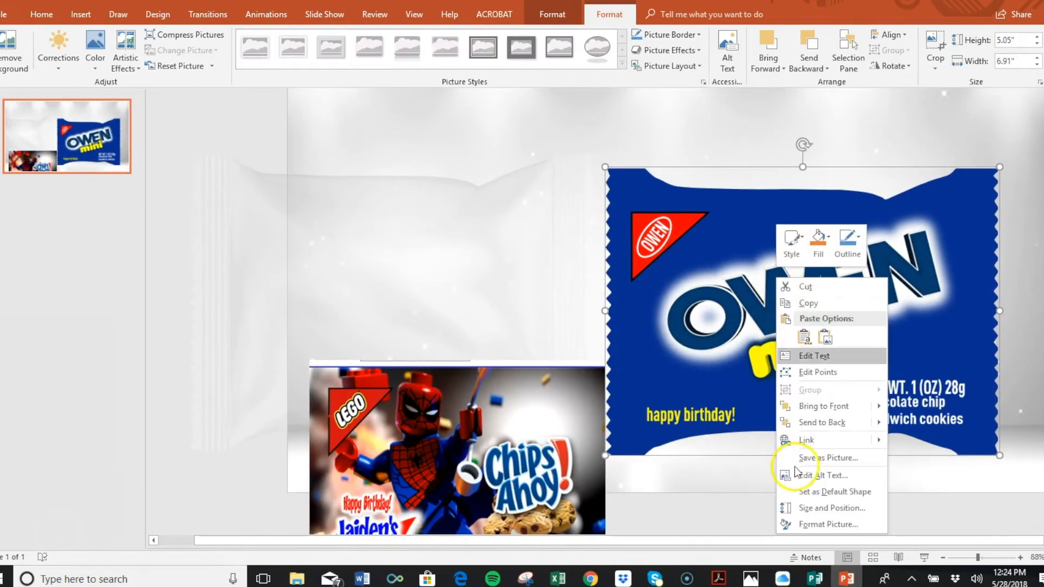
{"action": "left_click", "coordinate": [799, 525]}
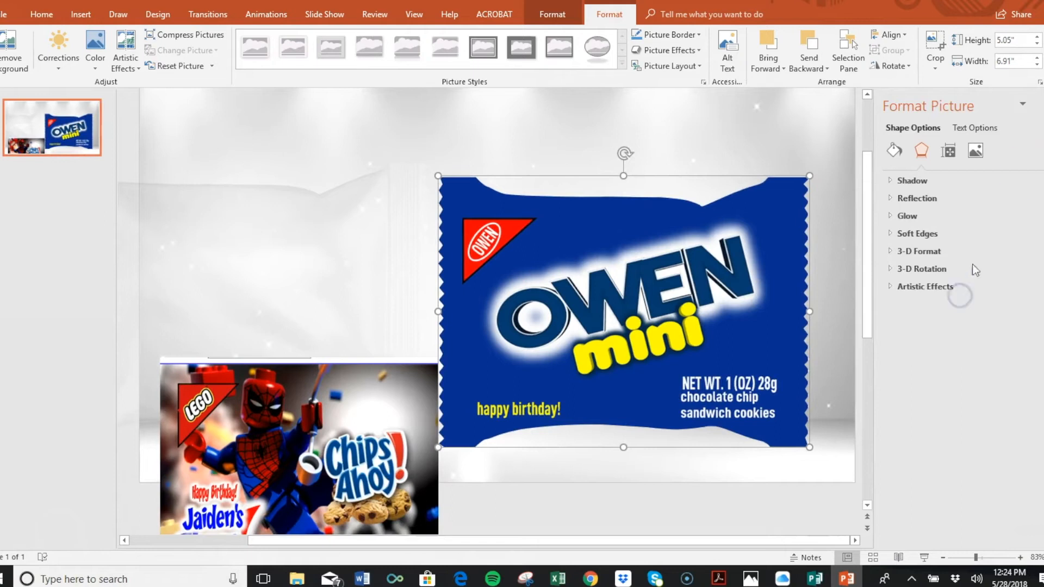
{"action": "left_click", "coordinate": [887, 155]}
{"action": "left_click", "coordinate": [893, 154]}
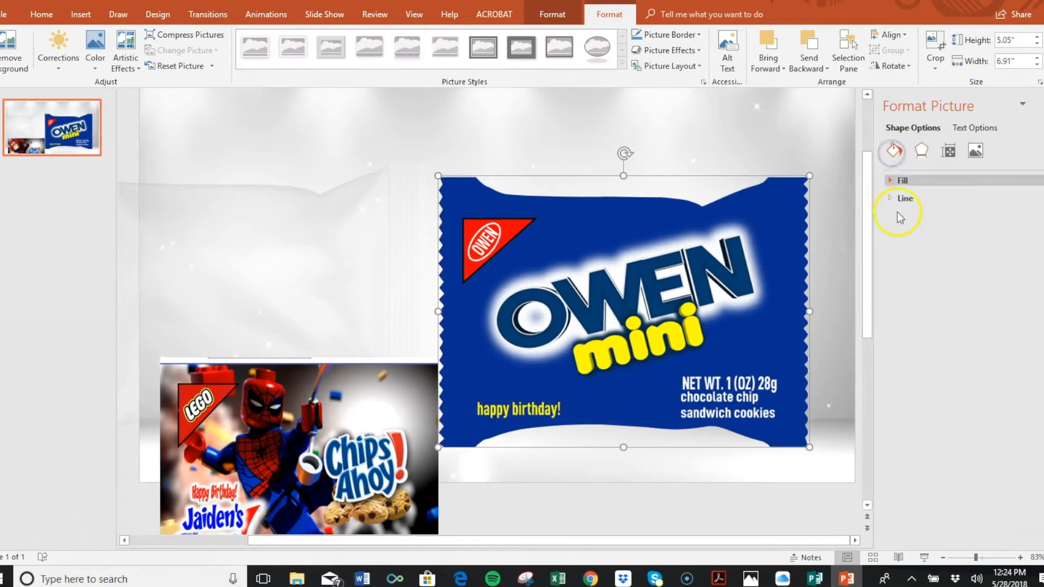
{"action": "left_click", "coordinate": [886, 183]}
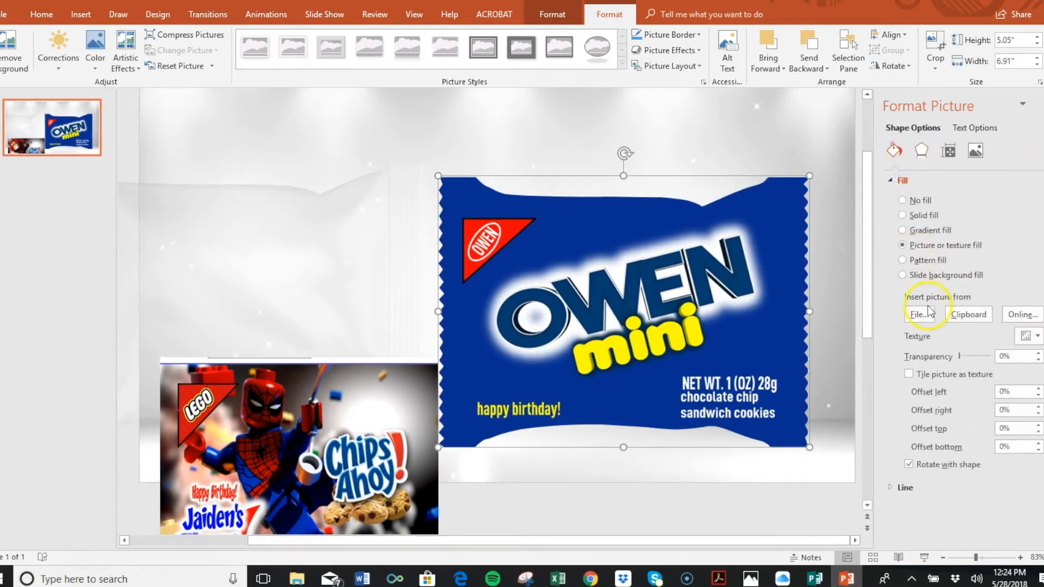
{"action": "left_click", "coordinate": [958, 318]}
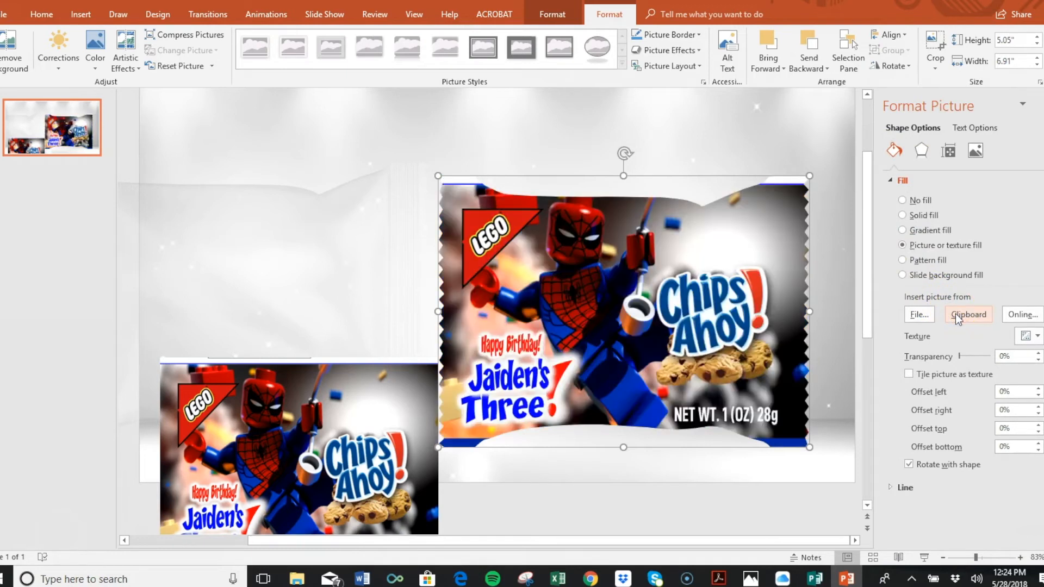
Move the loose label up to mid-slide and tighten its crop to 3.8" high, trimming the edge strips above and below the artwork
{"action": "left_click_drag", "start_coordinate": [379, 450], "coordinate": [519, 261]}
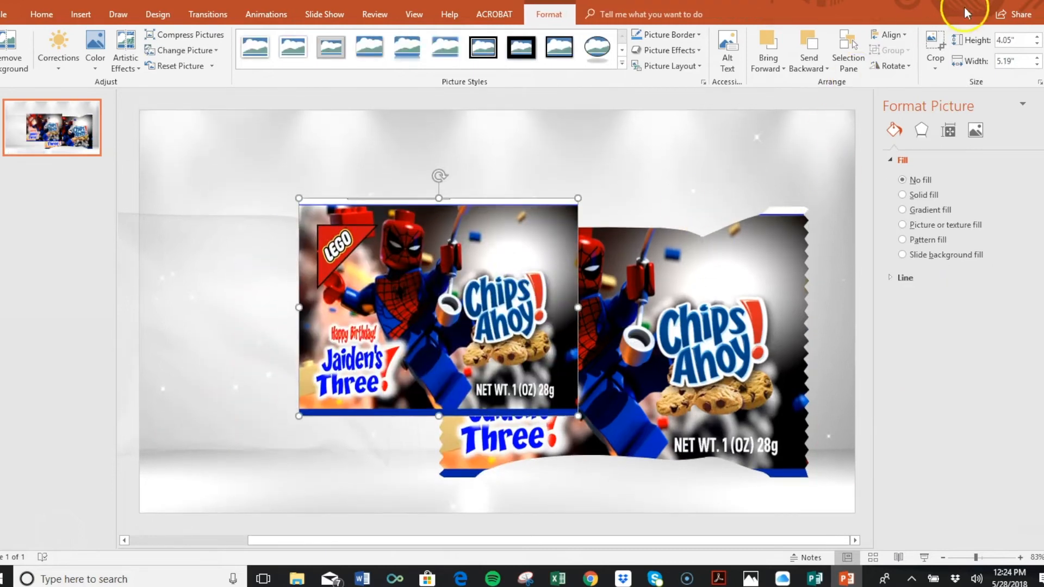
{"action": "left_click", "coordinate": [935, 49]}
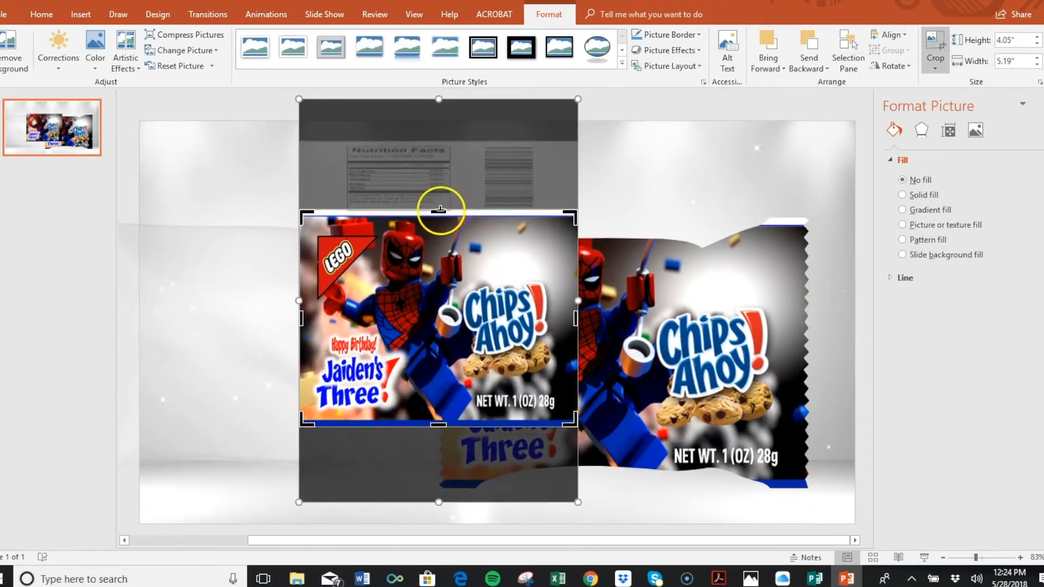
{"action": "mouse_move", "coordinate": [441, 211]}
{"action": "left_mouse_down"}
{"action": "mouse_move", "coordinate": [441, 225]}
{"action": "mouse_move", "coordinate": [436, 208]}
{"action": "left_mouse_up"}
{"action": "left_click_drag", "start_coordinate": [441, 416], "coordinate": [437, 409]}
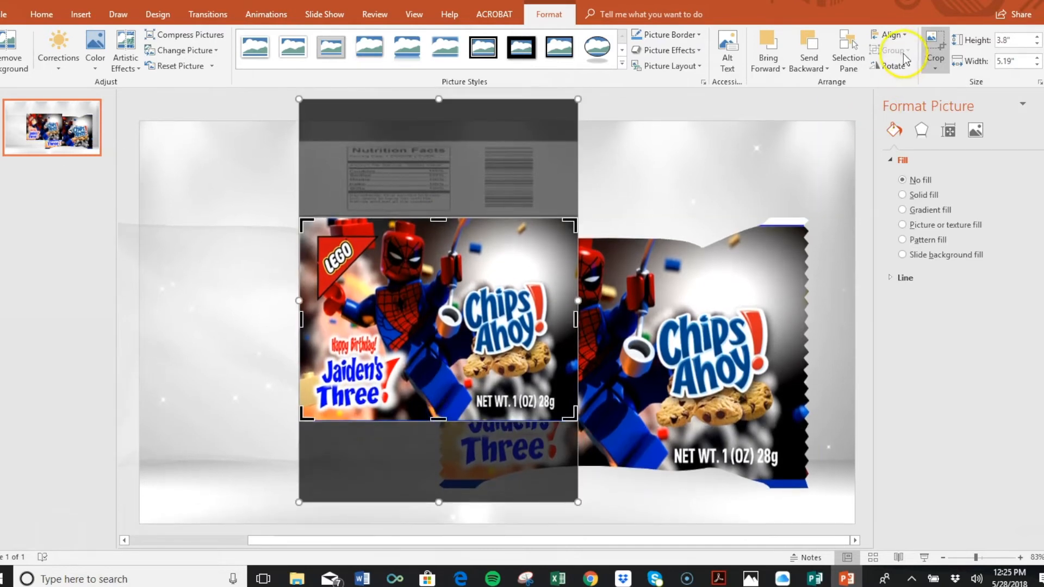
{"action": "left_click", "coordinate": [932, 44]}
Copy the re-cropped label and use it from the clipboard as the wrapper shape's new picture fill
{"action": "right_click", "coordinate": [513, 251]}
{"action": "left_click", "coordinate": [547, 282]}
{"action": "left_click", "coordinate": [655, 301]}
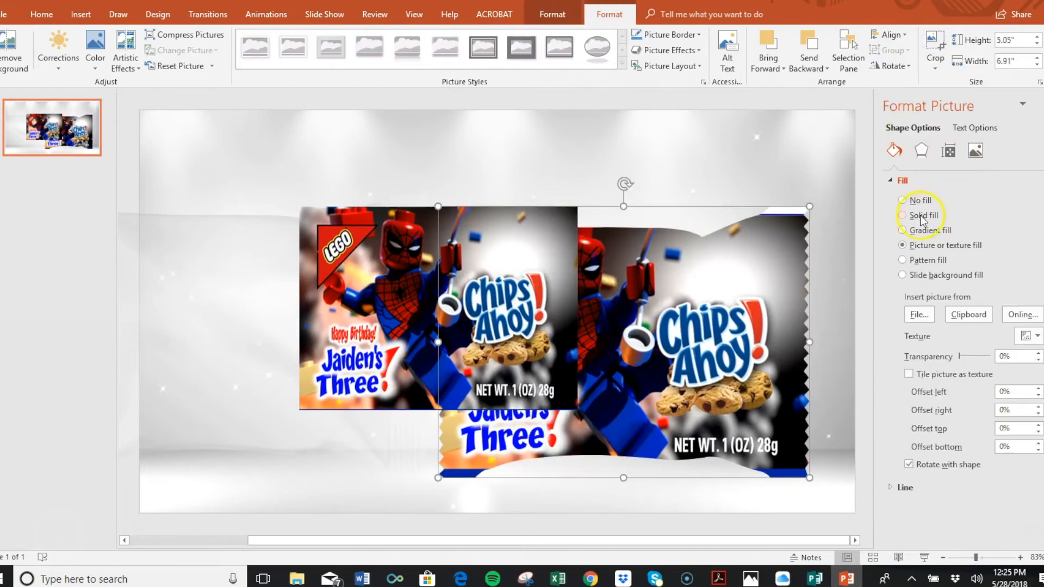
{"action": "left_click", "coordinate": [953, 314]}
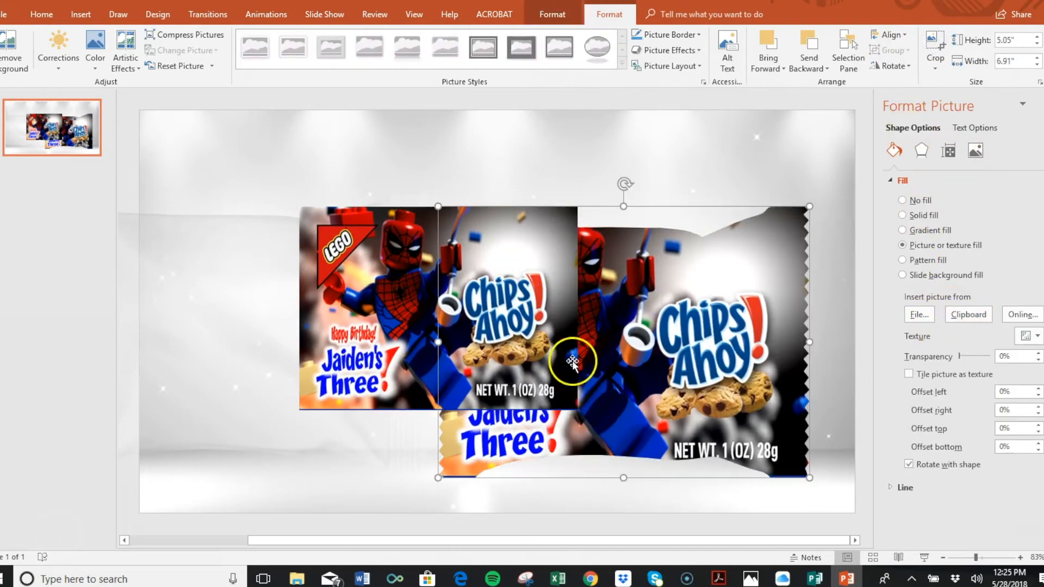
Move the loose cropped label off the wrapper and delete it from the slide
{"action": "left_click", "coordinate": [468, 380]}
{"action": "left_click_drag", "start_coordinate": [370, 352], "coordinate": [303, 471]}
{"action": "key", "text": "Delete"}
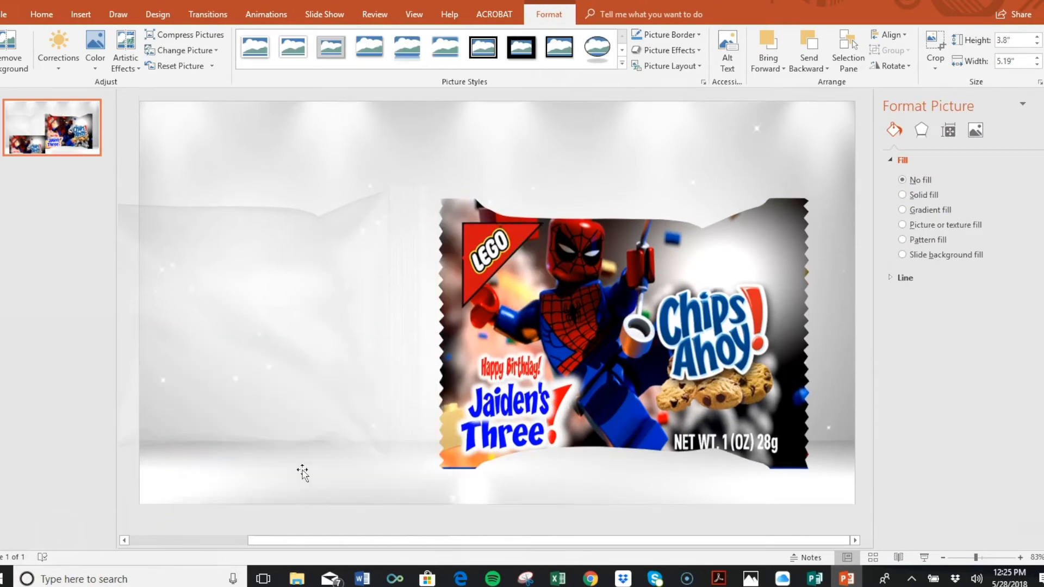
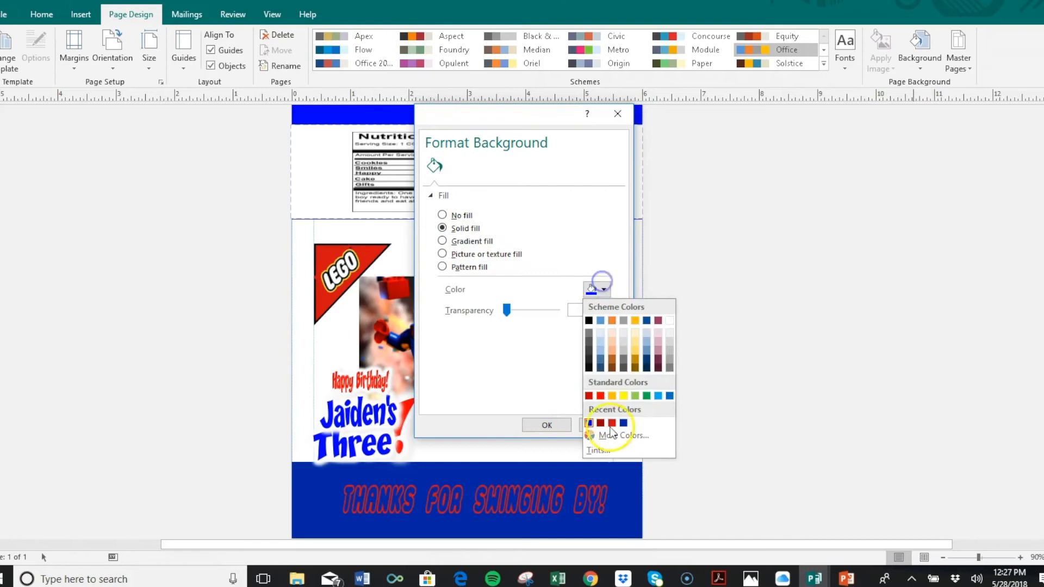
In the Publisher label, apply the bright blue recent color as the page's solid background fill
{"action": "left_click", "coordinate": [589, 423]}
{"action": "left_click", "coordinate": [546, 425]}
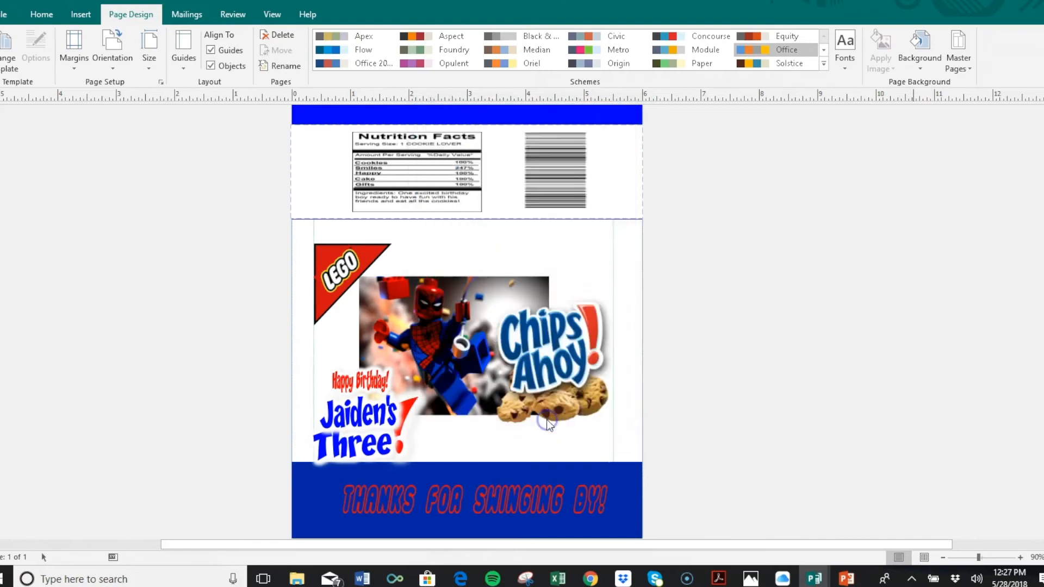
{"action": "left_click", "coordinate": [729, 341]}
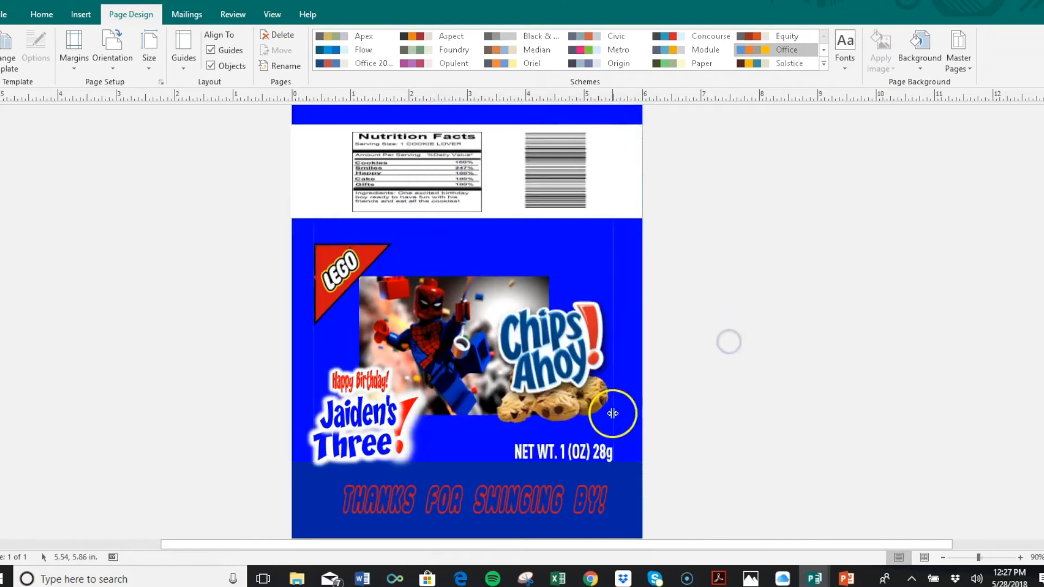
{"action": "left_click", "coordinate": [612, 498]}
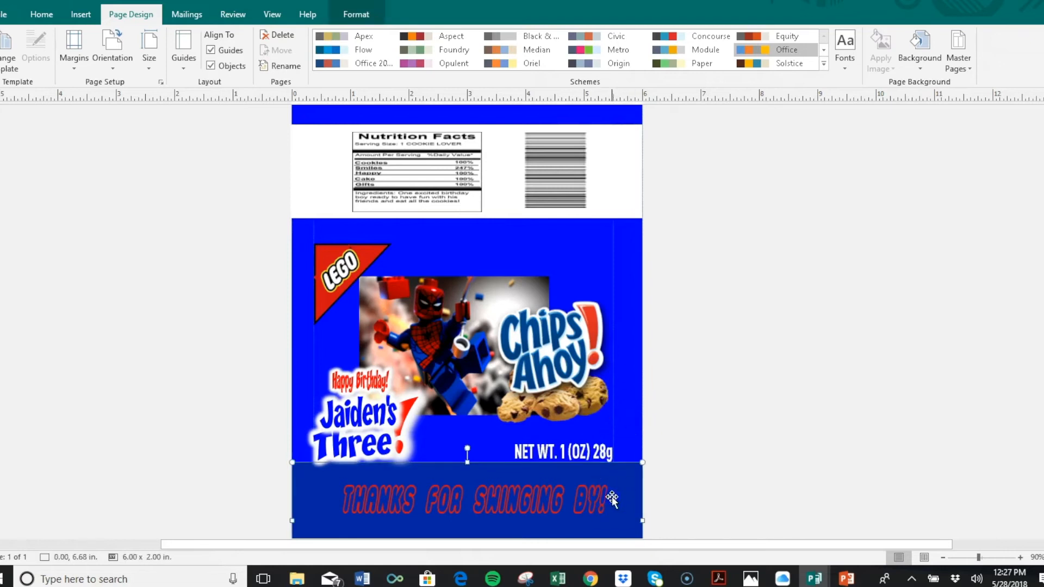
{"action": "left_click", "coordinate": [669, 322]}
Try moving the rectangular Lego Spider-Man picture and enlarging it to 4.30 x 3.14 in, and delete it from the front panel
{"action": "left_click", "coordinate": [427, 329]}
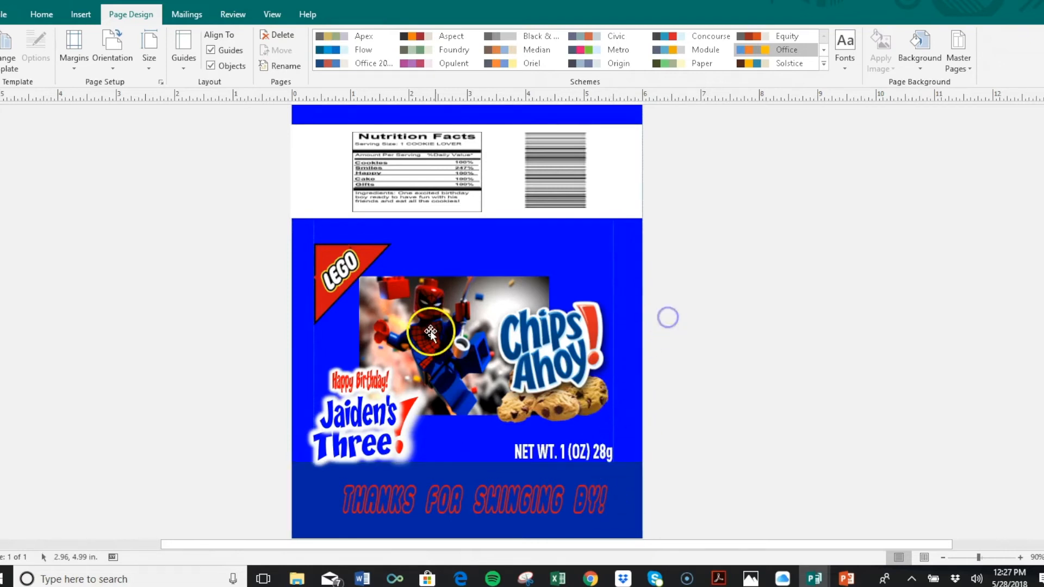
{"action": "left_click_drag", "start_coordinate": [443, 308], "coordinate": [447, 306]}
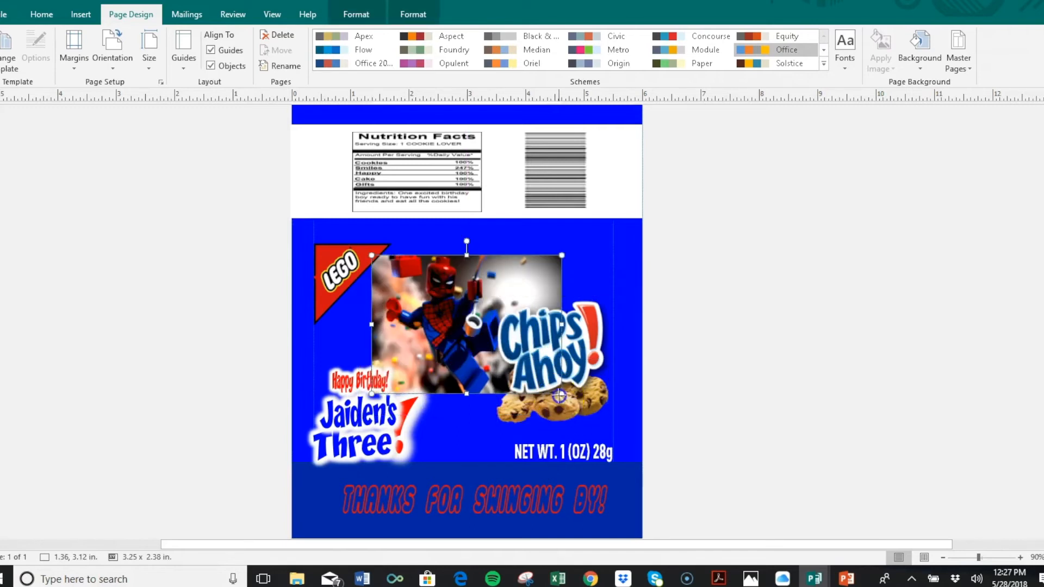
{"action": "left_click_drag", "start_coordinate": [589, 437], "coordinate": [593, 439]}
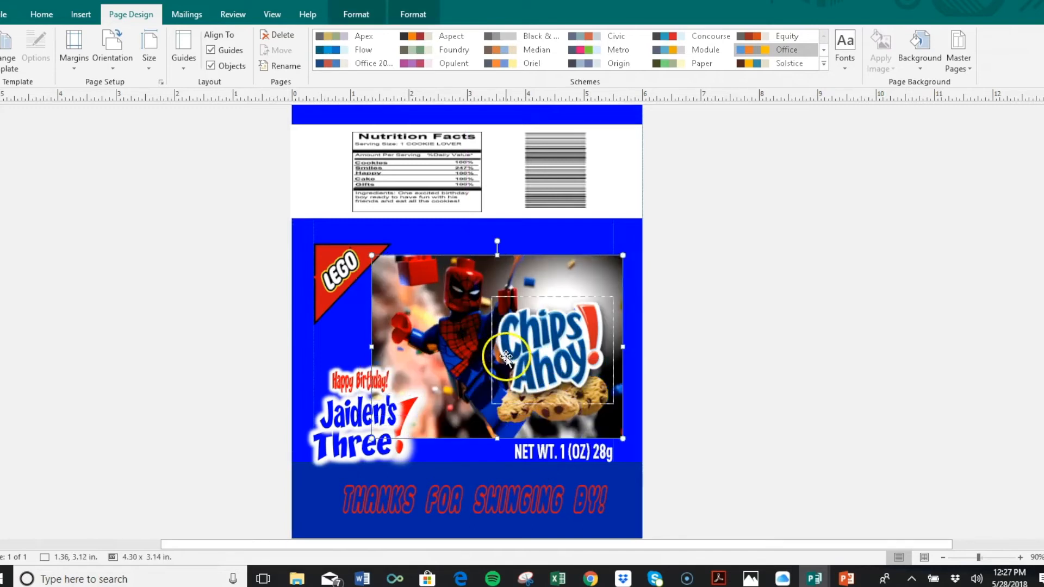
{"action": "key", "text": "Delete"}
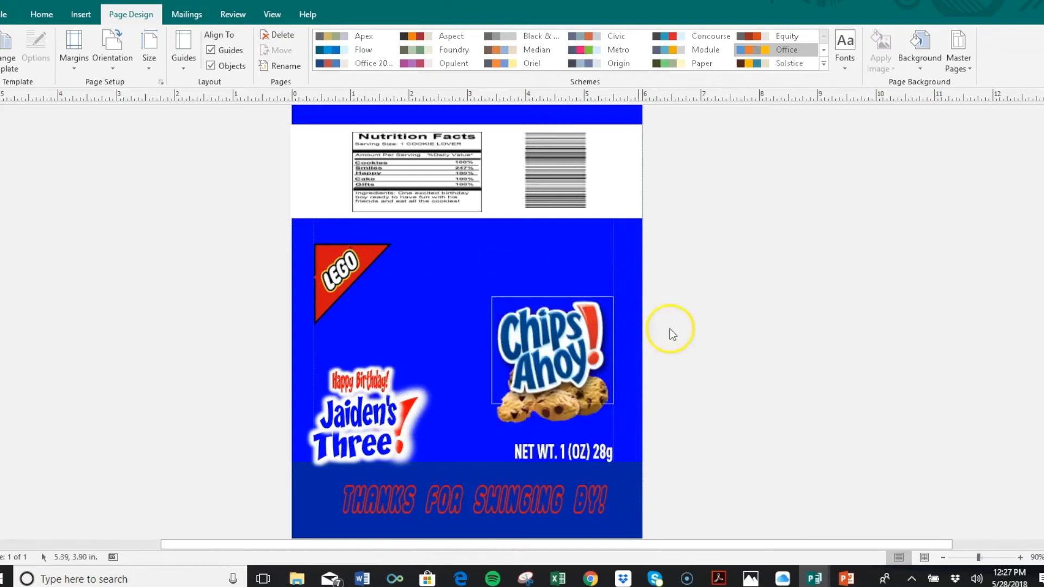
Bring the lego spiderman picture from the MSU folder in File Explorer into the publication, placing it beside the label's left edge
{"action": "left_click", "coordinate": [298, 579]}
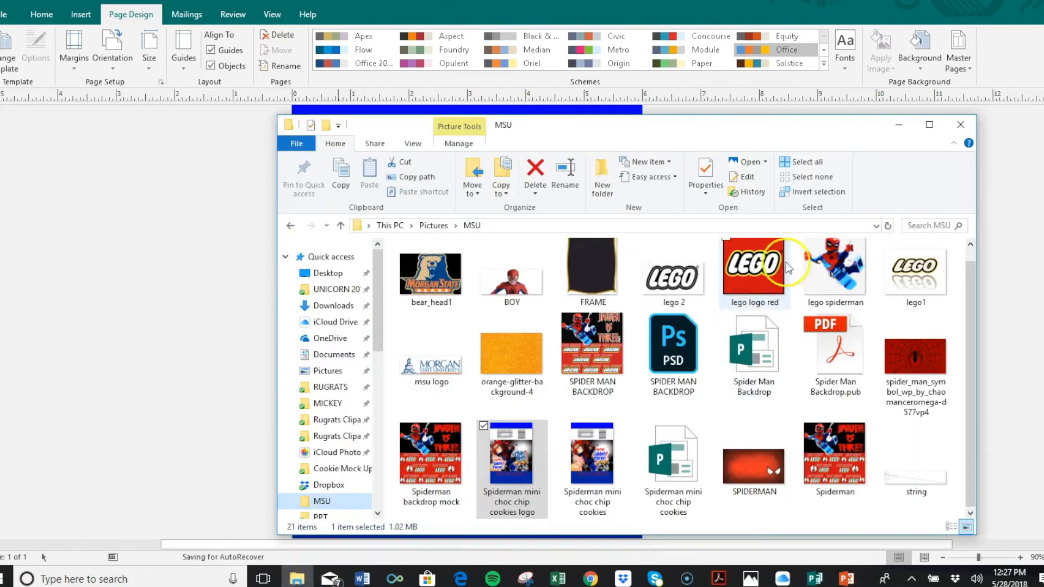
{"action": "left_click", "coordinate": [833, 269]}
{"action": "left_click_drag", "start_coordinate": [859, 281], "coordinate": [344, 306]}
{"action": "left_click", "coordinate": [345, 306]}
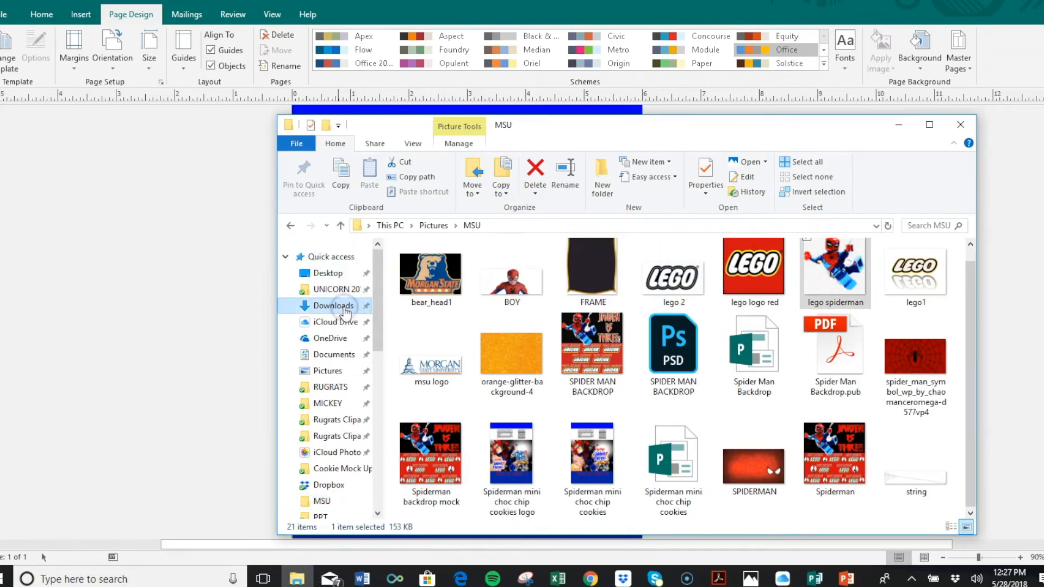
{"action": "left_click_drag", "start_coordinate": [423, 310], "coordinate": [155, 316]}
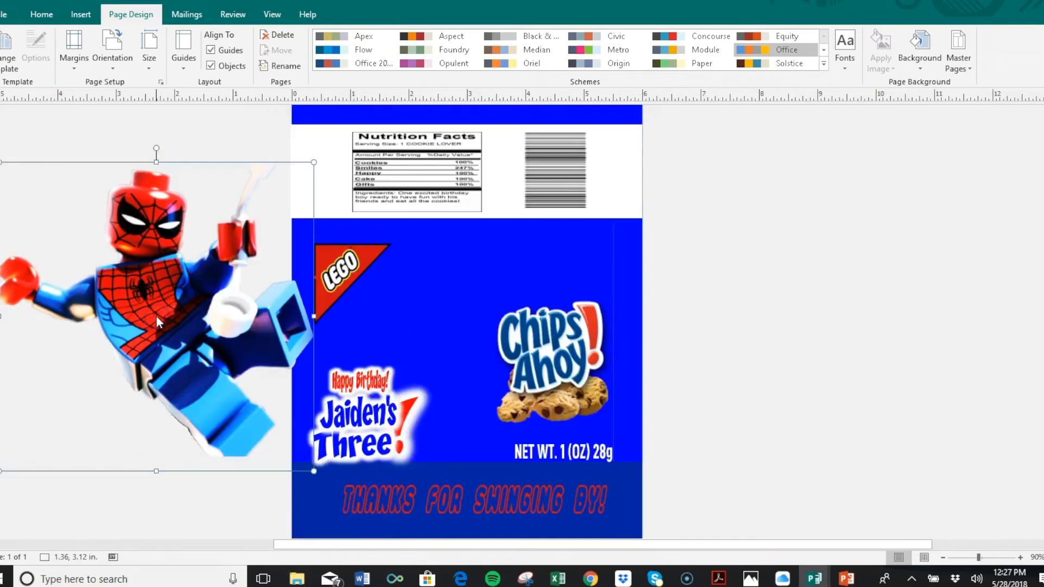
Shrink the Spider-Man picture to 3.48 x 3.41 in and place it on the label's front panel between the LEGO and Chips Ahoy logos
{"action": "left_click", "coordinate": [290, 166]}
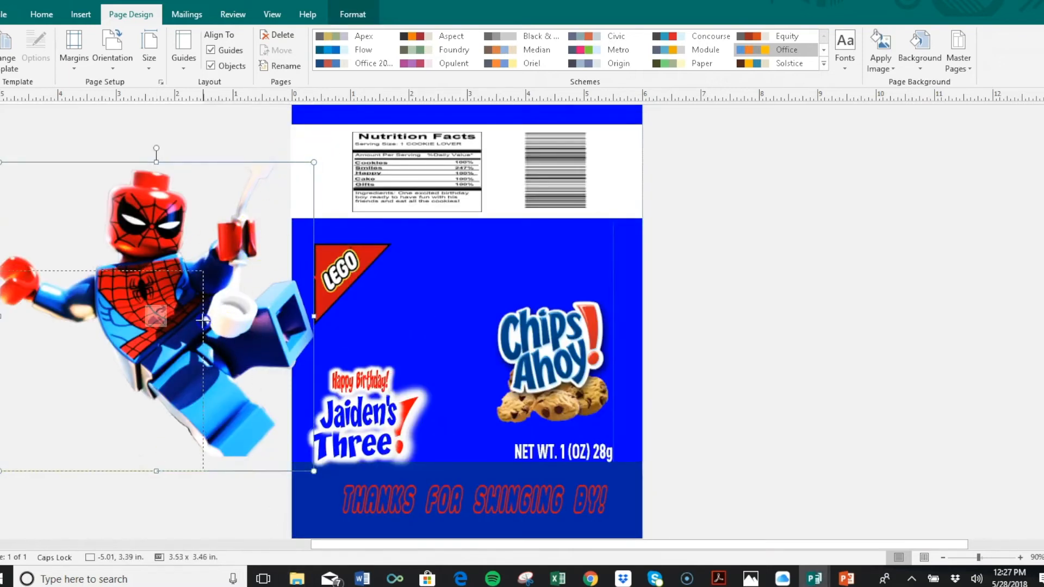
{"action": "left_click_drag", "start_coordinate": [202, 321], "coordinate": [201, 320]}
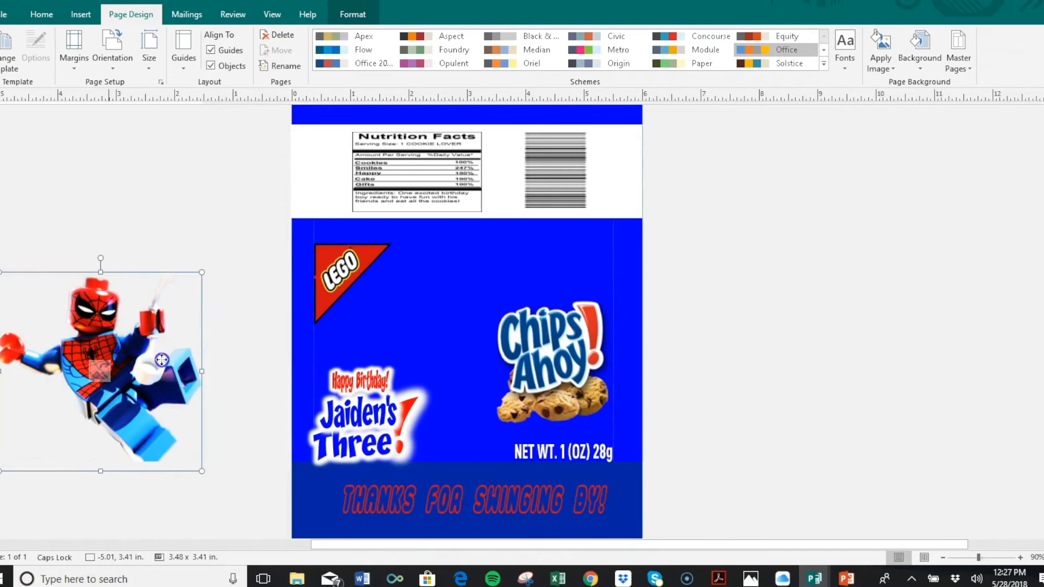
{"action": "left_click_drag", "start_coordinate": [284, 372], "coordinate": [437, 332]}
{"action": "left_click", "coordinate": [796, 446]}
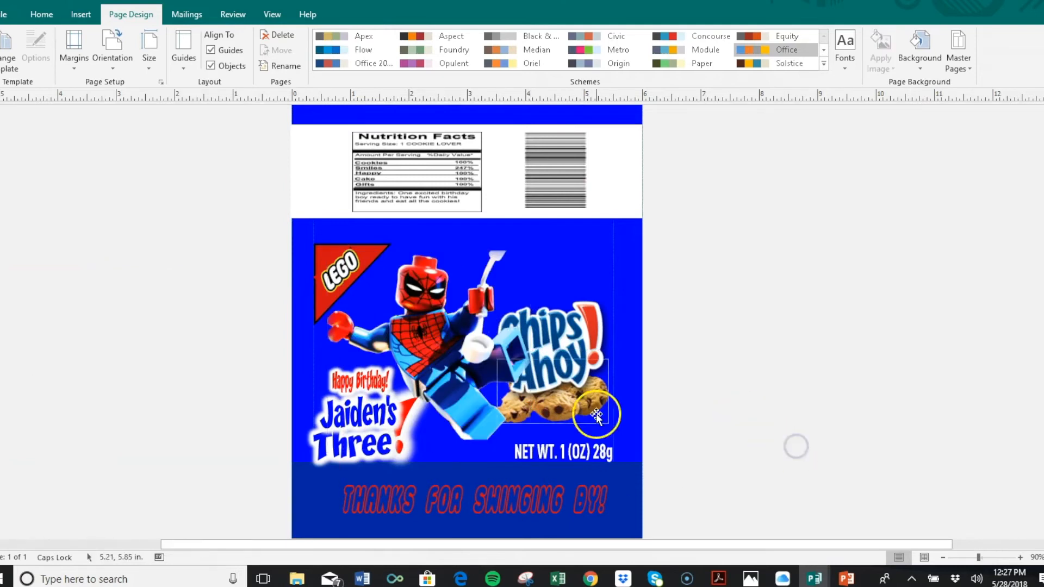
Send the Spider-Man picture backward so that it sits behind the Chips Ahoy logo
{"action": "left_click", "coordinate": [431, 340]}
{"action": "left_click", "coordinate": [351, 17]}
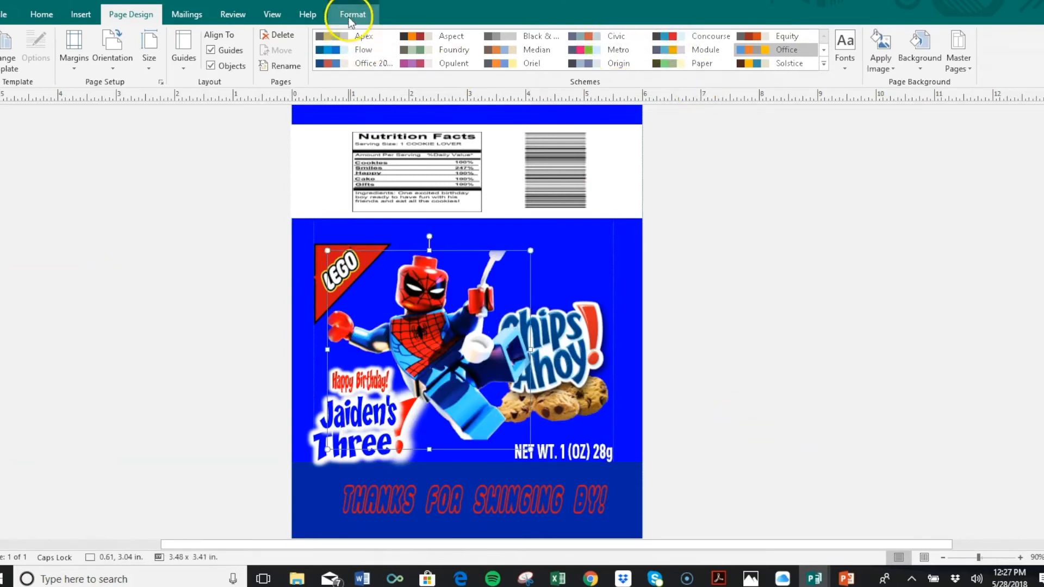
{"action": "left_click", "coordinate": [647, 48]}
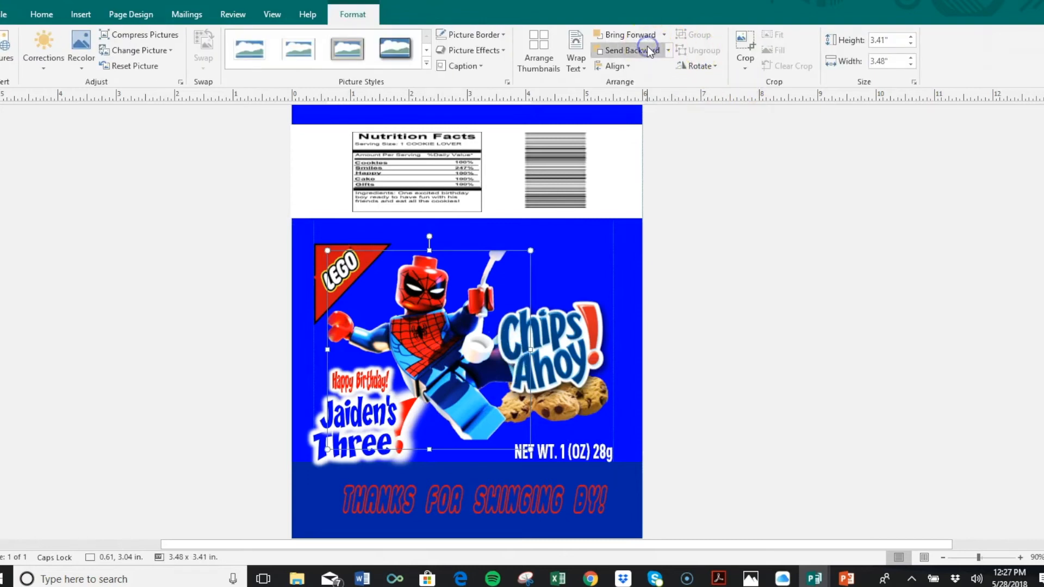
{"action": "left_click", "coordinate": [737, 305]}
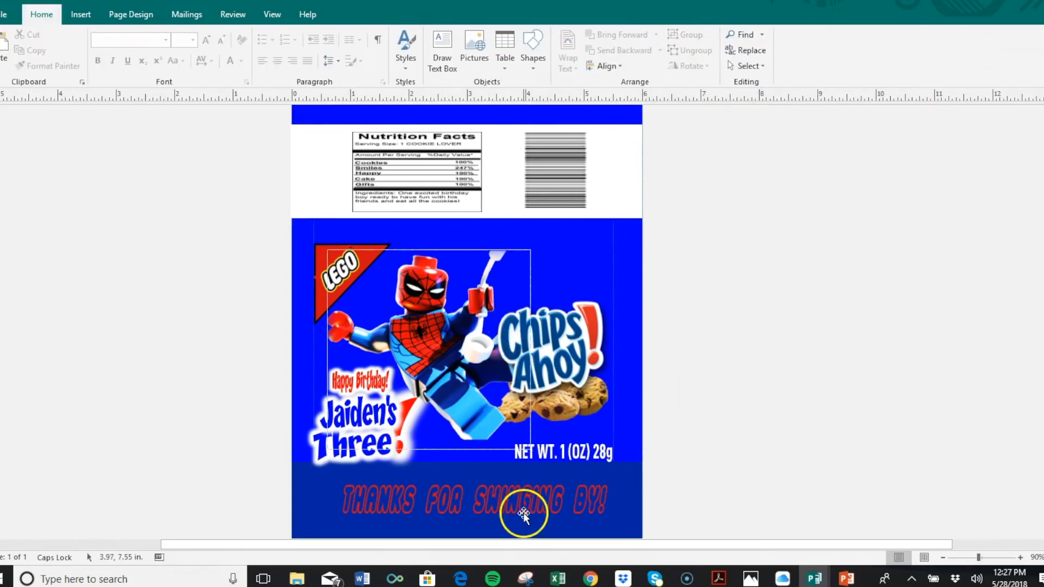
Fill the dark blue rectangle behind THANKS FOR SWINGING BY! with the same bright blue as the page background
{"action": "left_click", "coordinate": [618, 481]}
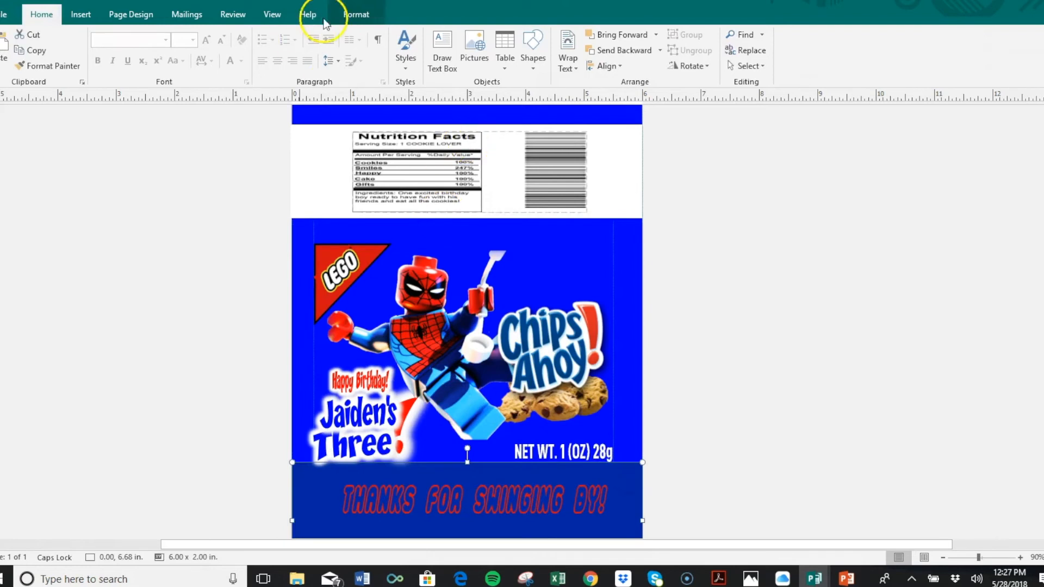
{"action": "left_click", "coordinate": [357, 14]}
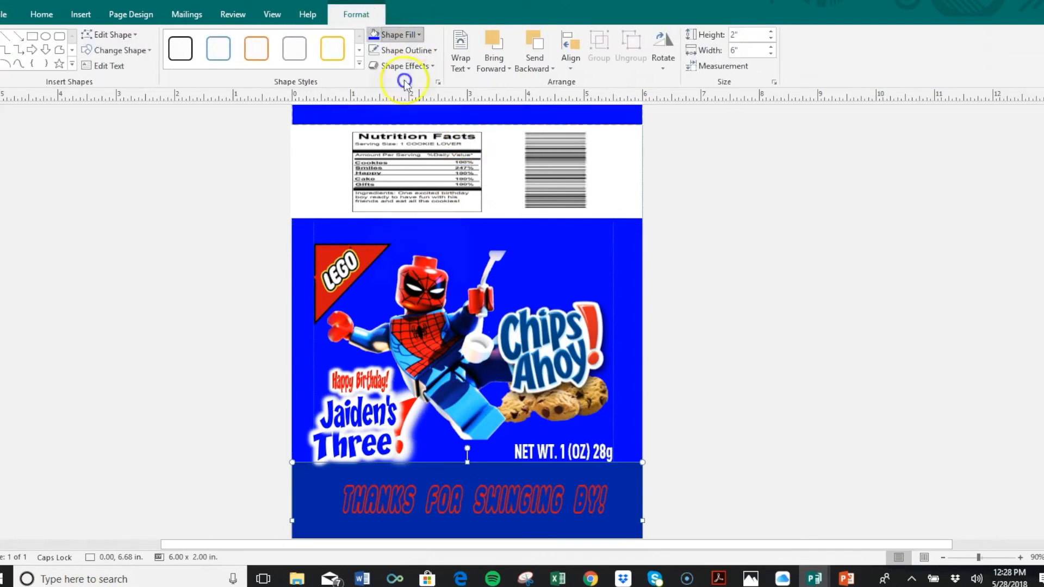
{"action": "left_click", "coordinate": [396, 34]}
{"action": "left_click", "coordinate": [373, 168]}
{"action": "left_click", "coordinate": [802, 352]}
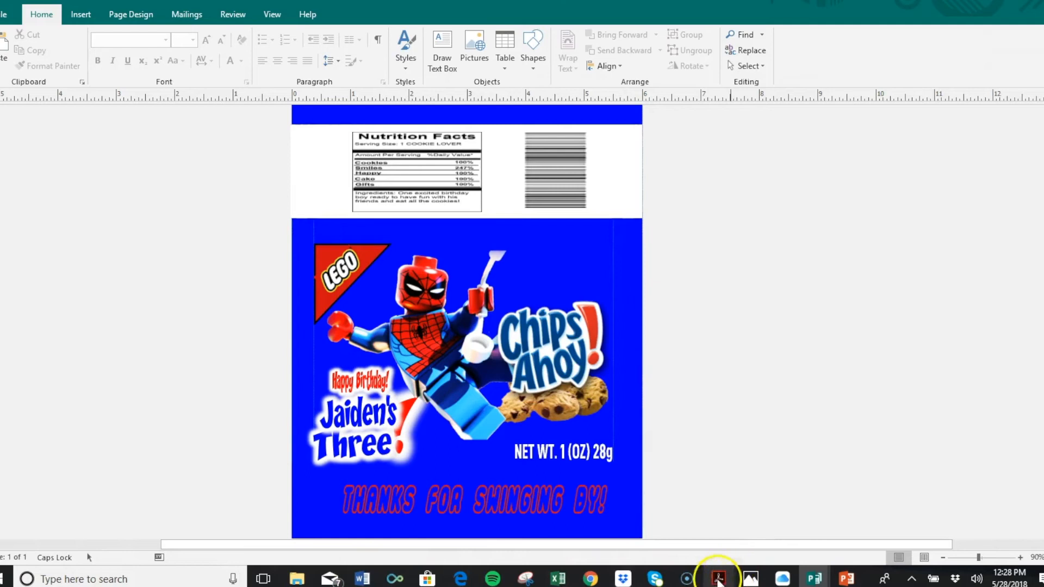
Search Bing online pictures for RED LEGOS, browse the results, and search again for RED LEGO PNG
{"action": "left_click", "coordinate": [93, 20]}
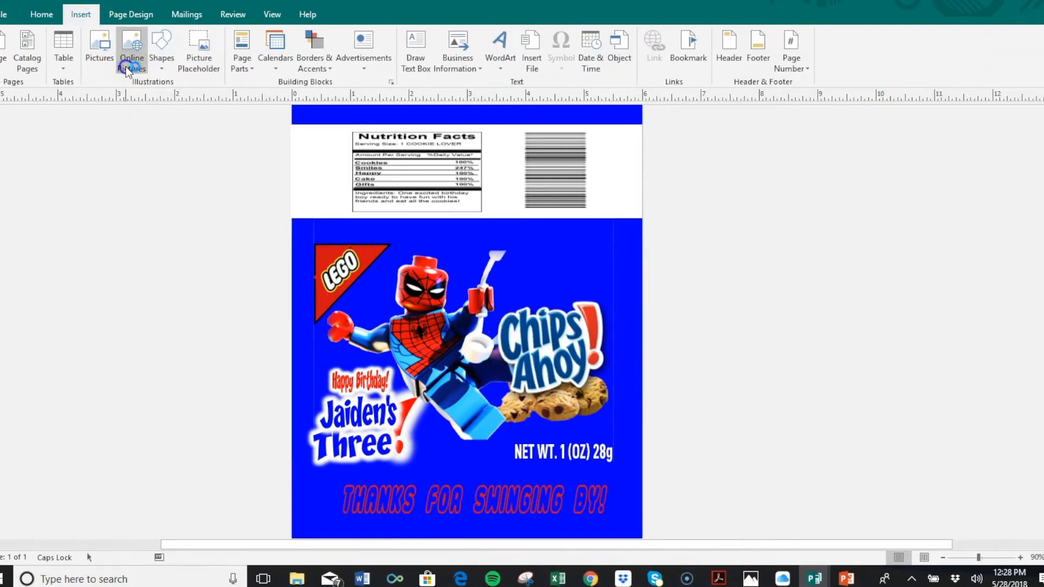
{"action": "left_click", "coordinate": [125, 66]}
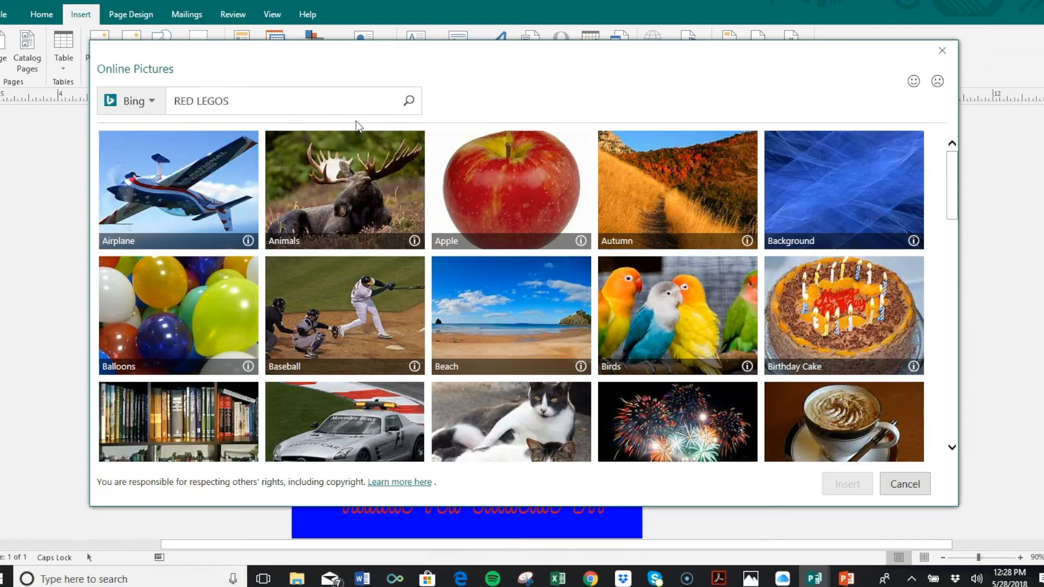
{"action": "key", "text": "Return"}
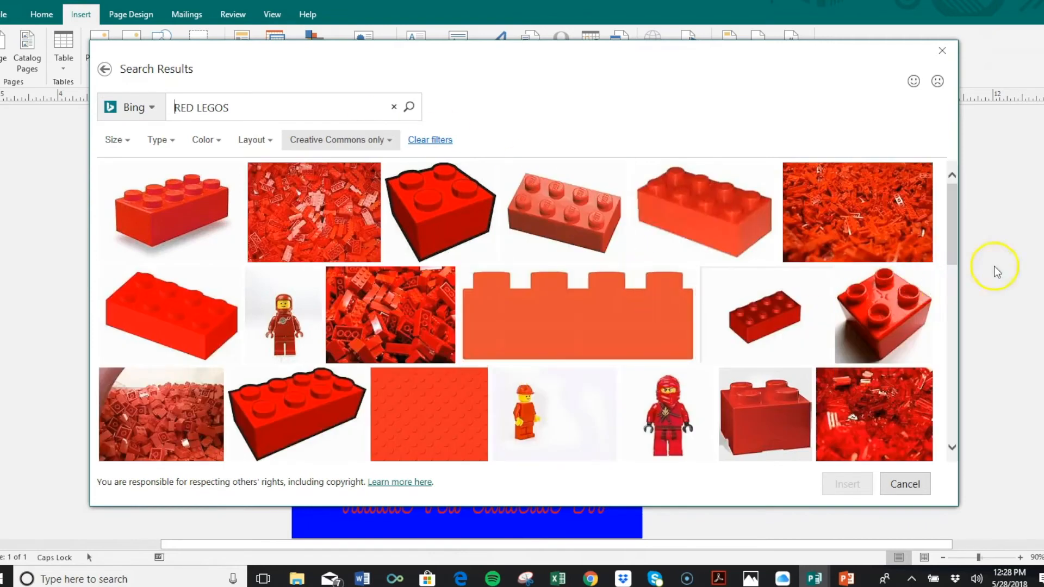
{"action": "left_click", "coordinate": [951, 290]}
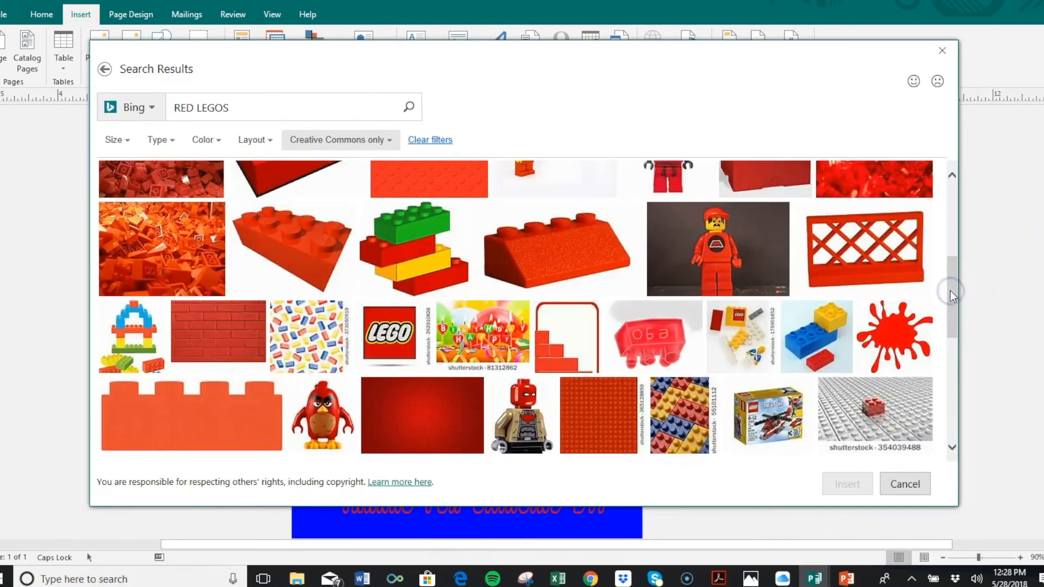
{"action": "left_click_drag", "start_coordinate": [951, 288], "coordinate": [965, 214]}
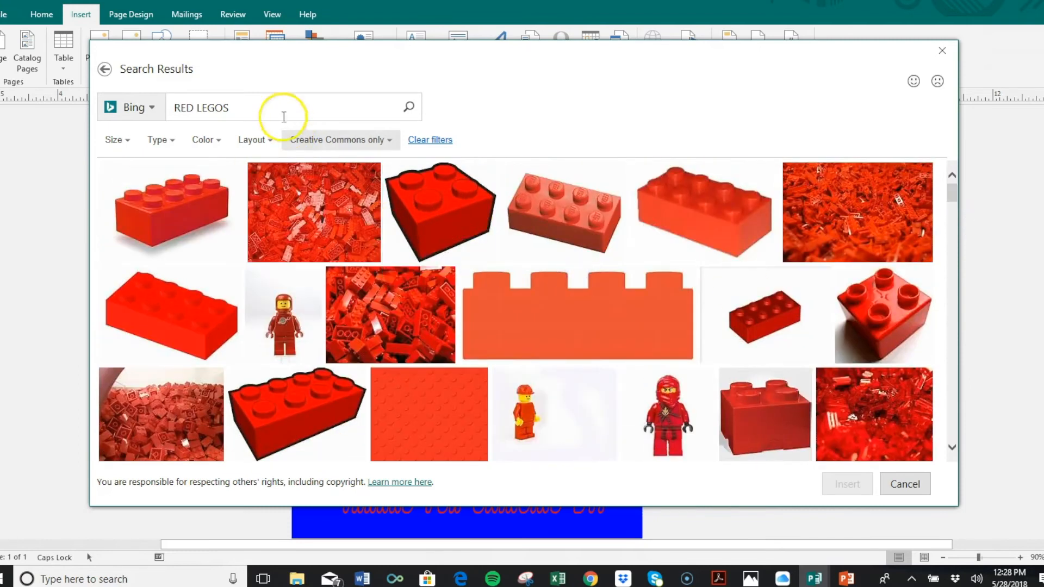
{"action": "key", "text": "Return"}
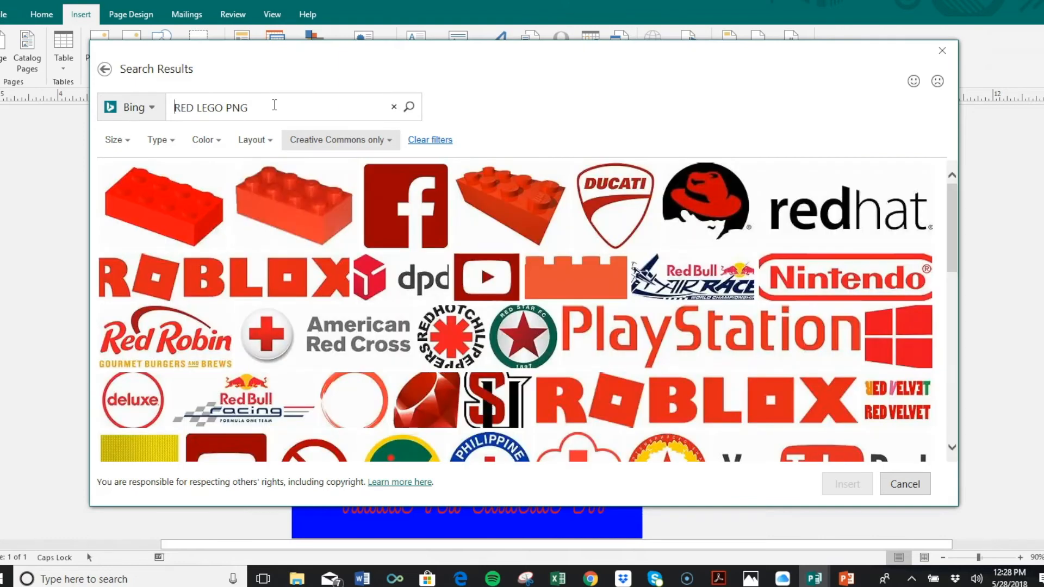
Try the multicoloured brick pile picture from a LEGO PNG search on the label, and delete it
{"action": "left_click_drag", "start_coordinate": [246, 110], "coordinate": [157, 115]}
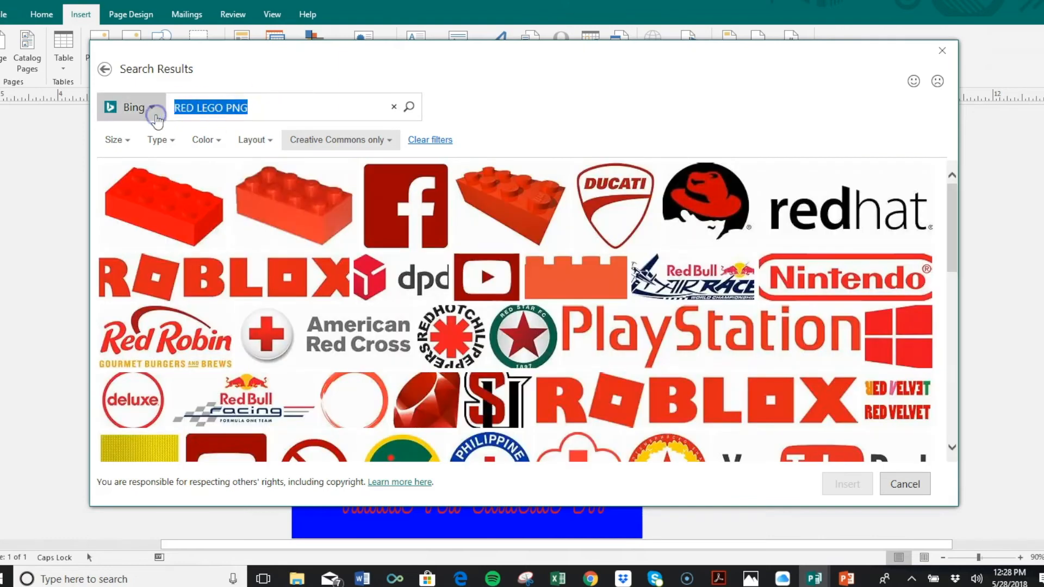
{"action": "type", "text": "LEG"}
{"action": "key", "text": "Return"}
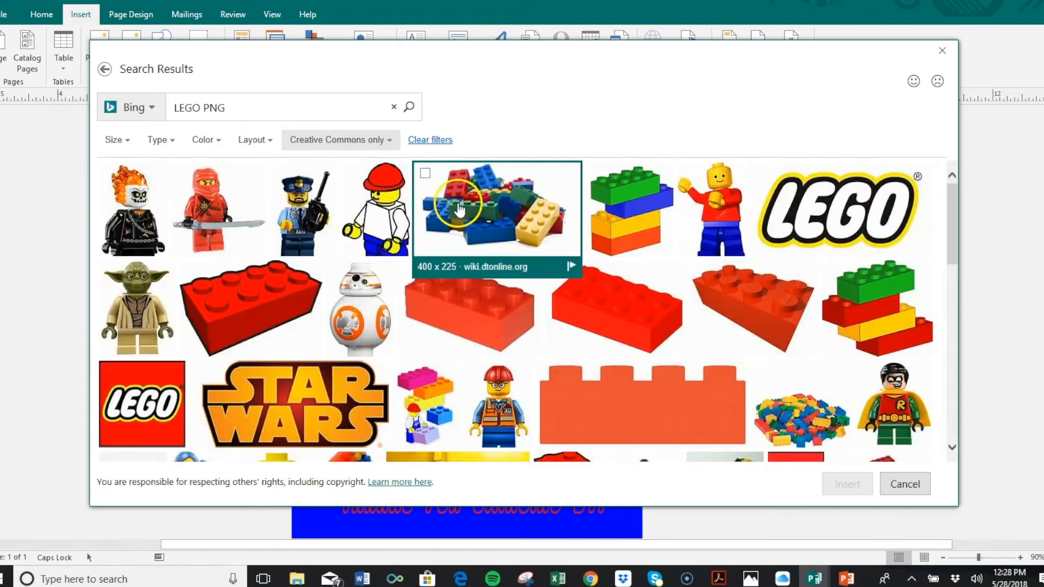
{"action": "left_click", "coordinate": [459, 207]}
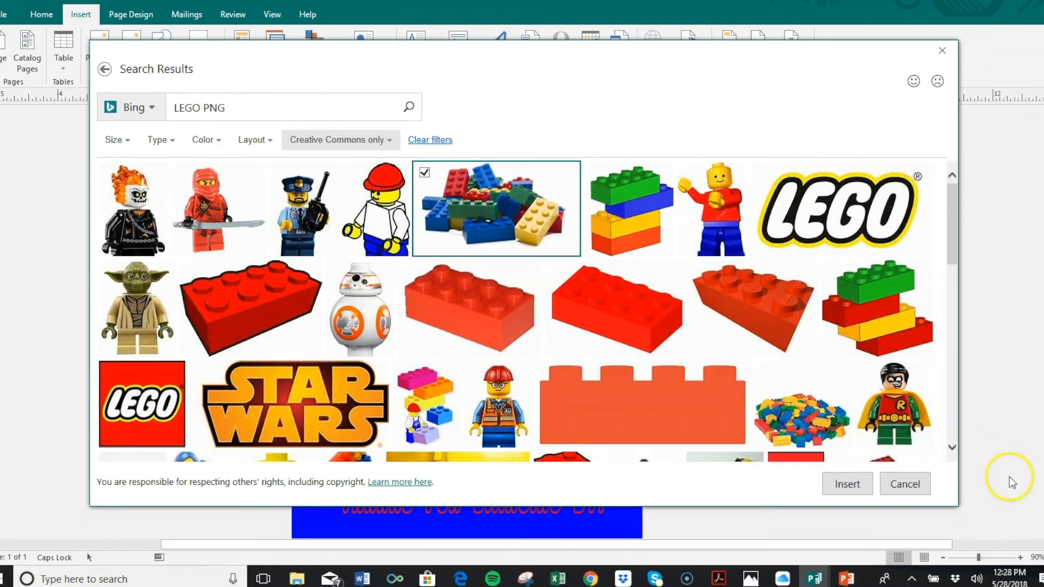
{"action": "left_click", "coordinate": [854, 480]}
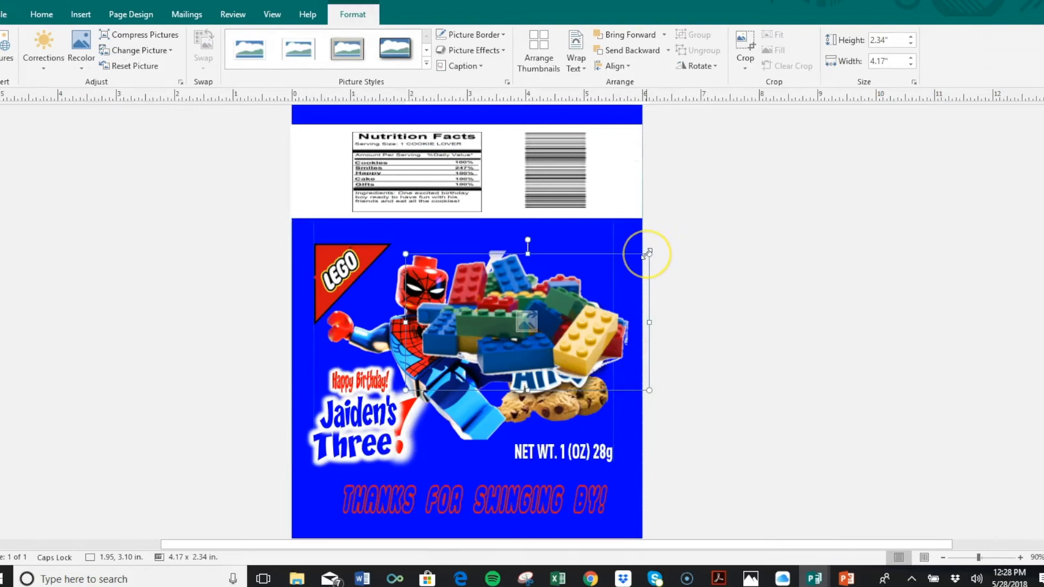
{"action": "key", "text": "Delete"}
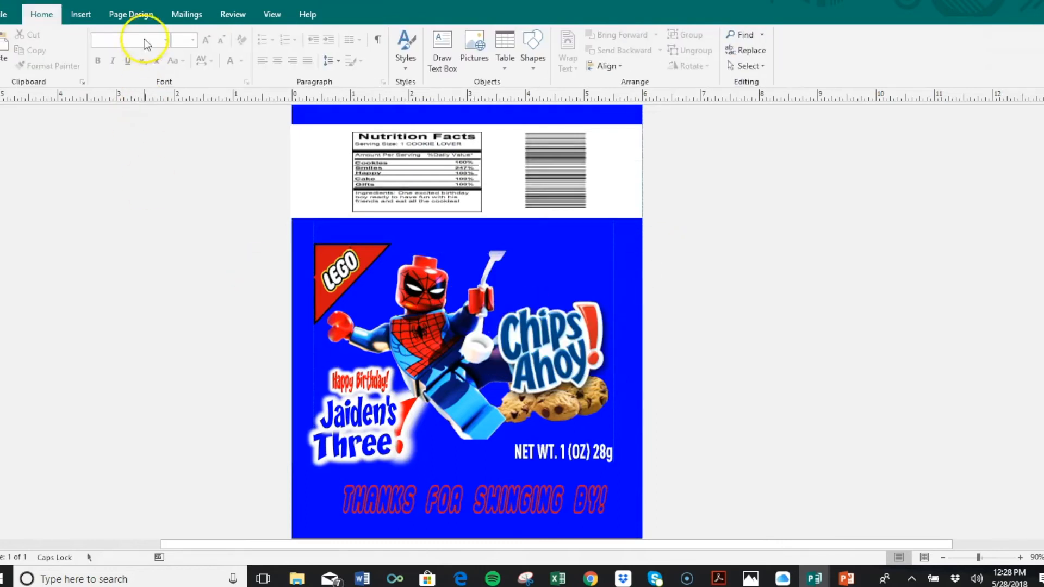
Search online pictures for LEGO CLIPART PNG and insert the yellow sunglasses head and the red 400 x 275 brick
{"action": "left_click", "coordinate": [93, 16]}
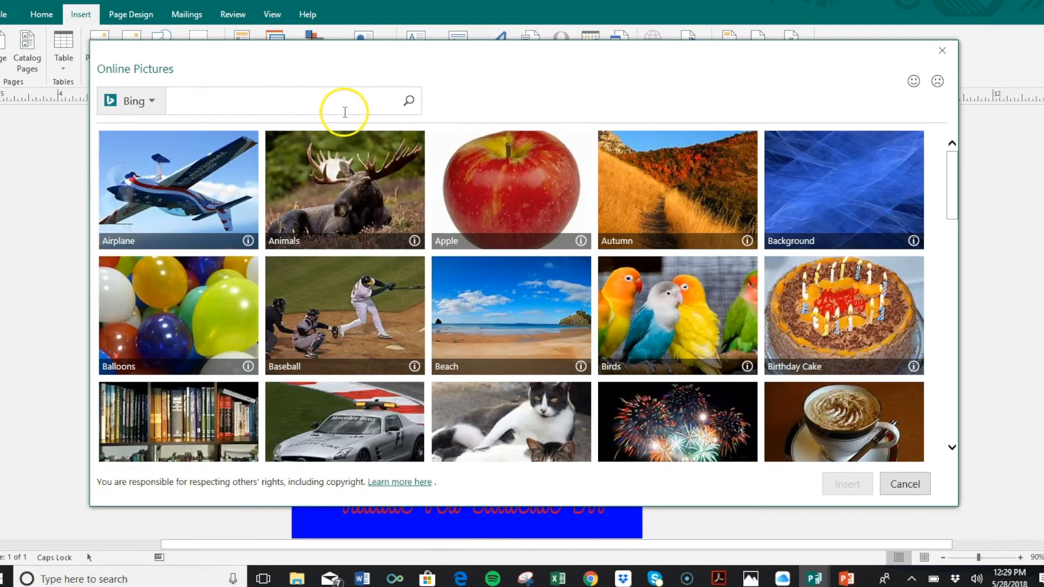
{"action": "left_click", "coordinate": [332, 103]}
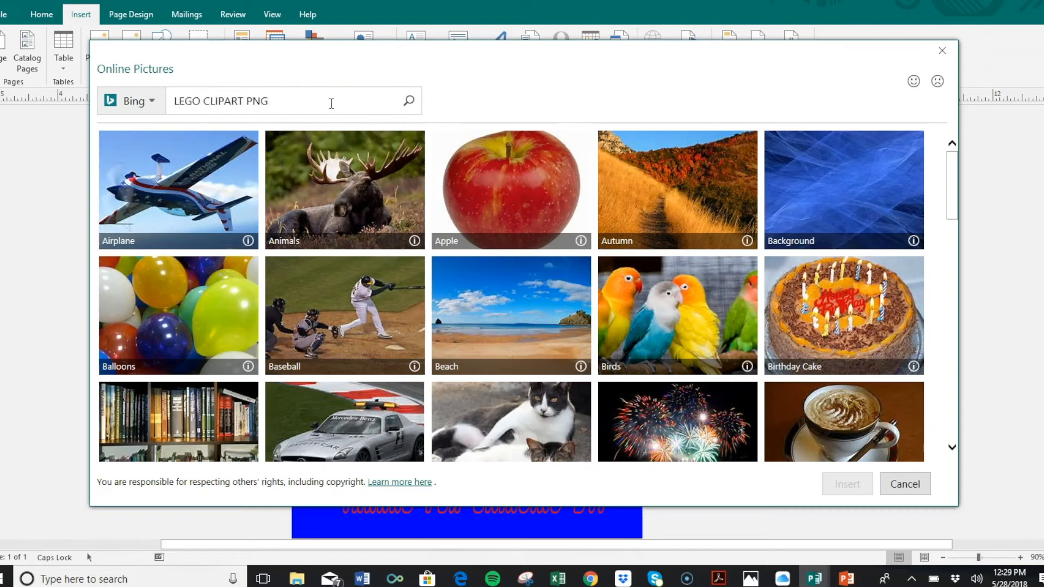
{"action": "key", "text": "Return"}
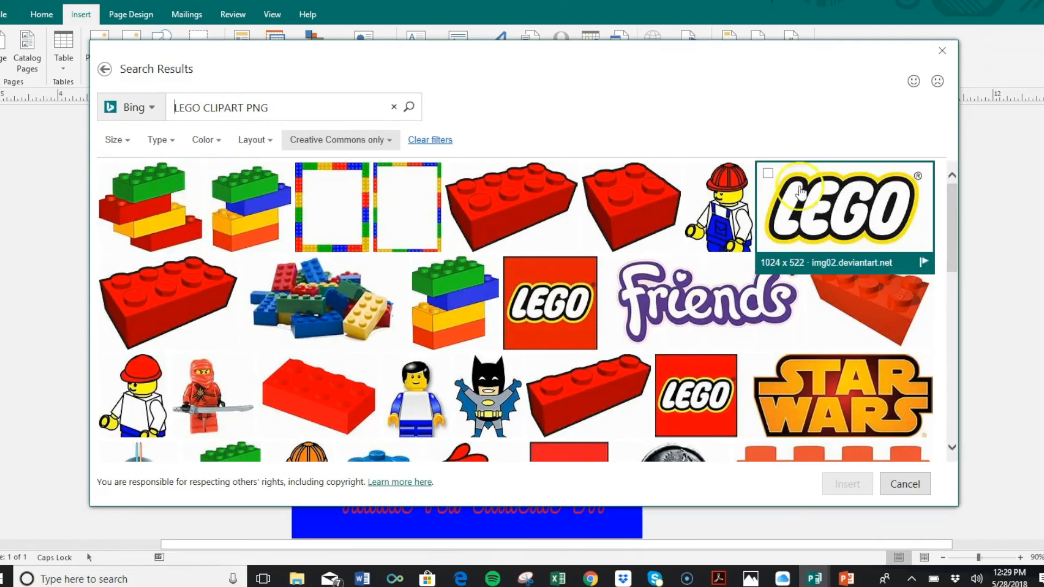
{"action": "left_click_drag", "start_coordinate": [952, 200], "coordinate": [460, 355]}
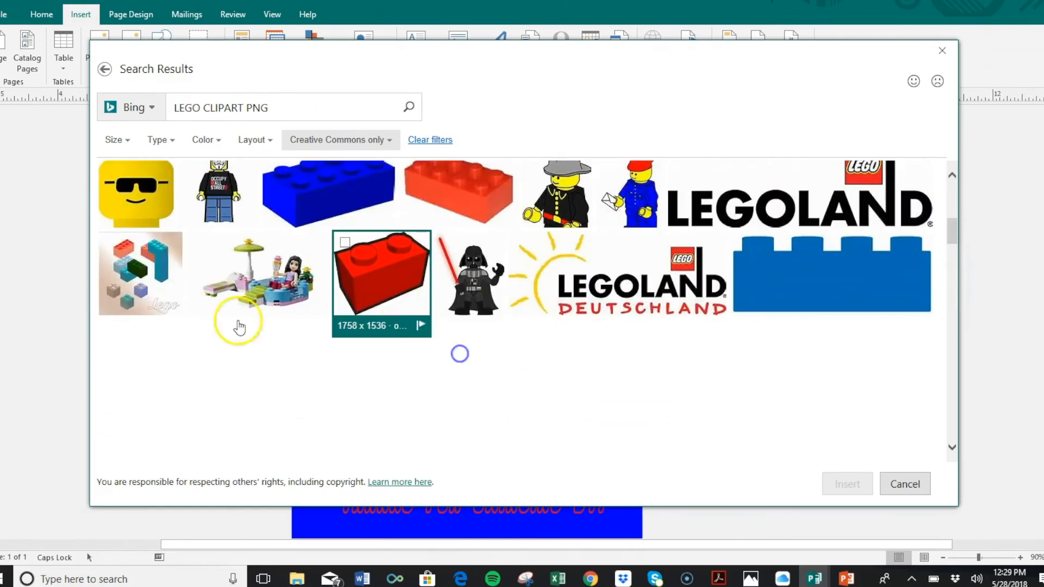
{"action": "left_click", "coordinate": [136, 196]}
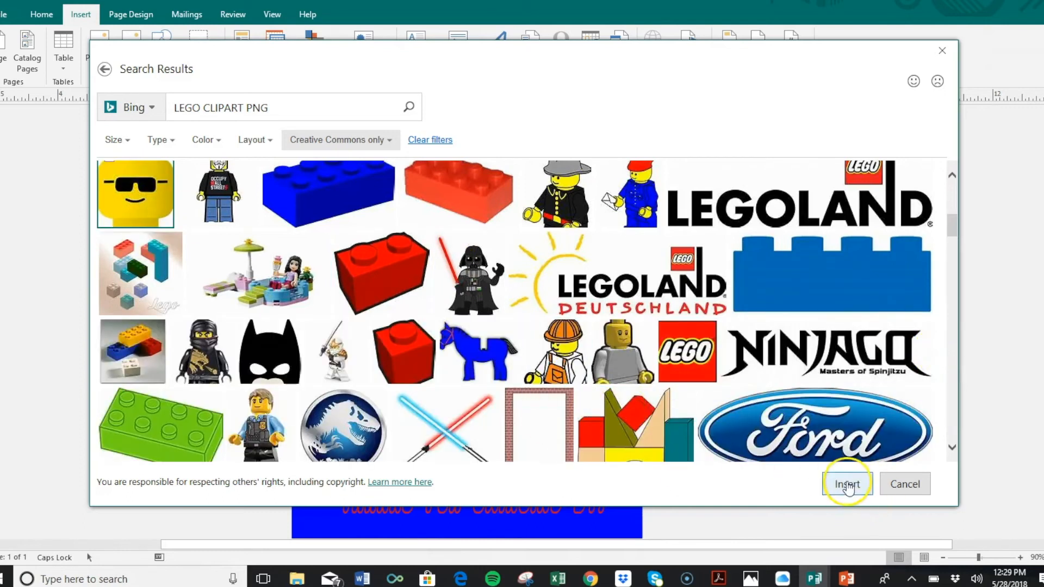
{"action": "left_click_drag", "start_coordinate": [950, 239], "coordinate": [954, 205]}
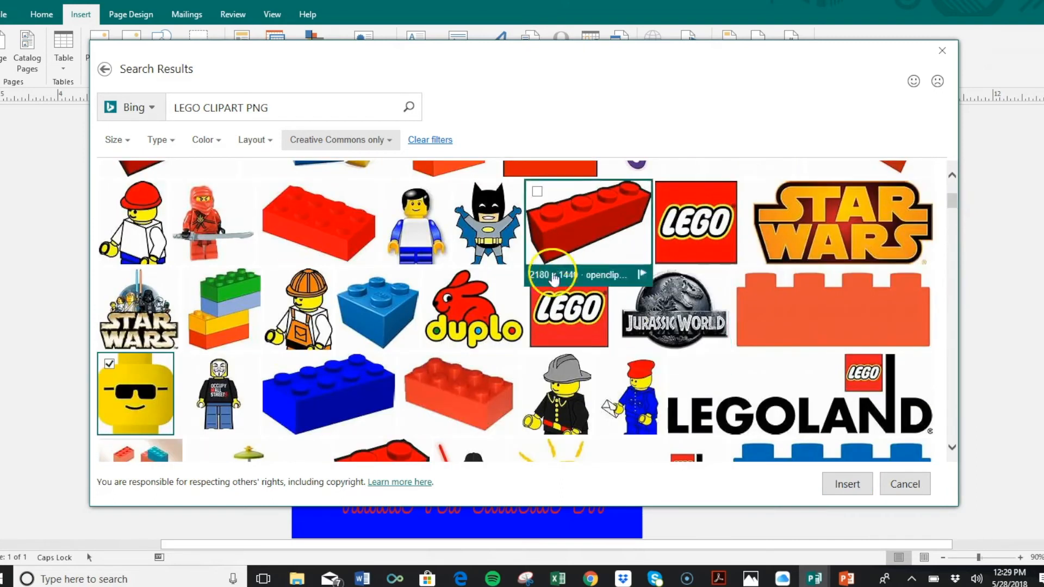
{"action": "left_click", "coordinate": [335, 246]}
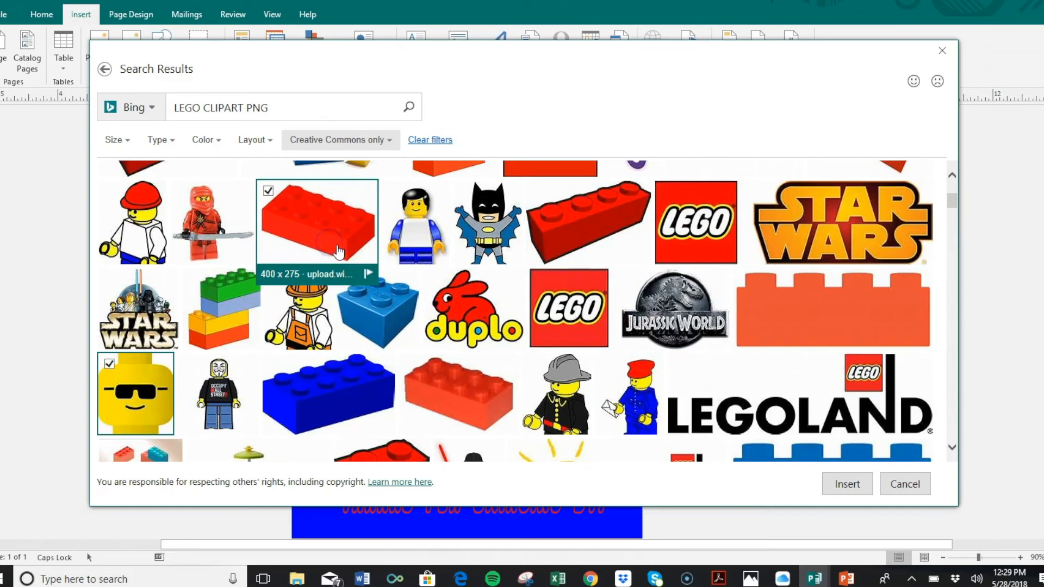
{"action": "left_click", "coordinate": [851, 483]}
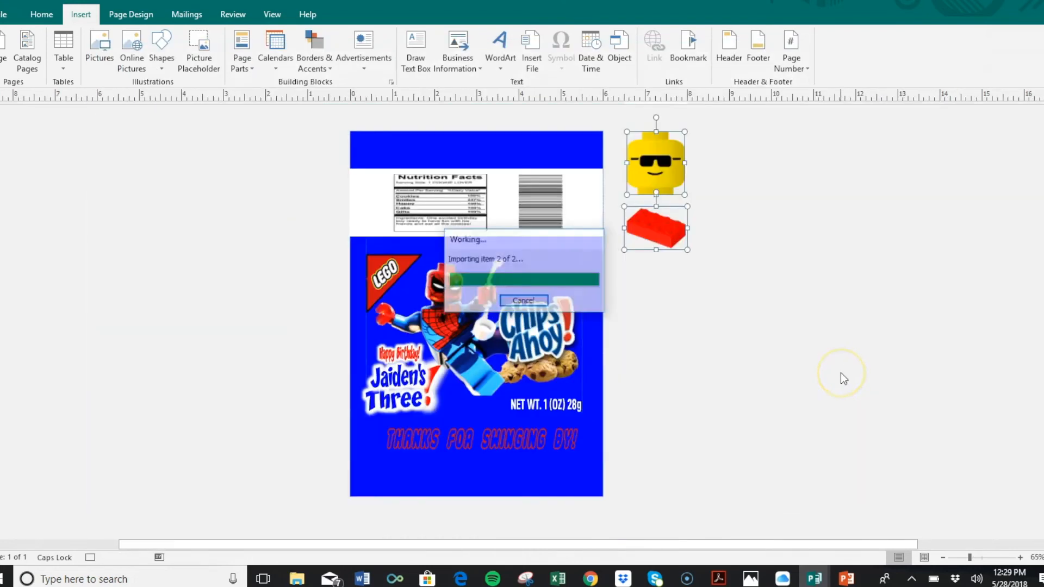
Try the red brick above the Chips Ahoy logo and the sunglasses head, shrunk to 0.90 x 0.98 in, over the cookies
{"action": "left_click", "coordinate": [732, 236]}
{"action": "left_click", "coordinate": [651, 230]}
{"action": "left_click_drag", "start_coordinate": [576, 299], "coordinate": [550, 294]}
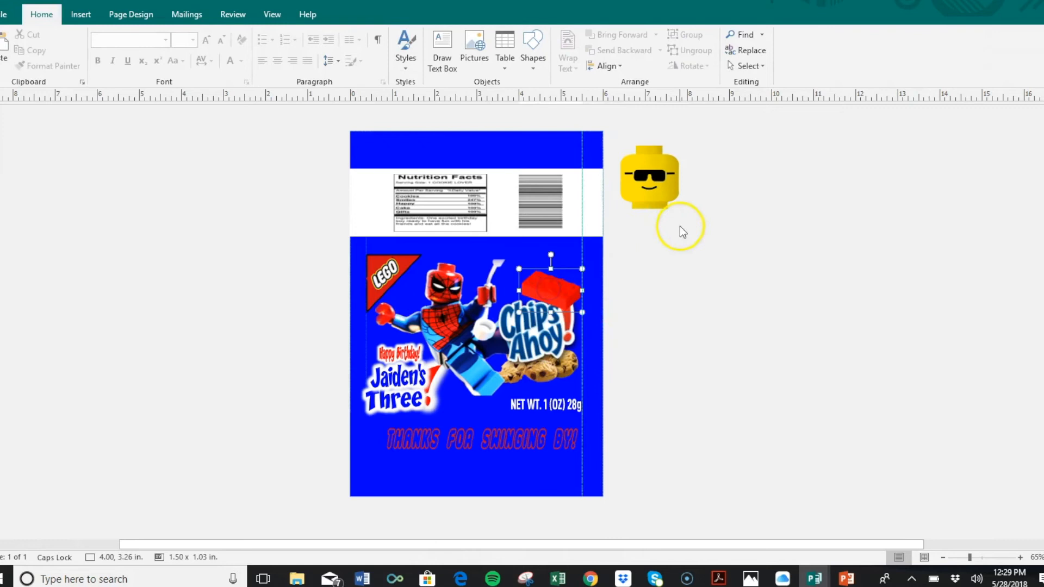
{"action": "left_click", "coordinate": [634, 206]}
{"action": "mouse_move", "coordinate": [552, 354]}
{"action": "left_mouse_down"}
{"action": "mouse_move", "coordinate": [566, 375]}
{"action": "mouse_move", "coordinate": [536, 359]}
{"action": "mouse_move", "coordinate": [557, 329]}
{"action": "mouse_move", "coordinate": [537, 351]}
{"action": "left_mouse_up"}
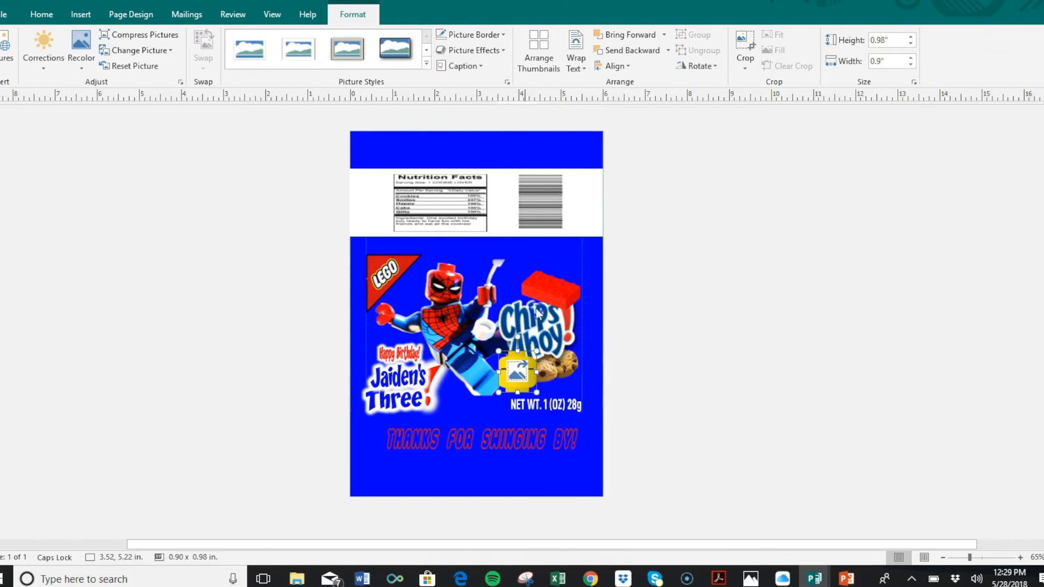
{"action": "left_click_drag", "start_coordinate": [536, 302], "coordinate": [534, 298]}
{"action": "left_click", "coordinate": [524, 296]}
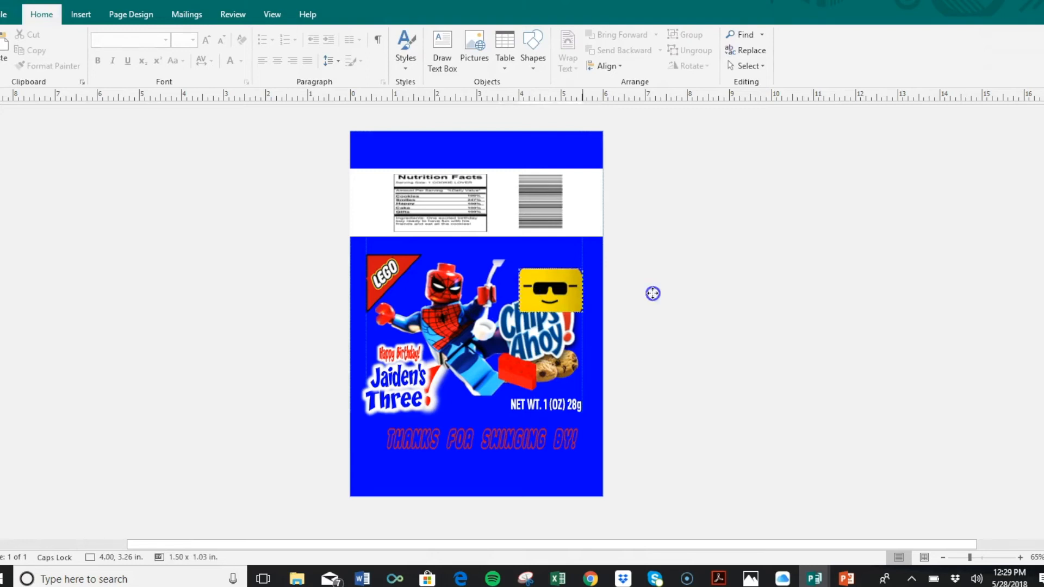
Delete the two inserted LEGO clipart pictures from the front panel
{"action": "left_click", "coordinate": [565, 283]}
{"action": "key", "text": "Delete"}
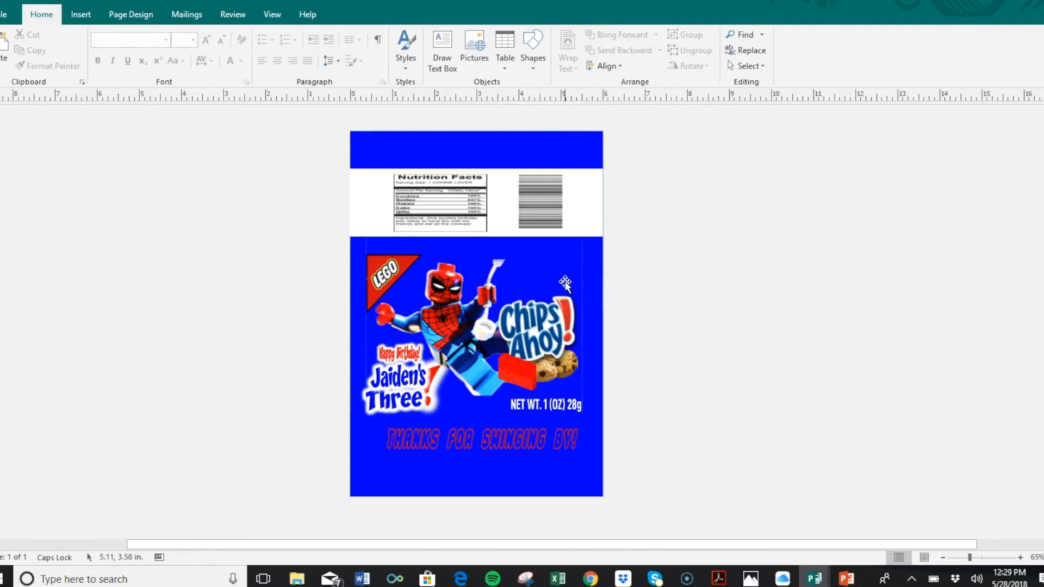
{"action": "left_click", "coordinate": [525, 381]}
{"action": "key", "text": "Delete"}
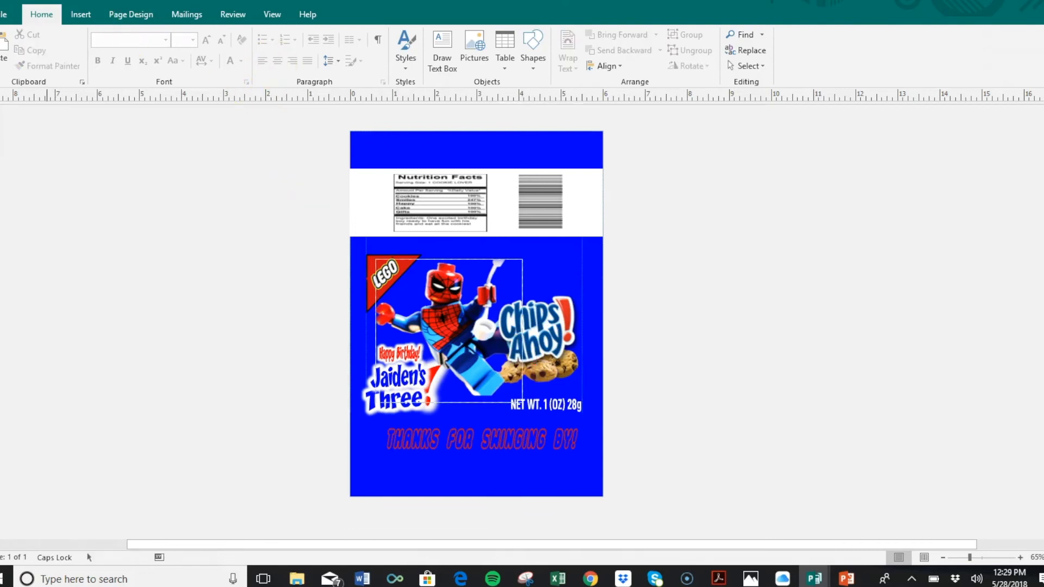
Save a copy of the blue label as a PNG picture named "Spiderman mini choc chip cookies 2" in the MSU folder
{"action": "left_click", "coordinate": [6, 15]}
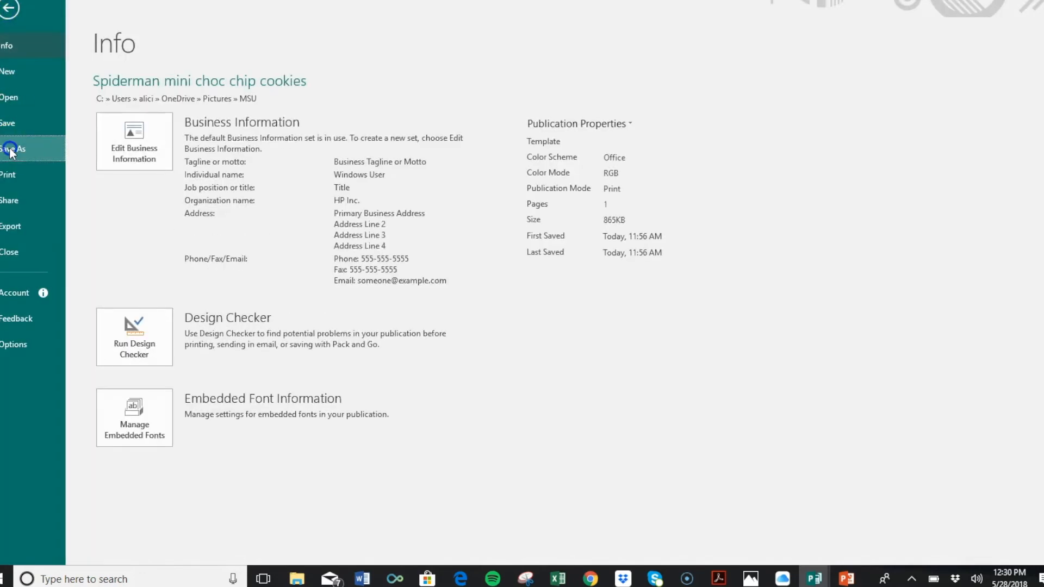
{"action": "left_click", "coordinate": [10, 149]}
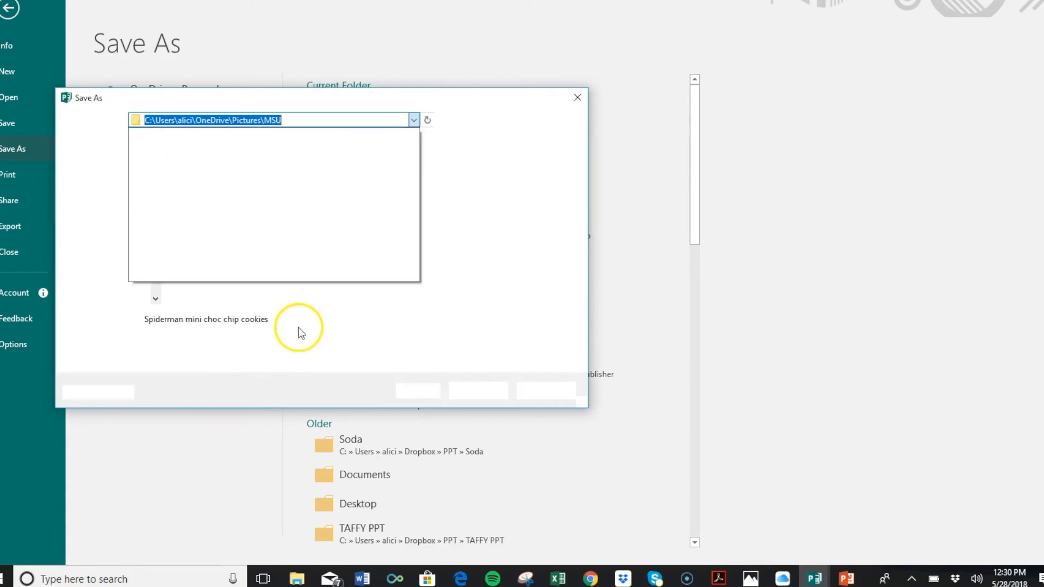
{"action": "left_click", "coordinate": [307, 317]}
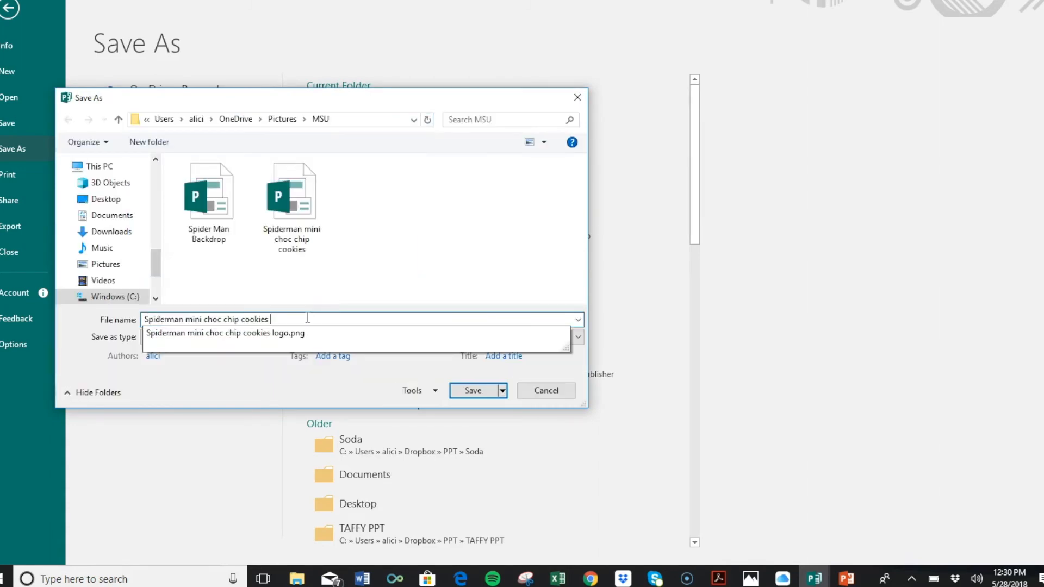
{"action": "type", "text": "2"}
{"action": "left_click", "coordinate": [299, 336]}
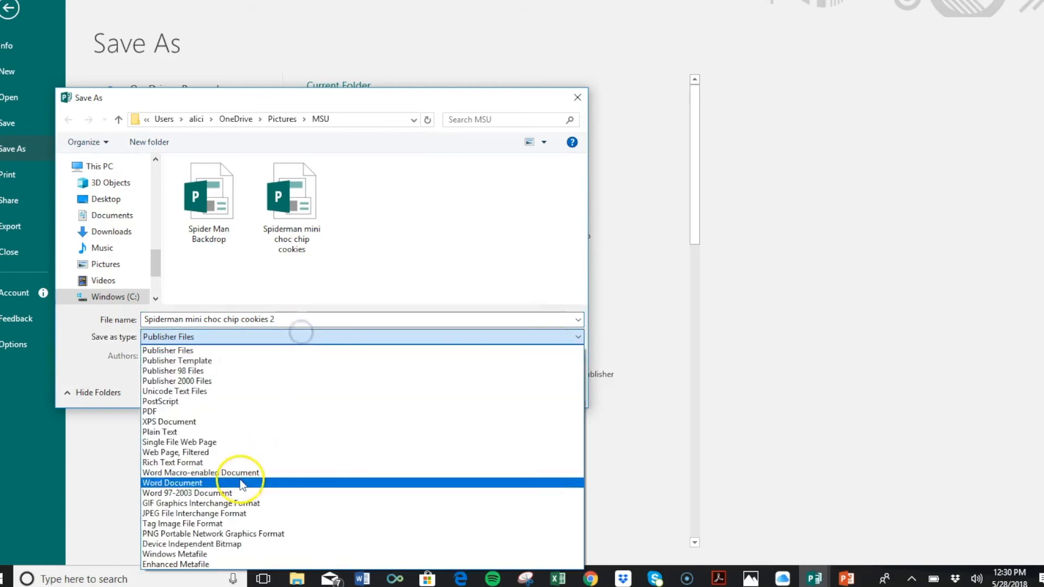
{"action": "left_click", "coordinate": [218, 535]}
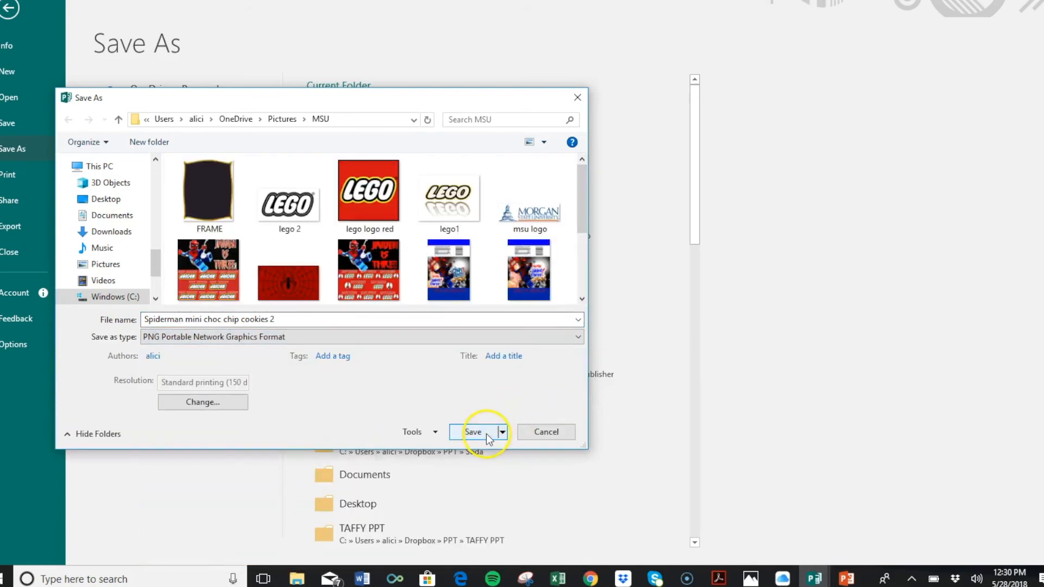
{"action": "left_click", "coordinate": [479, 429]}
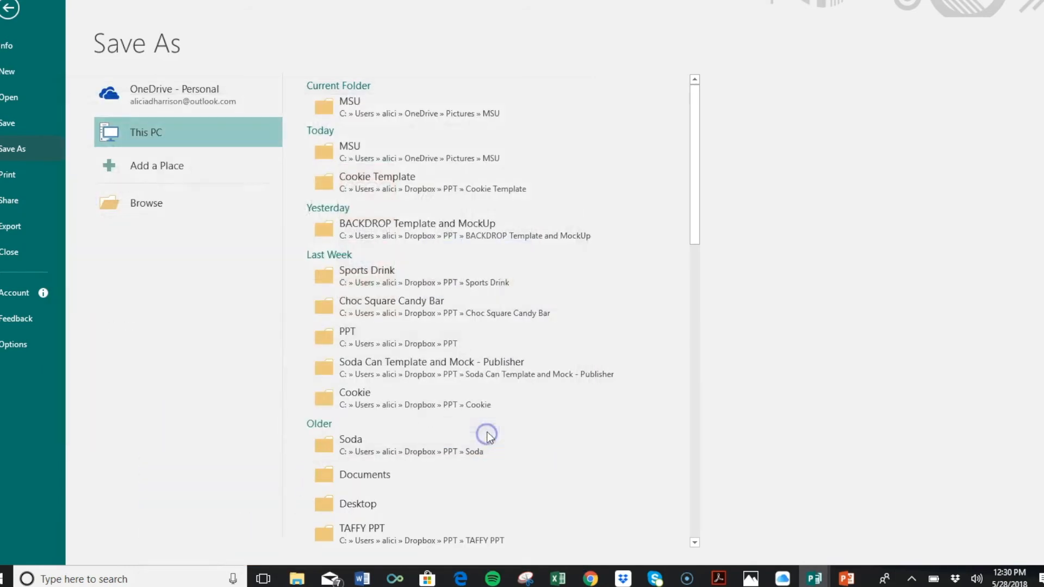
Switch to the PowerPoint mockup and separate the grey wrapper overlay from the printed label shape, side by side
{"action": "left_click", "coordinate": [844, 579]}
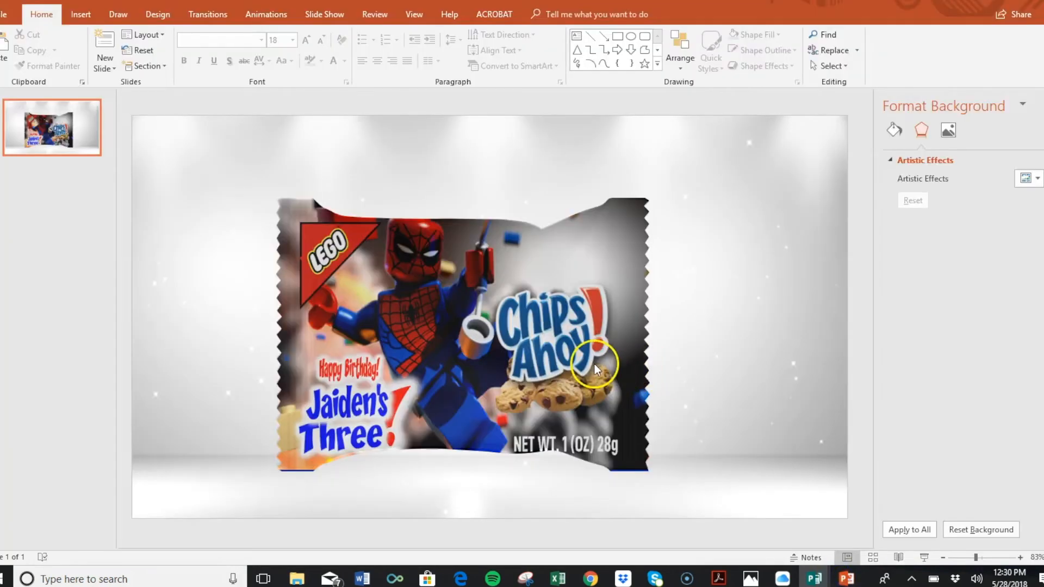
{"action": "left_click_drag", "start_coordinate": [516, 366], "coordinate": [457, 377]}
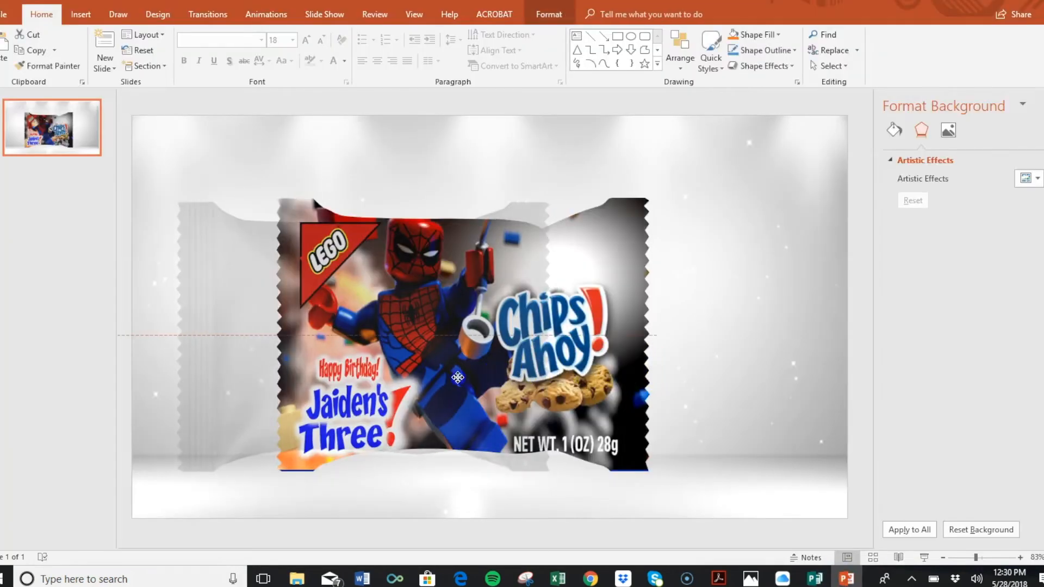
{"action": "left_click", "coordinate": [641, 357]}
{"action": "left_click_drag", "start_coordinate": [627, 351], "coordinate": [821, 311]}
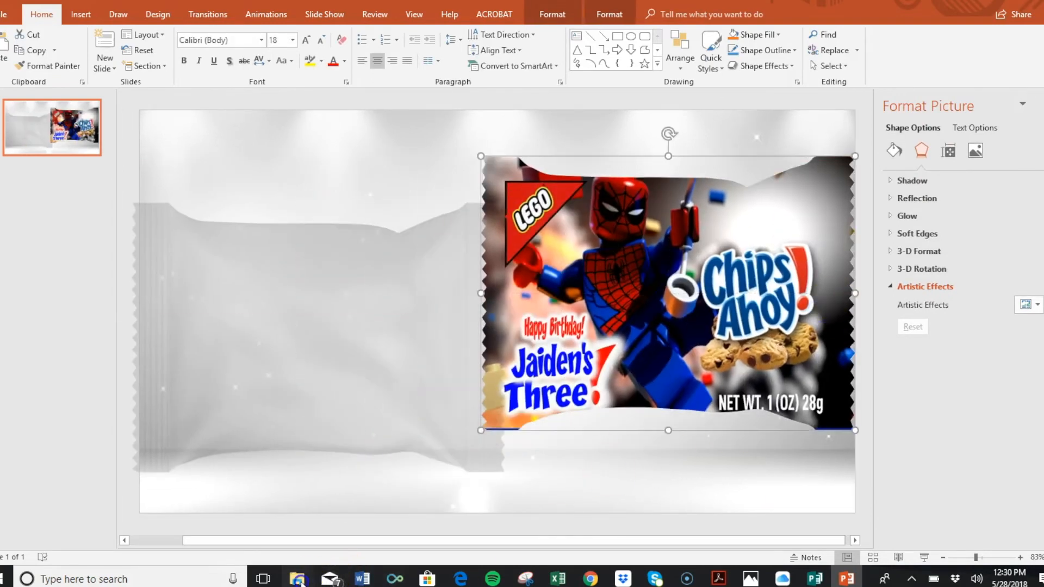
Try to bring the "Spiderman mini choc chip cookies 2" picture from the MSU folder in File Explorer onto the slide
{"action": "left_click", "coordinate": [297, 578]}
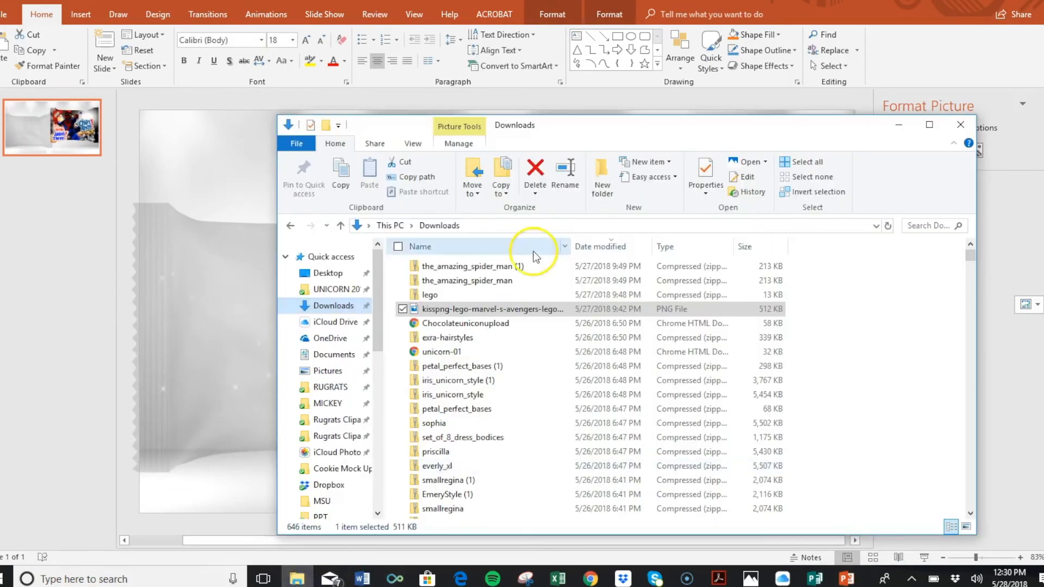
{"action": "left_click", "coordinate": [322, 503]}
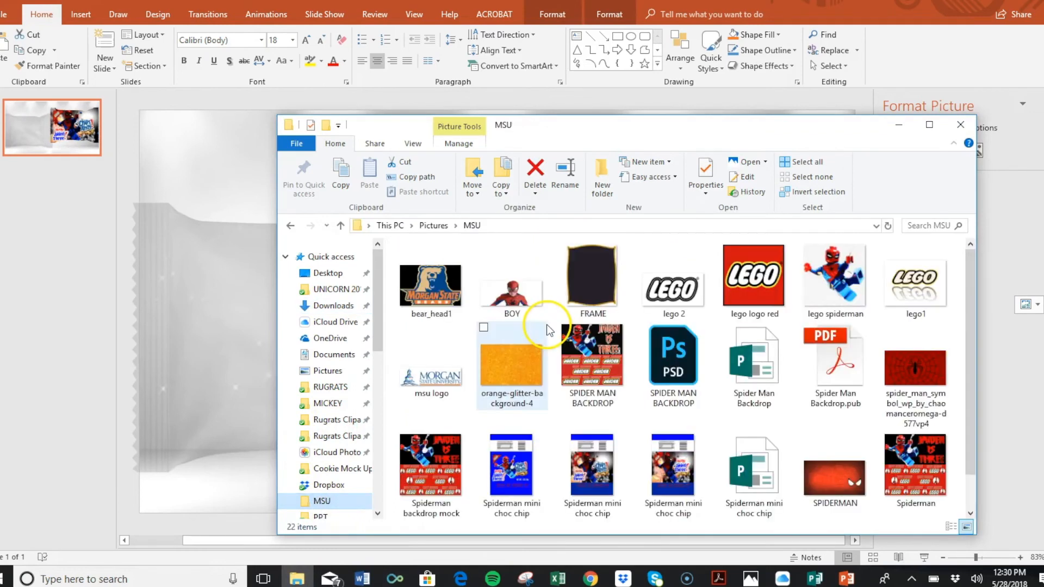
{"action": "scroll", "coordinate": [967, 411], "scroll_direction": "down", "scroll_amount": 1}
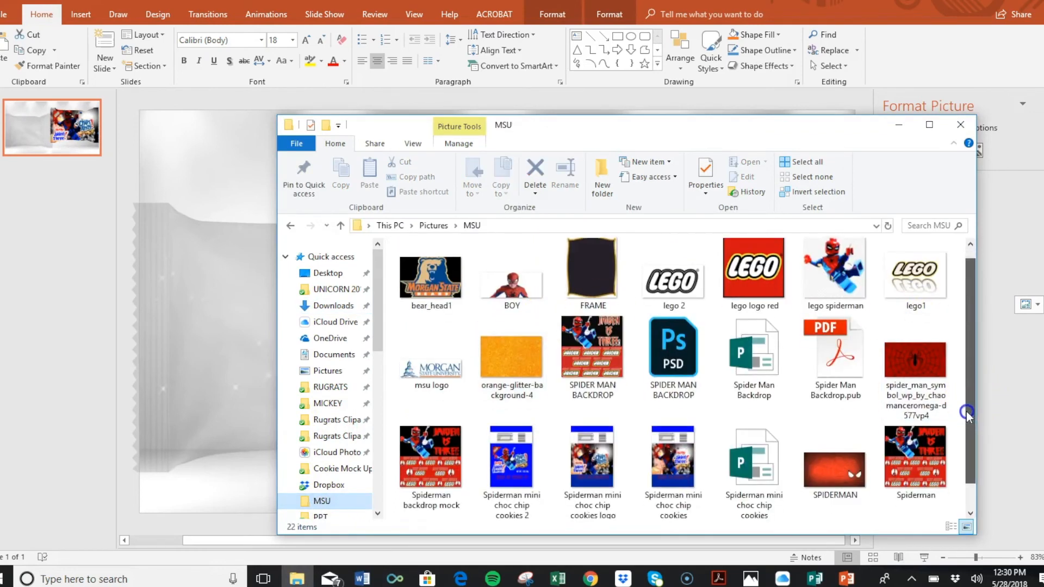
{"action": "scroll", "coordinate": [964, 424], "scroll_direction": "down", "scroll_amount": 1}
{"action": "left_click_drag", "start_coordinate": [514, 415], "coordinate": [265, 327]}
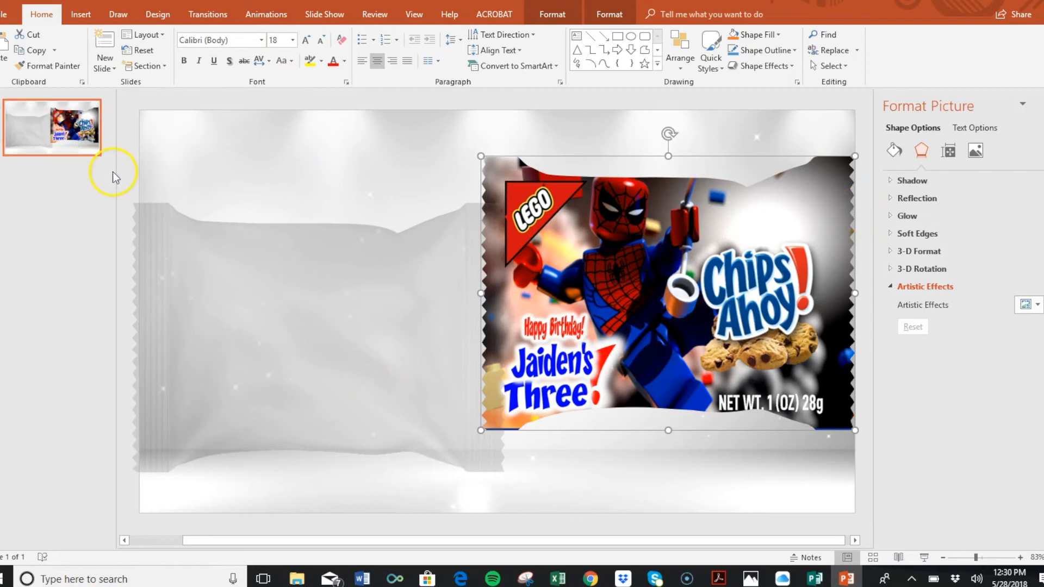
Insert the "Spiderman mini choc chip cookies 2" picture from the MSU folder on the slide and dismiss the design suggestions
{"action": "left_click", "coordinate": [80, 14]}
{"action": "left_click", "coordinate": [68, 49]}
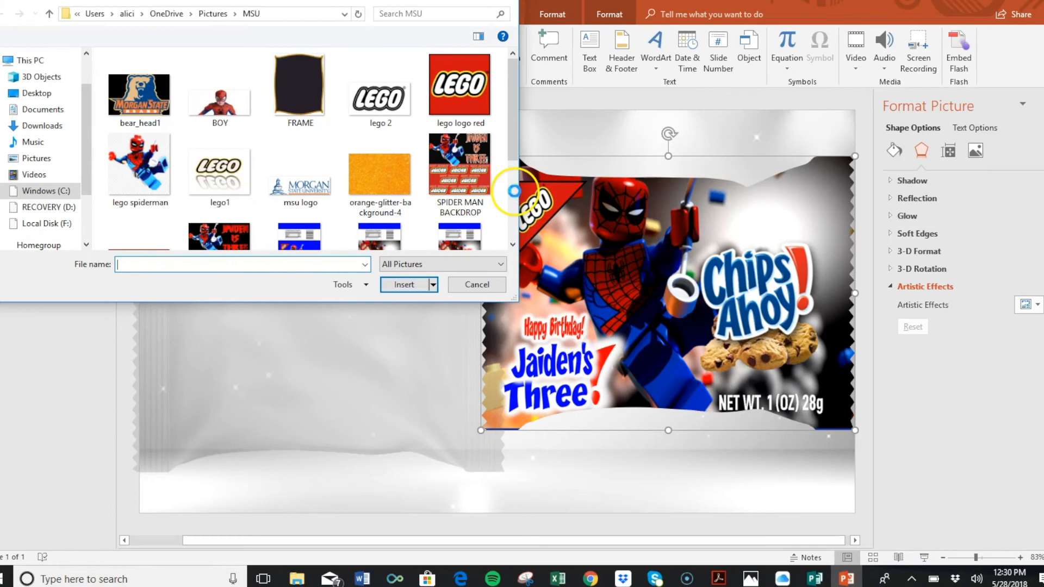
{"action": "scroll", "coordinate": [514, 191], "scroll_direction": "down", "scroll_amount": 3}
{"action": "left_click", "coordinate": [300, 108]}
{"action": "left_click", "coordinate": [404, 285]}
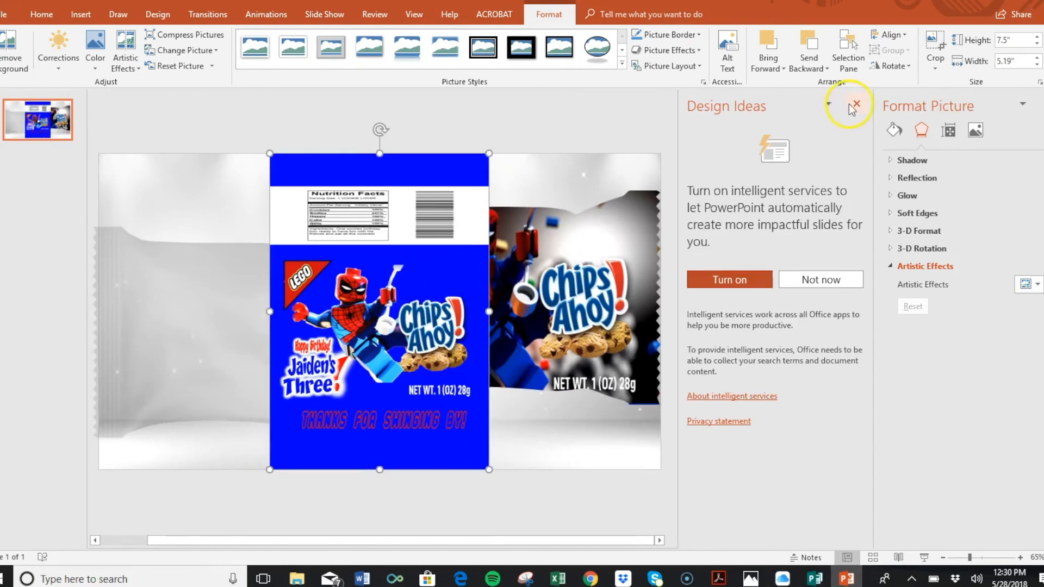
{"action": "left_click", "coordinate": [855, 104]}
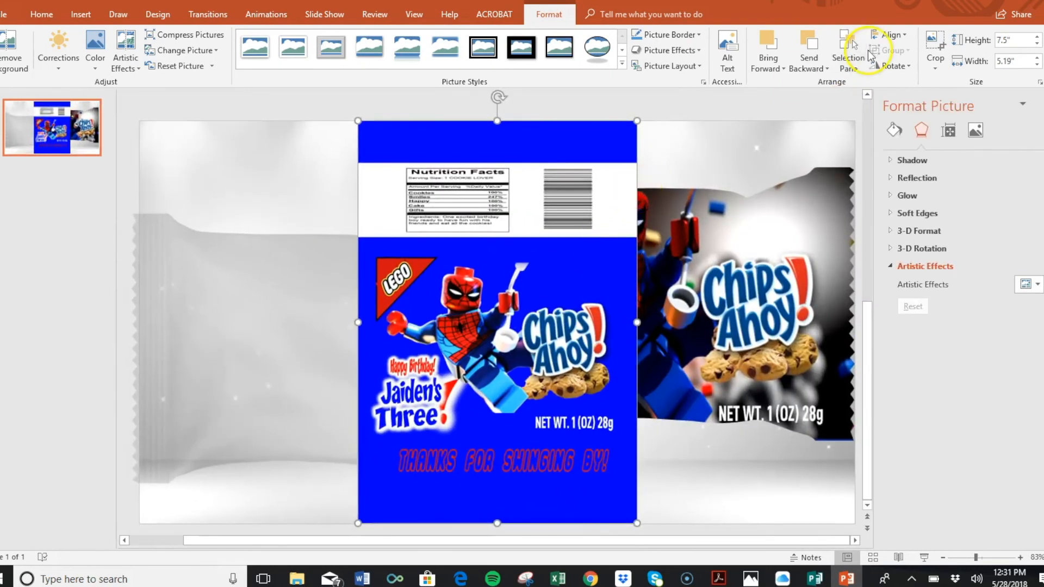
Crop the inserted label to its front panel, 3.77 in high, removing the nutrition facts section and the "Thanks for Swinging By!" section
{"action": "left_click", "coordinate": [934, 48]}
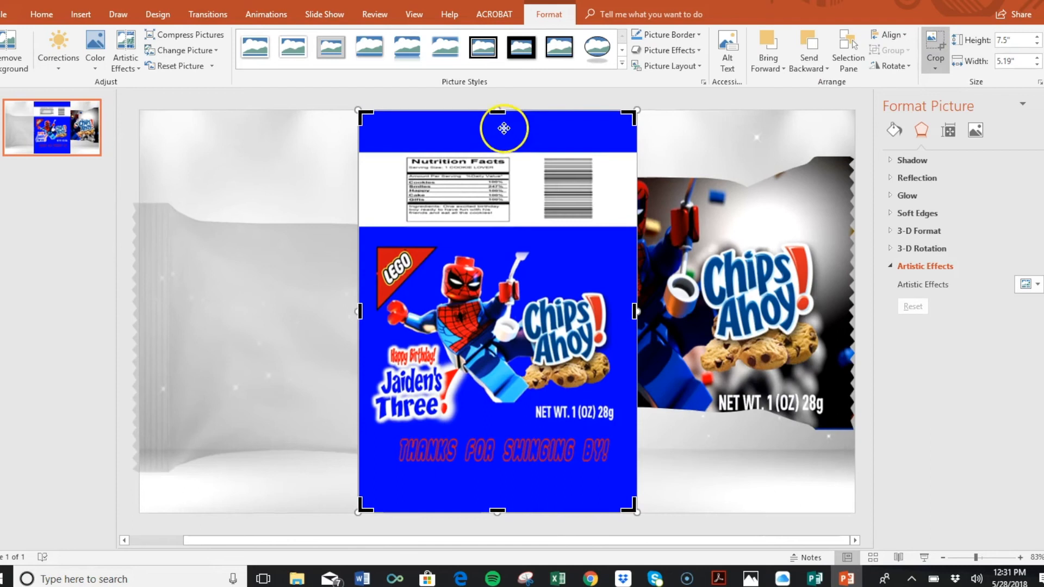
{"action": "left_click_drag", "start_coordinate": [498, 112], "coordinate": [494, 229]}
{"action": "left_click_drag", "start_coordinate": [500, 511], "coordinate": [501, 431]}
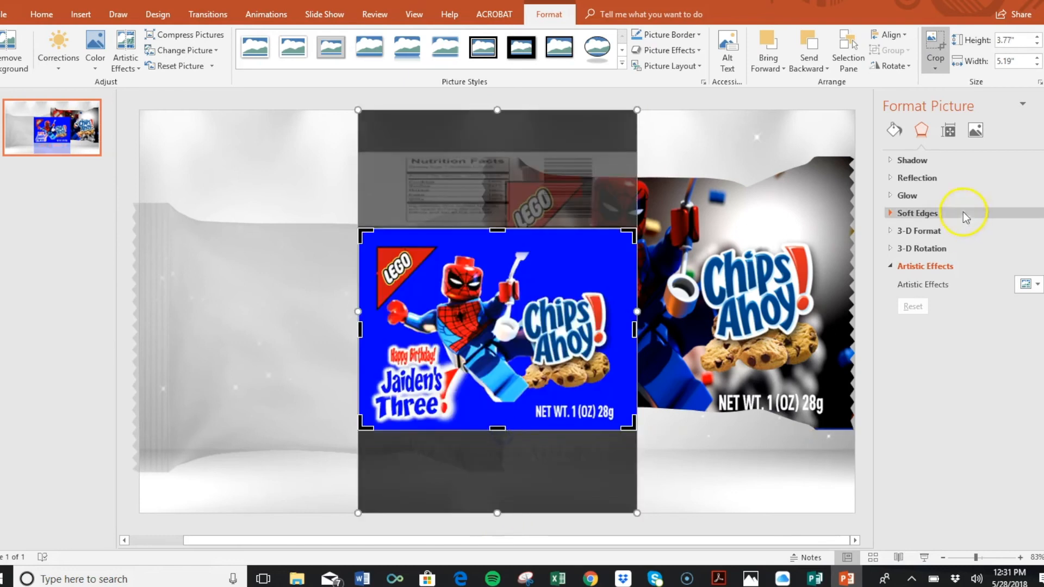
{"action": "left_click", "coordinate": [934, 65]}
{"action": "left_click", "coordinate": [934, 38]}
{"action": "left_click", "coordinate": [563, 321]}
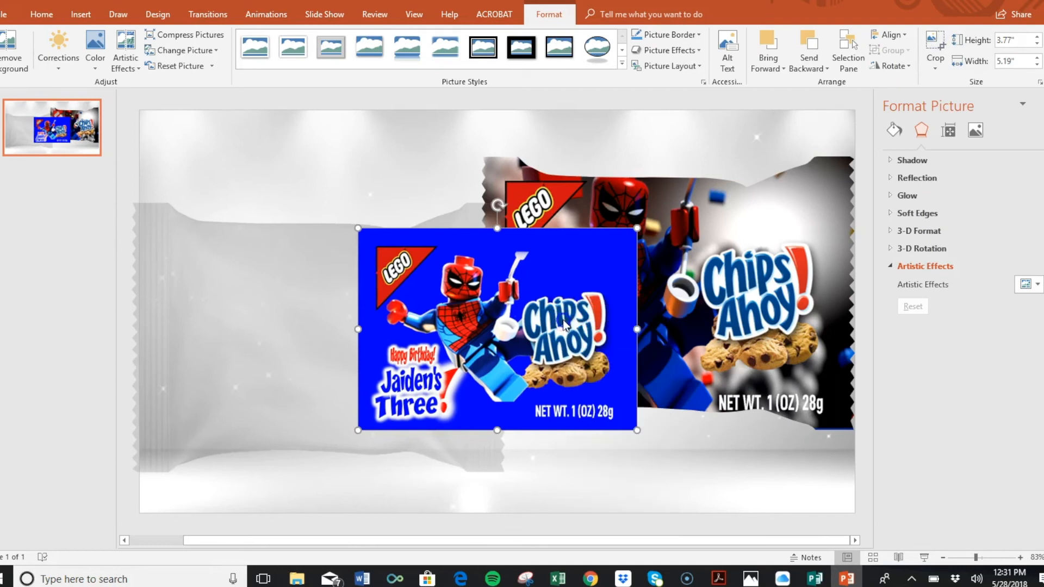
Copy the cropped front panel and use it from the clipboard as the picture fill of the wrapper-shaped label
{"action": "right_click", "coordinate": [579, 337]}
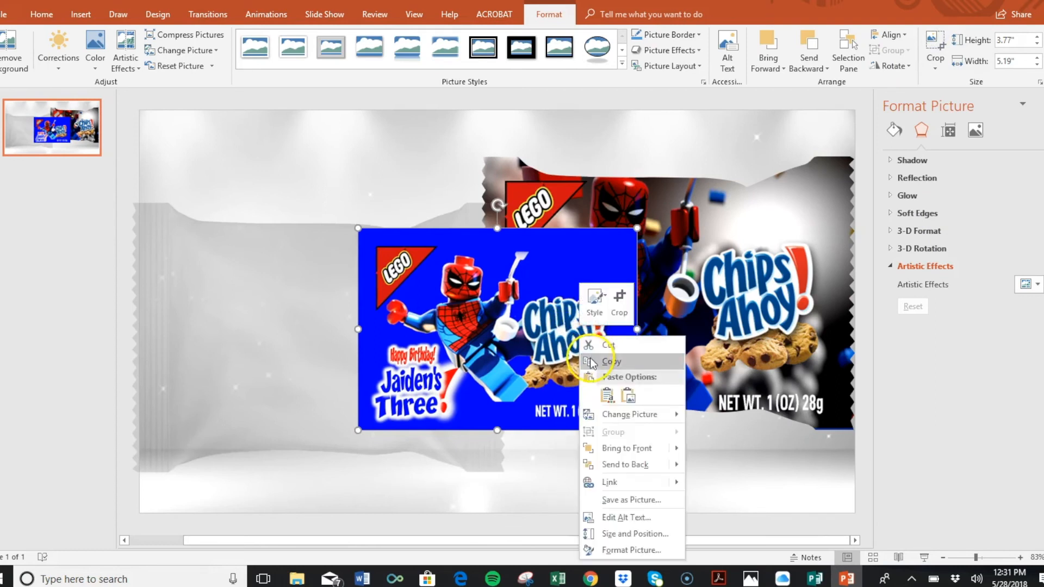
{"action": "left_click", "coordinate": [547, 337]}
{"action": "left_click", "coordinate": [474, 199]}
{"action": "left_click", "coordinate": [616, 280]}
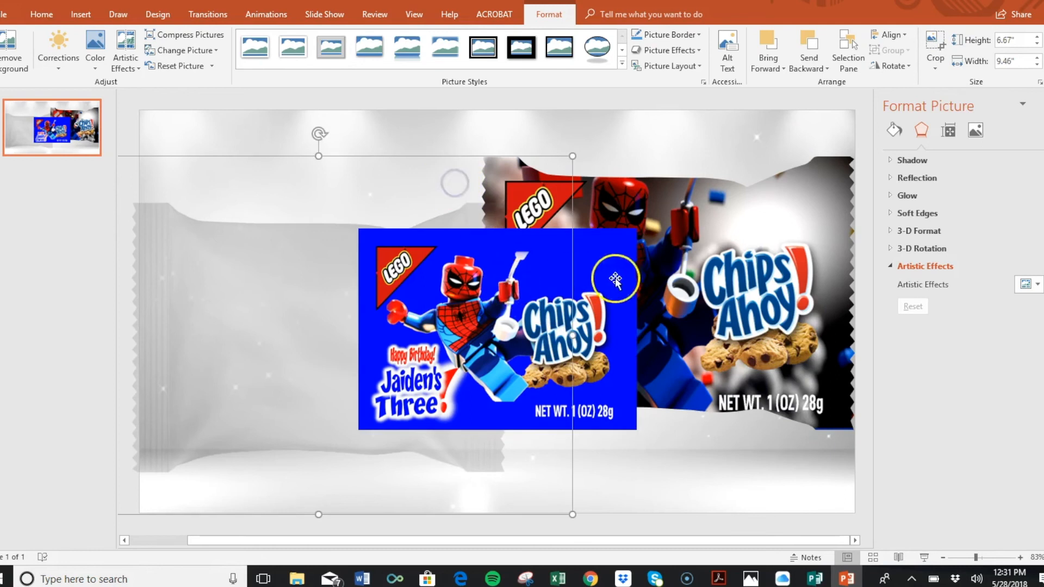
{"action": "right_click", "coordinate": [616, 280]}
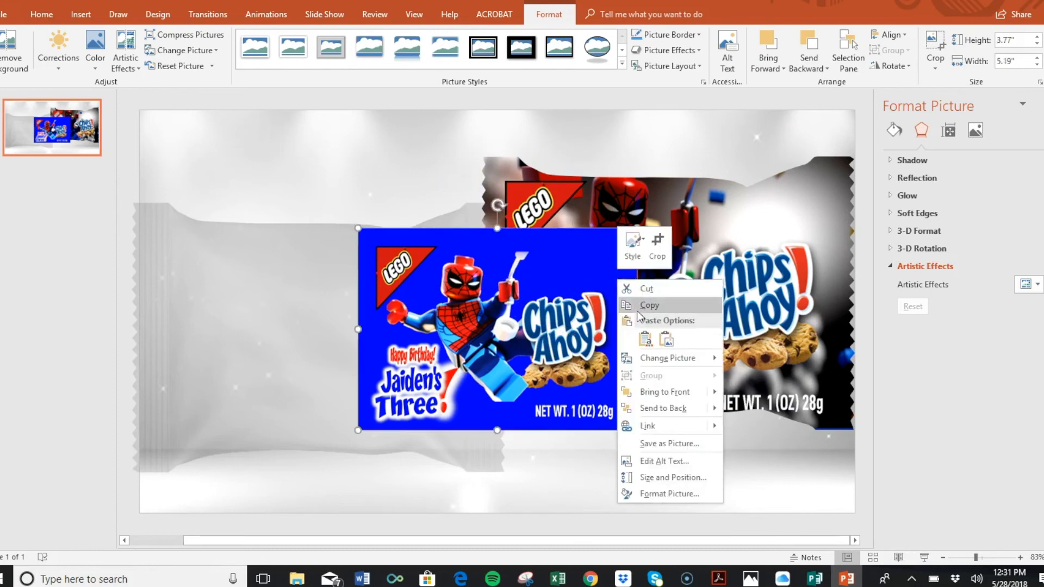
{"action": "left_click", "coordinate": [659, 297]}
{"action": "left_click", "coordinate": [719, 280]}
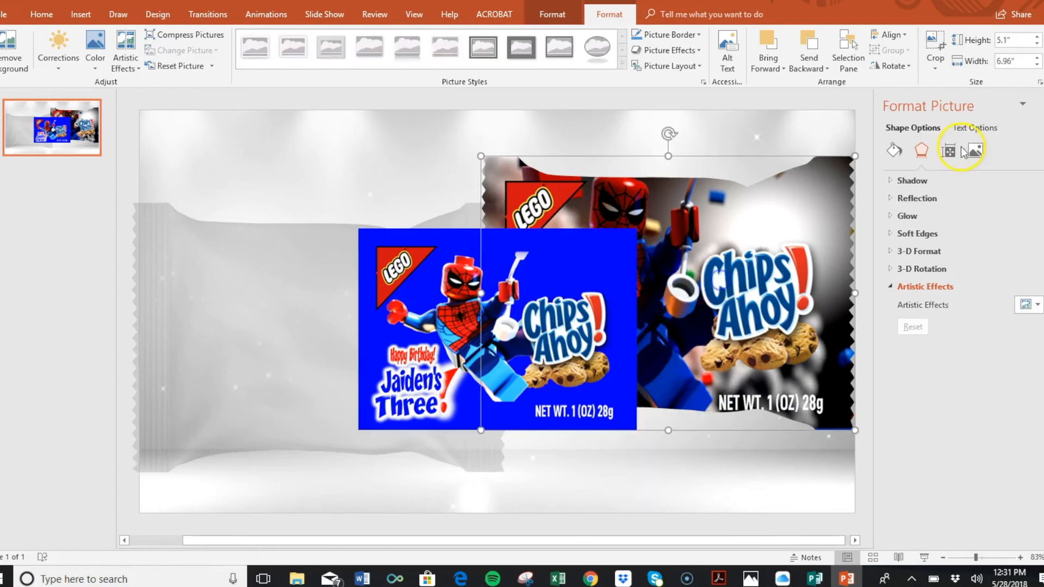
{"action": "left_click", "coordinate": [889, 153]}
{"action": "left_click", "coordinate": [964, 319]}
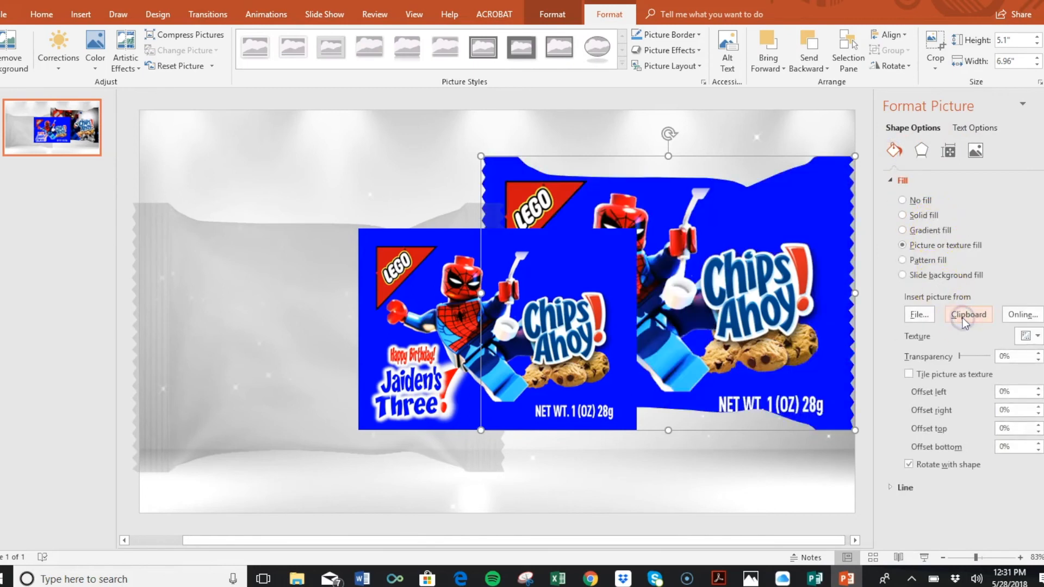
Move the cropped picture out of the way, centre the blue wrapper shape and place the grey wrapper overlay on top of it
{"action": "left_click_drag", "start_coordinate": [514, 316], "coordinate": [380, 488]}
{"action": "left_click_drag", "start_coordinate": [614, 238], "coordinate": [475, 227]}
{"action": "left_click_drag", "start_coordinate": [246, 252], "coordinate": [459, 197]}
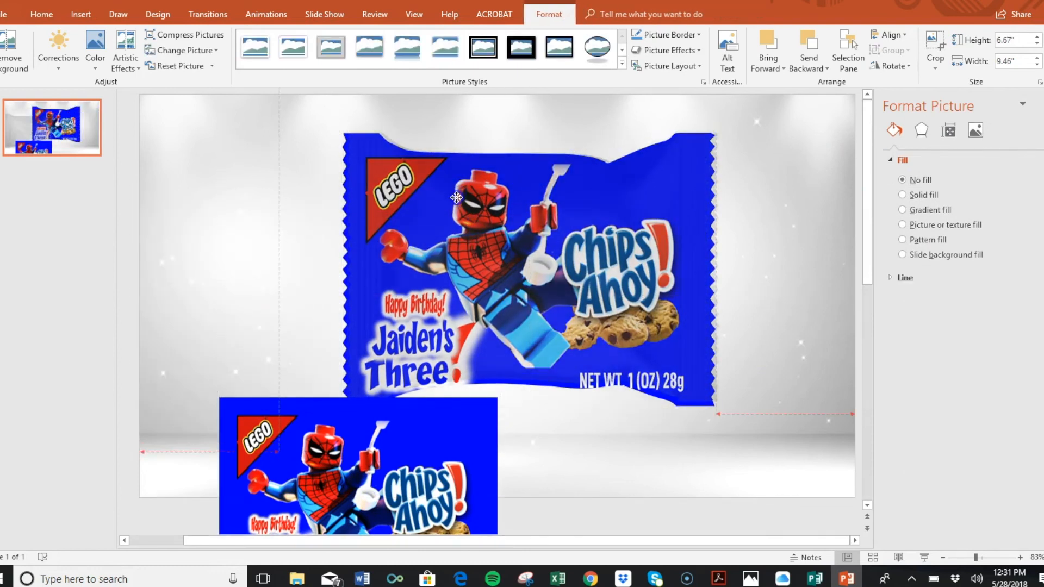
{"action": "left_click", "coordinate": [658, 220]}
{"action": "left_click", "coordinate": [802, 271]}
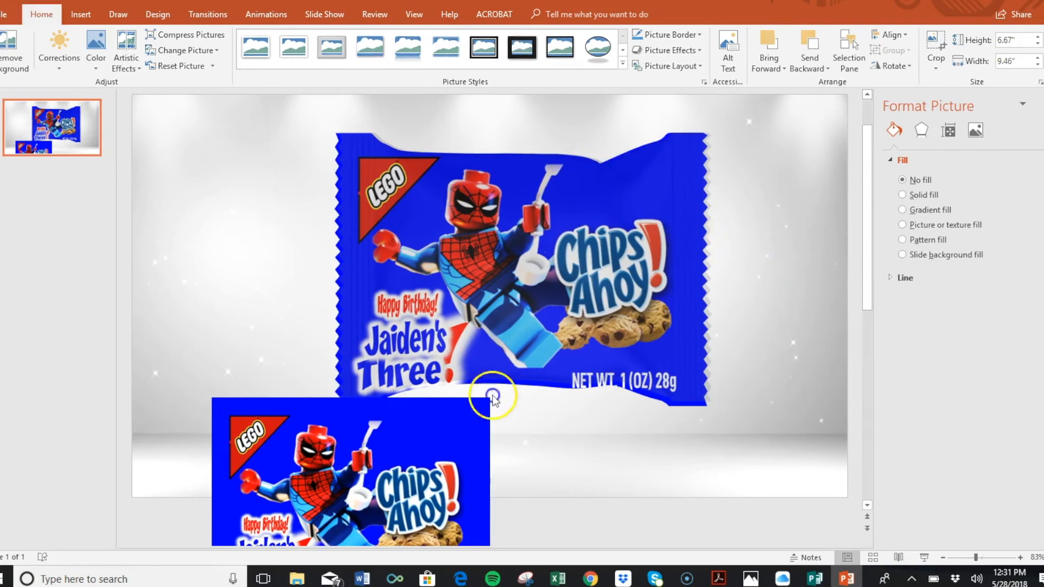
Delete the cropped label picture, and undo the deletion and the last wrapper moves
{"action": "left_click", "coordinate": [393, 463]}
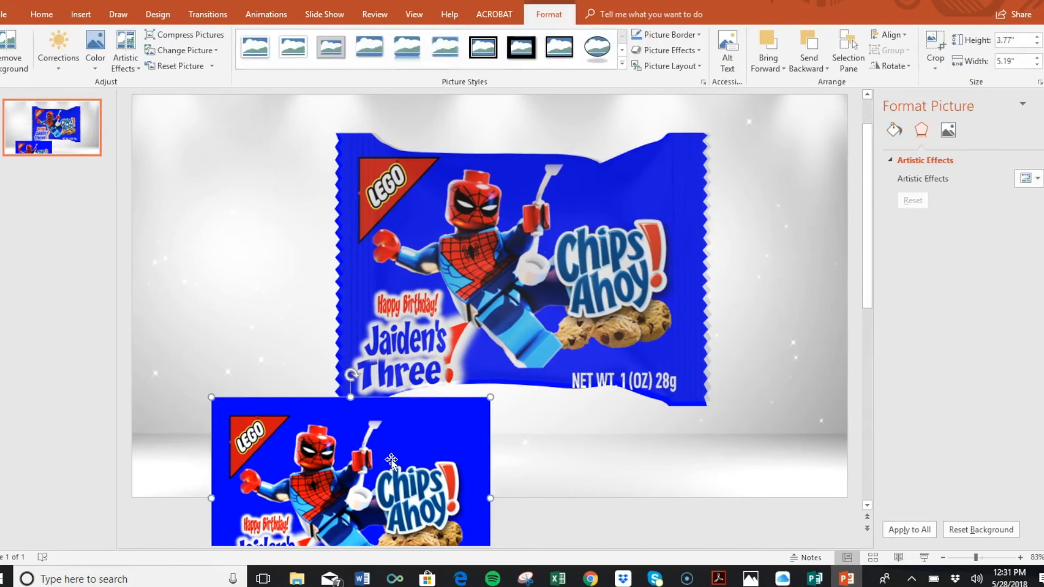
{"action": "key", "text": "Delete"}
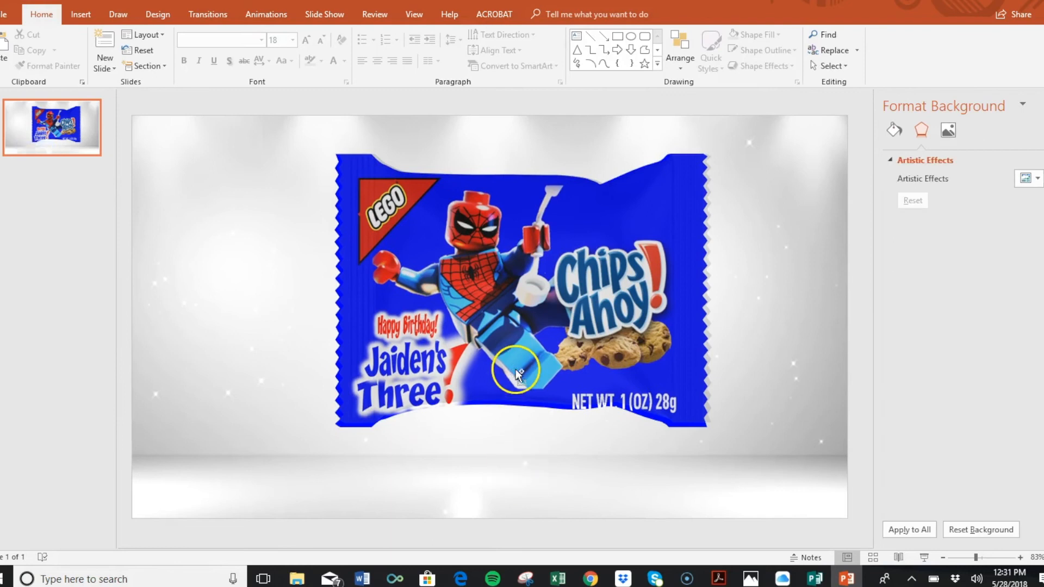
{"action": "key", "text": "ctrl+z"}
{"action": "key", "text": "ctrl+z"}
{"action": "key", "text": "ctrl+z"}
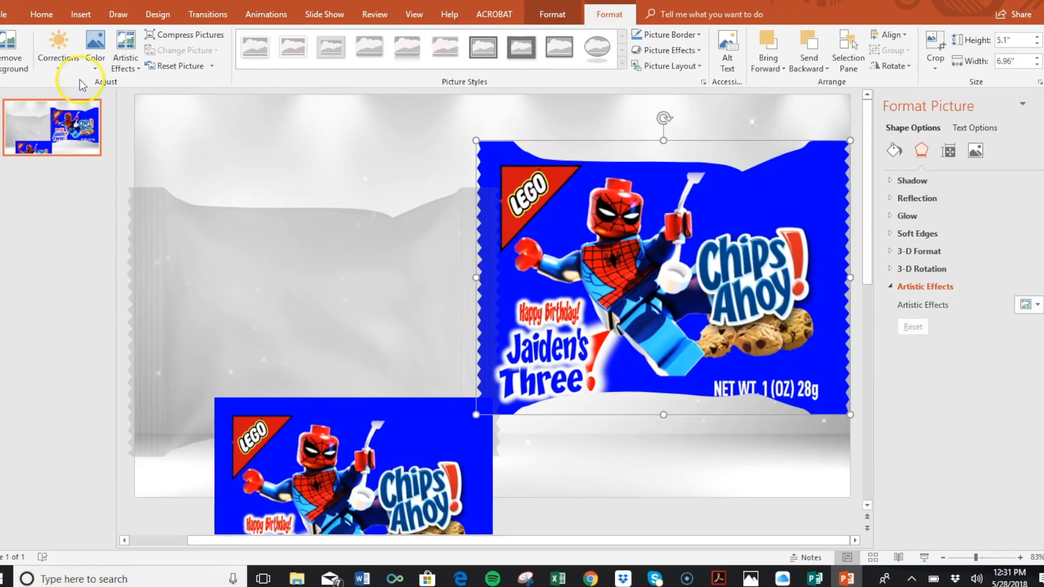
Put the blue wrapper shape and grey overlay back together on the slide and nudge the overlay into alignment
{"action": "left_click", "coordinate": [72, 150]}
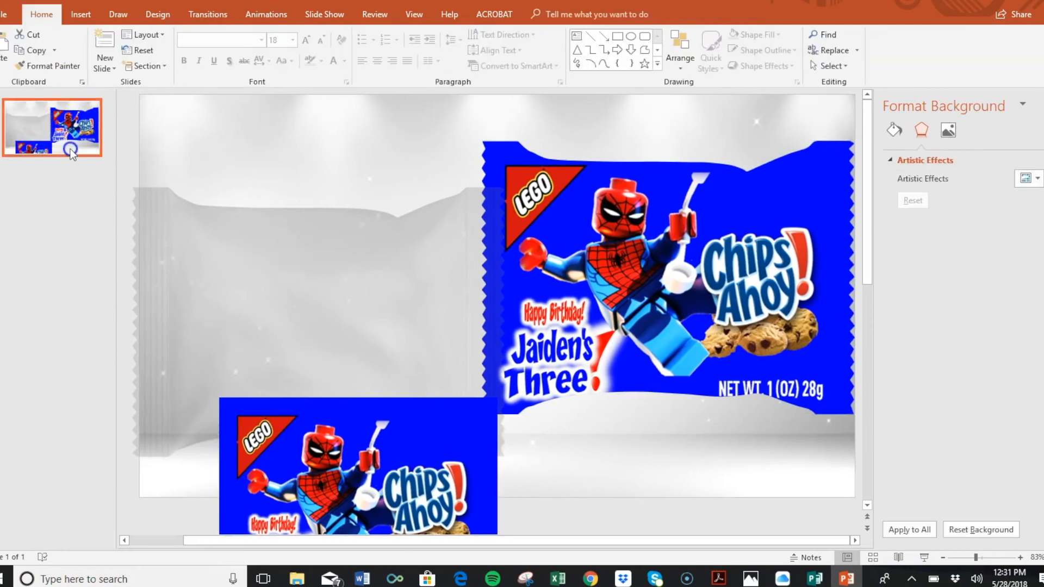
{"action": "left_click", "coordinate": [309, 194]}
{"action": "left_click", "coordinate": [385, 207]}
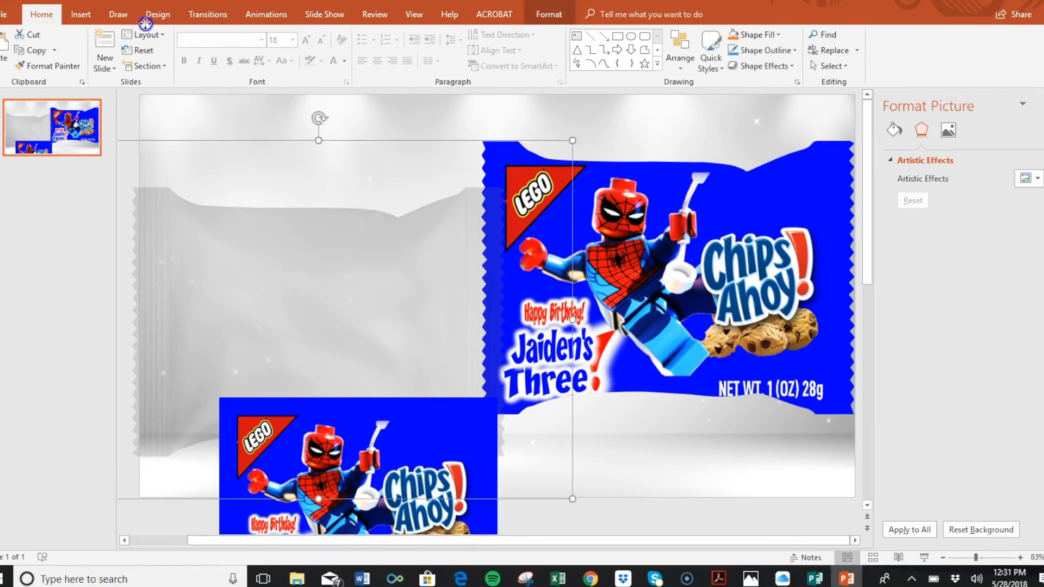
{"action": "left_click", "coordinate": [122, 3]}
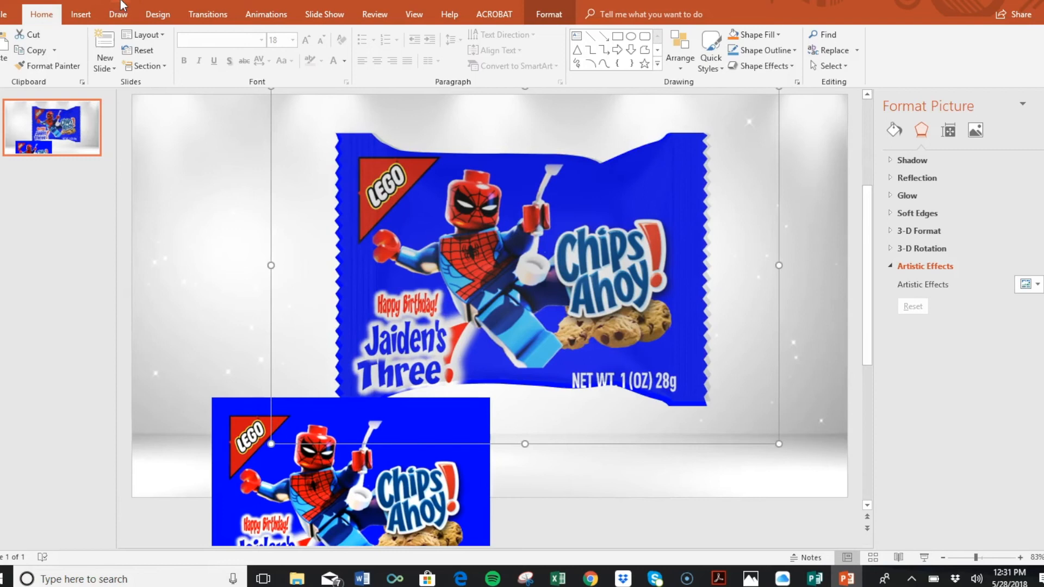
{"action": "left_click_drag", "start_coordinate": [389, 222], "coordinate": [384, 226]}
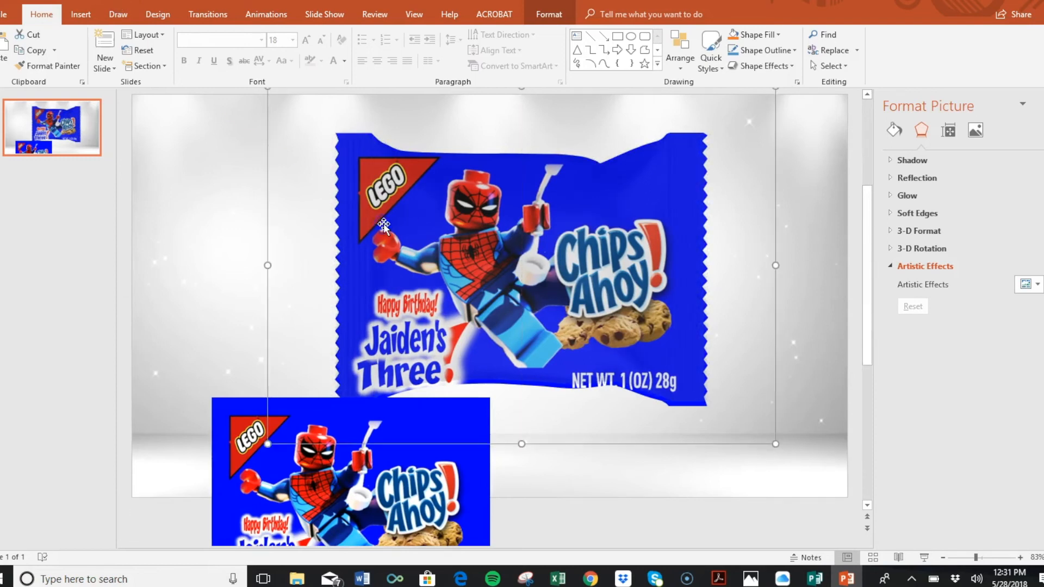
{"action": "left_click", "coordinate": [213, 279]}
Duplicate the slide with the blue wrapper mockup
{"action": "left_click", "coordinate": [60, 147]}
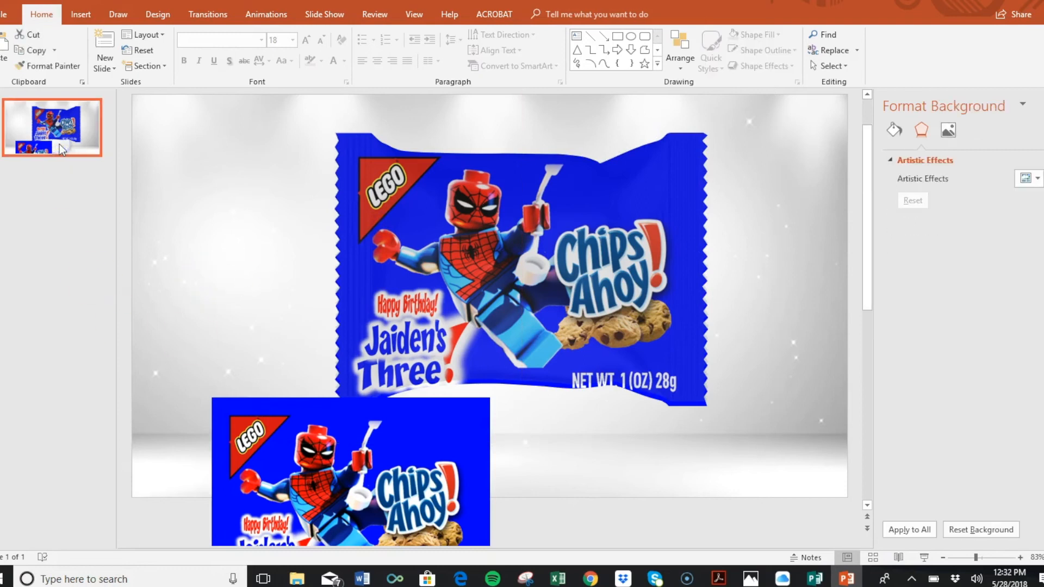
{"action": "right_click", "coordinate": [61, 148]}
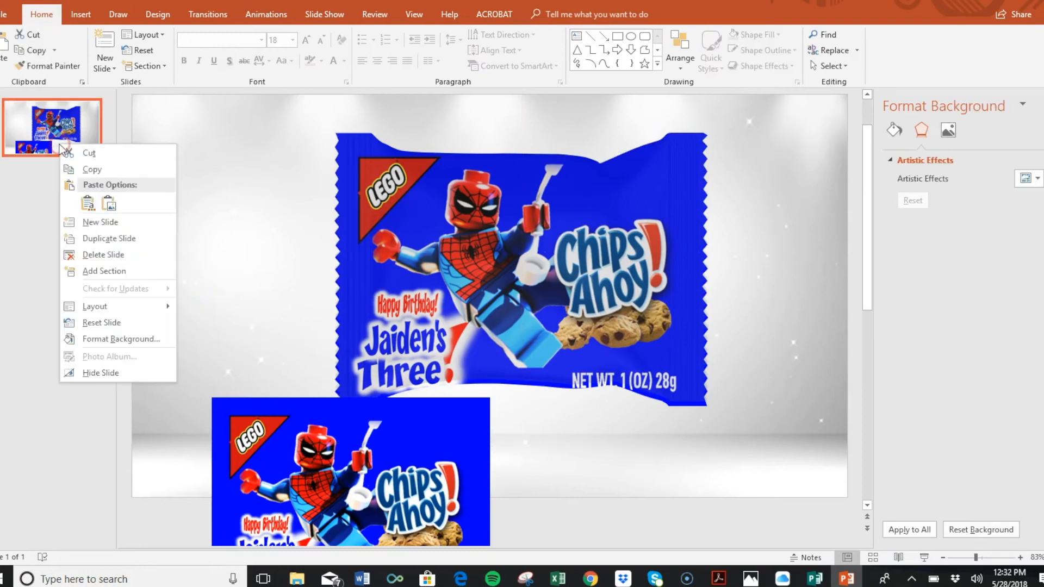
{"action": "left_click", "coordinate": [100, 240]}
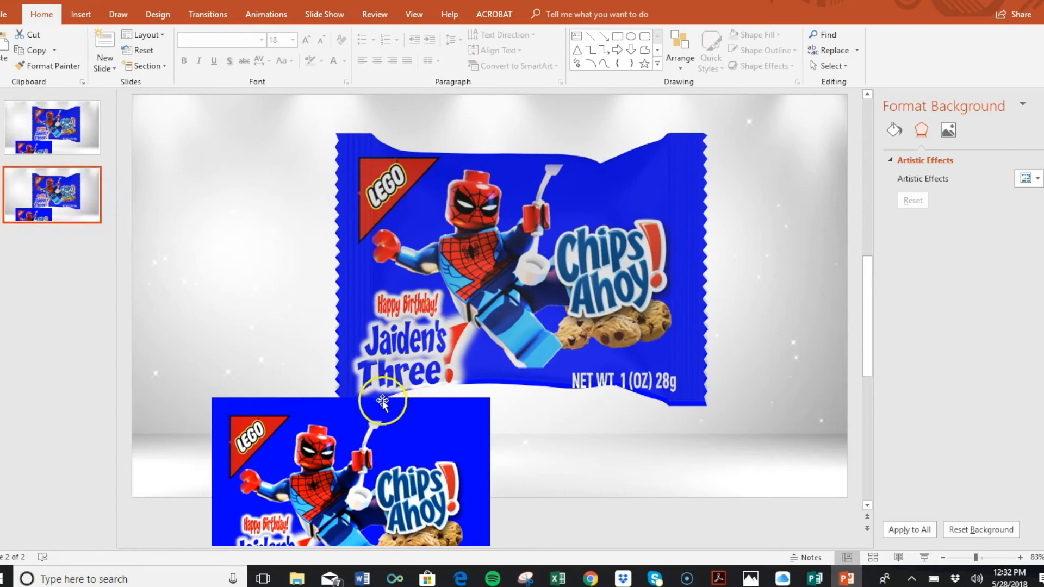
Move the cropped label picture up on the duplicated slide and extend its crop upward to include the Nutrition Facts panel, 6" high
{"action": "left_click", "coordinate": [378, 405]}
{"action": "left_click", "coordinate": [538, 15]}
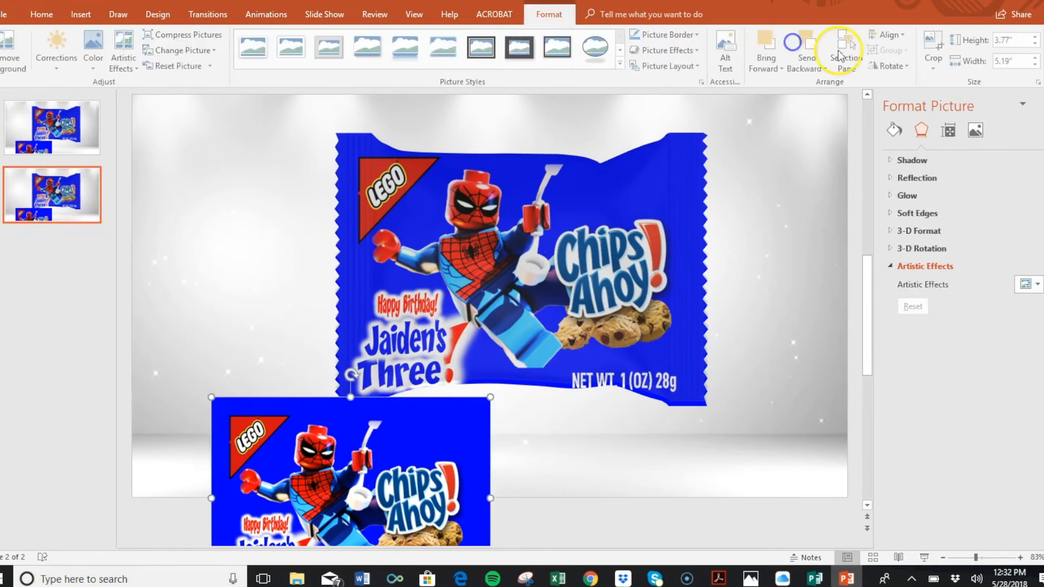
{"action": "left_click", "coordinate": [936, 44]}
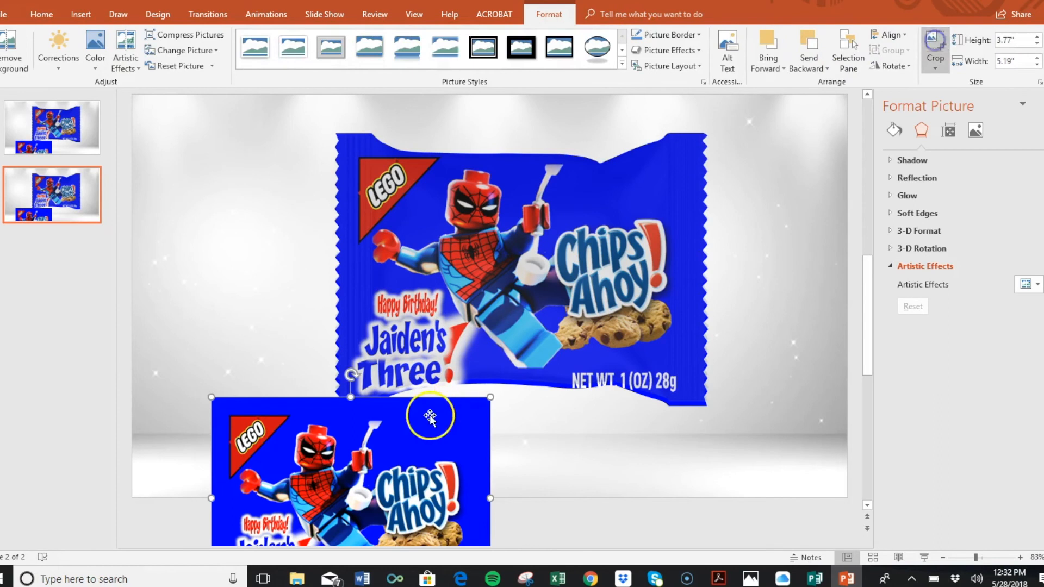
{"action": "left_click", "coordinate": [541, 444]}
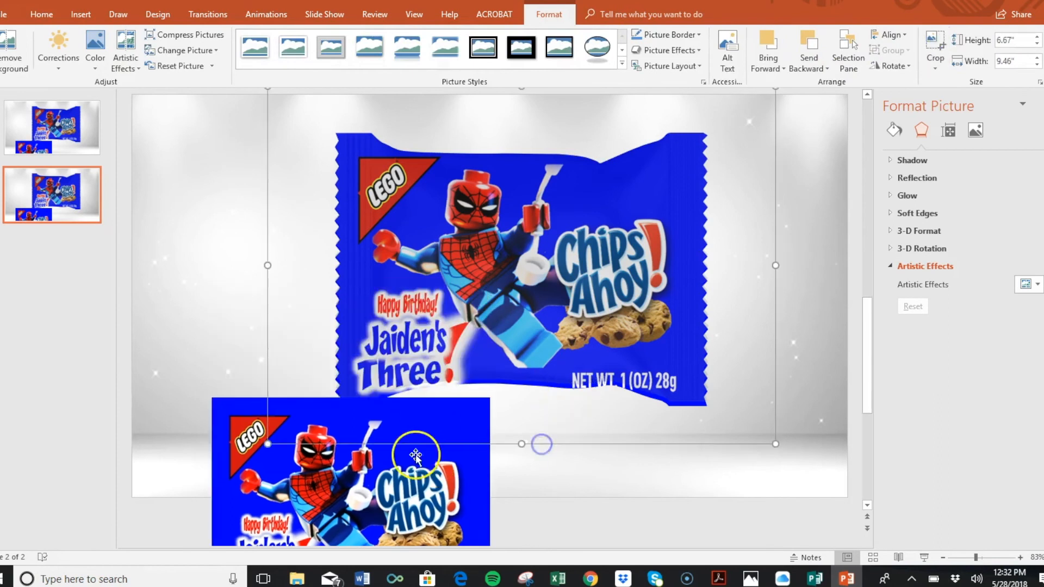
{"action": "left_click_drag", "start_coordinate": [412, 426], "coordinate": [374, 331]}
{"action": "left_click", "coordinate": [925, 43]}
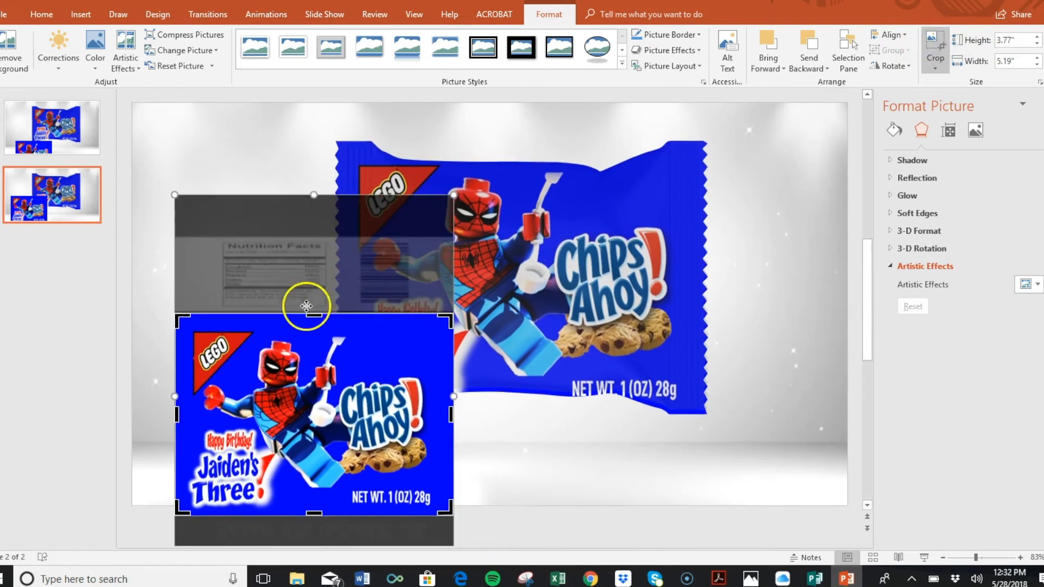
{"action": "left_click_drag", "start_coordinate": [315, 322], "coordinate": [323, 199]}
Extend the label picture's lower crop edge to include the "THANKS FOR SWINGING BY!" strip, about 6.93" high
{"action": "left_click_drag", "start_coordinate": [872, 321], "coordinate": [865, 370]}
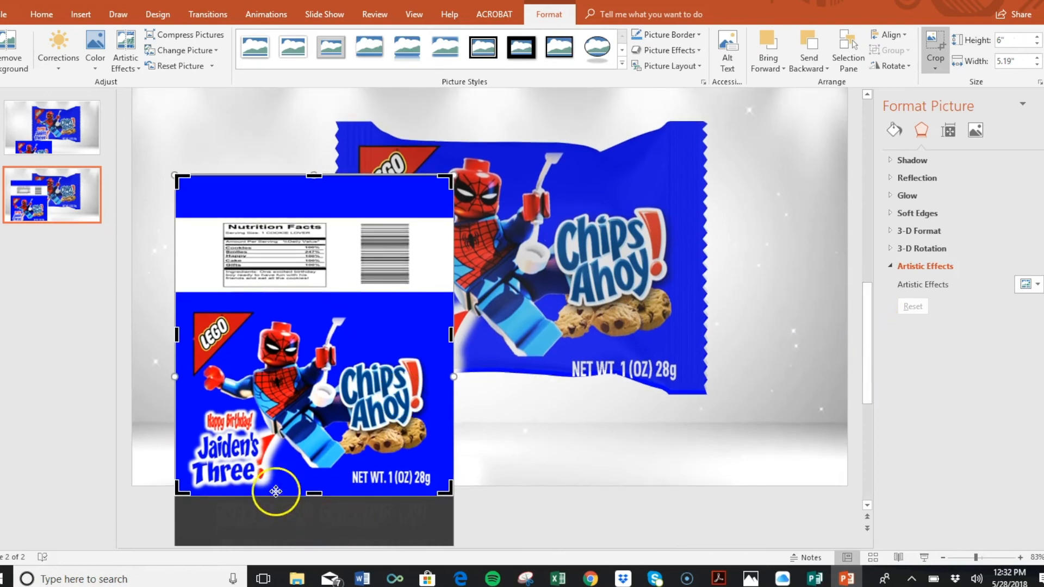
{"action": "left_click_drag", "start_coordinate": [314, 496], "coordinate": [315, 545]}
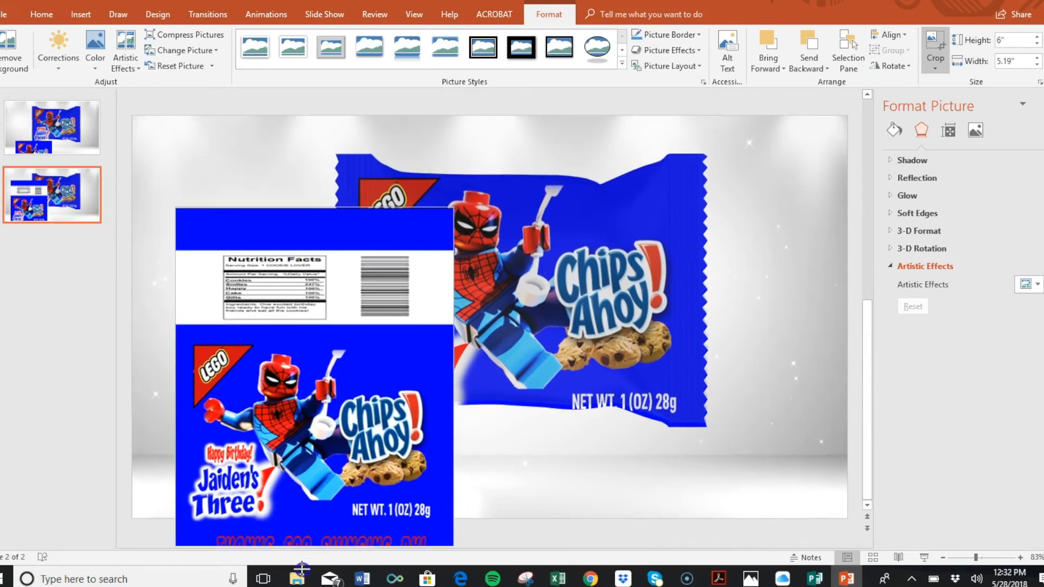
{"action": "left_click_drag", "start_coordinate": [873, 348], "coordinate": [860, 408]}
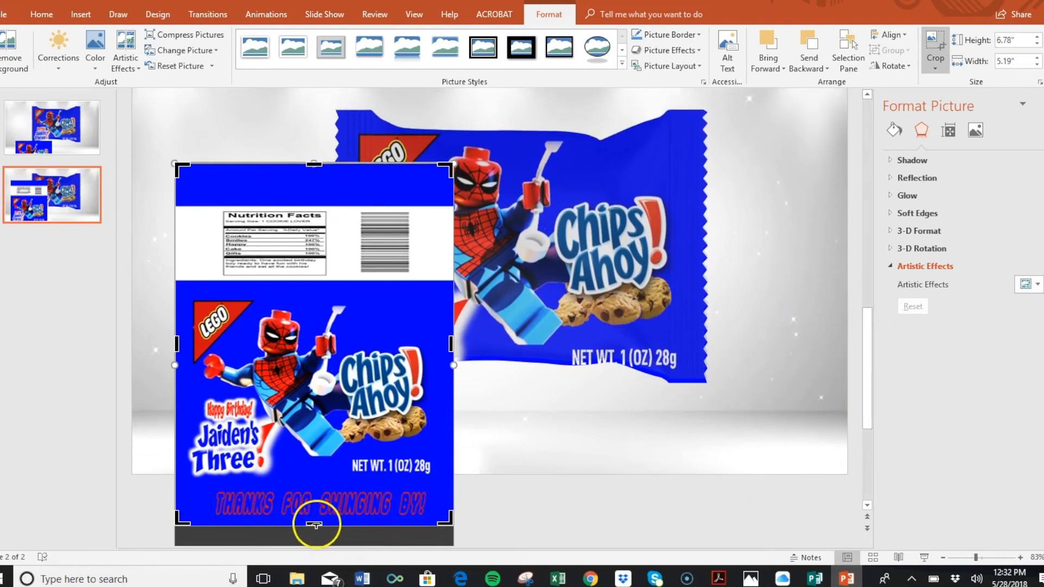
{"action": "left_click_drag", "start_coordinate": [314, 531], "coordinate": [319, 546]}
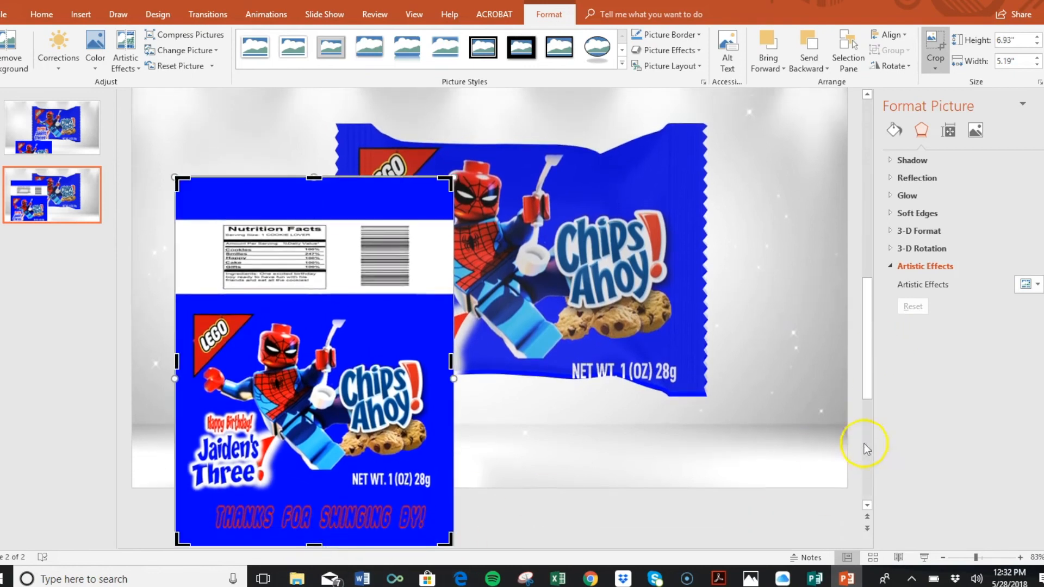
{"action": "left_click", "coordinate": [550, 457]}
Paste a second copy of the full label picture onto the slide and dismiss the Design Ideas suggestions
{"action": "left_click", "coordinate": [305, 346]}
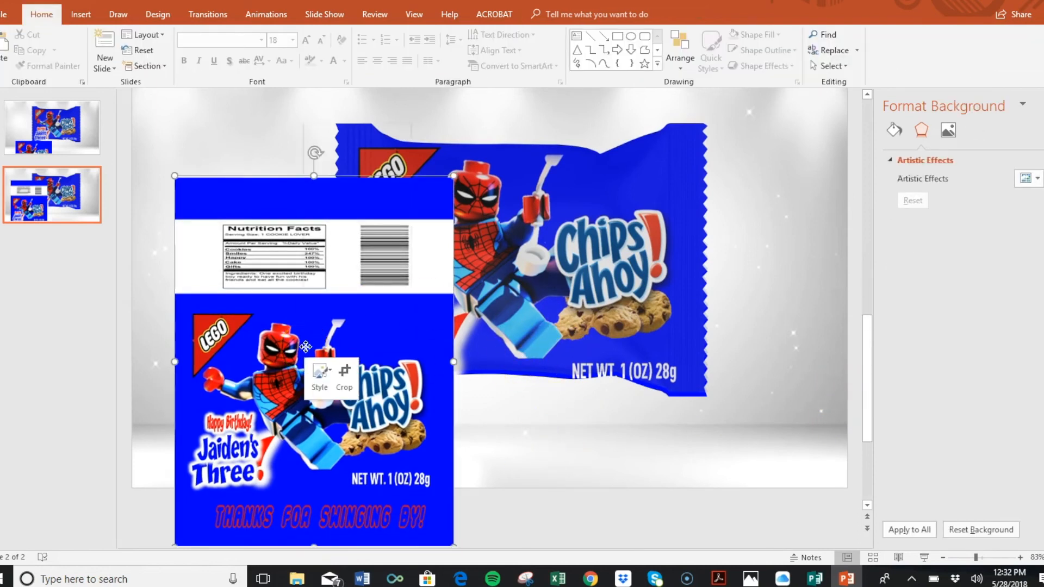
{"action": "right_click", "coordinate": [306, 347]}
{"action": "key", "text": "Escape"}
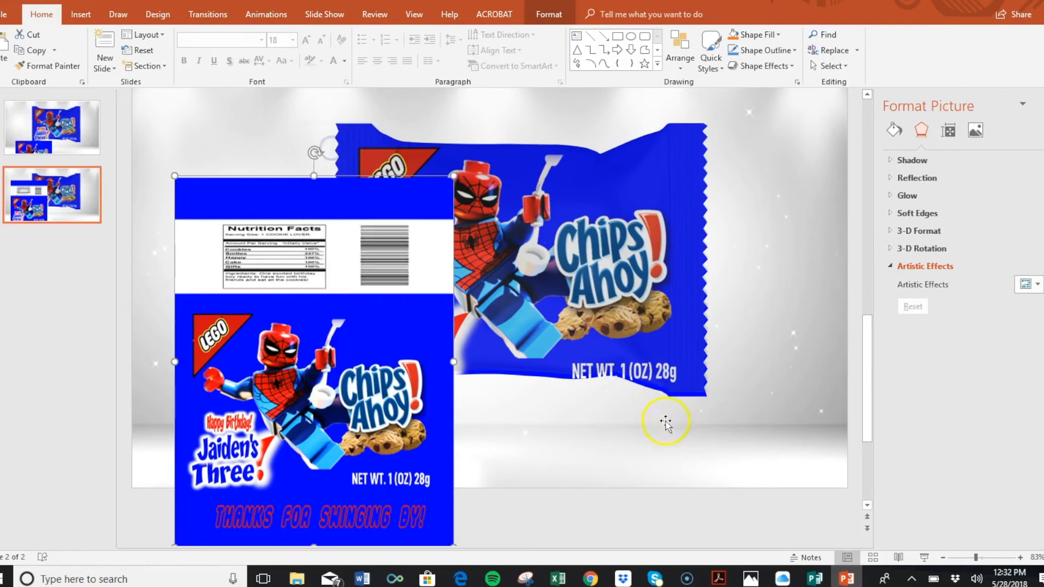
{"action": "left_click", "coordinate": [631, 473]}
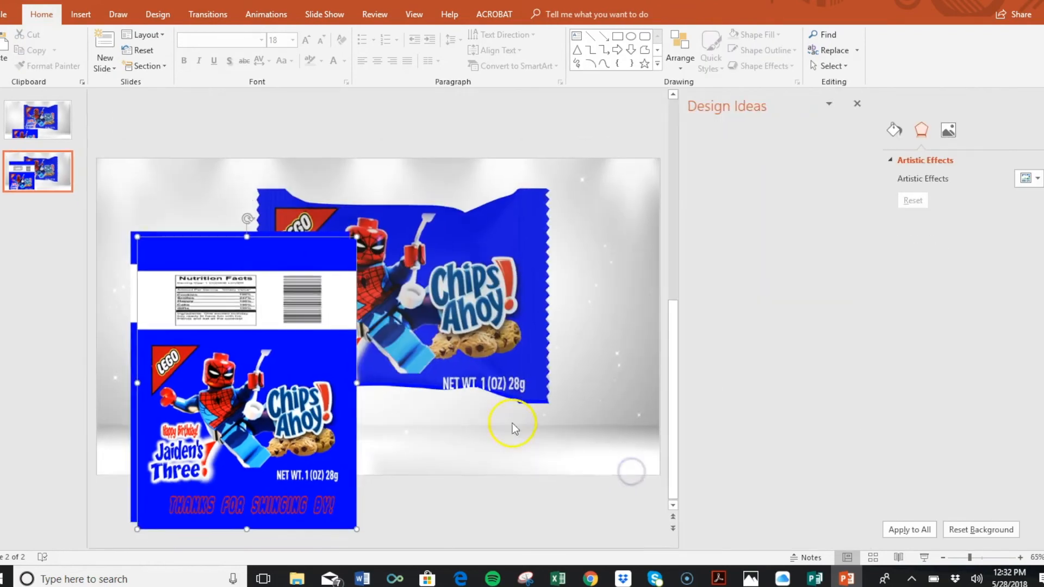
{"action": "left_click", "coordinate": [320, 334]}
{"action": "left_click_drag", "start_coordinate": [488, 328], "coordinate": [485, 326]}
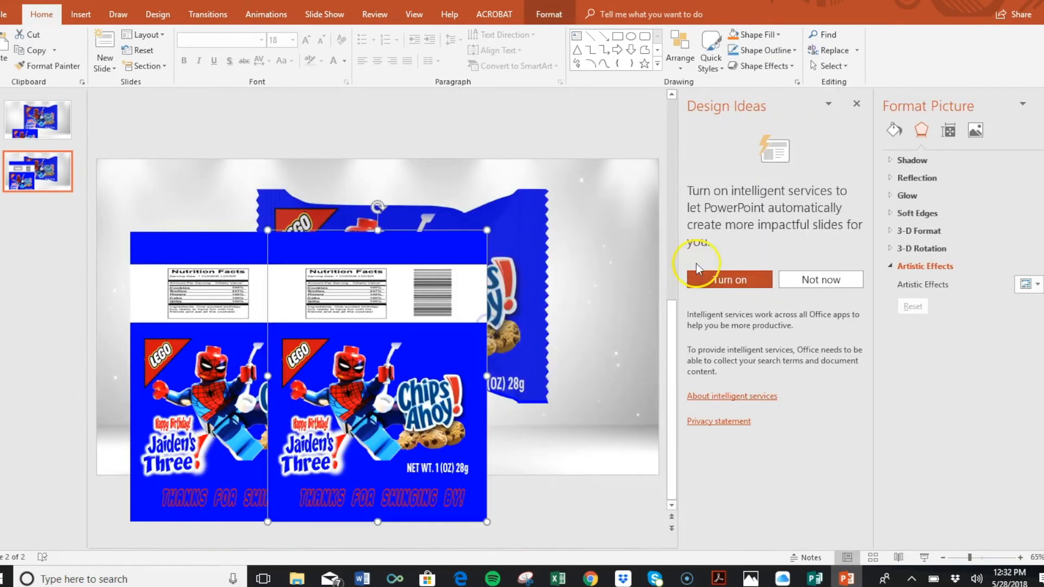
{"action": "left_click", "coordinate": [860, 104]}
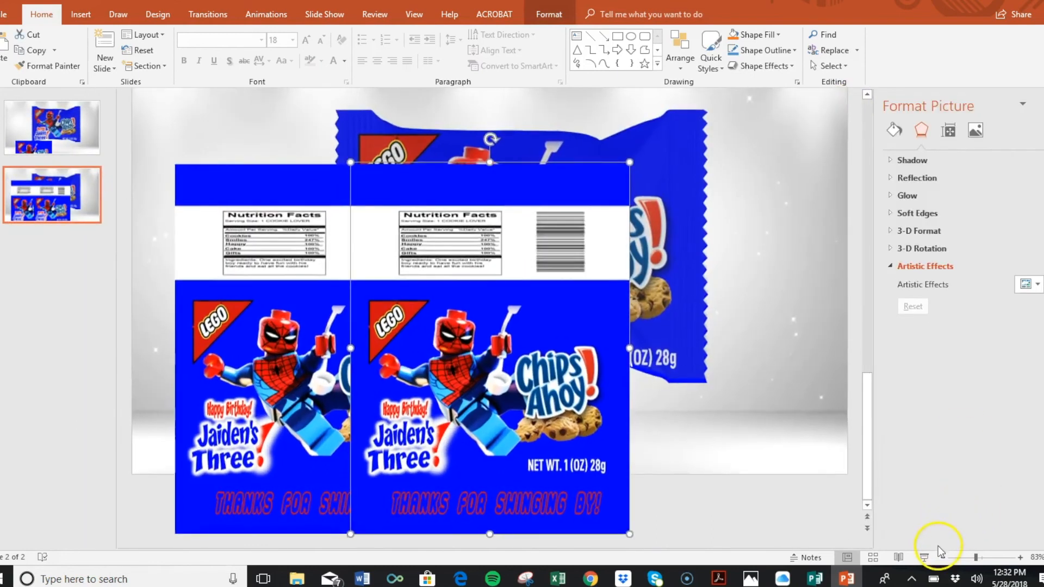
Place the two full label copies side by side on the slide without overlap
{"action": "left_click", "coordinate": [943, 557]}
{"action": "left_click", "coordinate": [943, 557]}
{"action": "left_click", "coordinate": [943, 557]}
{"action": "left_click_drag", "start_coordinate": [533, 362], "coordinate": [633, 344]}
{"action": "left_click_drag", "start_coordinate": [367, 364], "coordinate": [358, 336]}
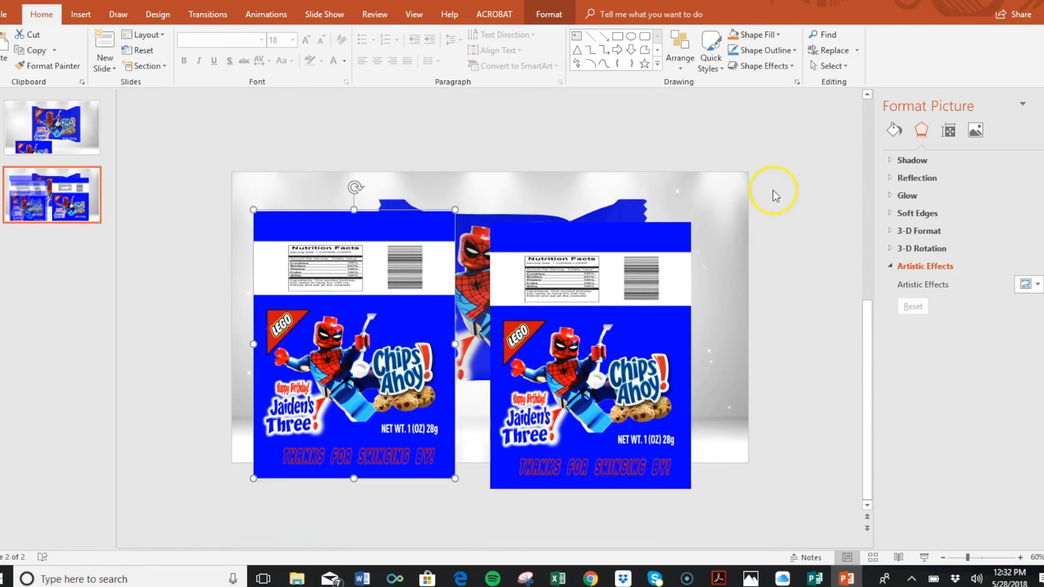
Crop one label copy down to the blue band with the Nutrition Facts and barcode panel, about 2.29" high
{"action": "left_click", "coordinate": [546, 13]}
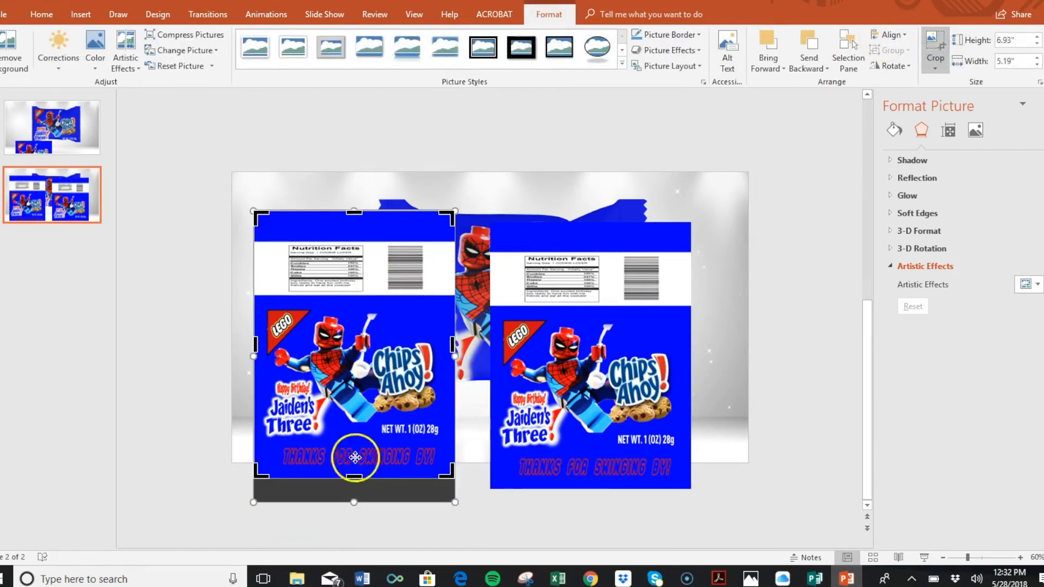
{"action": "key", "text": "Delete"}
{"action": "left_click_drag", "start_coordinate": [345, 388], "coordinate": [349, 303]}
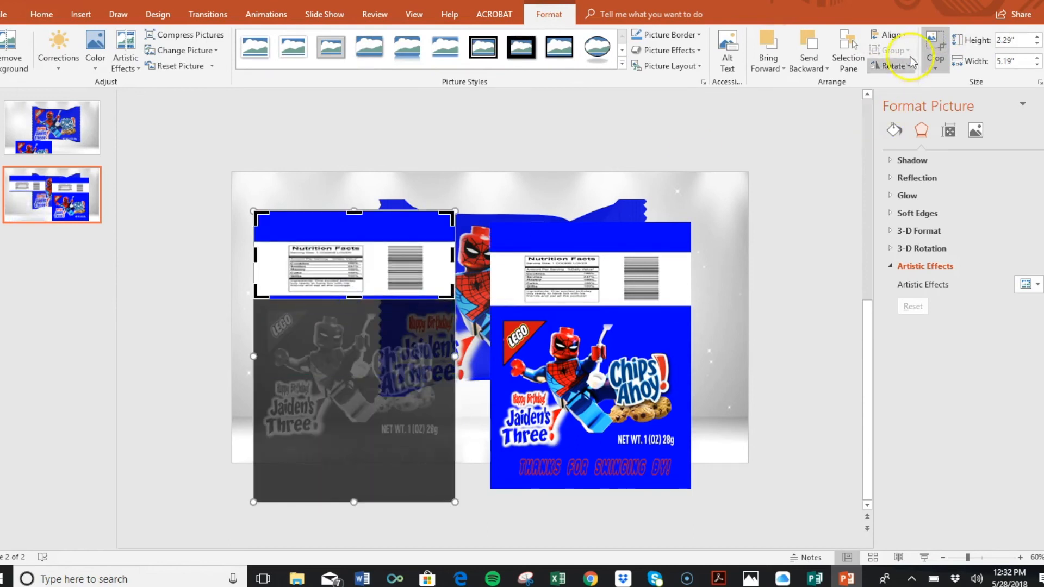
{"action": "left_click", "coordinate": [933, 49]}
Crop the other label copy to the "THANKS FOR SWINGING BY!" strip with the blue area below it, about 1.83" high
{"action": "left_click", "coordinate": [533, 329]}
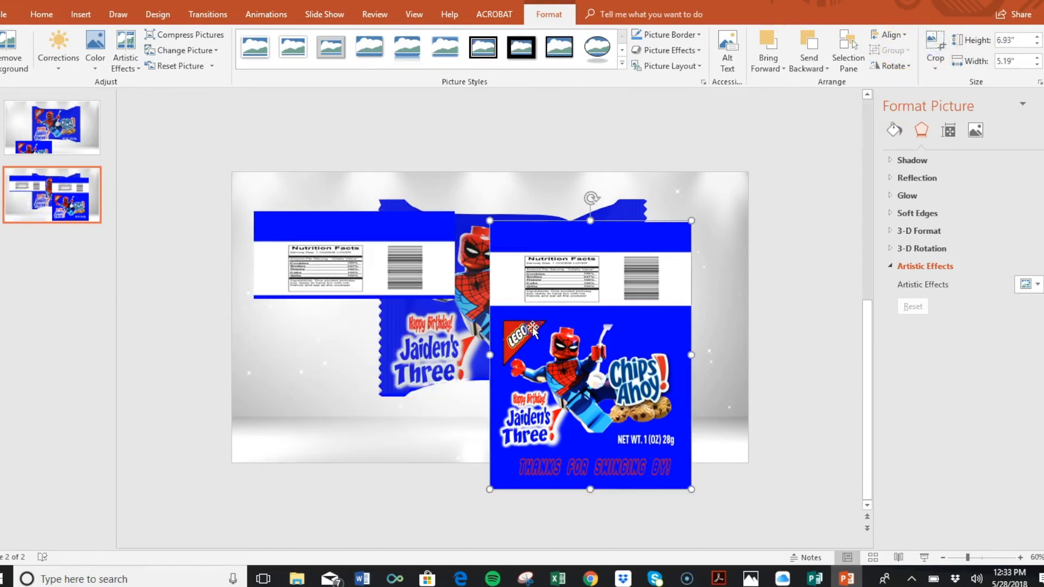
{"action": "left_click", "coordinate": [936, 49]}
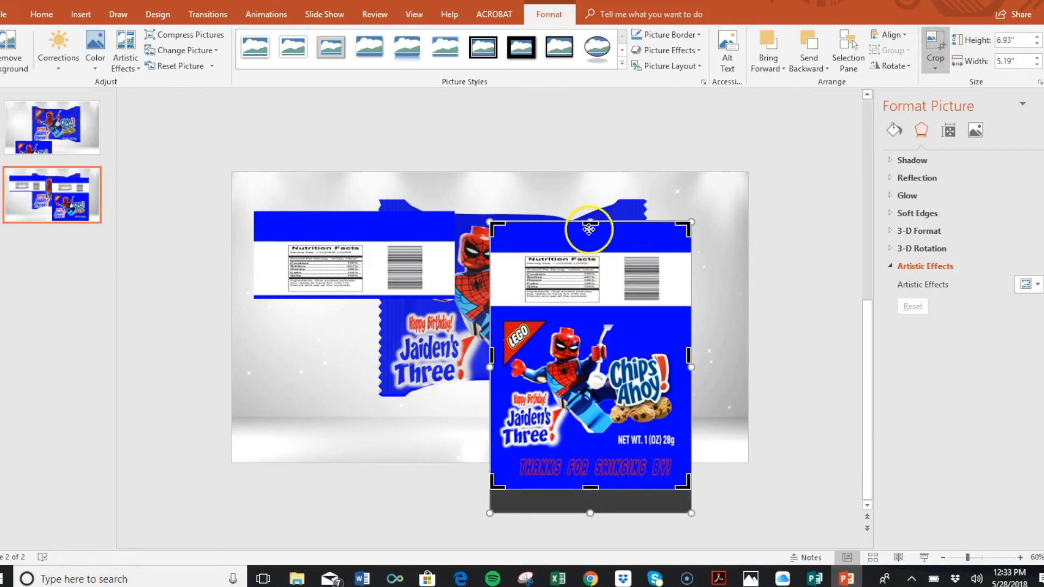
{"action": "left_click_drag", "start_coordinate": [588, 223], "coordinate": [592, 447]}
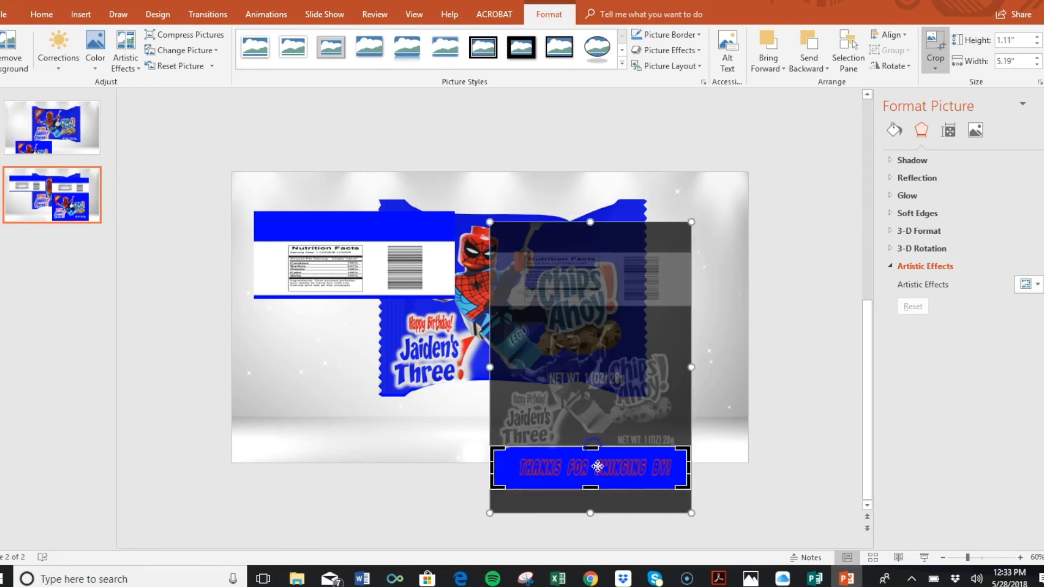
{"action": "left_click_drag", "start_coordinate": [593, 489], "coordinate": [919, 72]}
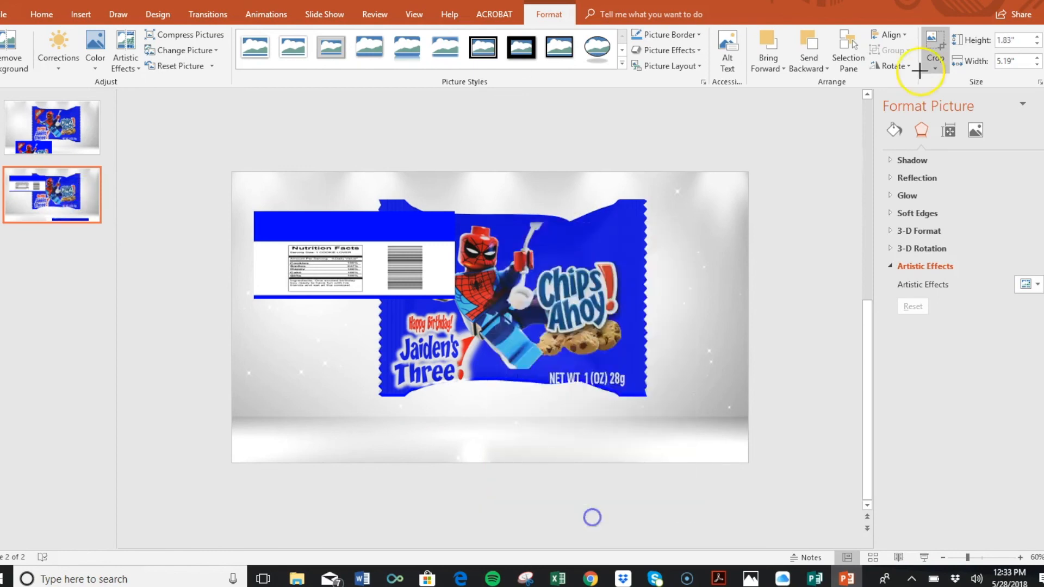
{"action": "left_click_drag", "start_coordinate": [630, 256], "coordinate": [627, 108]}
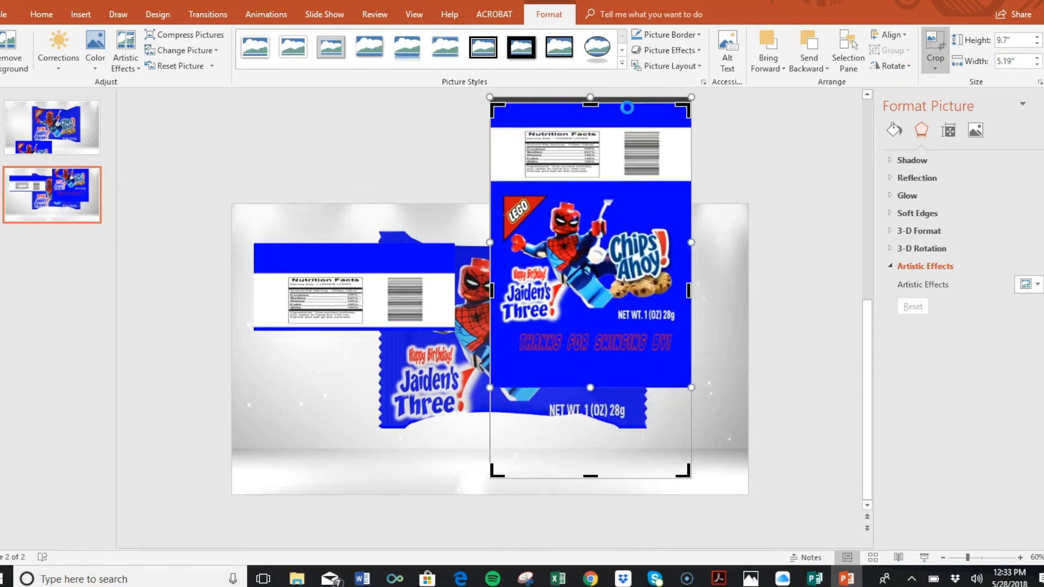
{"action": "key", "text": "ctrl+z"}
{"action": "left_click", "coordinate": [629, 142]}
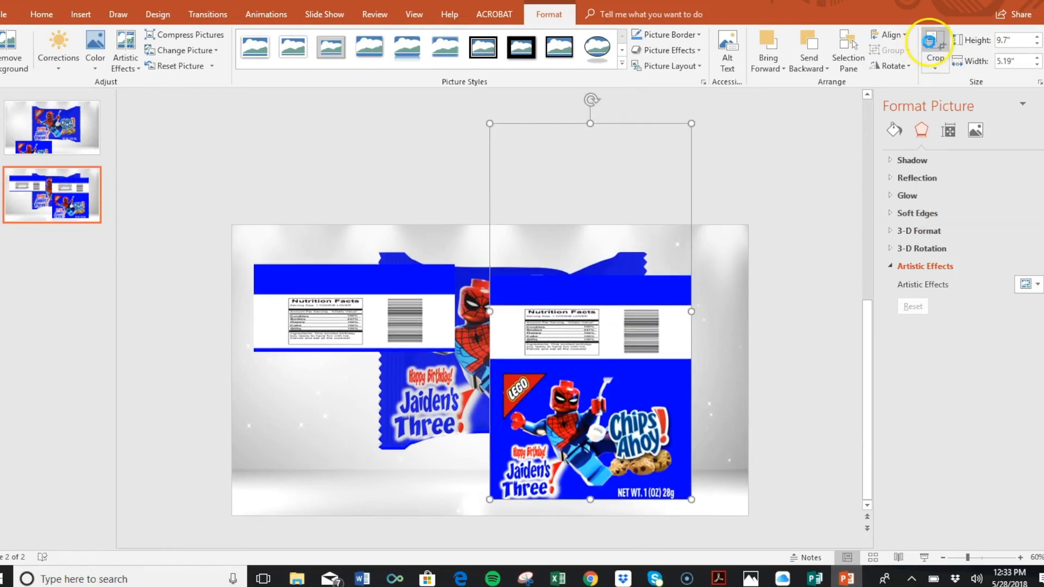
{"action": "left_click", "coordinate": [932, 41]}
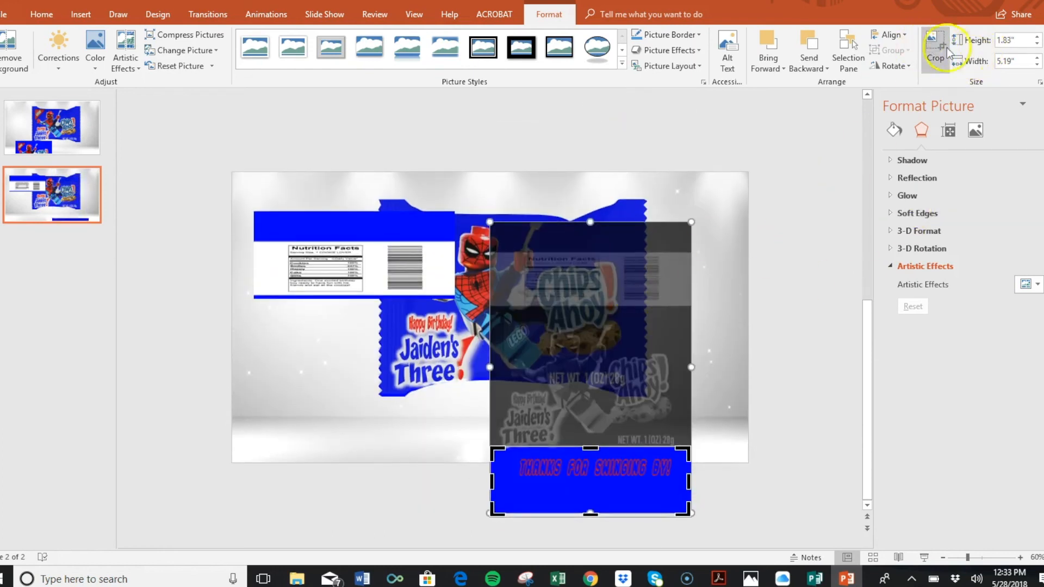
Finish the crop and place the "THANKS FOR SWINGING BY!" strip directly above the Nutrition Facts panel, aligned to its width
{"action": "left_click", "coordinate": [934, 41]}
{"action": "left_click", "coordinate": [781, 275]}
{"action": "left_click_drag", "start_coordinate": [546, 506], "coordinate": [399, 439]}
{"action": "left_click_drag", "start_coordinate": [352, 244], "coordinate": [313, 207]}
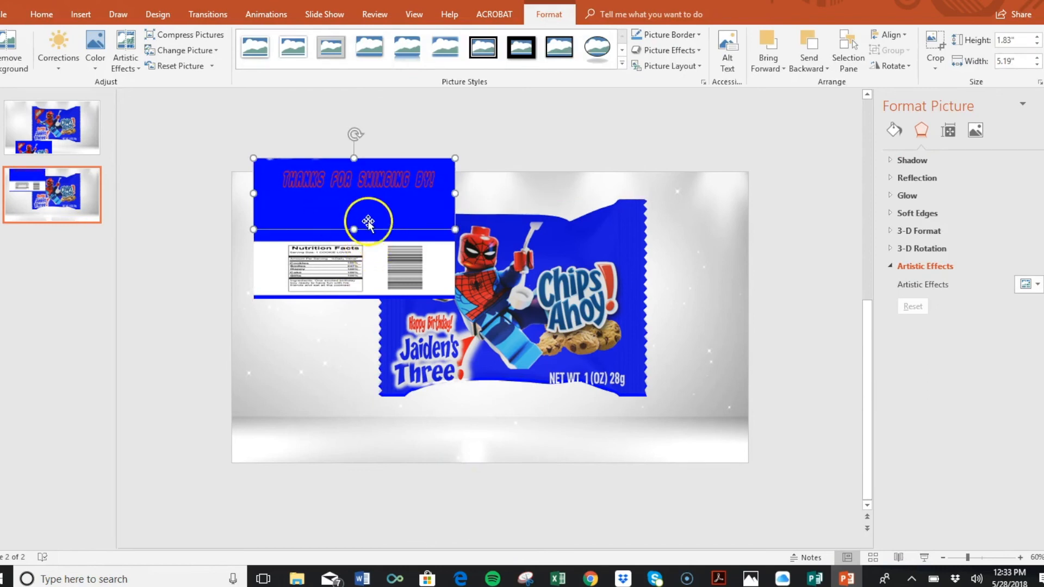
Group the thank-you strip and the Nutrition Facts panel into one back label and copy the group
{"action": "left_click", "coordinate": [393, 248], "text": "shift"}
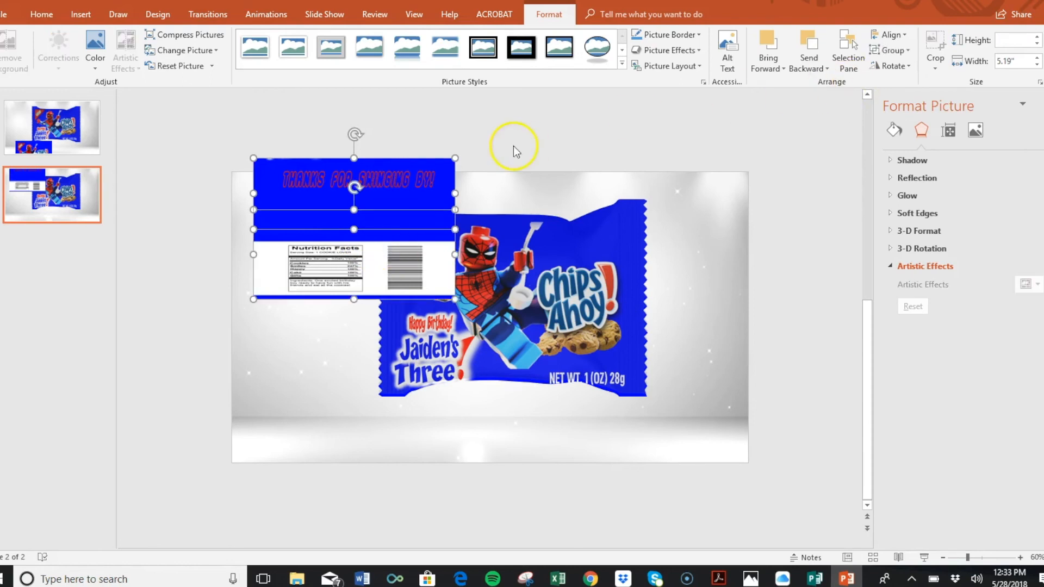
{"action": "left_click", "coordinate": [889, 50]}
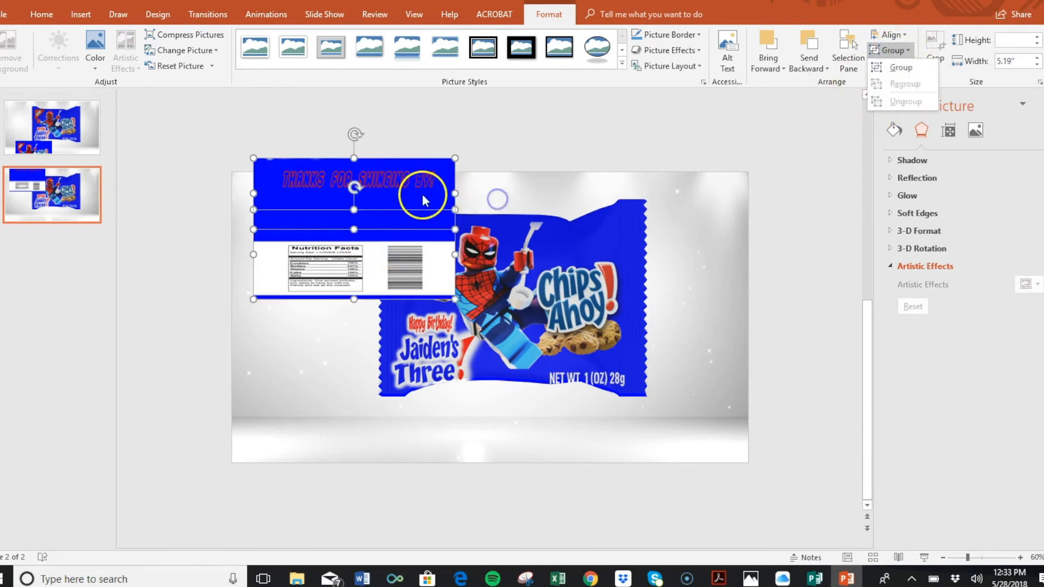
{"action": "left_click", "coordinate": [898, 68]}
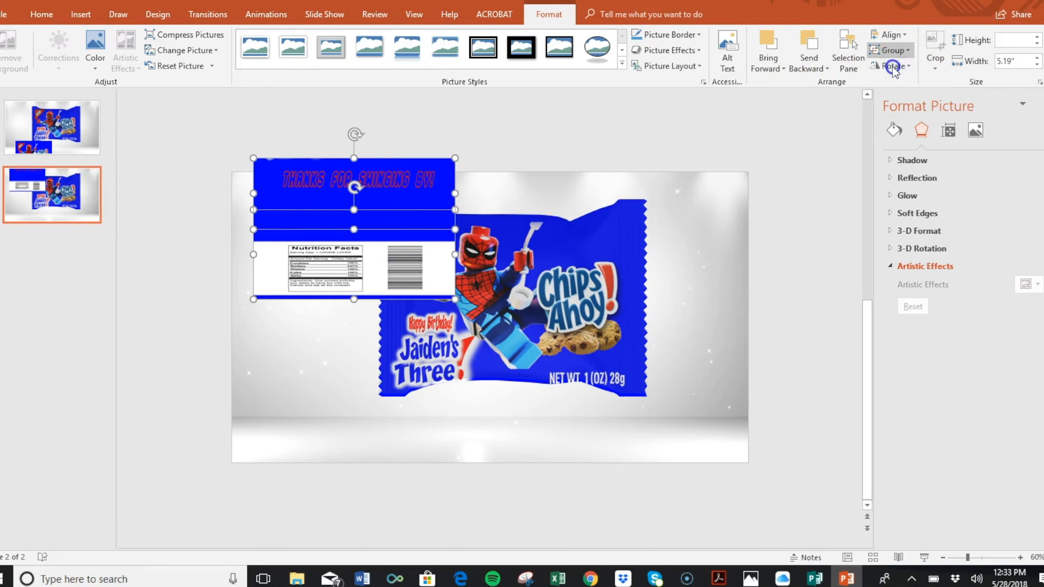
{"action": "right_click", "coordinate": [419, 187]}
{"action": "left_click", "coordinate": [433, 211]}
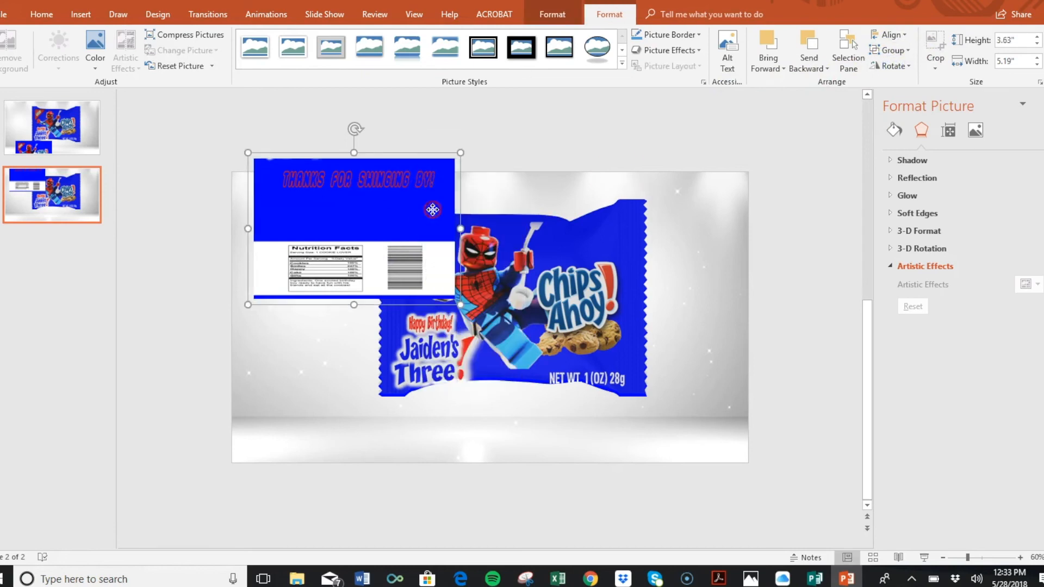
{"action": "right_click", "coordinate": [433, 209]}
{"action": "left_click", "coordinate": [443, 235]}
Move the grey wrapper overlay aside and fill the blue wrapper shape with the back label picture from the clipboard
{"action": "left_click", "coordinate": [555, 248]}
{"action": "left_click_drag", "start_coordinate": [555, 248], "coordinate": [365, 248]}
{"action": "left_click", "coordinate": [617, 254]}
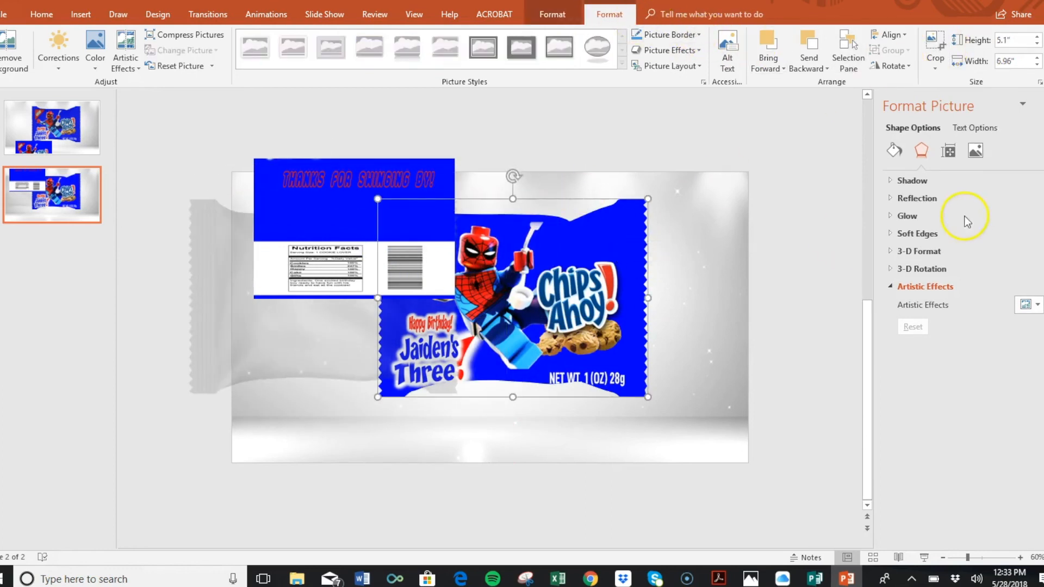
{"action": "left_click", "coordinate": [895, 151]}
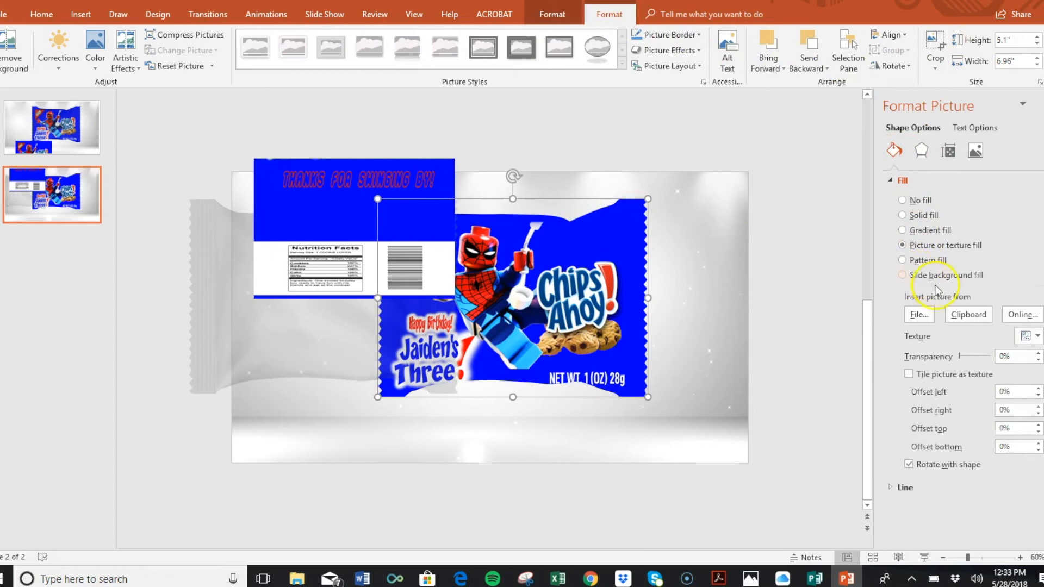
{"action": "left_click", "coordinate": [963, 315]}
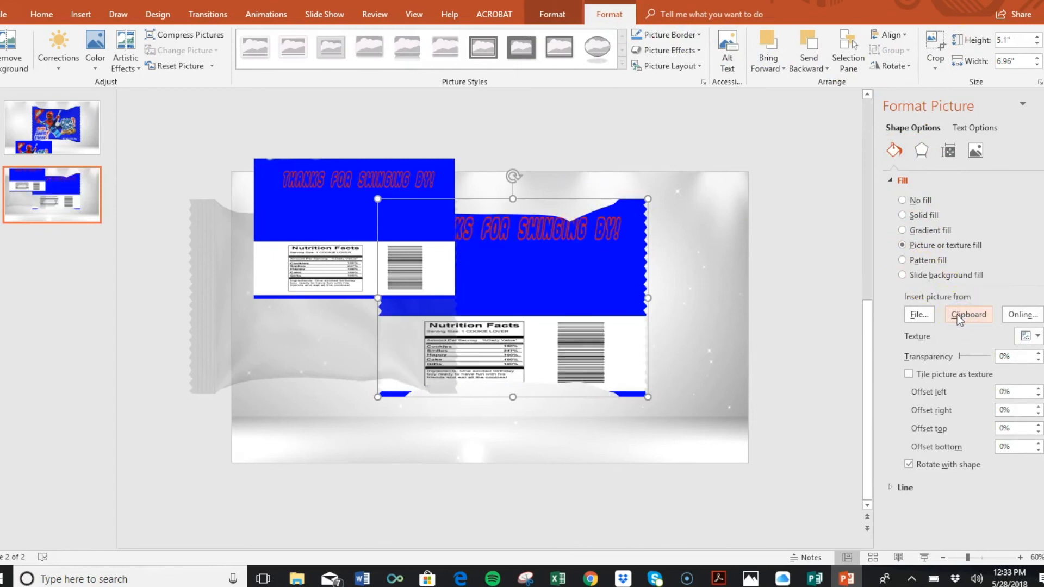
Ungroup the back label into its thank-you strip and Nutrition Facts panel
{"action": "left_click", "coordinate": [339, 176]}
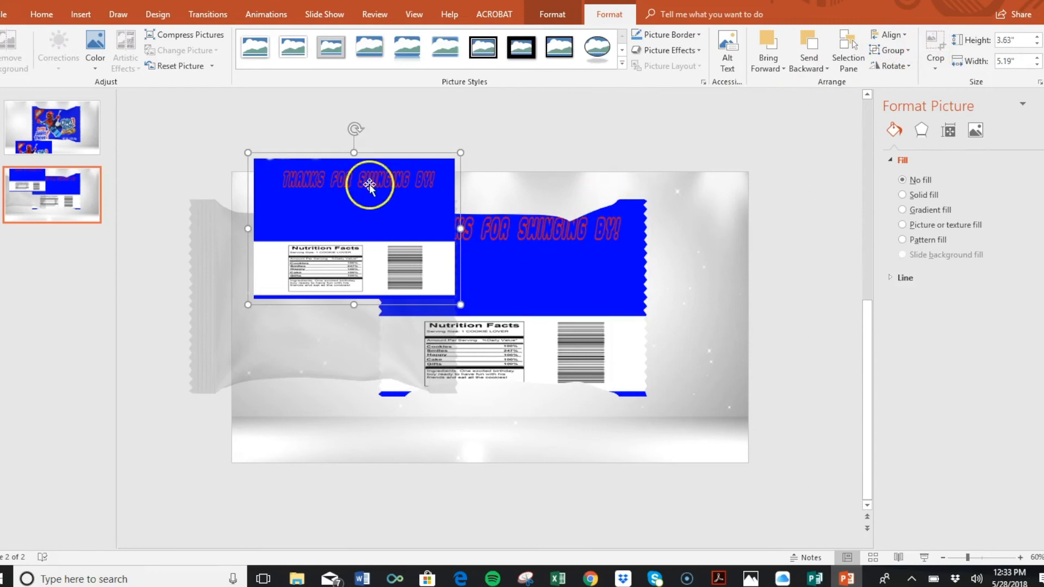
{"action": "left_click", "coordinate": [934, 64]}
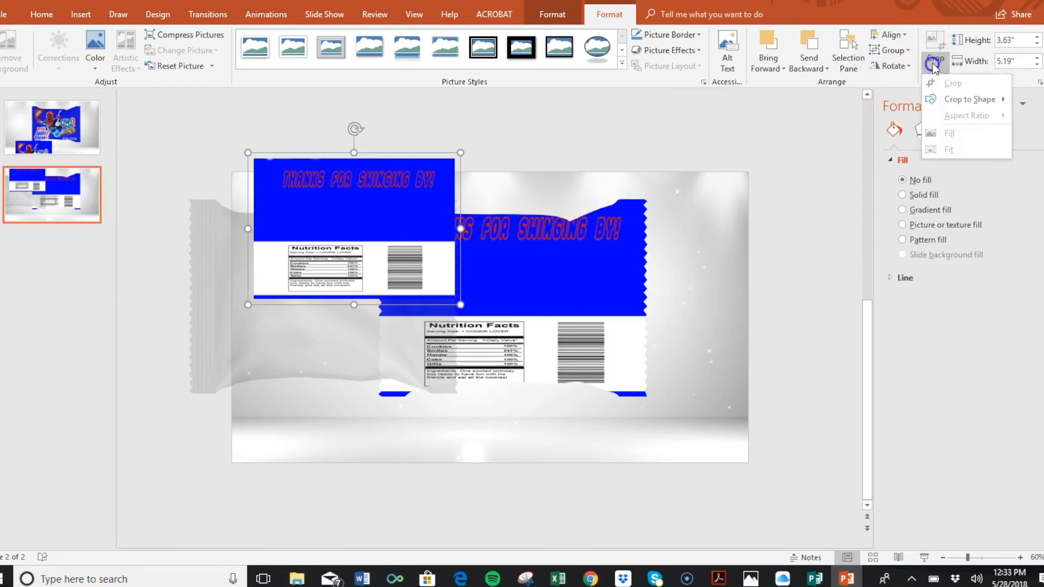
{"action": "left_click", "coordinate": [365, 168]}
{"action": "right_click", "coordinate": [365, 168]}
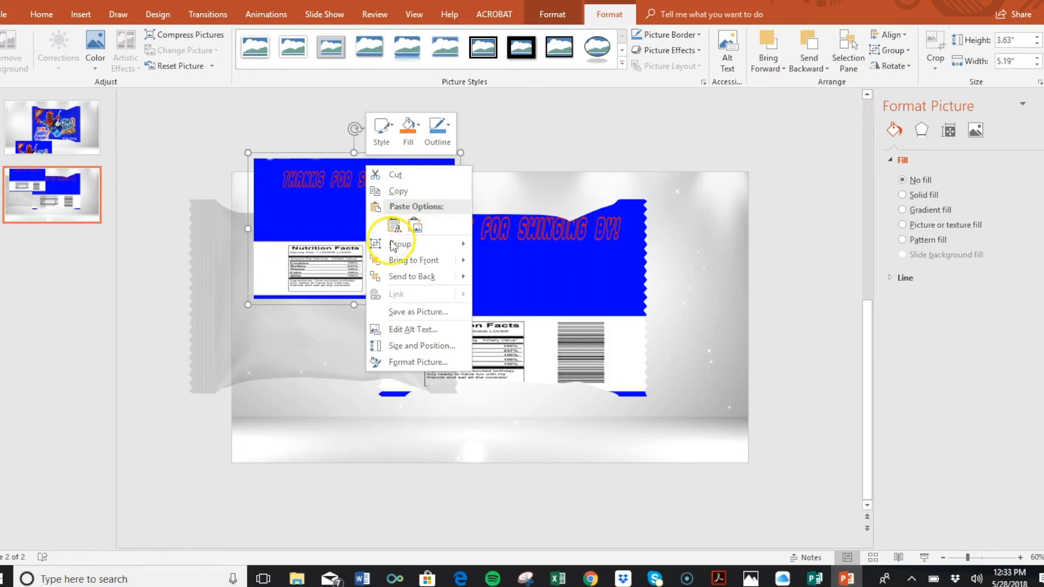
{"action": "mouse_move", "coordinate": [392, 246]}
{"action": "left_click", "coordinate": [486, 279]}
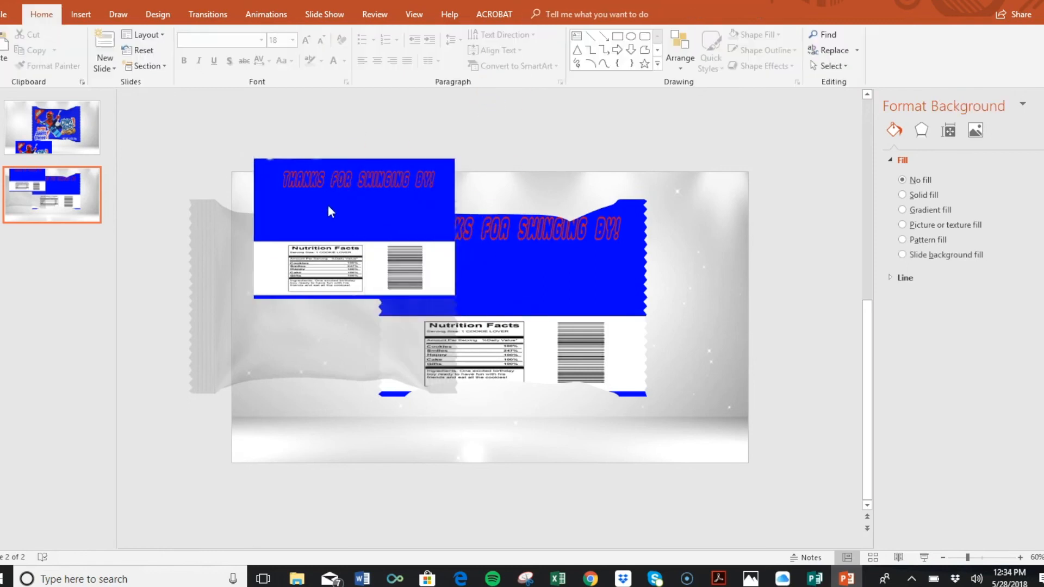
Crop the upper edge of the "THANKS FOR SWINGING BY!" strip to trim the white remnants, leaving it about 1.63" high
{"action": "left_click", "coordinate": [356, 196]}
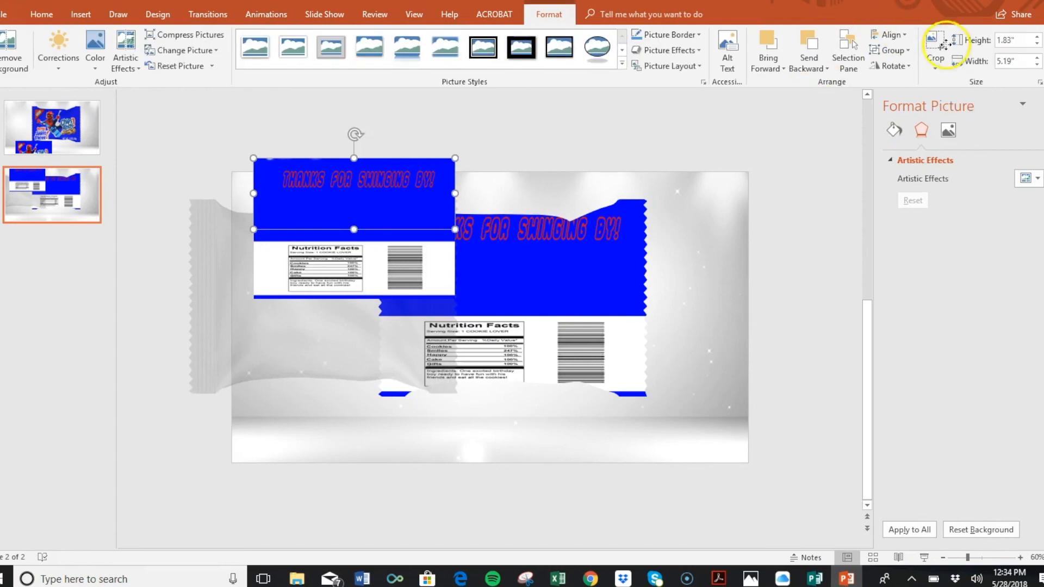
{"action": "left_click", "coordinate": [935, 45]}
{"action": "left_click_drag", "start_coordinate": [353, 240], "coordinate": [367, 166]}
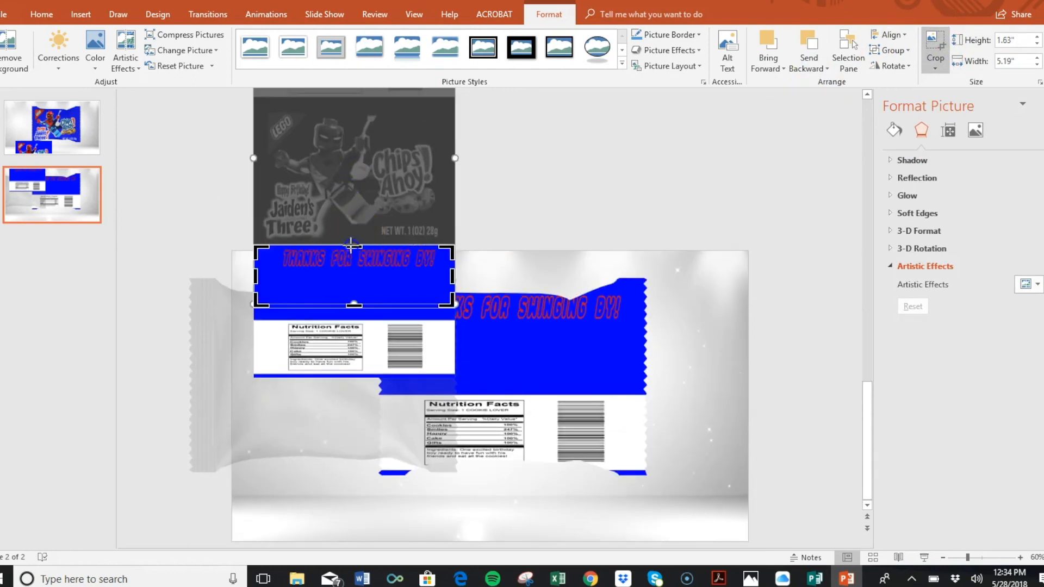